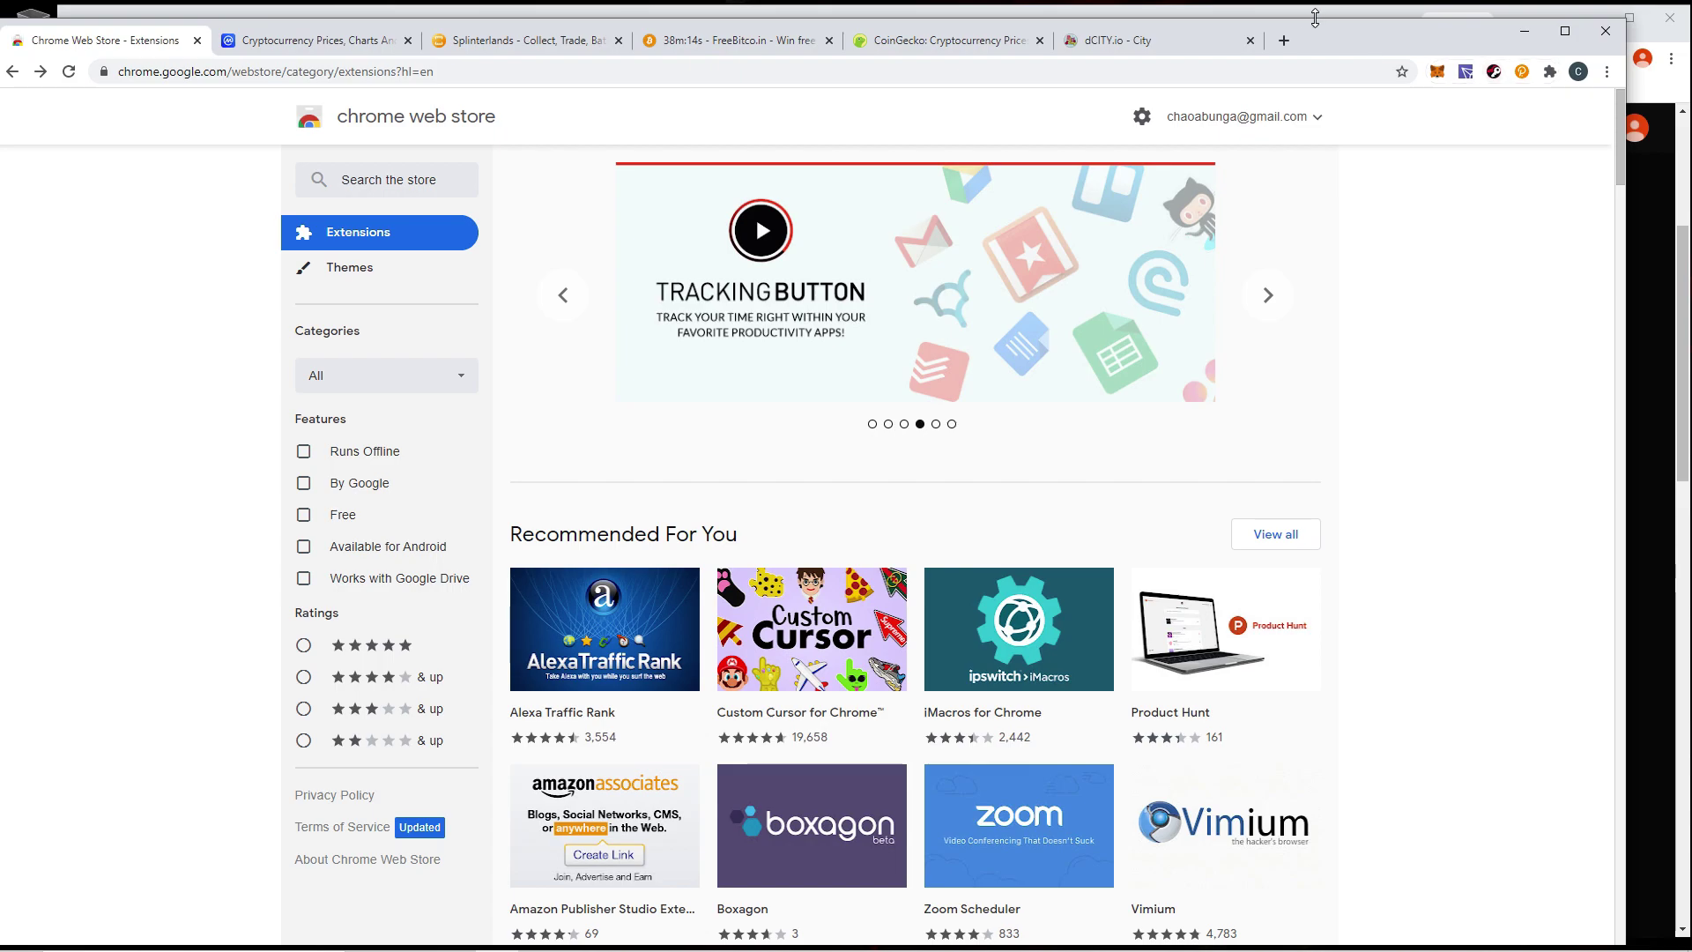
- Search the Chrome Web Store for metamask and open the MetaMask extension's detail page
{"action": "left_click", "coordinate": [408, 192]}
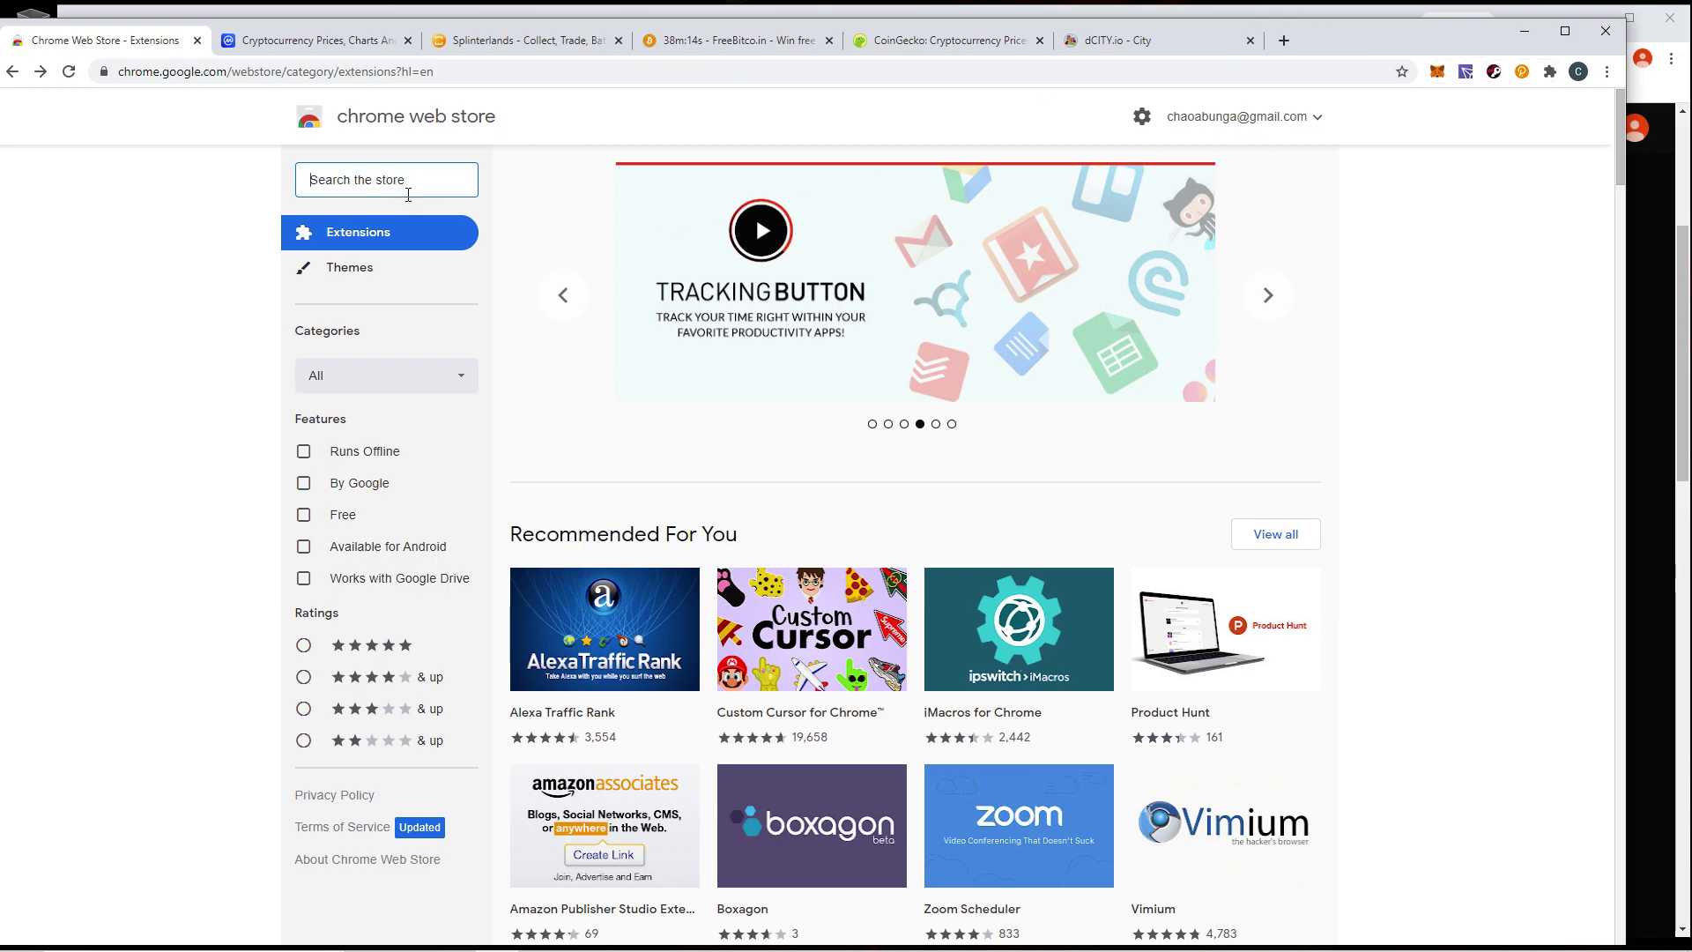
{"action": "type", "text": "met"}
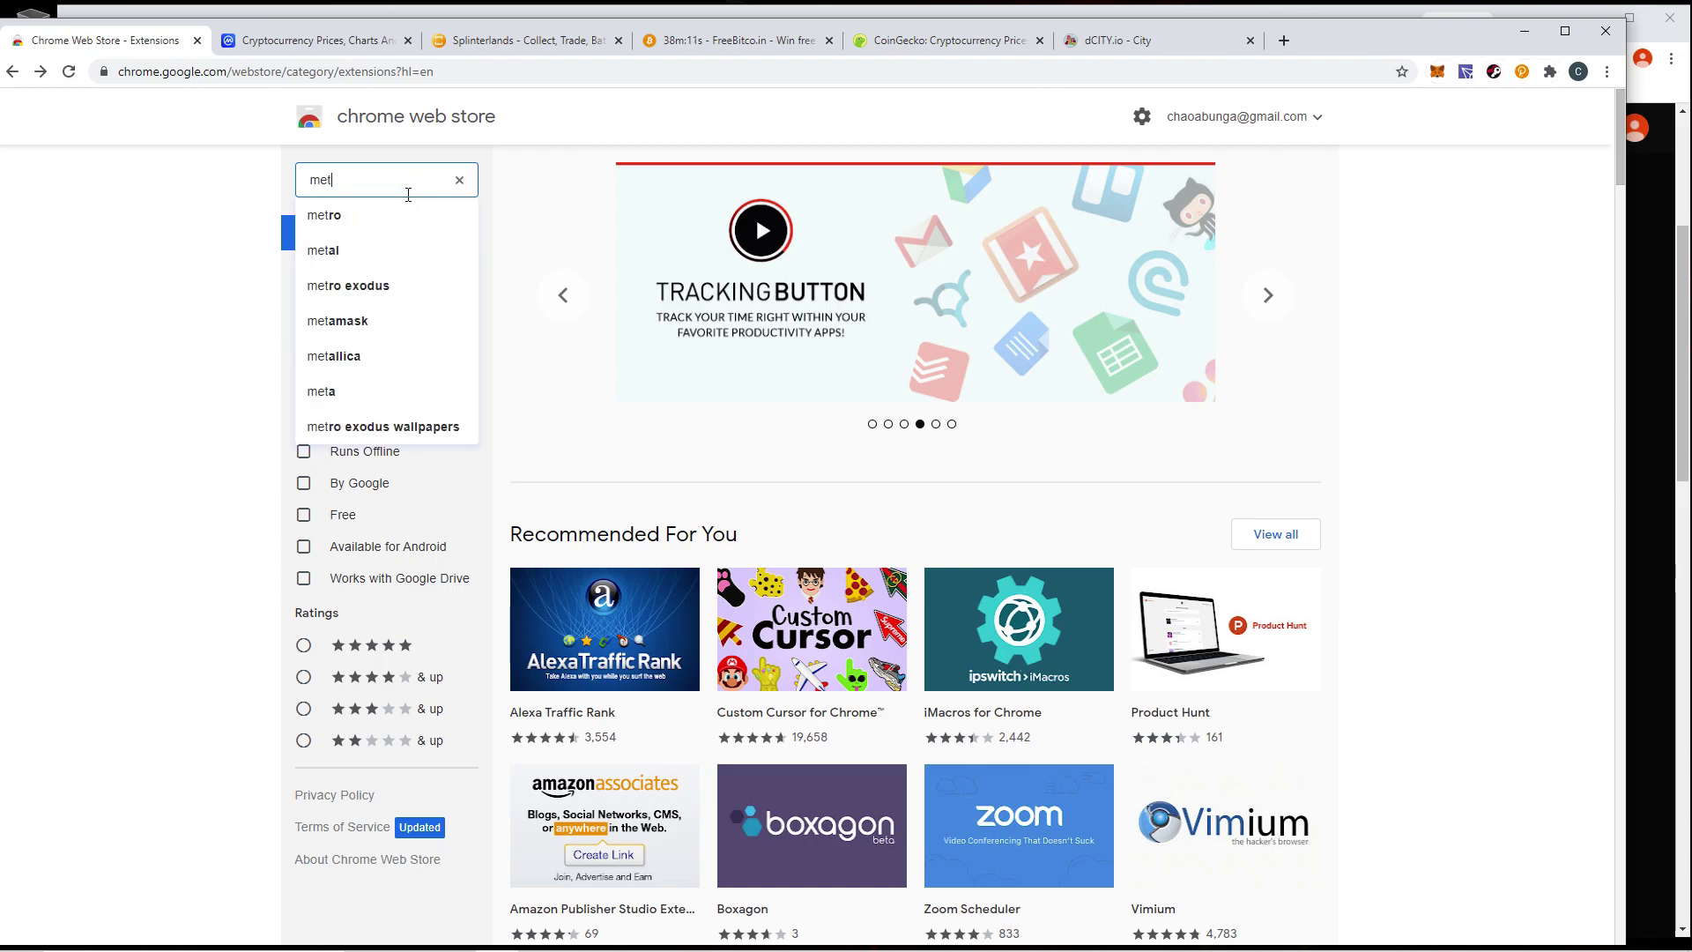
{"action": "type", "text": "amask"}
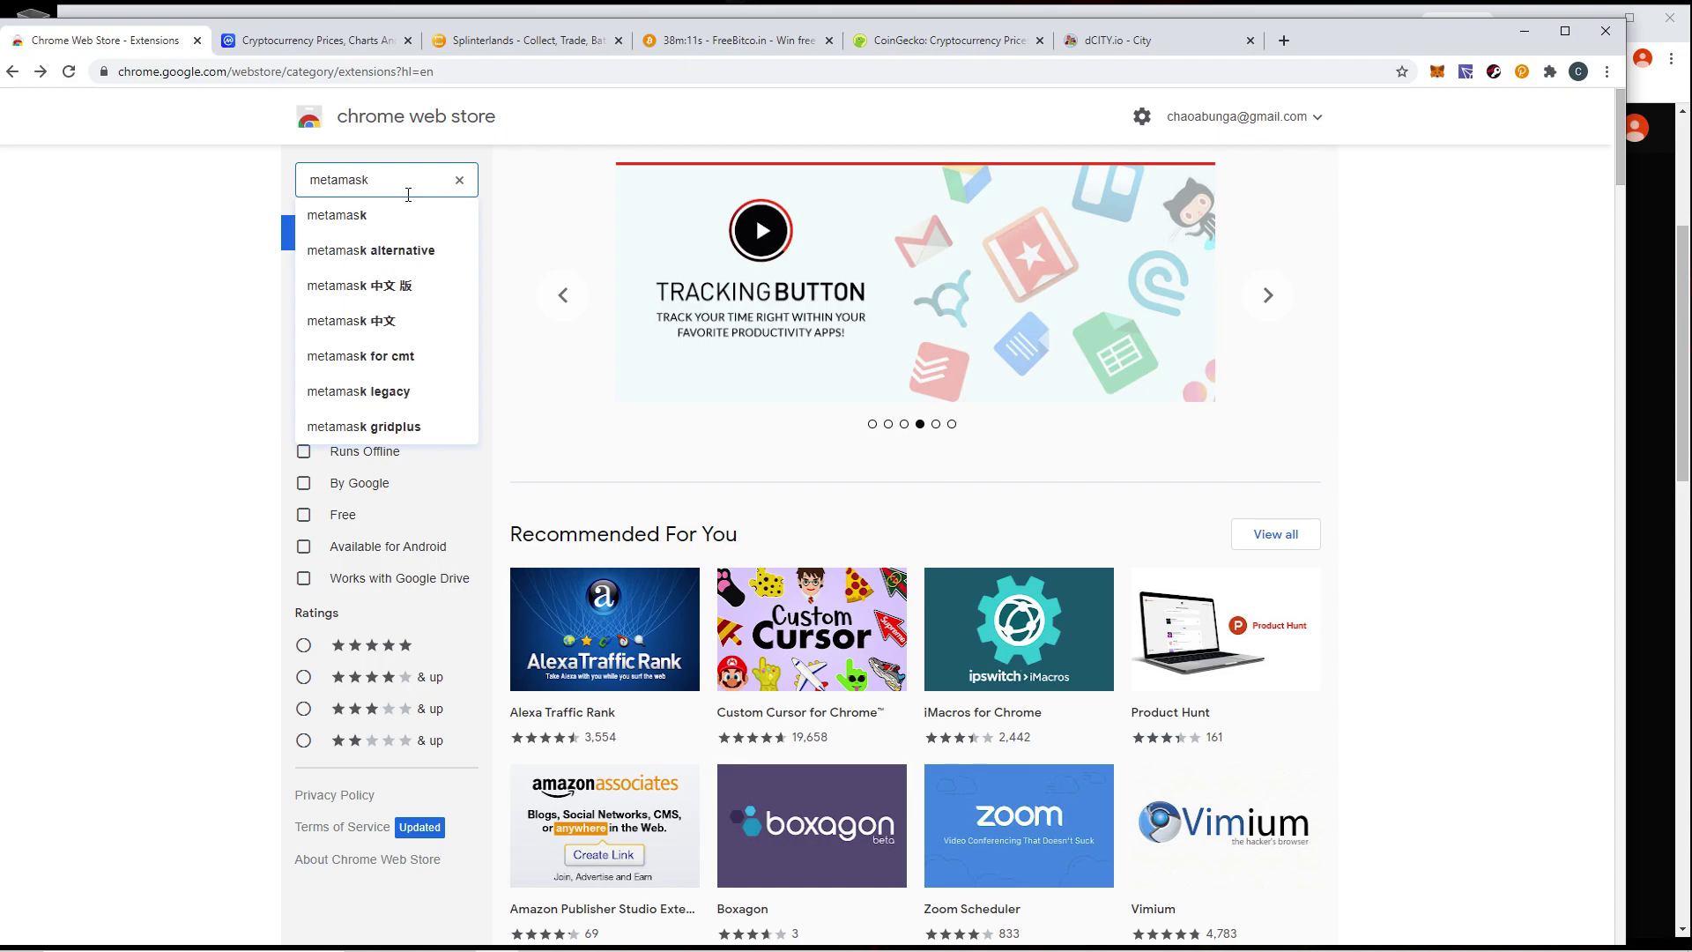
{"action": "left_click", "coordinate": [377, 215]}
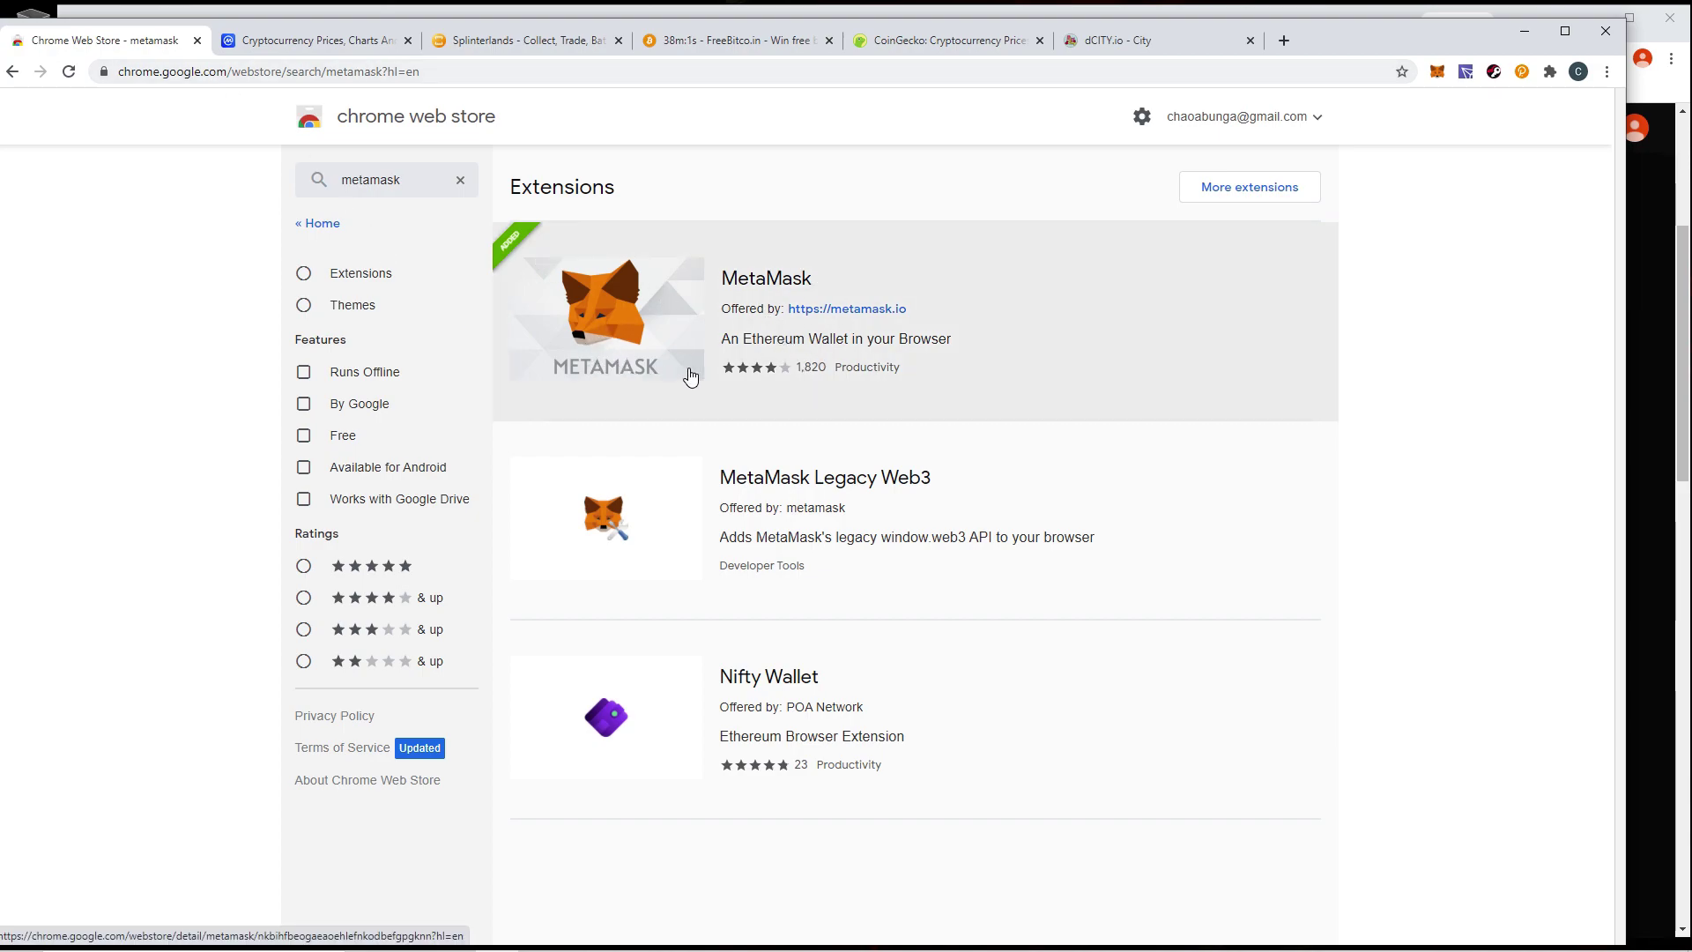
{"action": "left_click", "coordinate": [905, 385]}
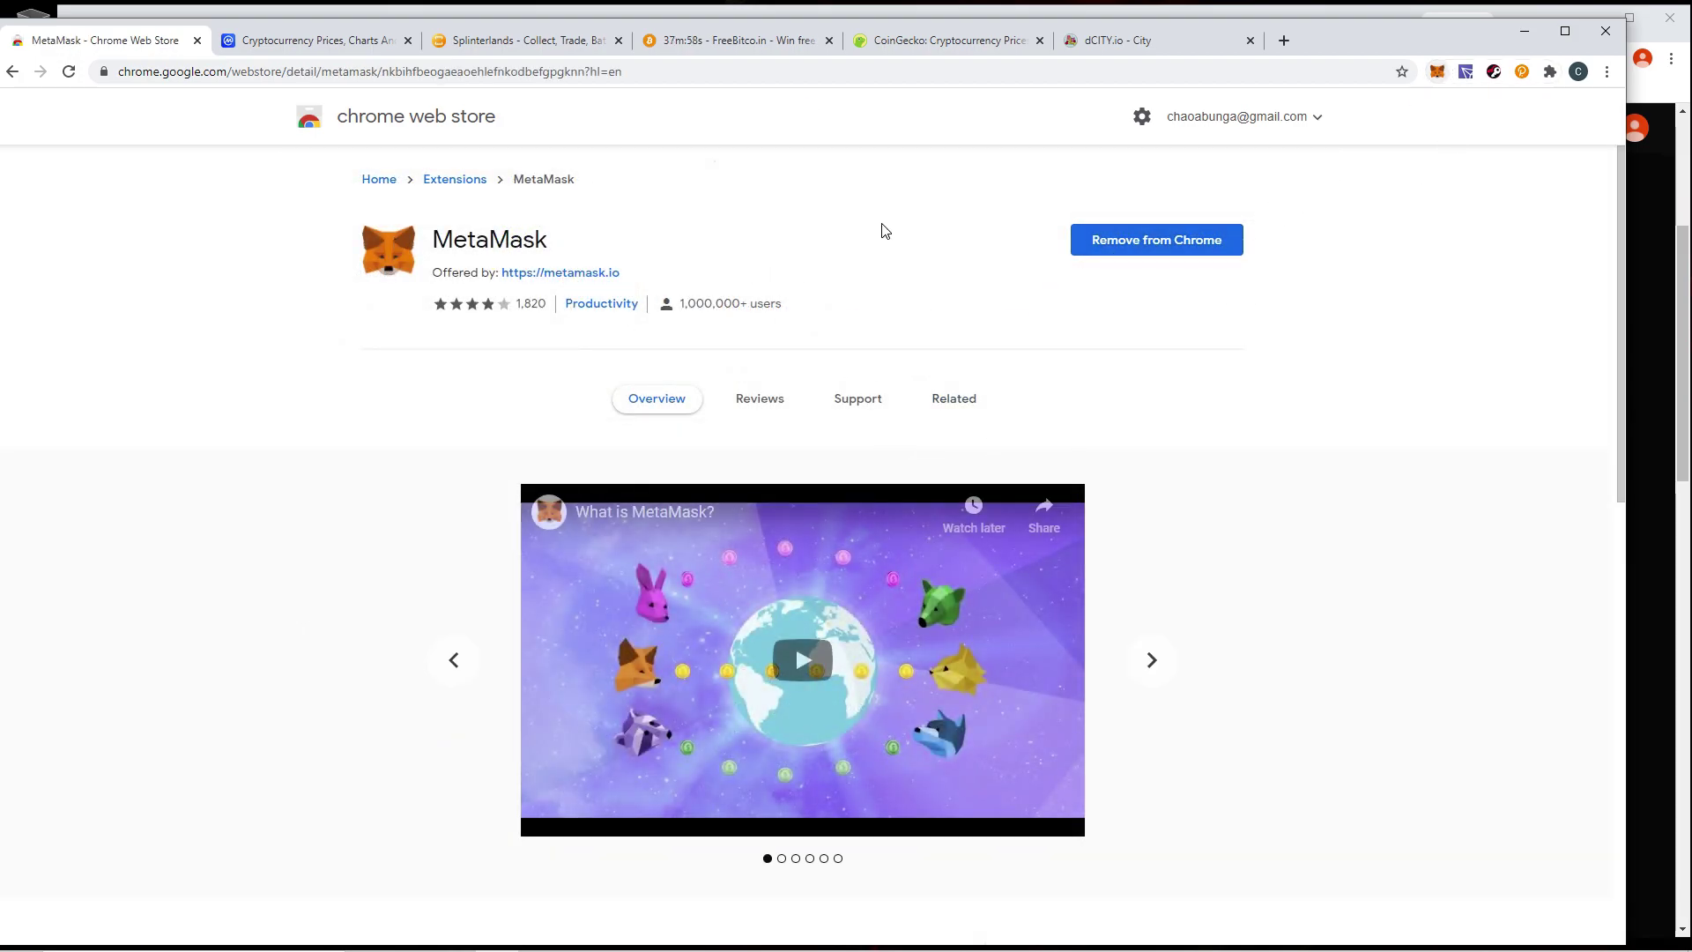
- Switch to the other browser window with the YouTube video and open the MetaMask wallet there
{"action": "left_click", "coordinate": [1658, 345]}
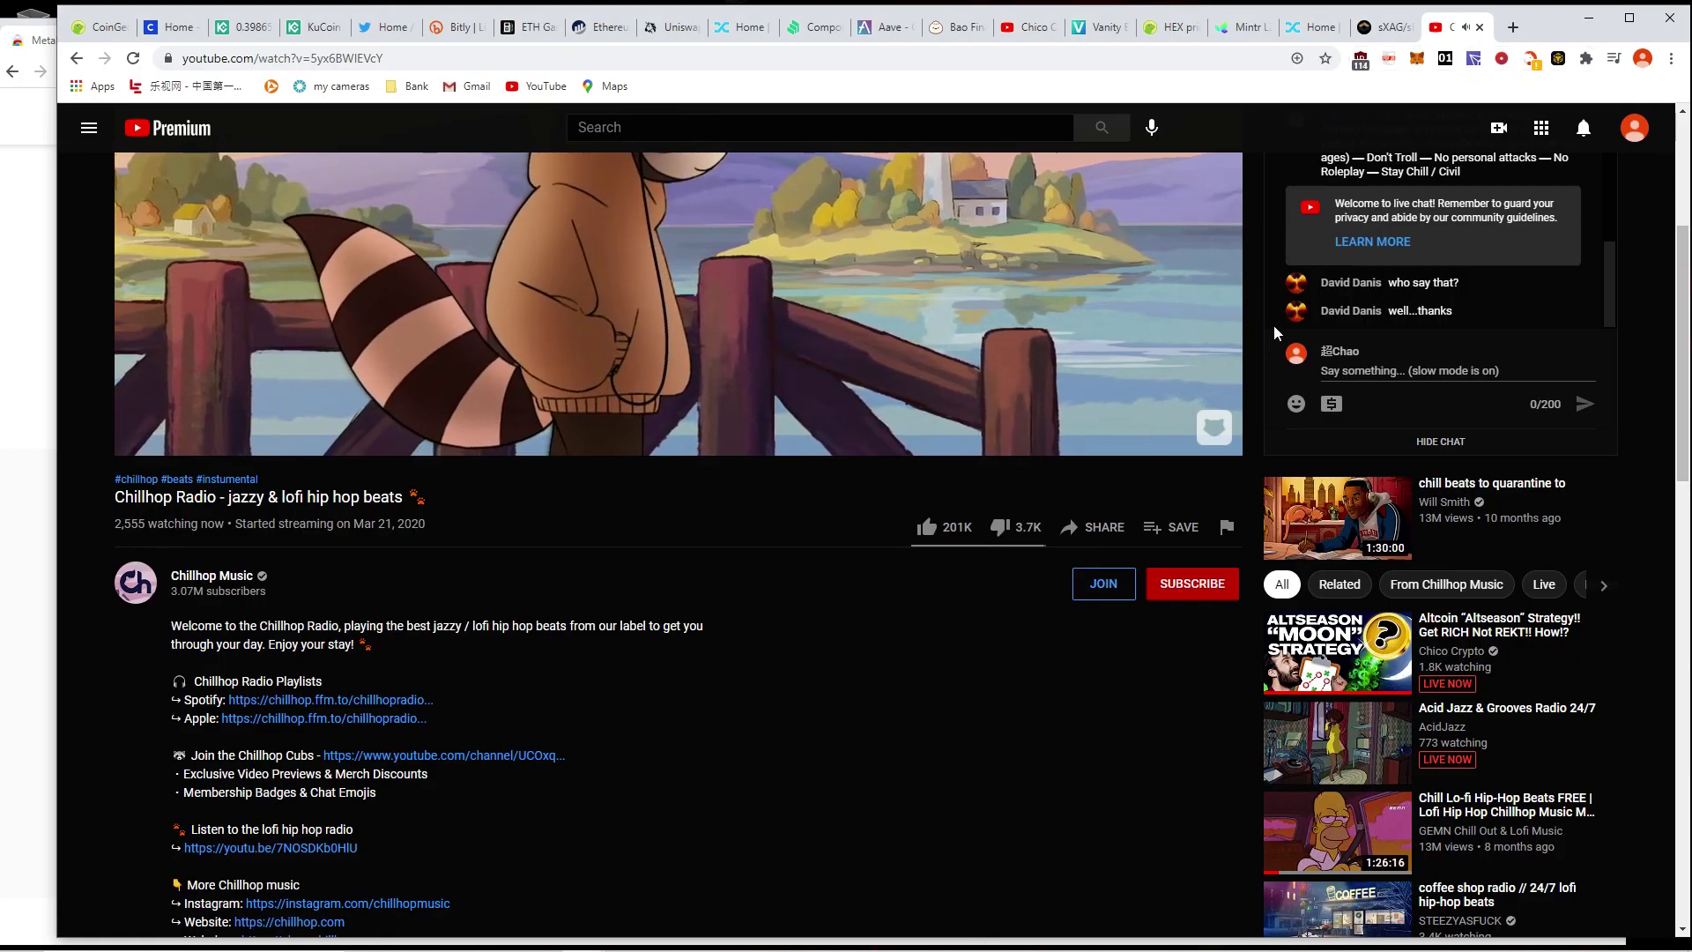
{"action": "scroll", "coordinate": [1569, 291], "scroll_direction": "up", "scroll_amount": 1}
{"action": "scroll", "coordinate": [1629, 323], "scroll_direction": "up", "scroll_amount": 4}
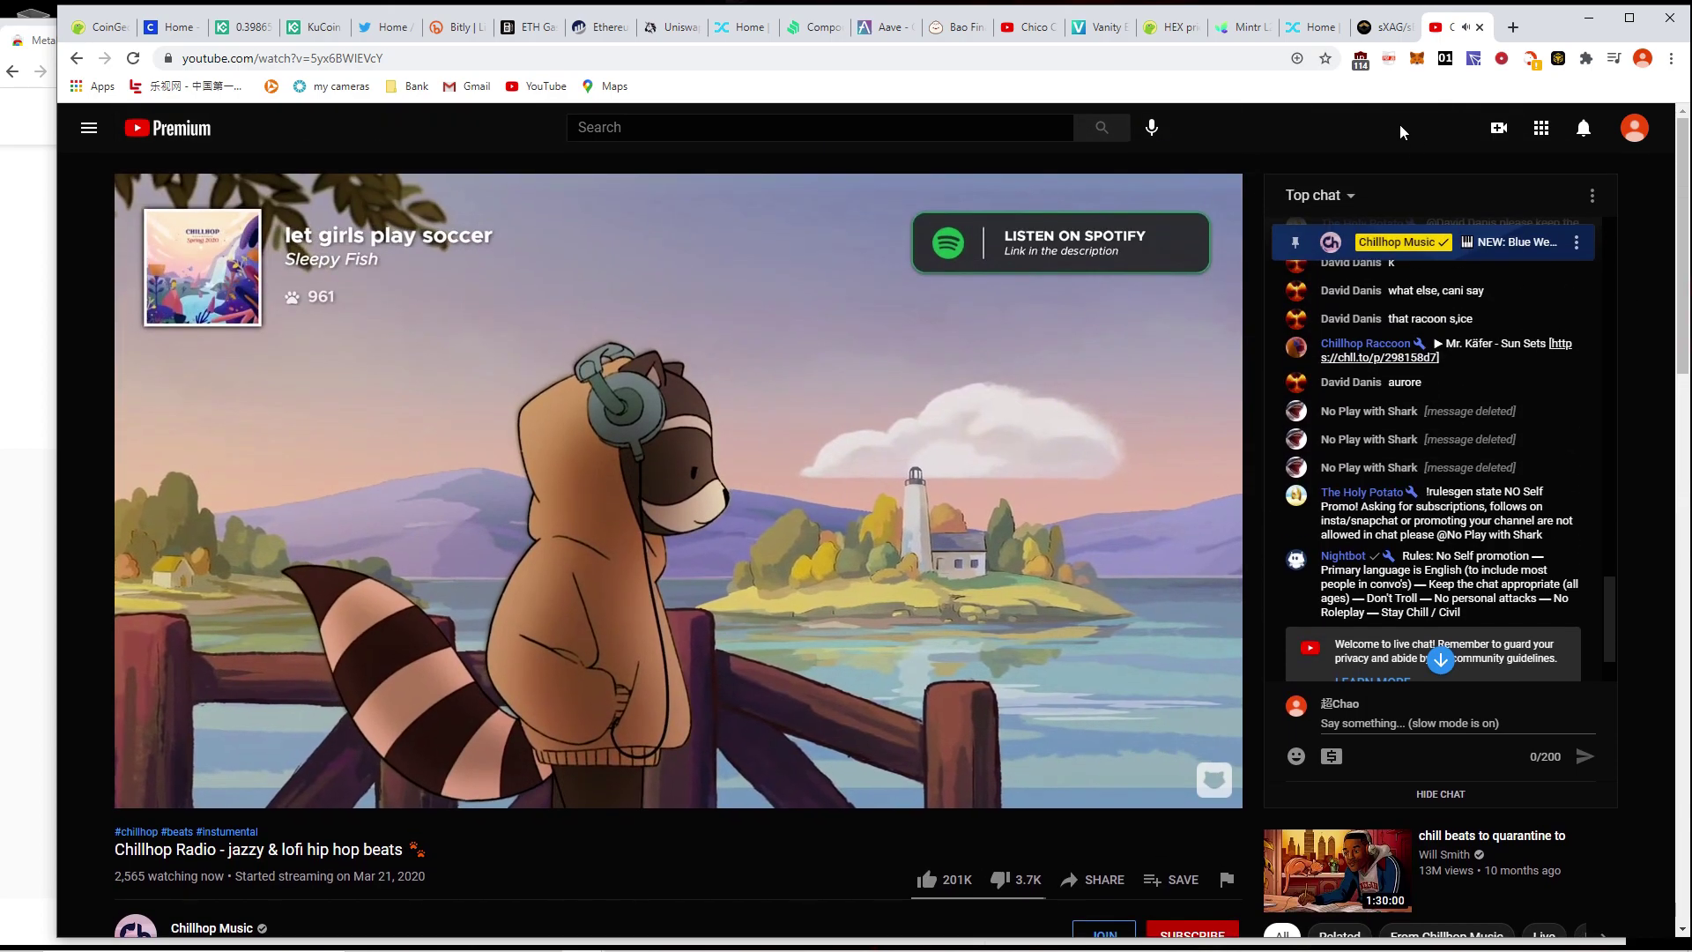
{"action": "left_click", "coordinate": [1415, 62]}
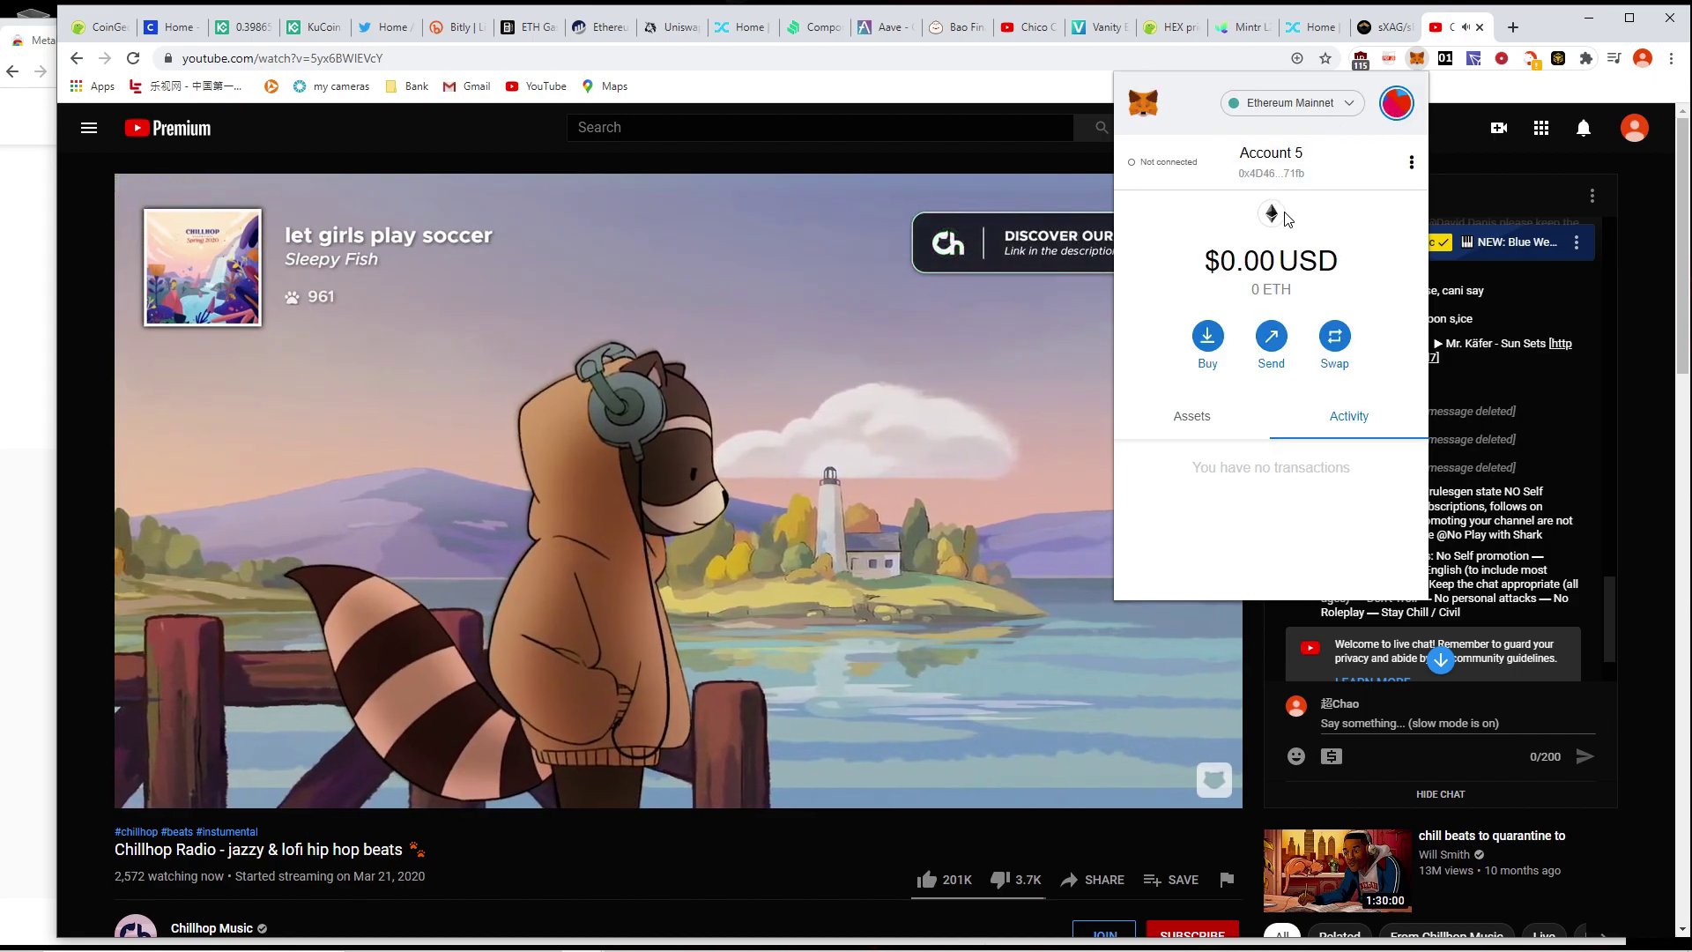
{"action": "left_click", "coordinate": [1399, 110]}
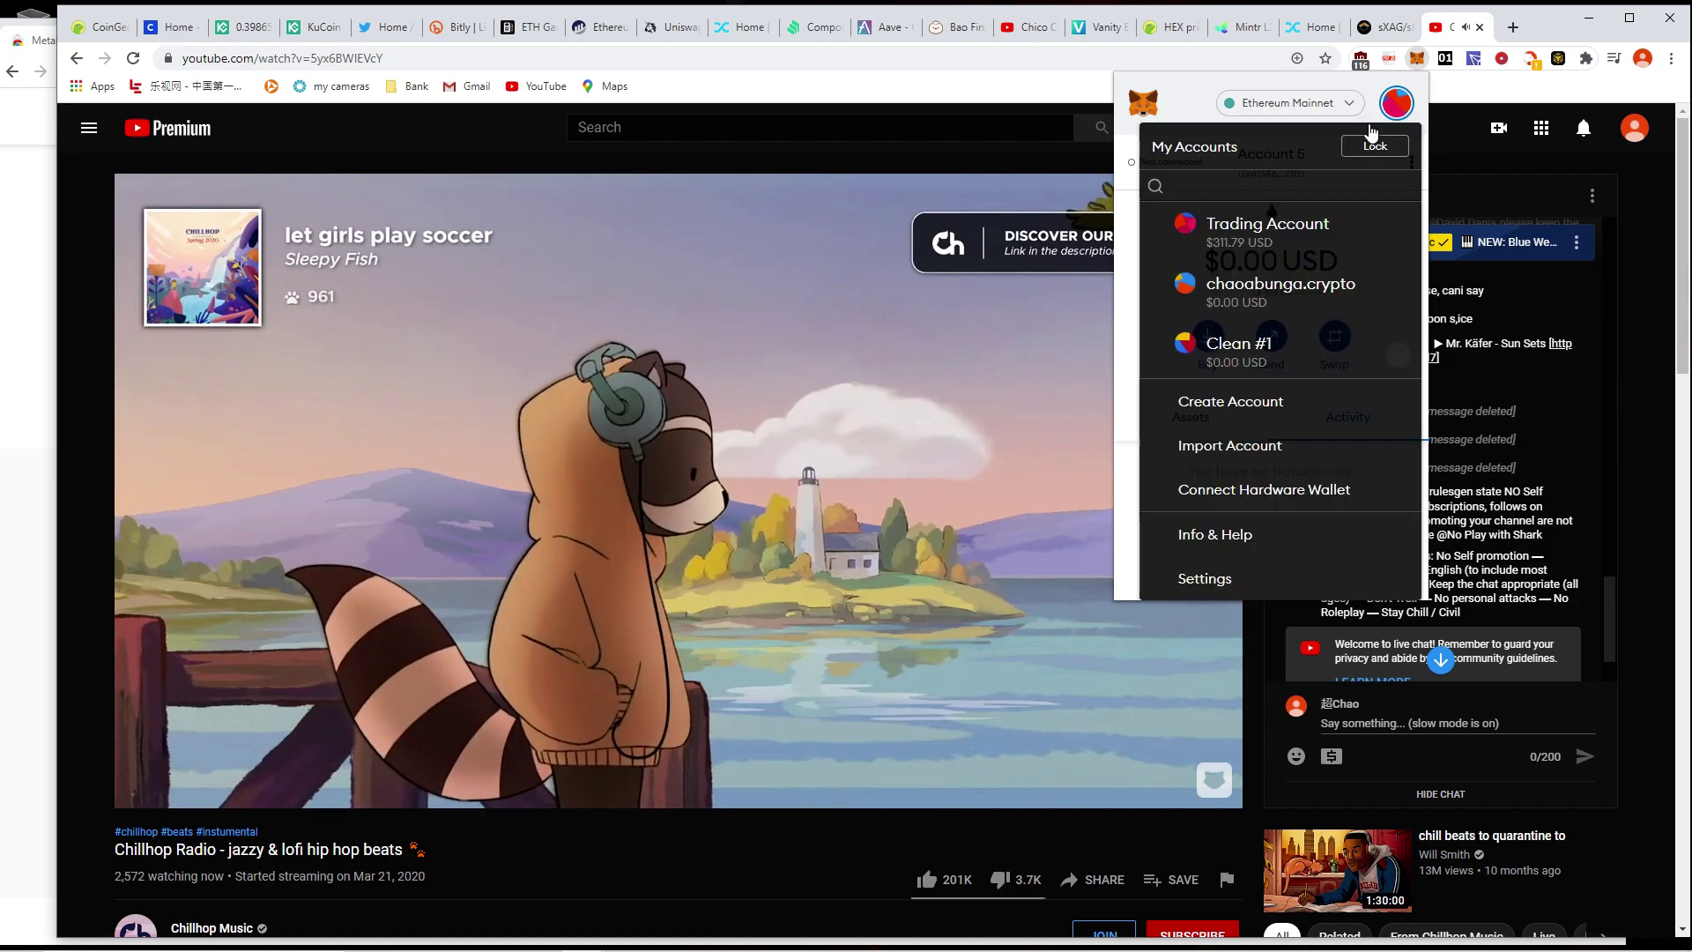
{"action": "left_click", "coordinate": [1265, 401]}
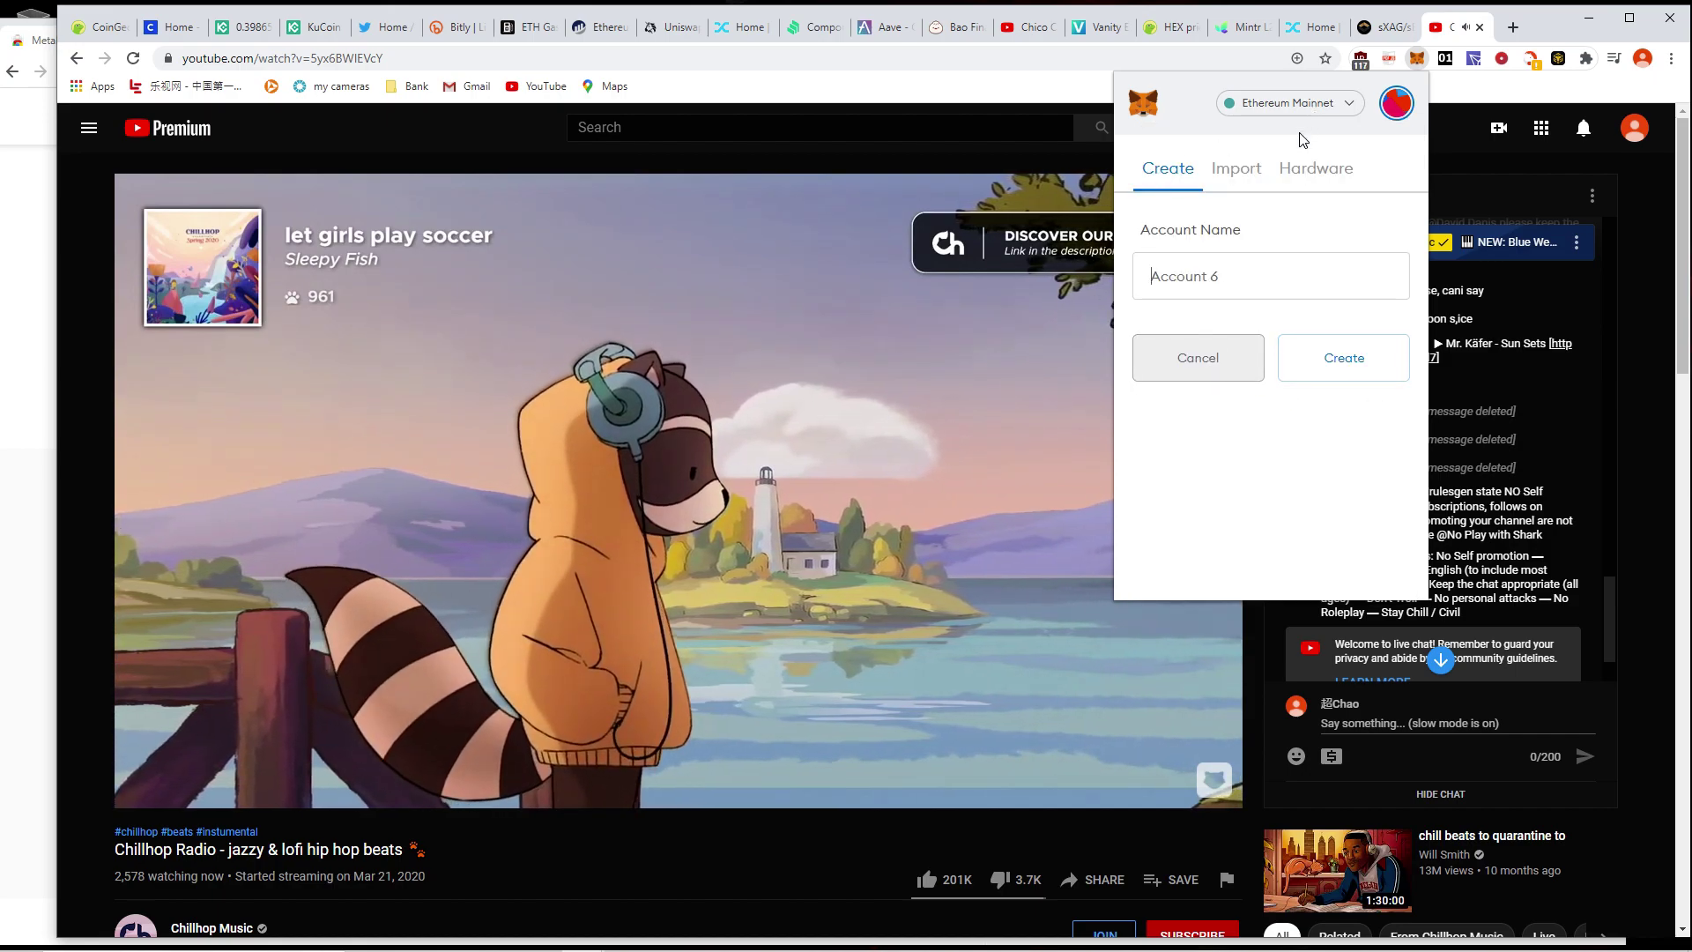
{"action": "left_click", "coordinate": [1165, 379]}
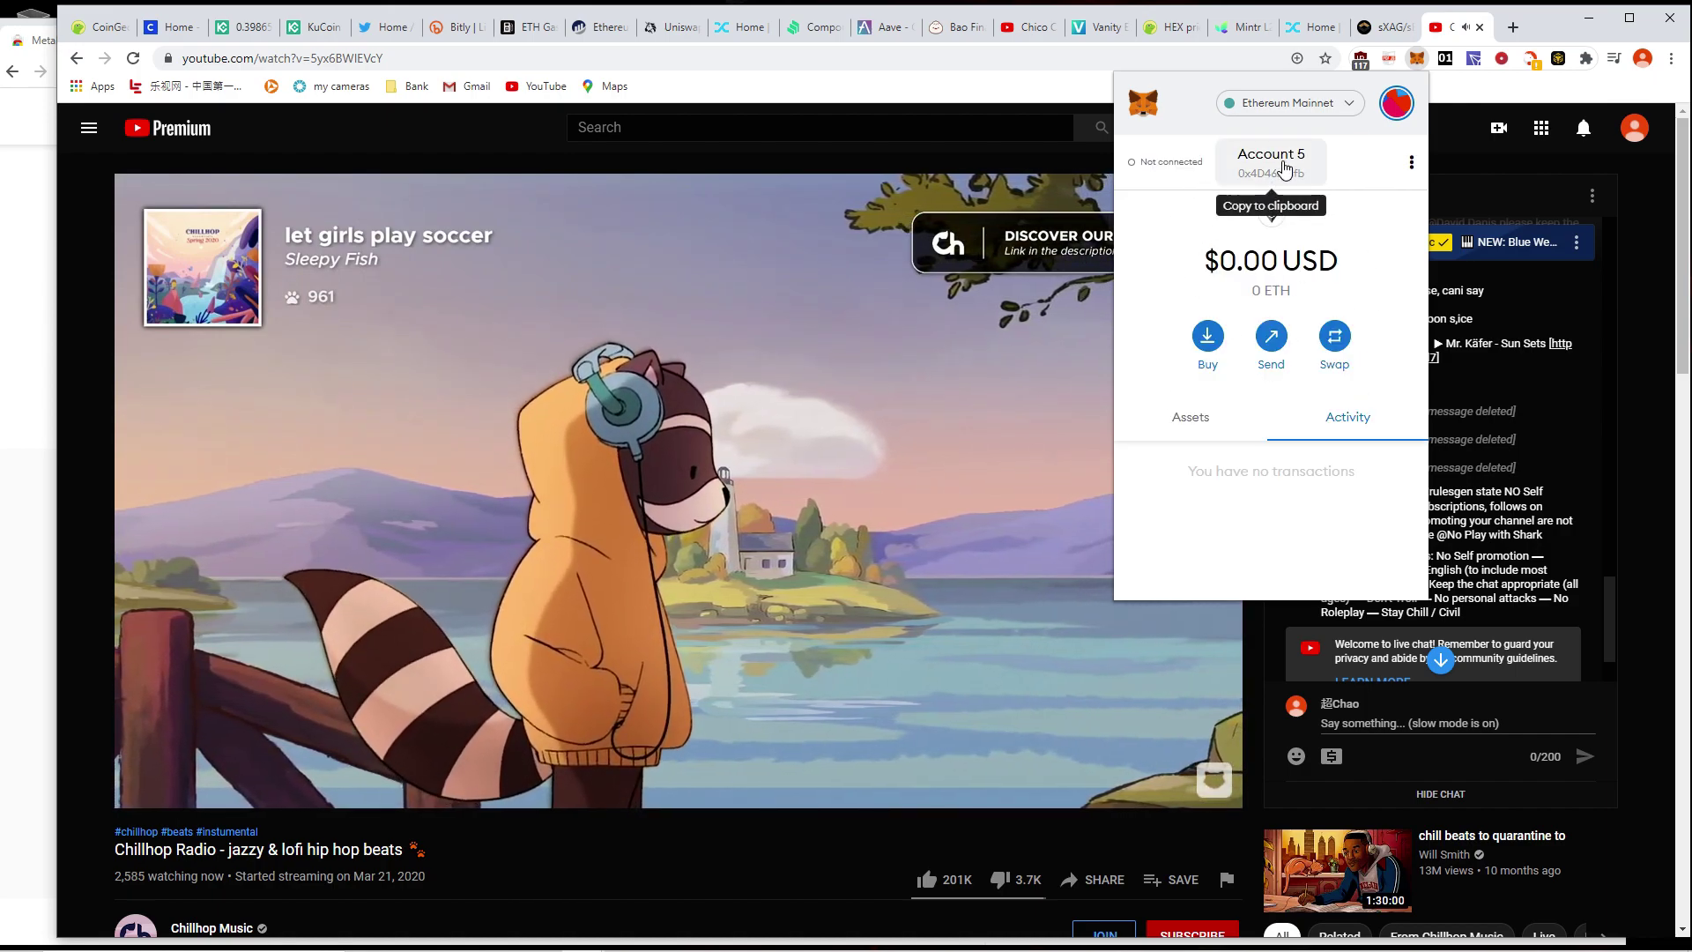
- View the details of Account 5 and its private key export prompt, and close it without exporting
{"action": "left_click", "coordinate": [1411, 163]}
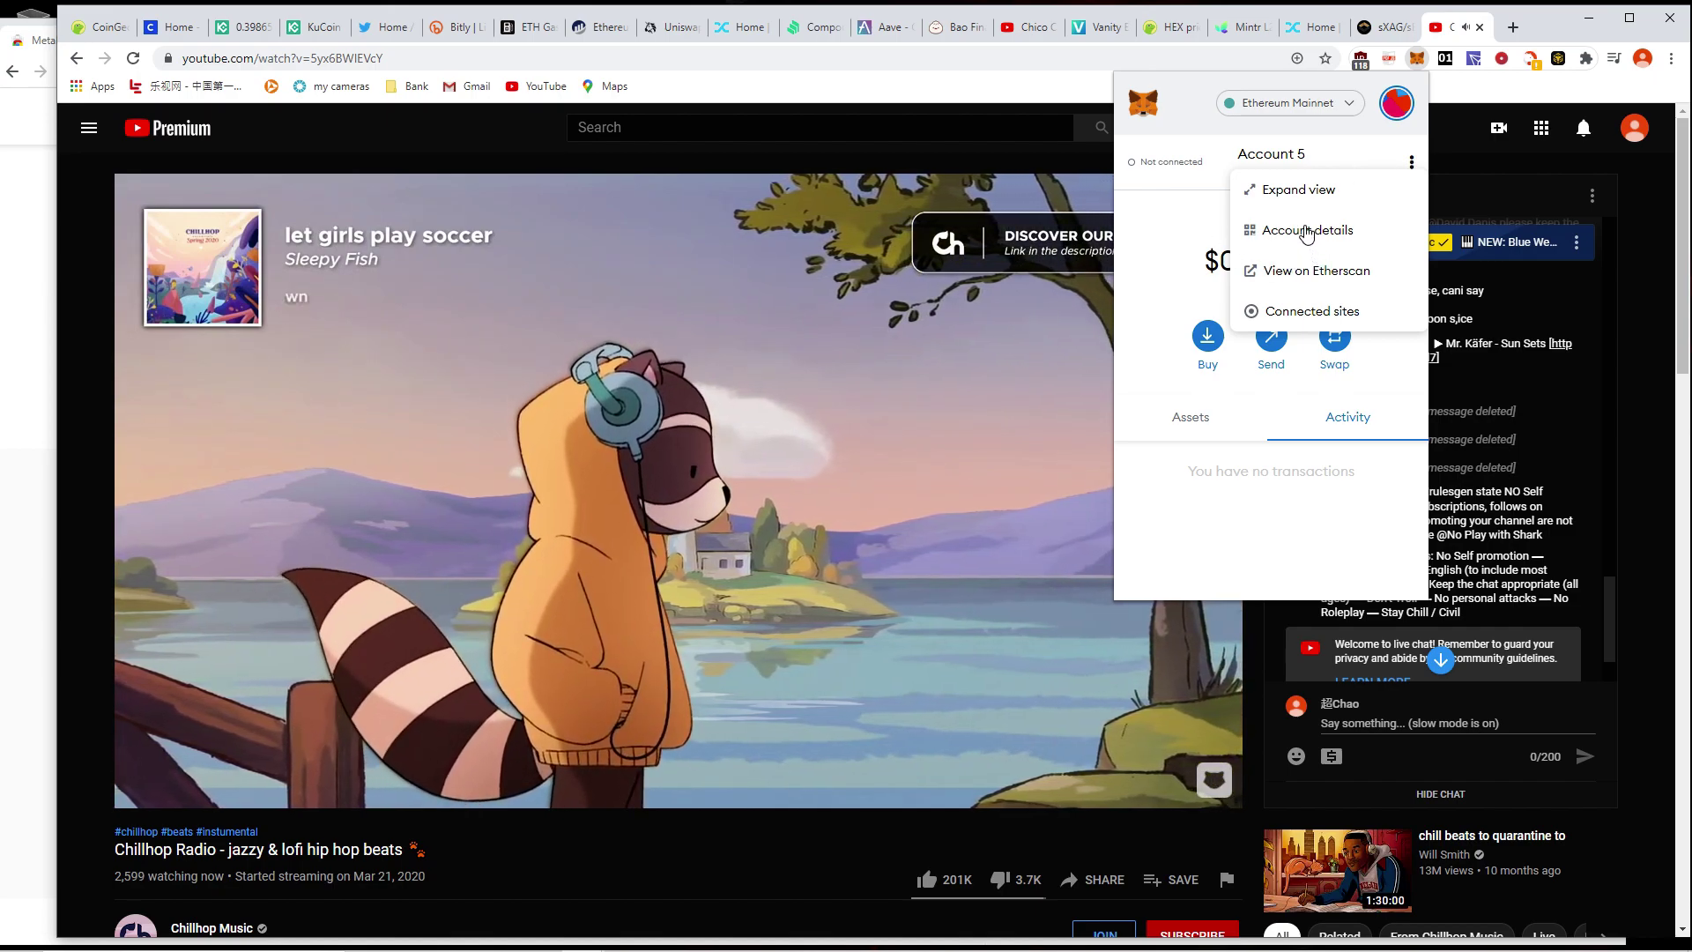
{"action": "left_click", "coordinate": [1306, 232]}
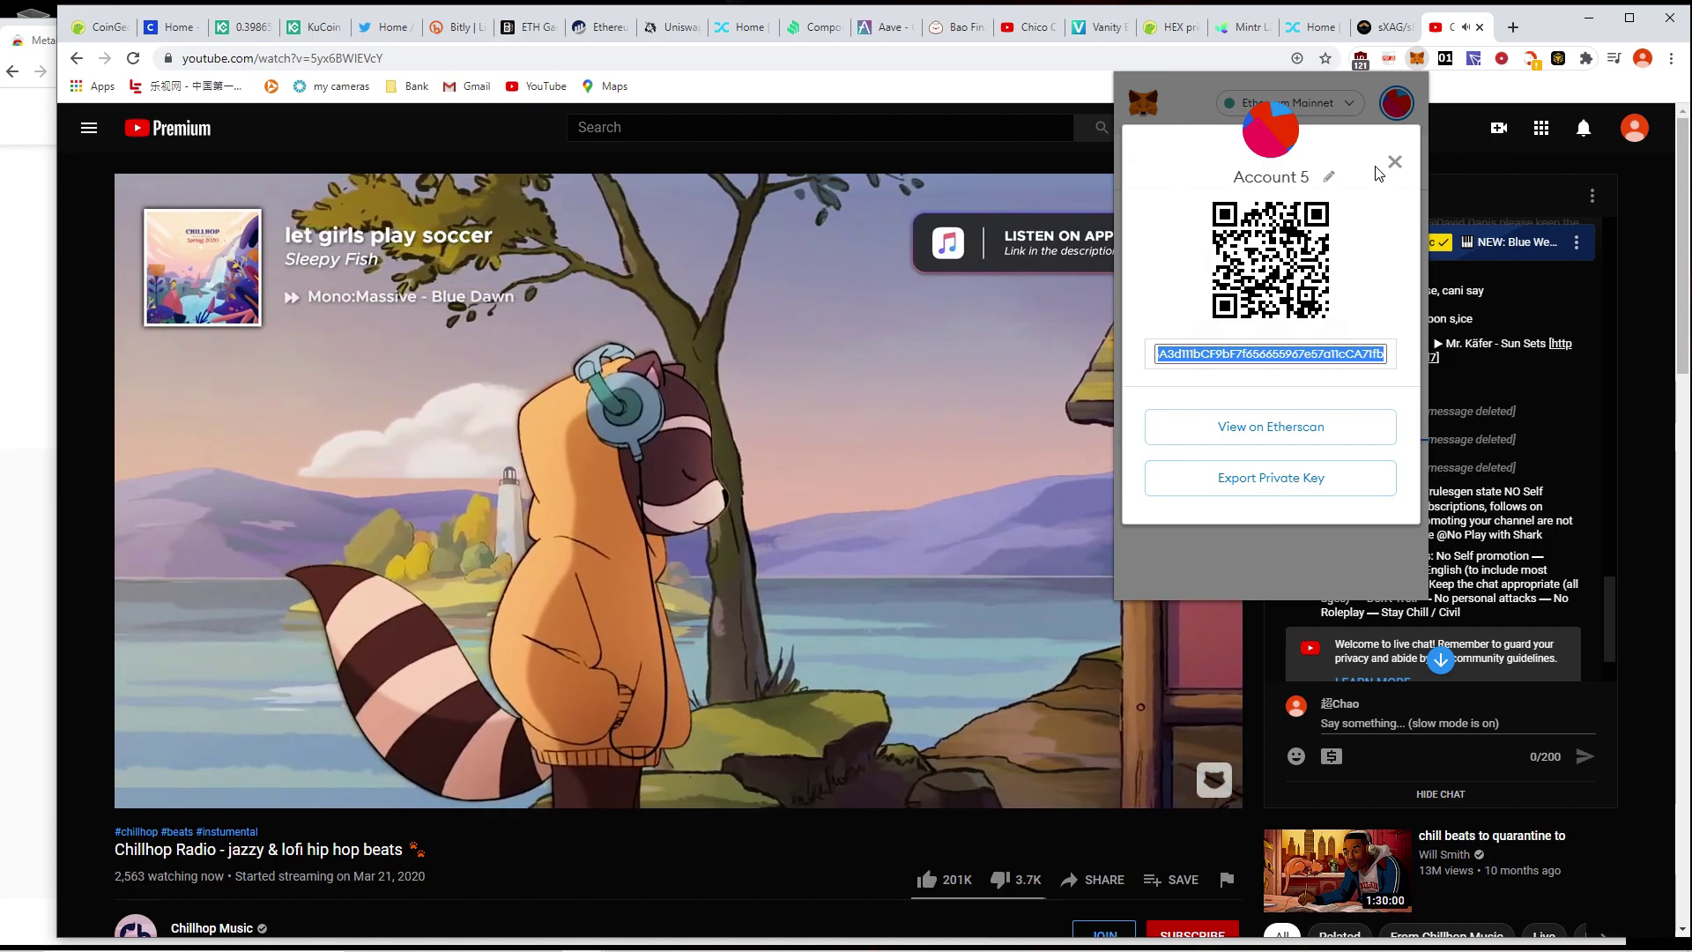
{"action": "left_click", "coordinate": [1261, 476]}
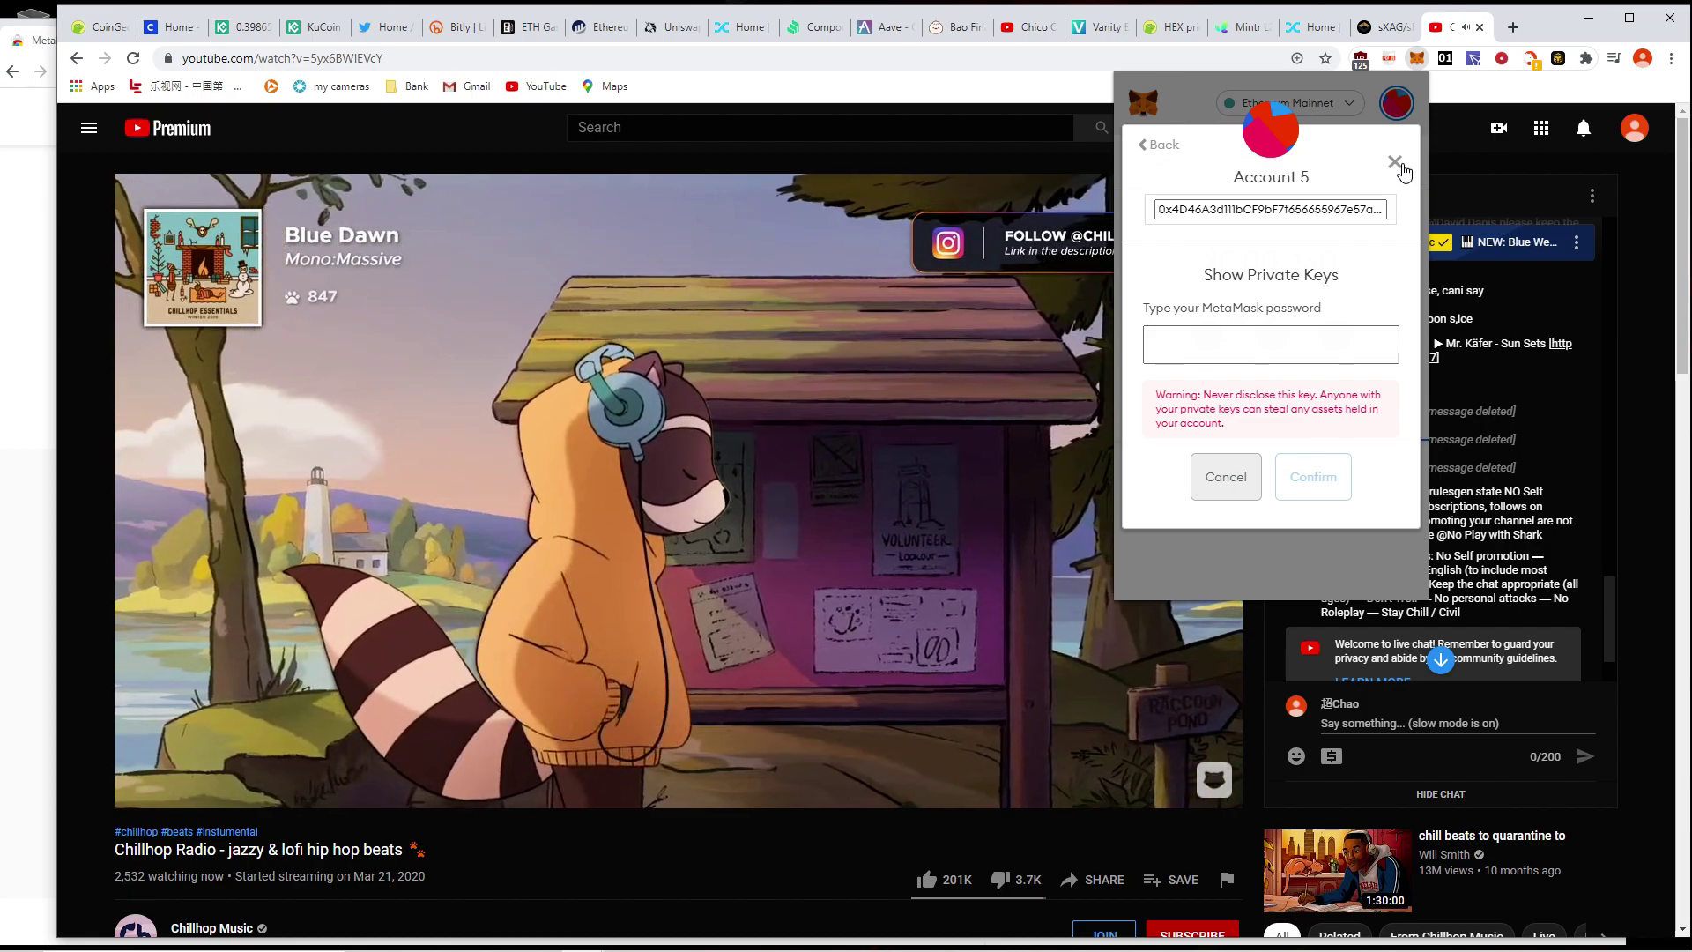
{"action": "left_click", "coordinate": [1395, 162]}
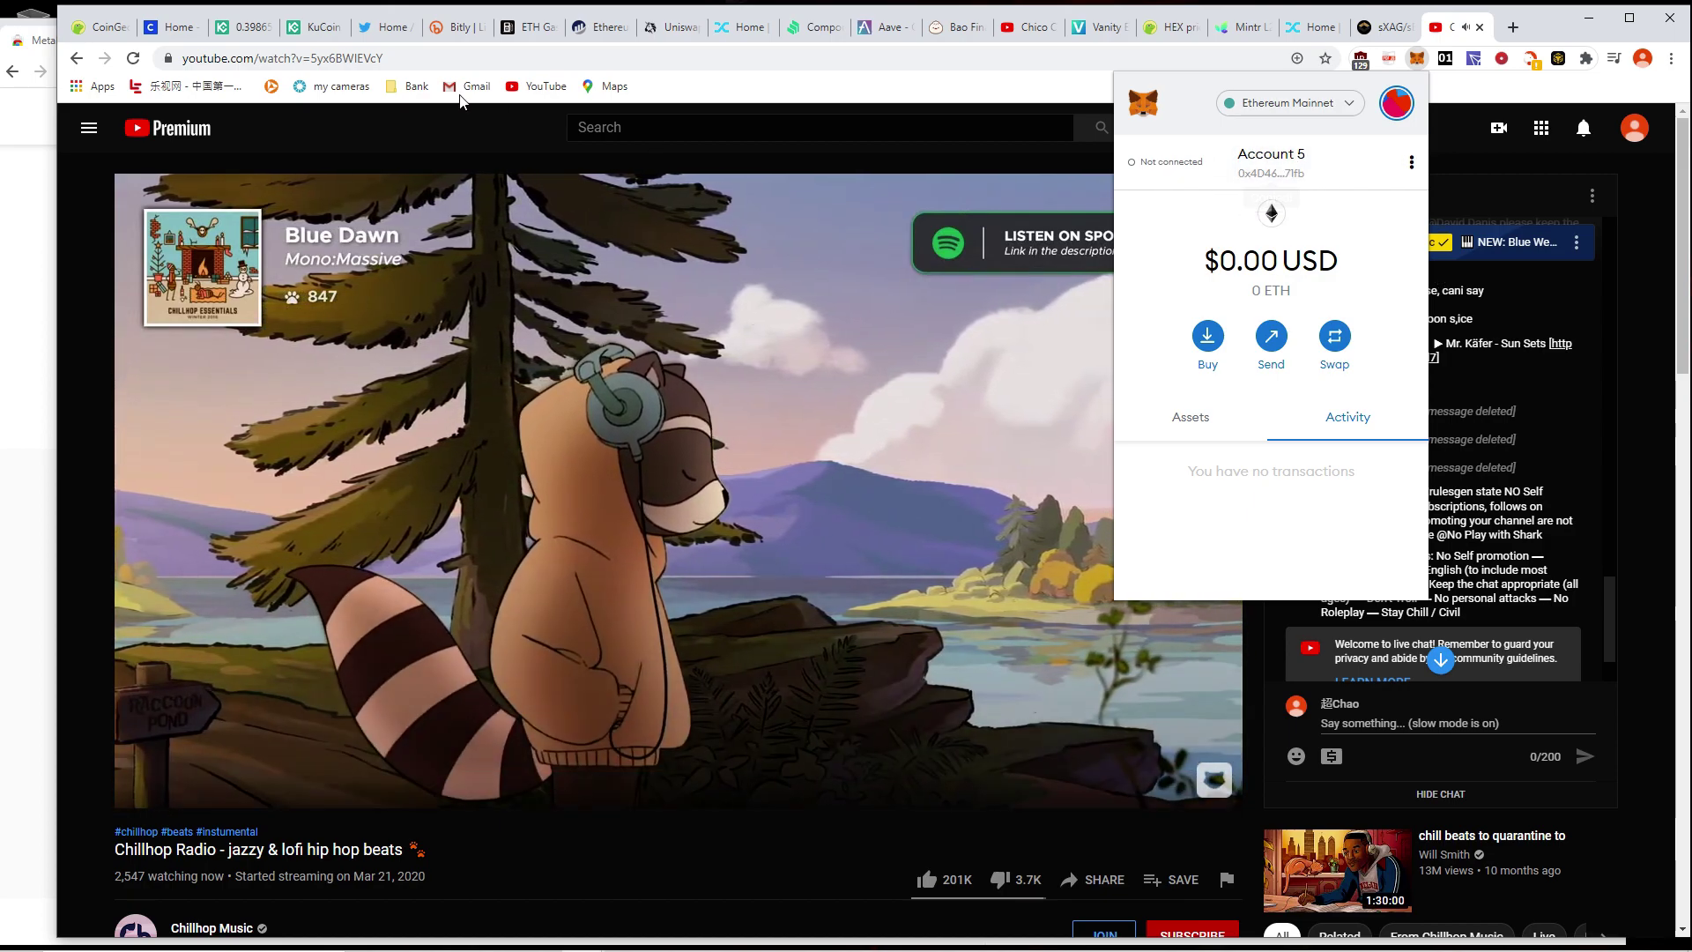
- Open Coinbase's Ethereum page and its send form, and choose Ethereum as the asset to pay with
{"action": "left_click", "coordinate": [161, 28]}
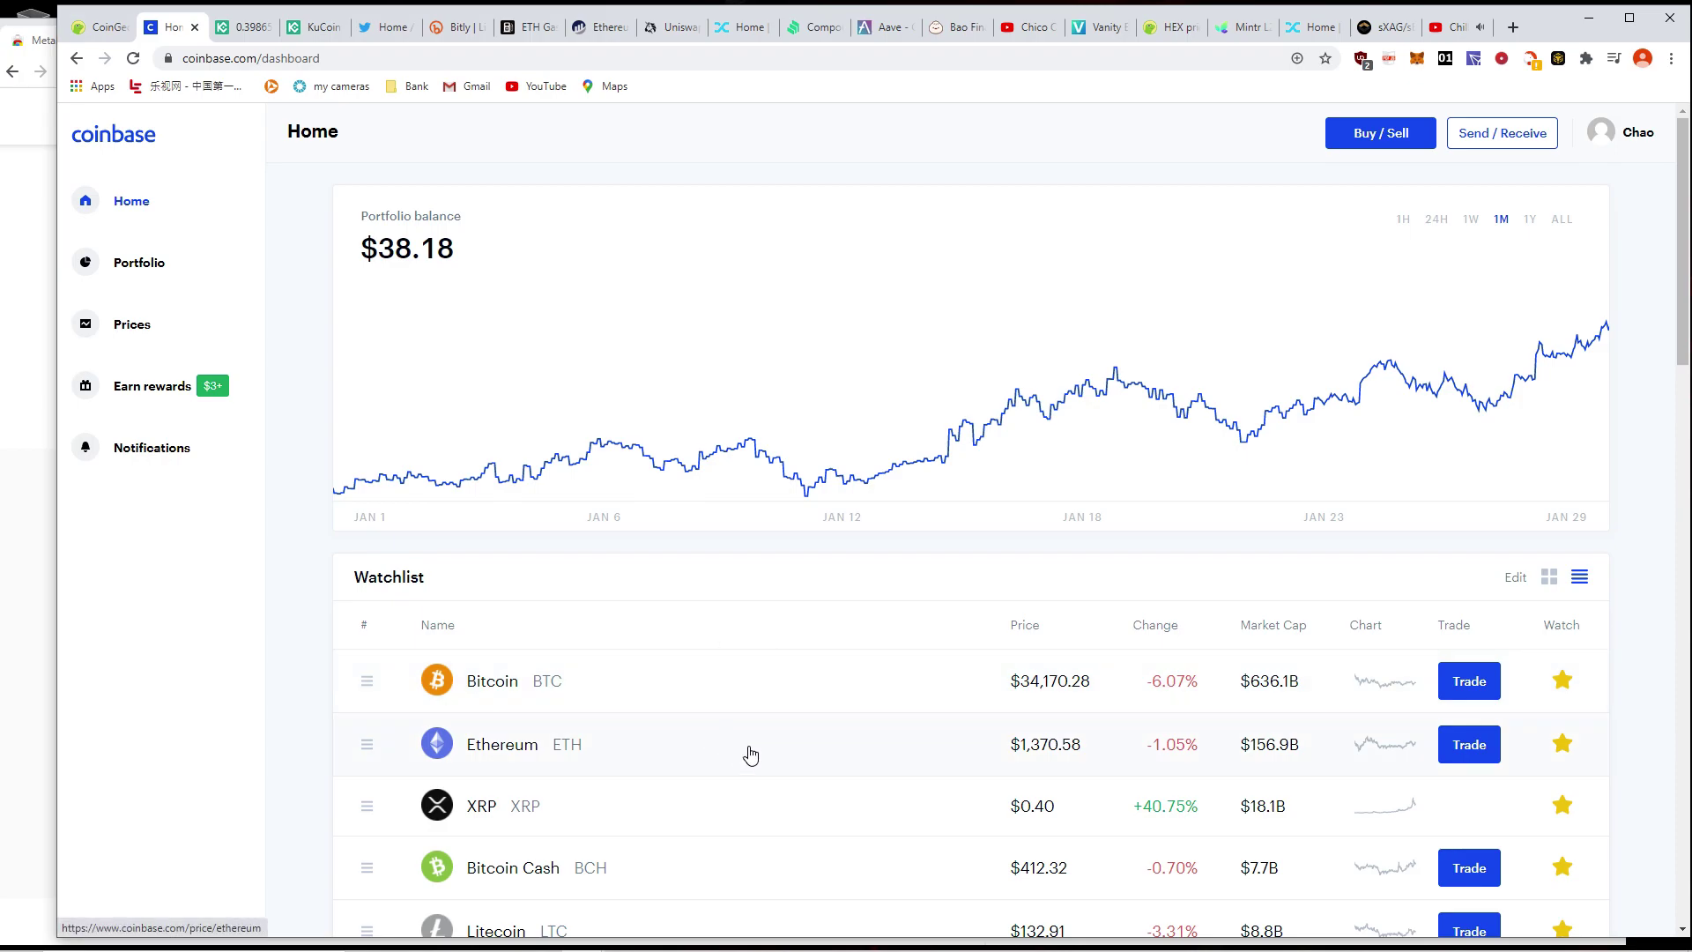
{"action": "left_click", "coordinate": [812, 755]}
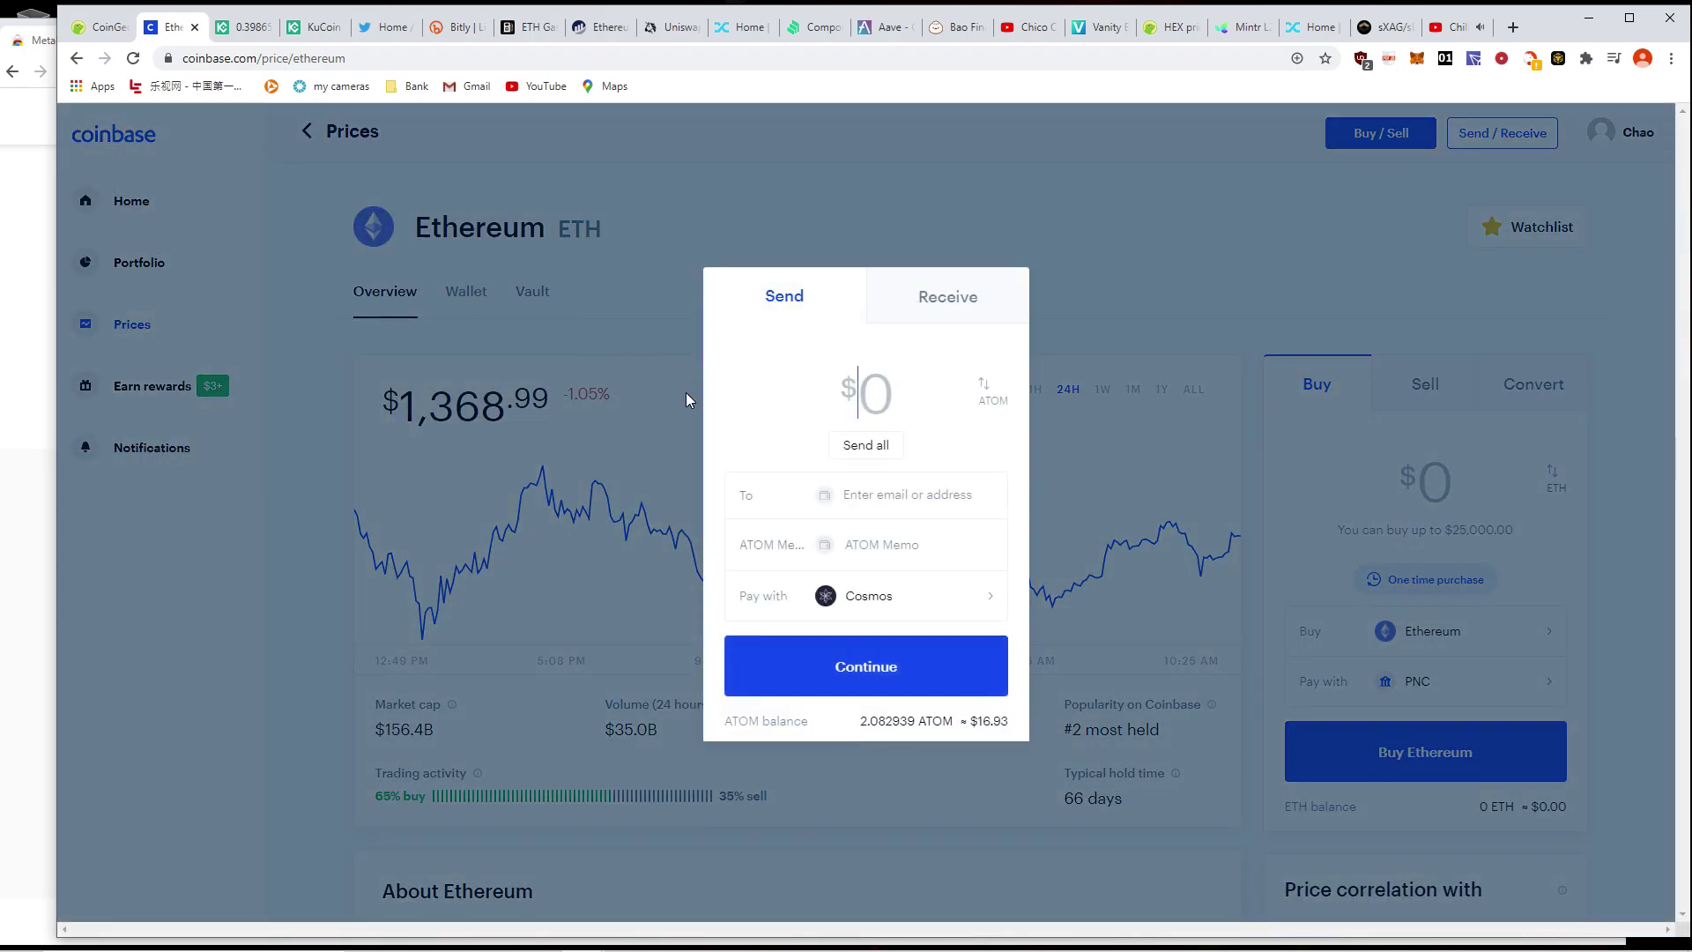
{"action": "left_click", "coordinate": [918, 609]}
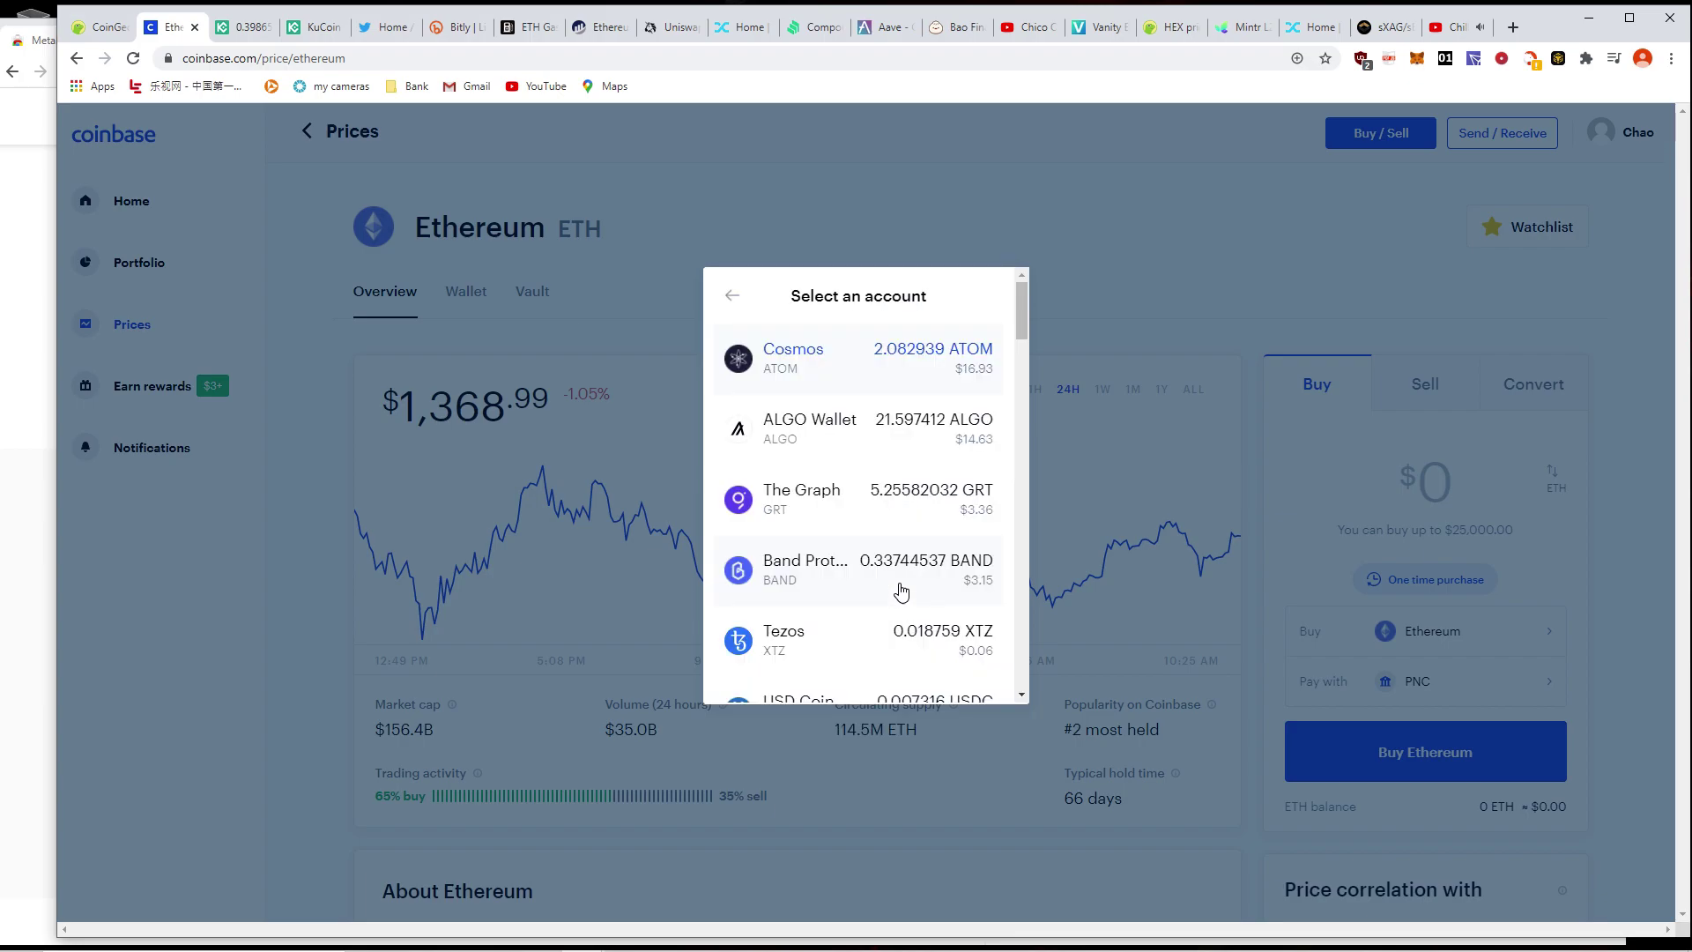
{"action": "scroll", "coordinate": [871, 574], "scroll_direction": "down", "scroll_amount": 6}
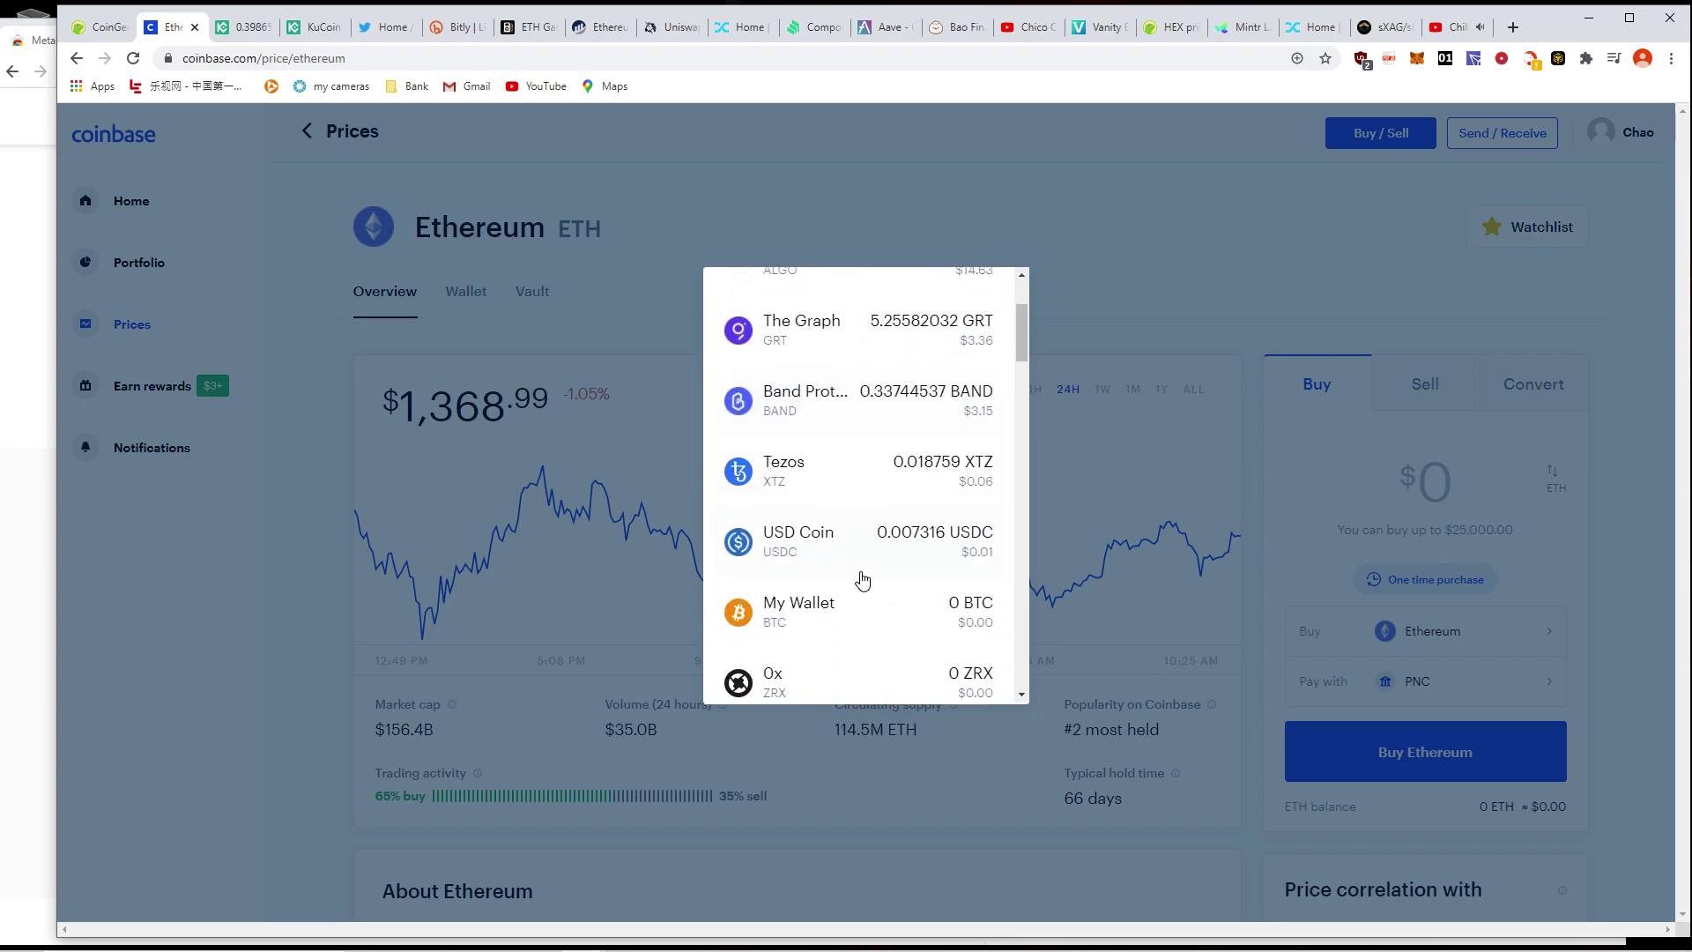
{"action": "scroll", "coordinate": [831, 536], "scroll_direction": "down", "scroll_amount": 10}
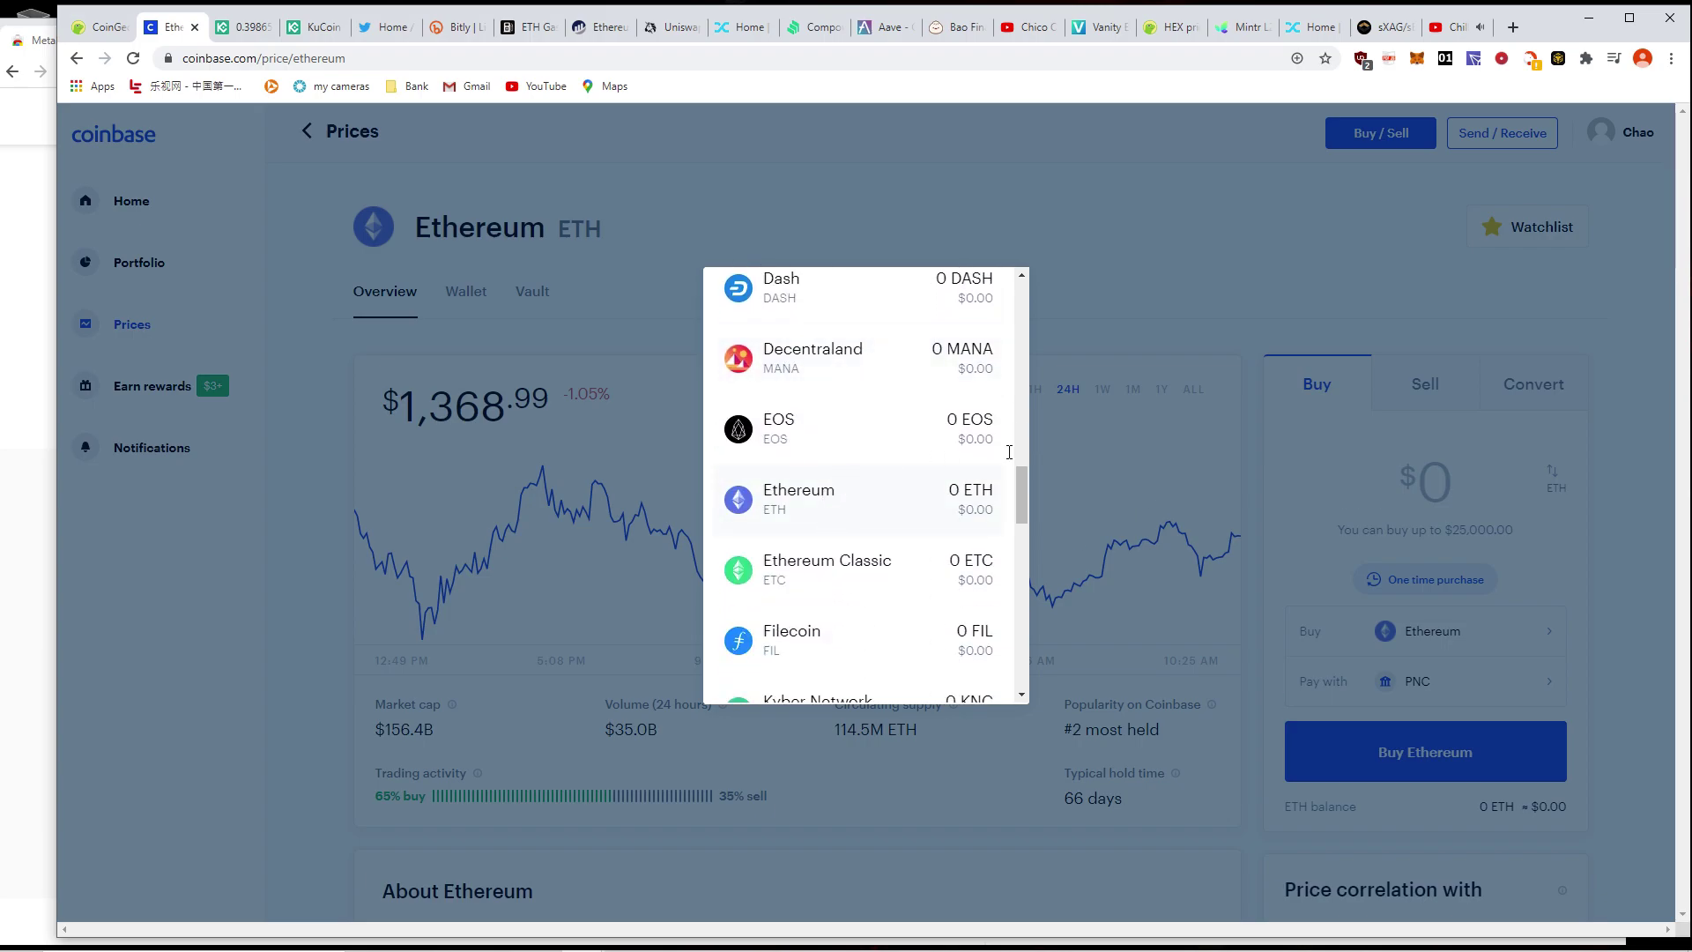
{"action": "left_click", "coordinate": [828, 517]}
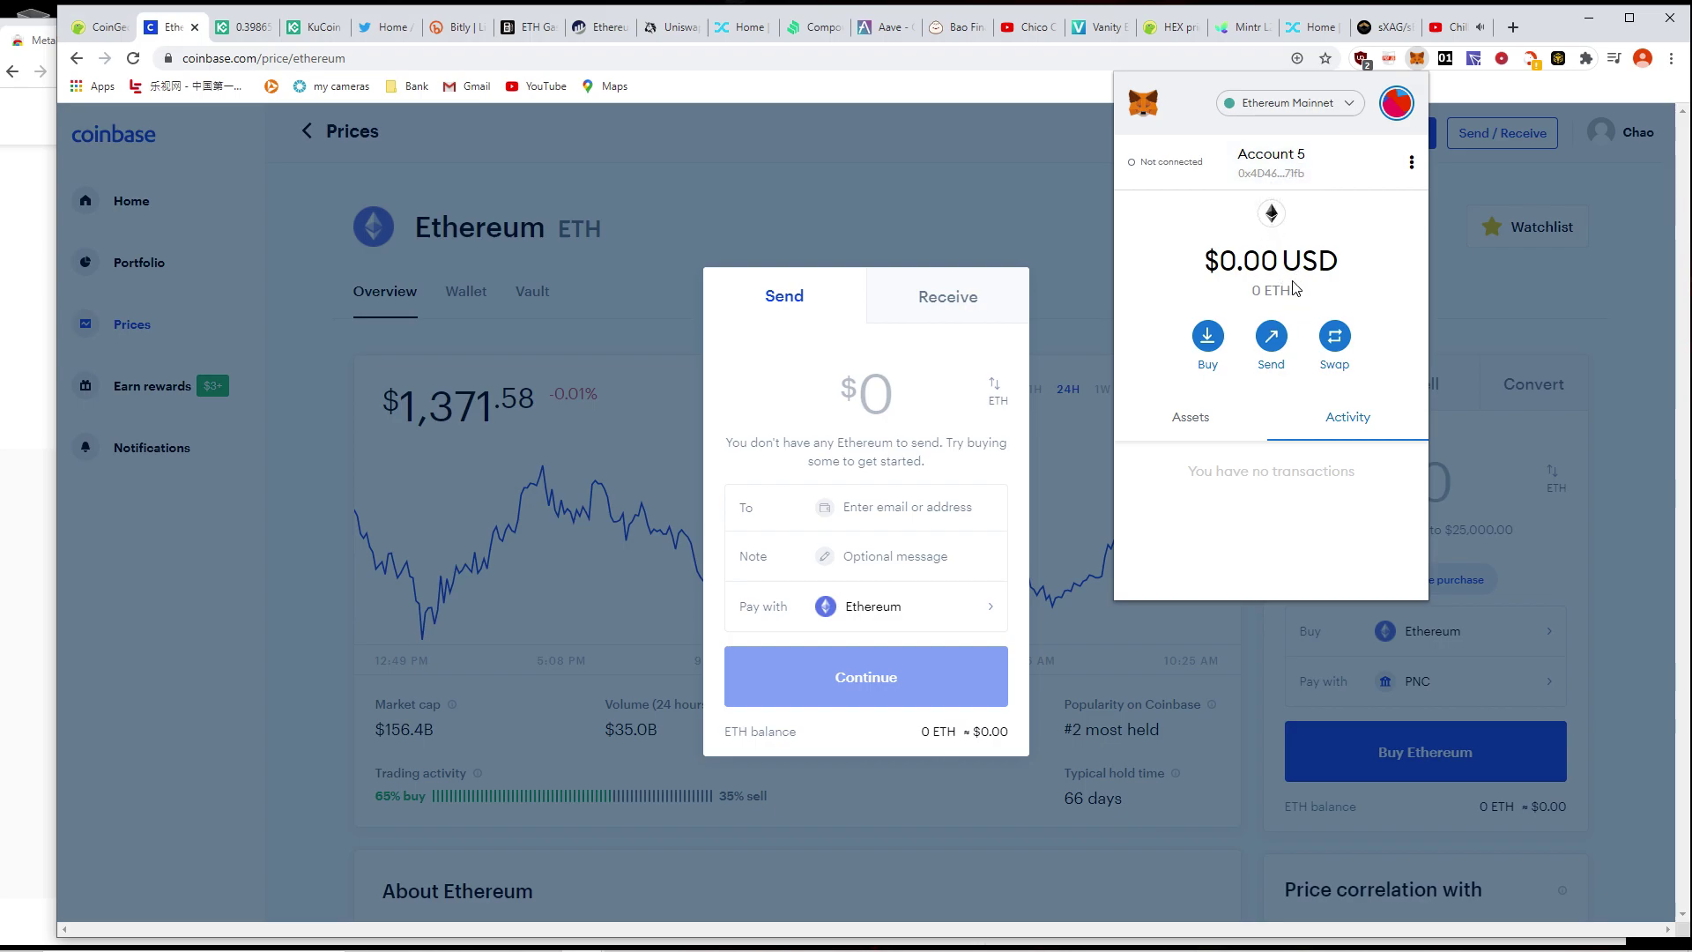
- Copy the address of MetaMask's Account 5 and paste it as the recipient in Coinbase's send form
{"action": "left_click", "coordinate": [1293, 170]}
{"action": "right_click", "coordinate": [872, 507]}
{"action": "left_click", "coordinate": [934, 638]}
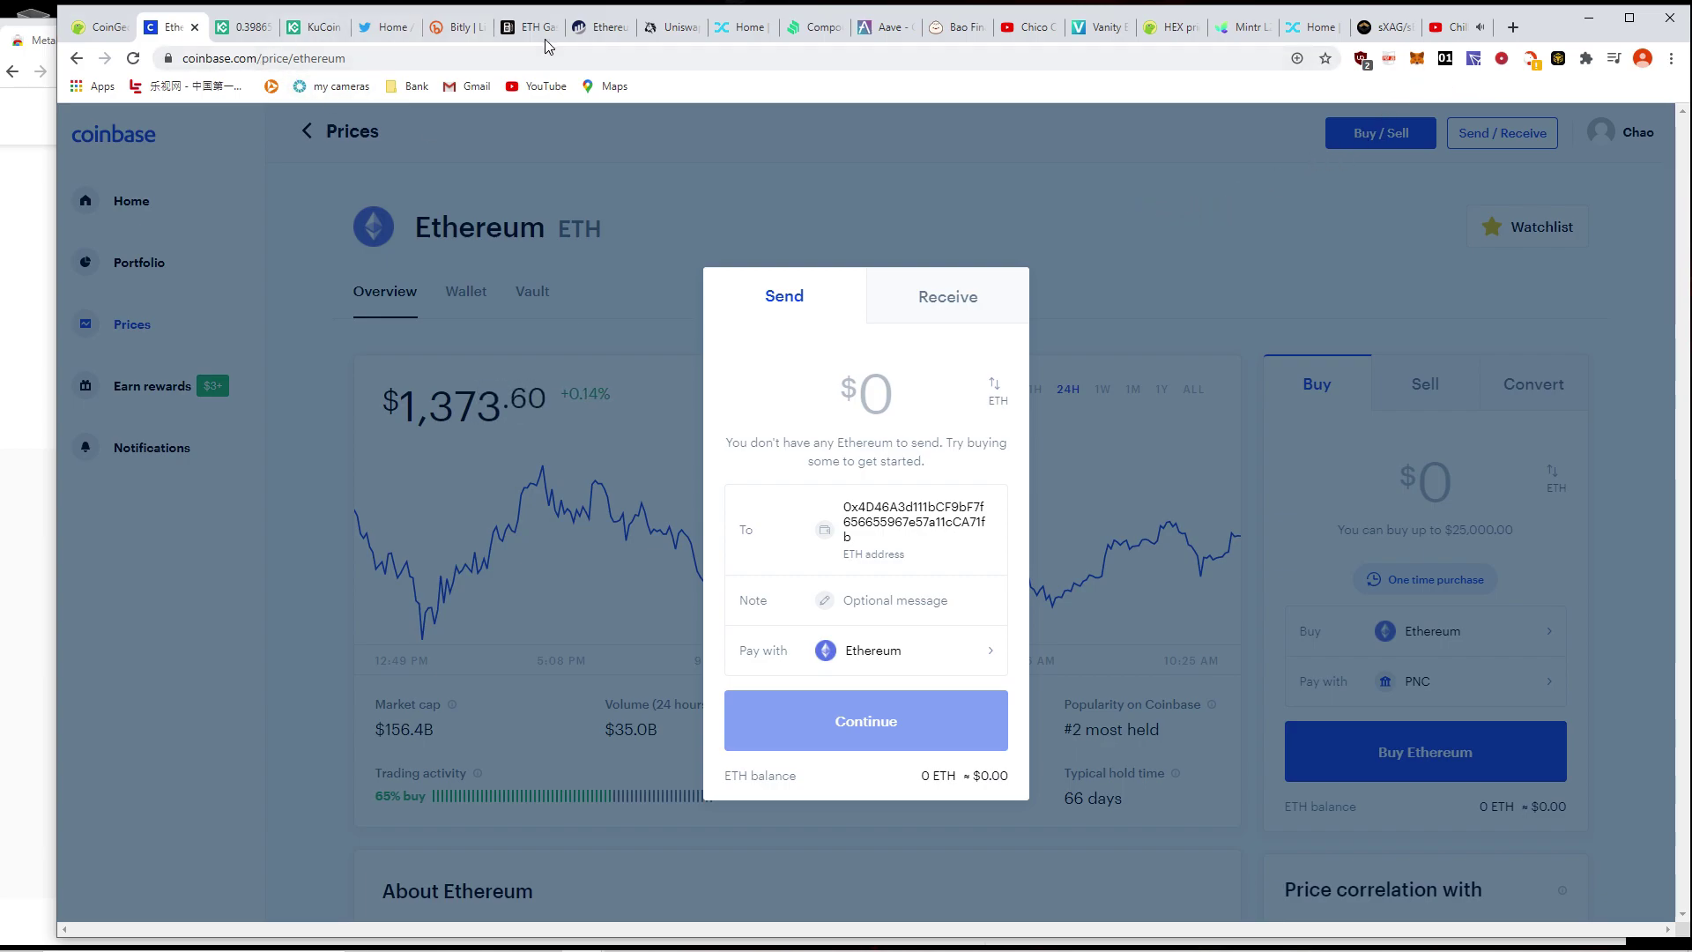
- Bring up the Vanity-ETH page, place it directly after the Coinbase page, and go to its address generator
{"action": "left_click", "coordinate": [1101, 34]}
{"action": "left_click_drag", "start_coordinate": [1105, 42], "coordinate": [246, 26]}
{"action": "scroll", "coordinate": [508, 291], "scroll_direction": "up", "scroll_amount": 4}
{"action": "scroll", "coordinate": [508, 291], "scroll_direction": "up", "scroll_amount": 4}
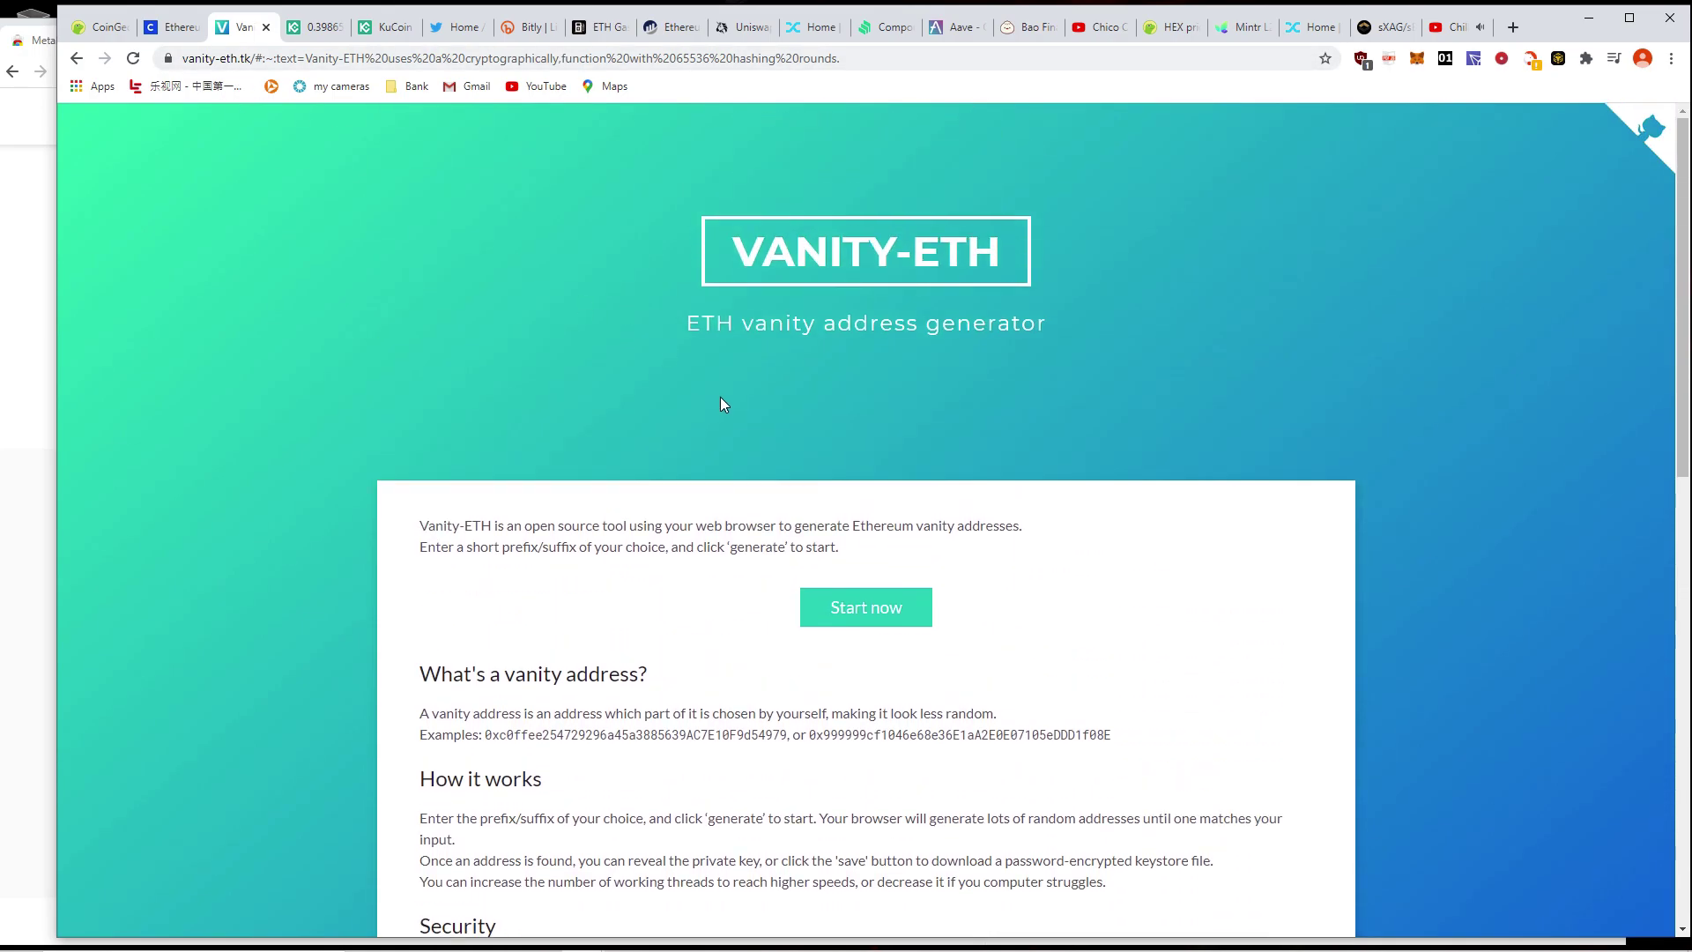
{"action": "scroll", "coordinate": [720, 401], "scroll_direction": "down", "scroll_amount": 12}
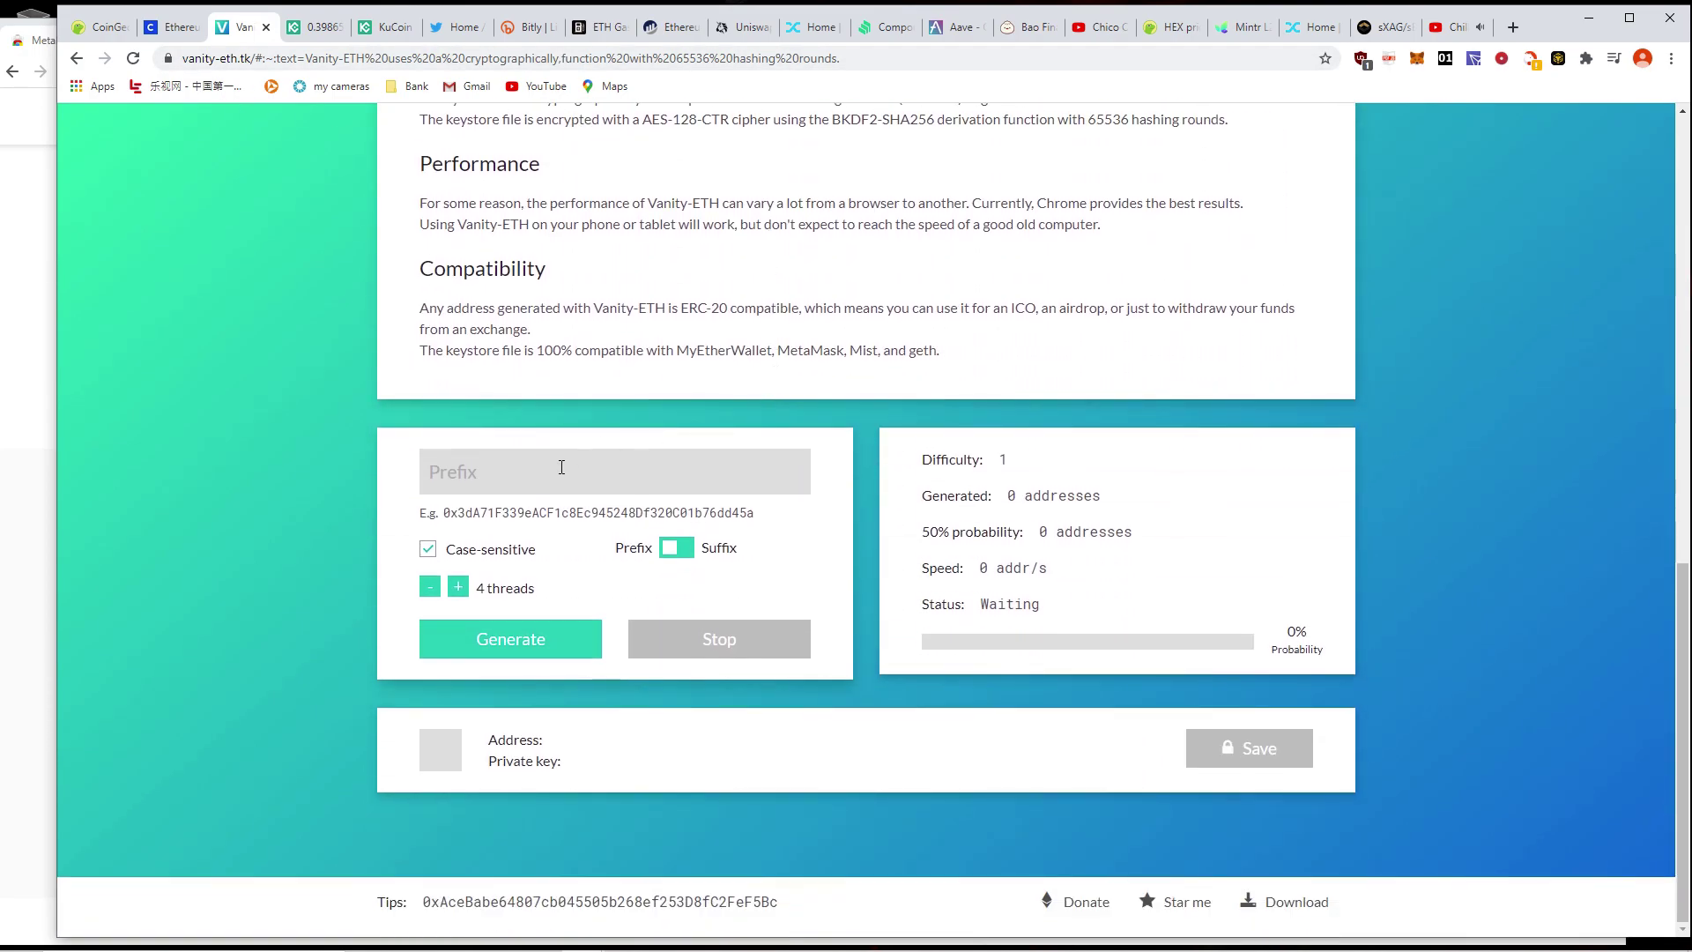
- Try an address prefix beginning with 0xc in the vanity address generator, and clear the prefix
{"action": "left_click", "coordinate": [566, 477]}
{"action": "type", "text": "0"}
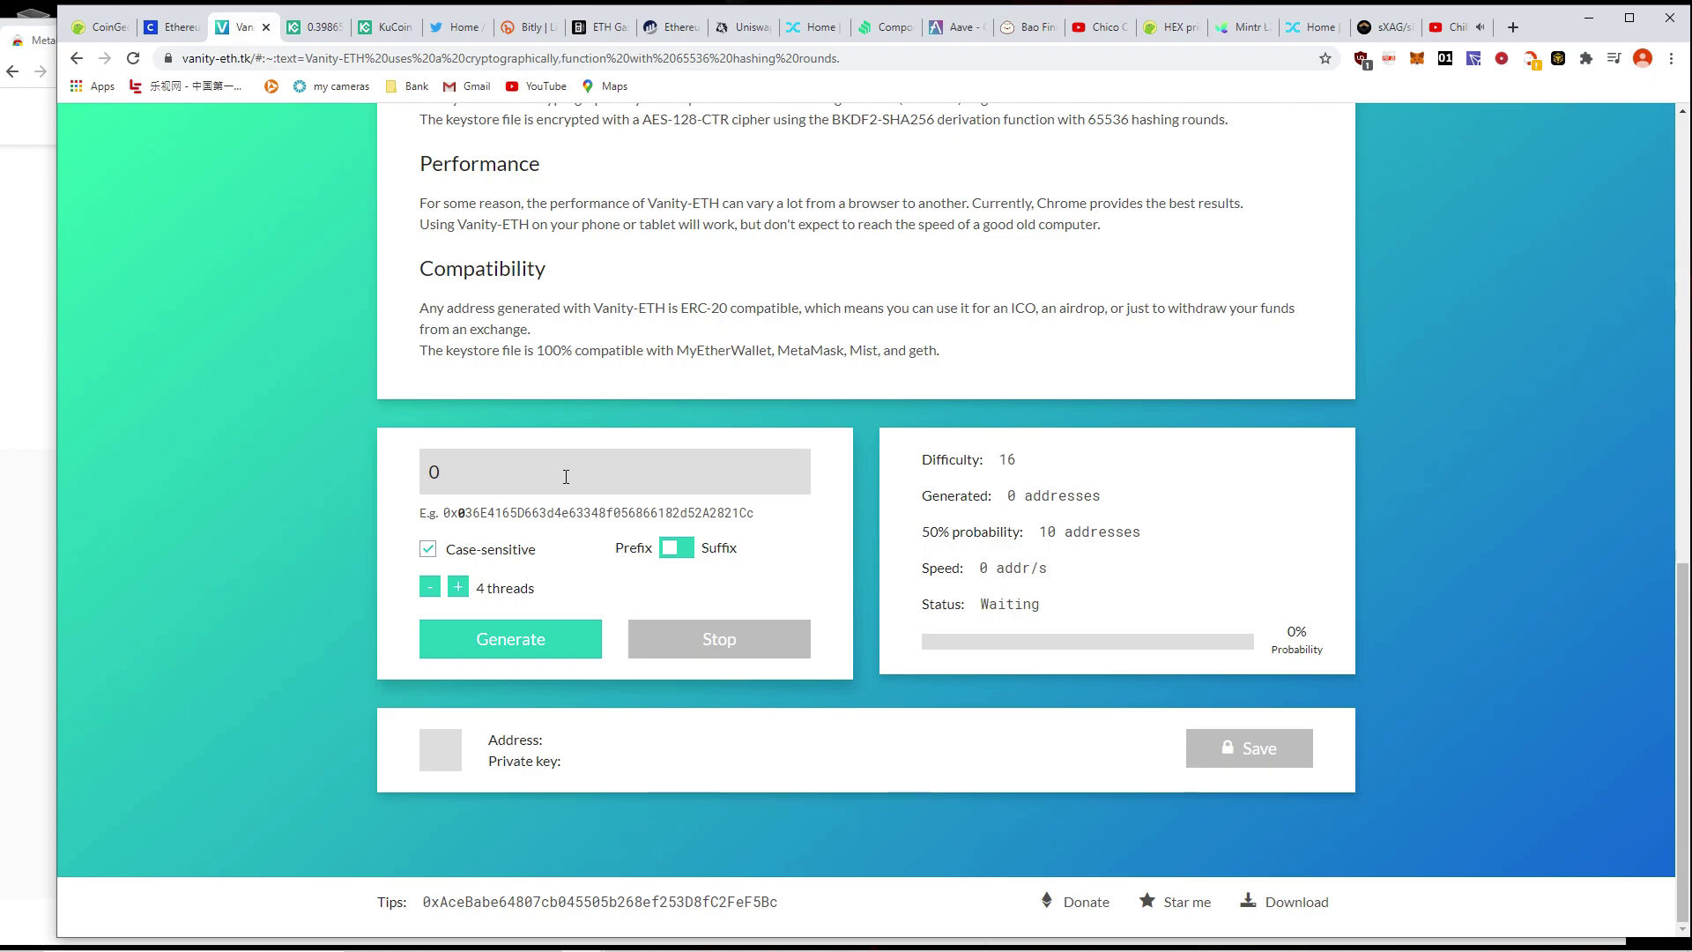
{"action": "type", "text": "xc4ao"}
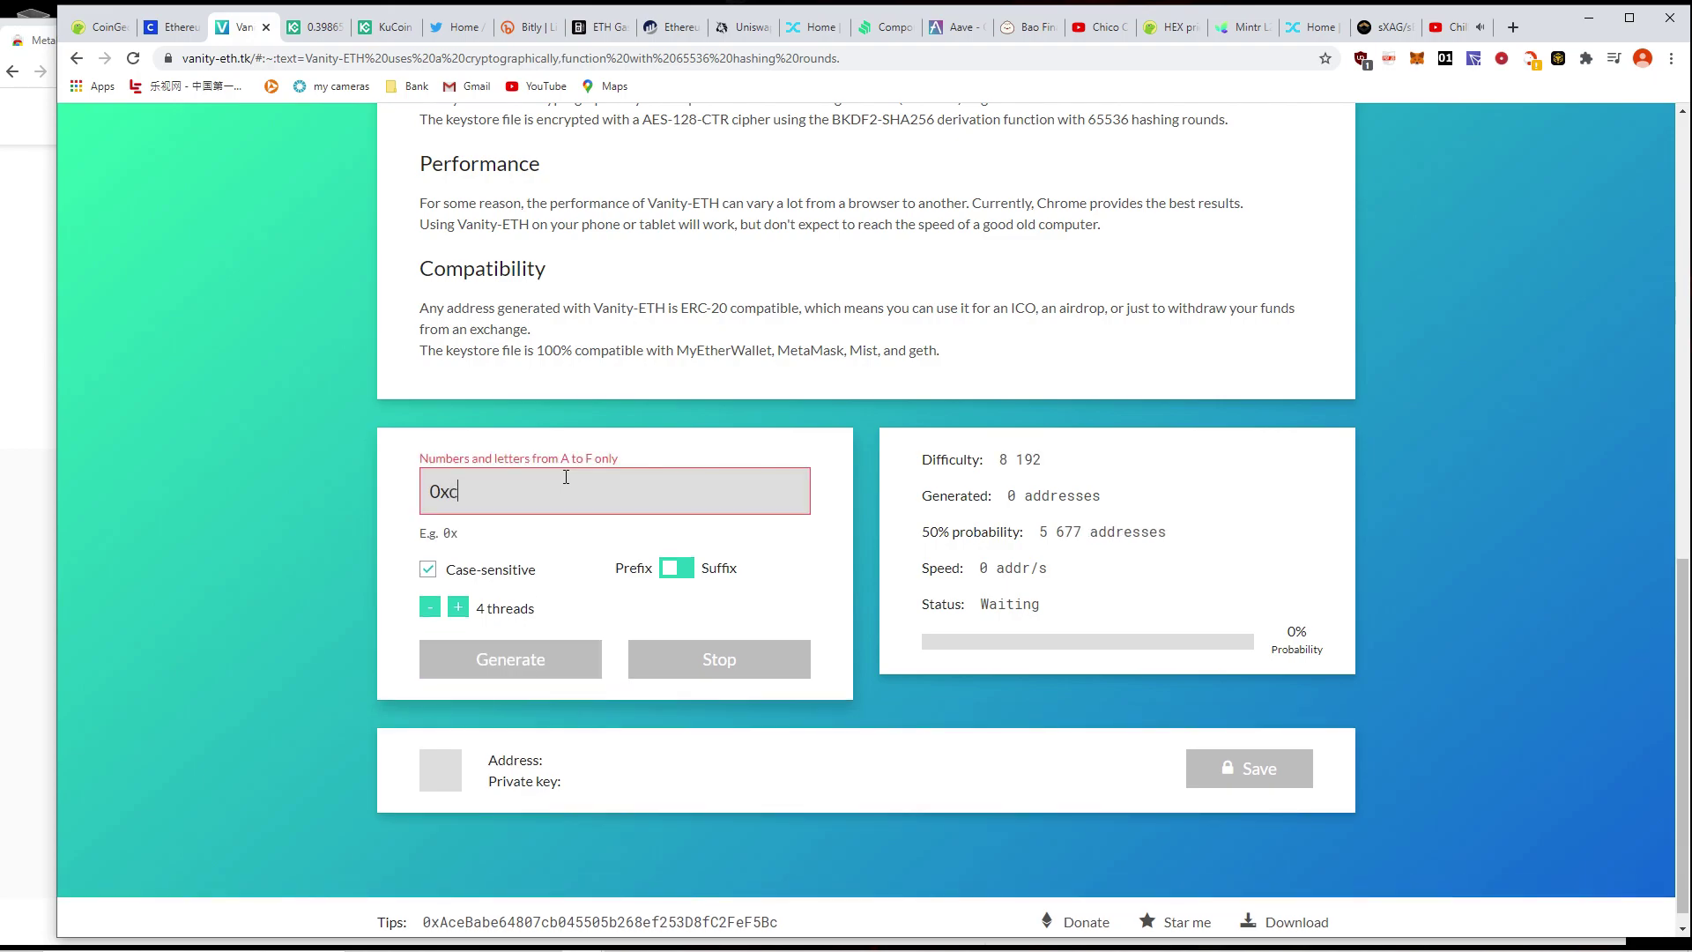
{"action": "key", "text": "BackSpace"}
{"action": "key", "text": "BackSpace"}
{"action": "key", "text": "BackSpace"}
{"action": "key", "text": "BackSpace"}
{"action": "key", "text": "BackSpace"}
{"action": "key", "text": "BackSpace"}
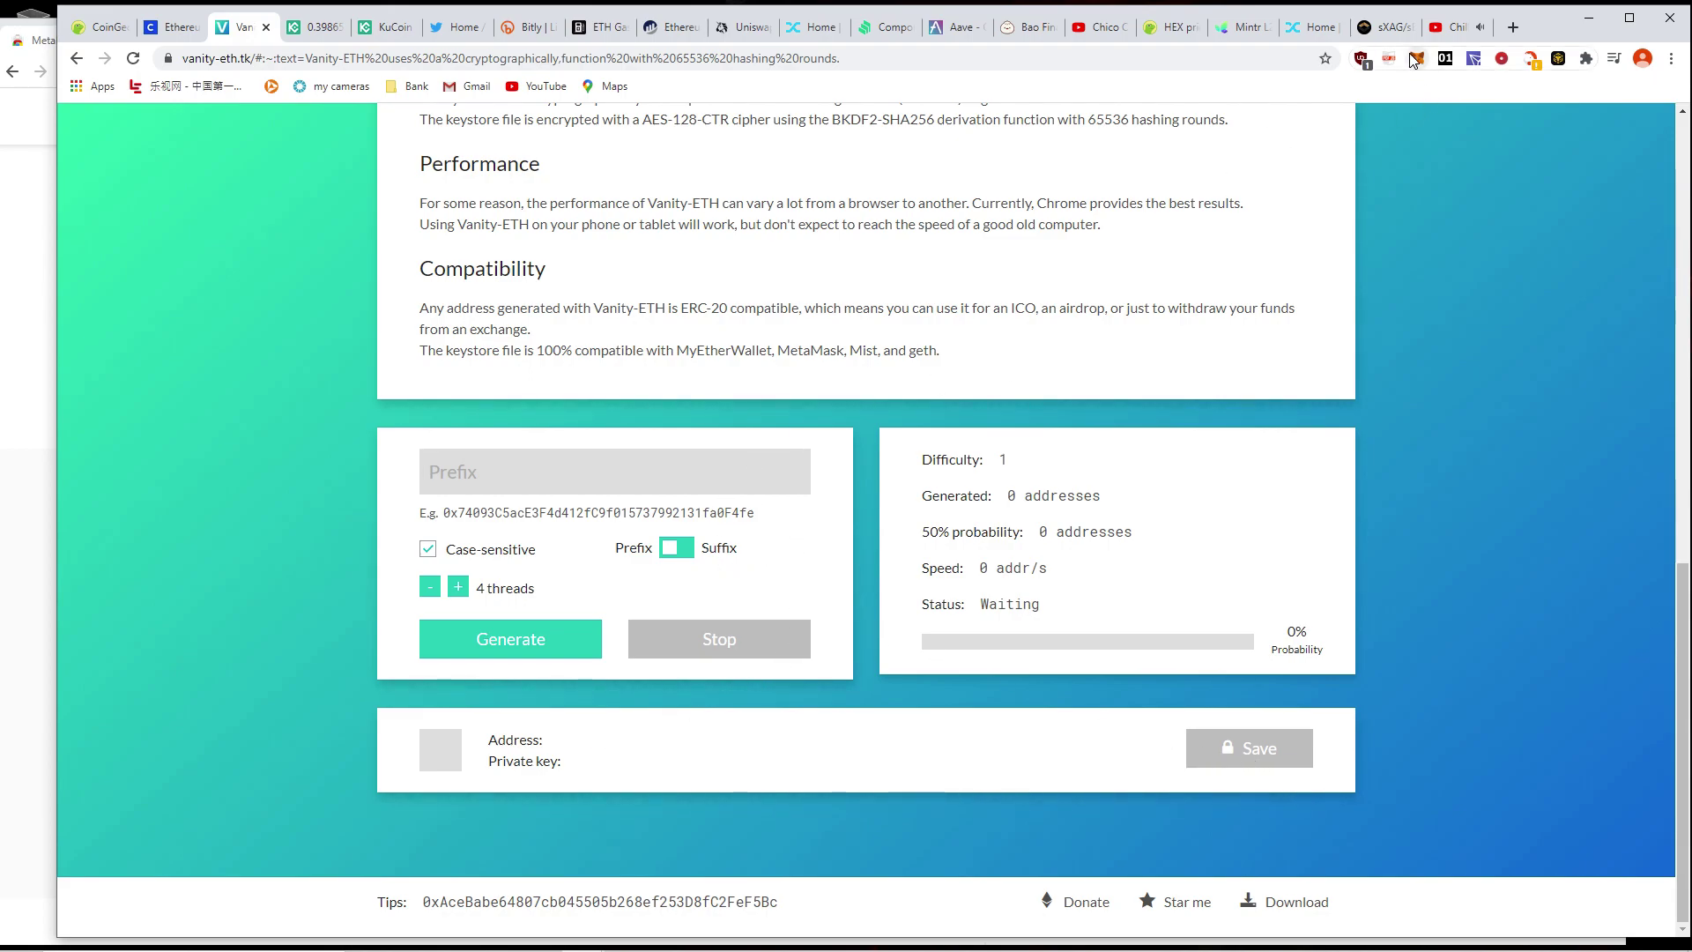
{"action": "scroll", "coordinate": [705, 397], "scroll_direction": "up", "scroll_amount": 4}
{"action": "scroll", "coordinate": [545, 459], "scroll_direction": "down", "scroll_amount": 4}
{"action": "scroll", "coordinate": [545, 460], "scroll_direction": "up", "scroll_amount": 3}
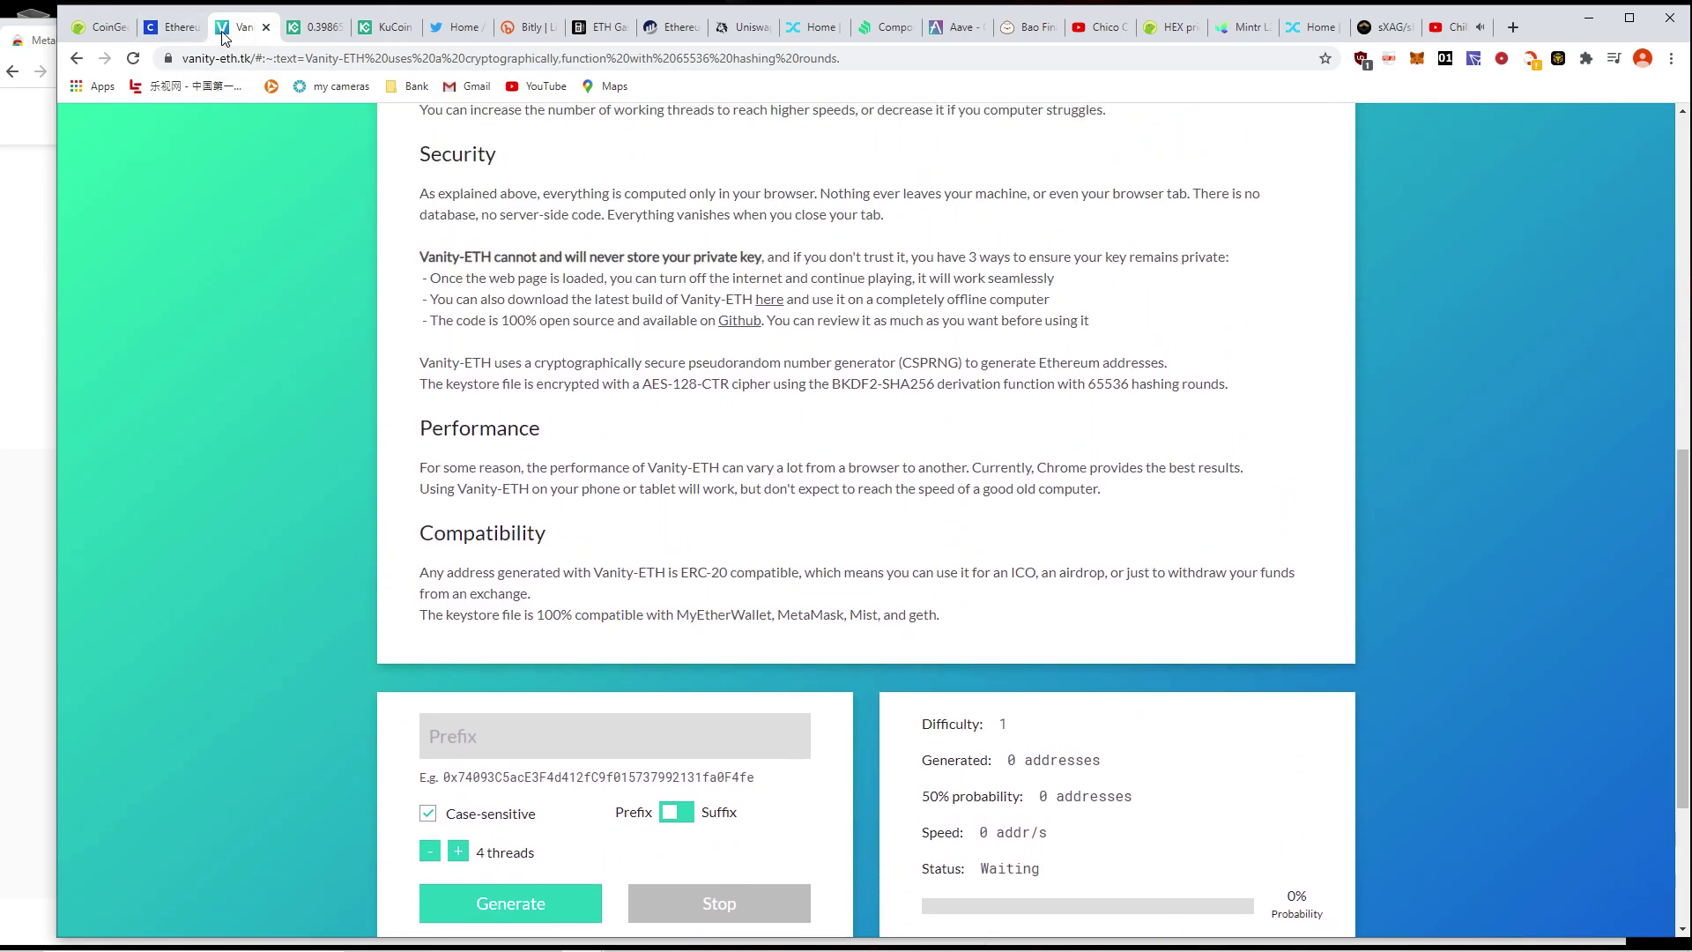
- Switch to KuCoin's main account page and look through the coins available for withdrawal
{"action": "left_click", "coordinate": [303, 29]}
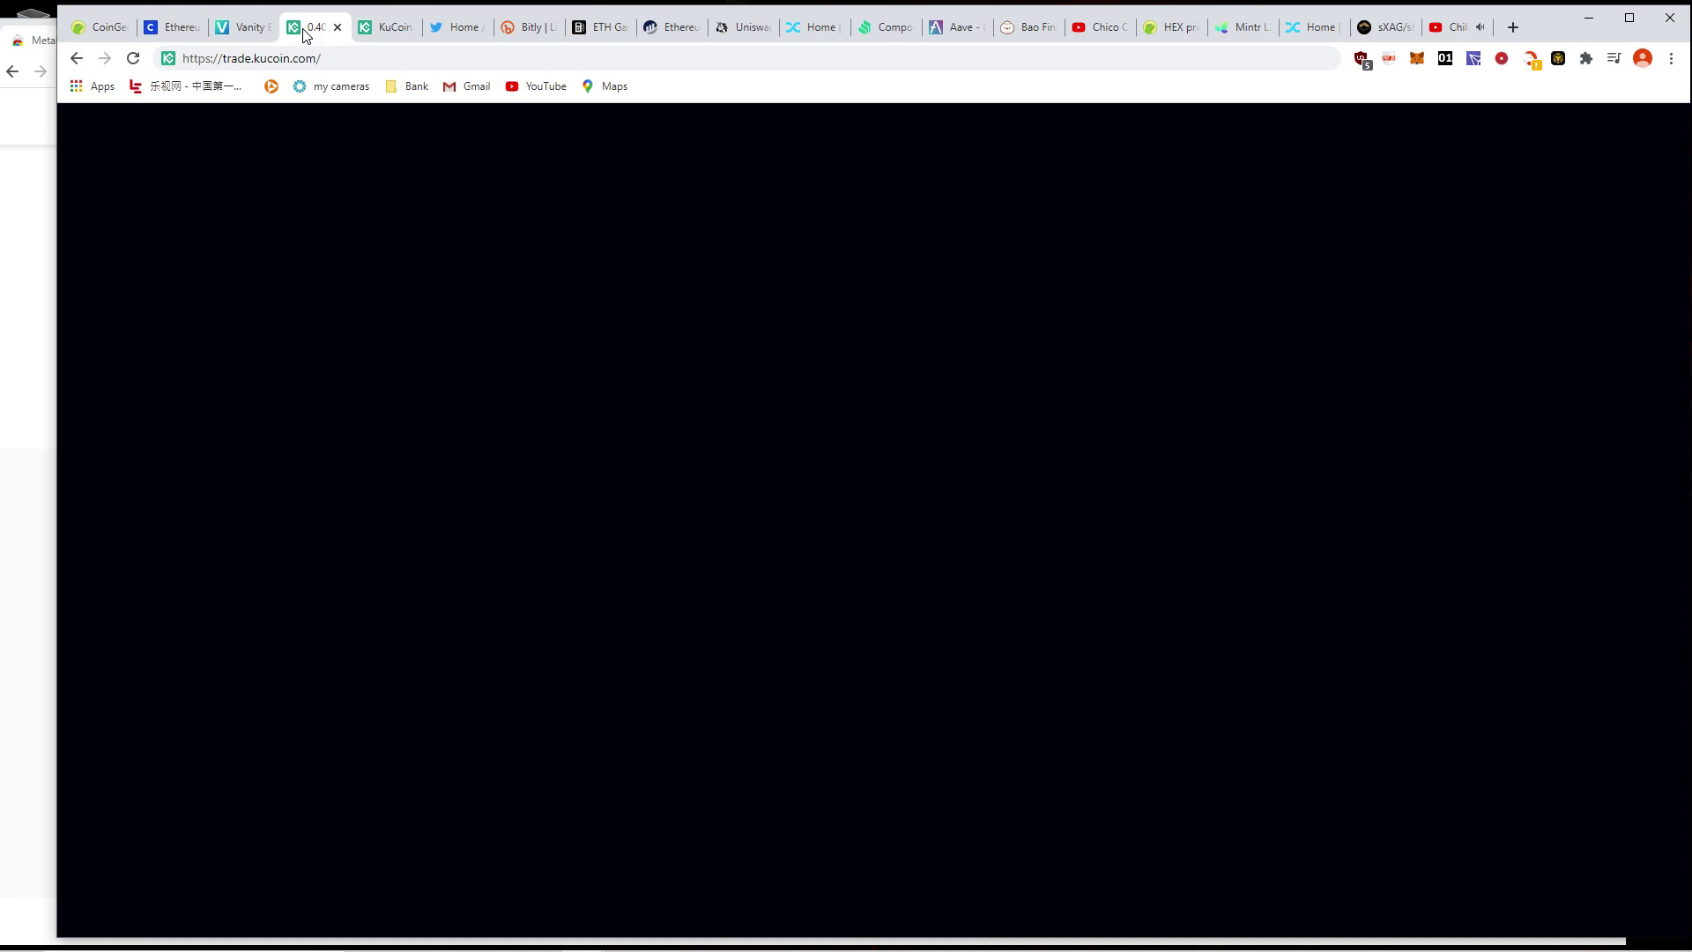
{"action": "left_click", "coordinate": [388, 32]}
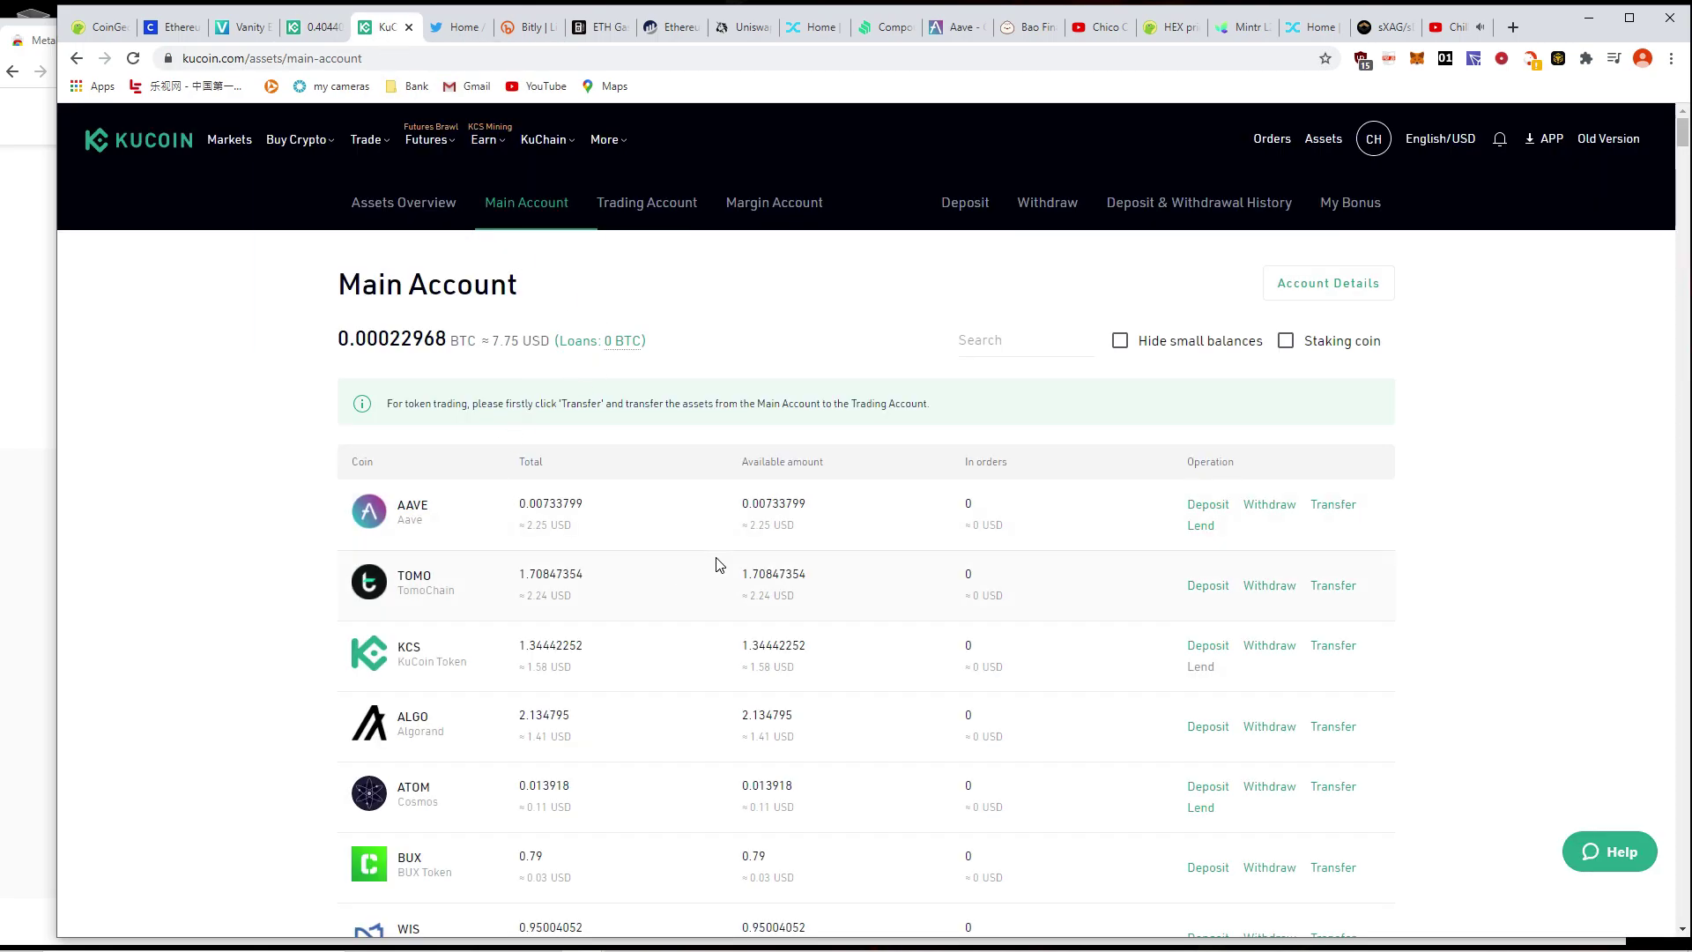
{"action": "scroll", "coordinate": [680, 580], "scroll_direction": "down", "scroll_amount": 3}
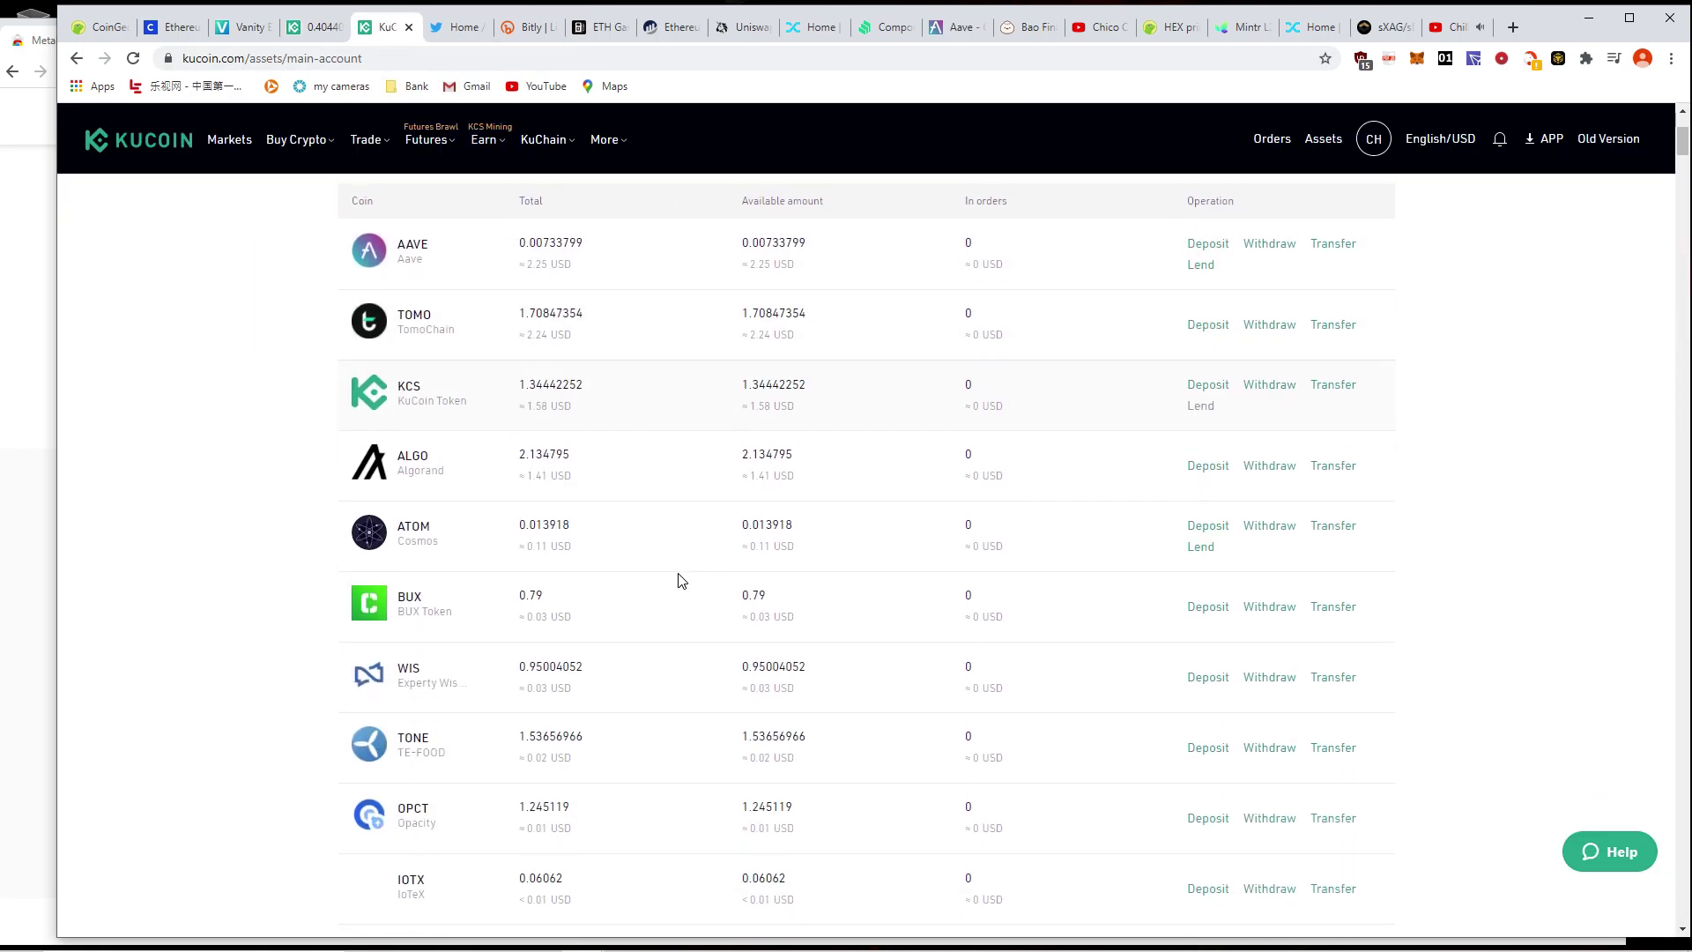
{"action": "scroll", "coordinate": [820, 551], "scroll_direction": "up", "scroll_amount": 3}
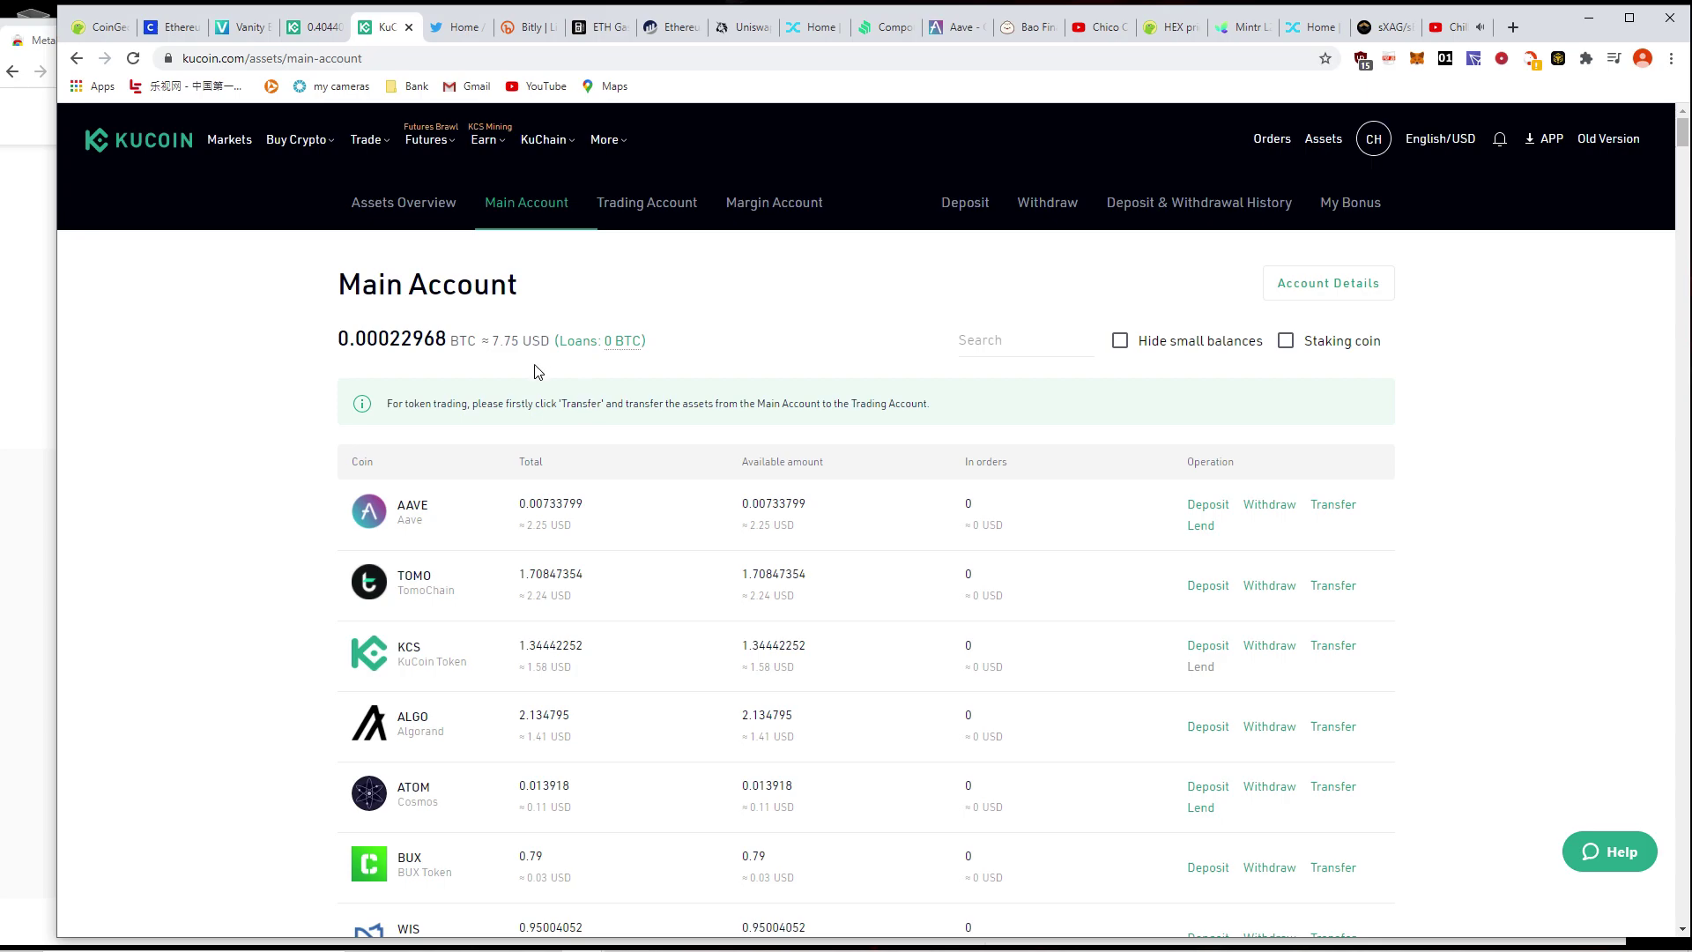
- Look up the copied MetaMask wallet address on Etherscan
{"action": "left_click", "coordinate": [662, 30]}
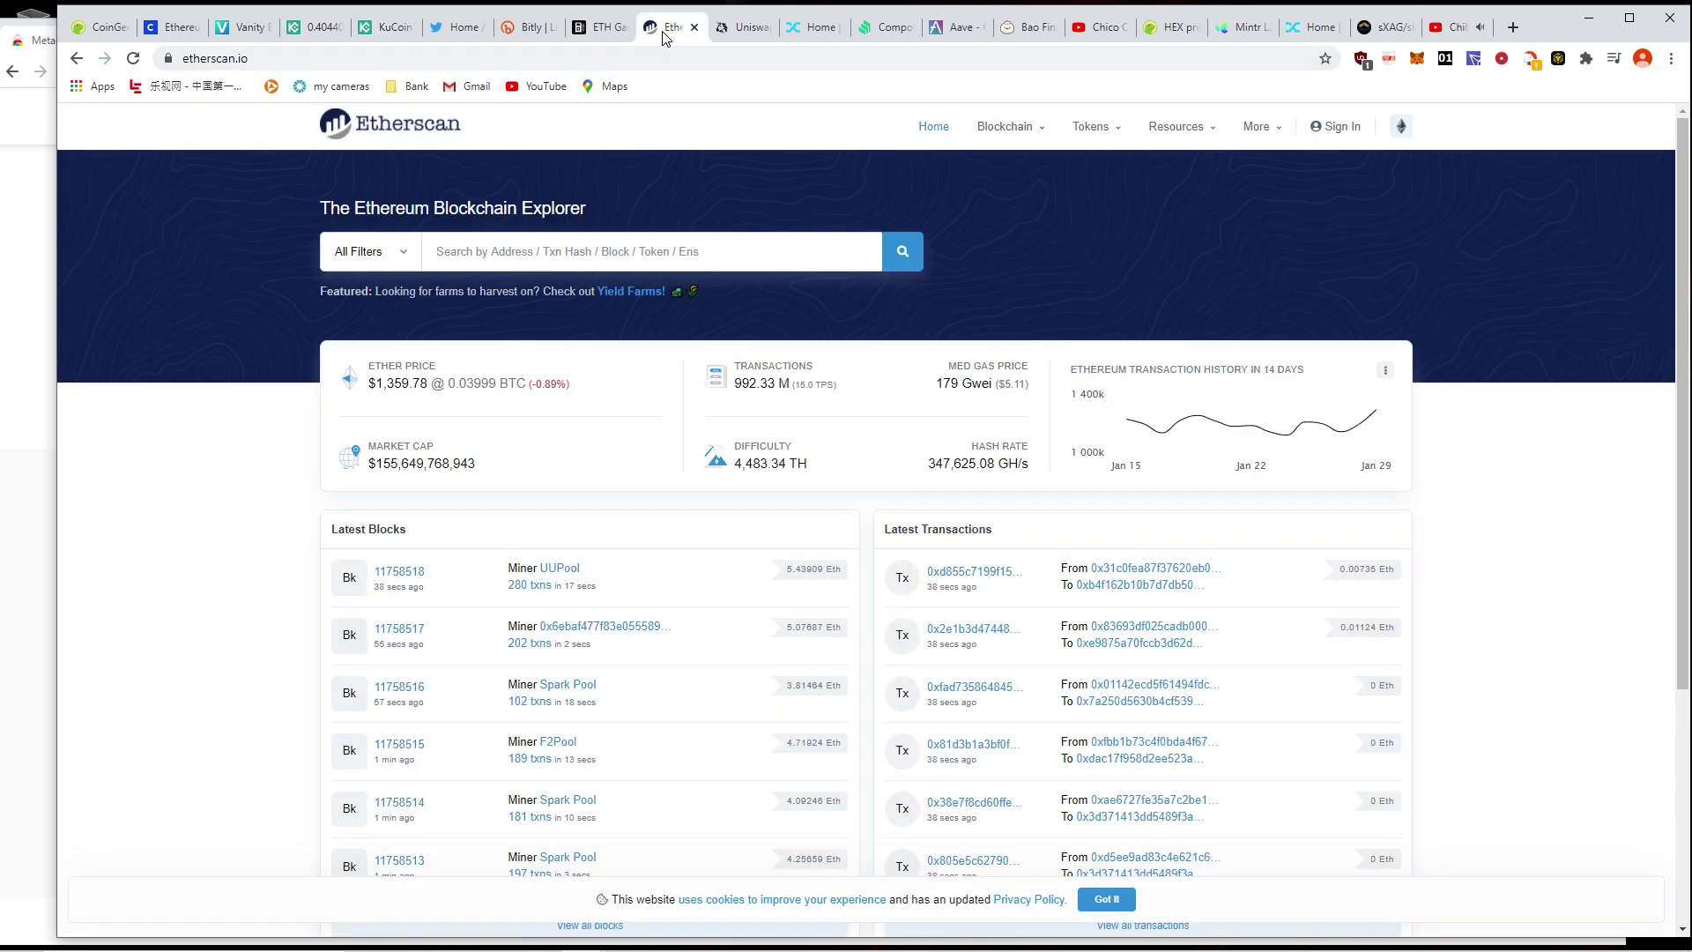
{"action": "right_click", "coordinate": [457, 257]}
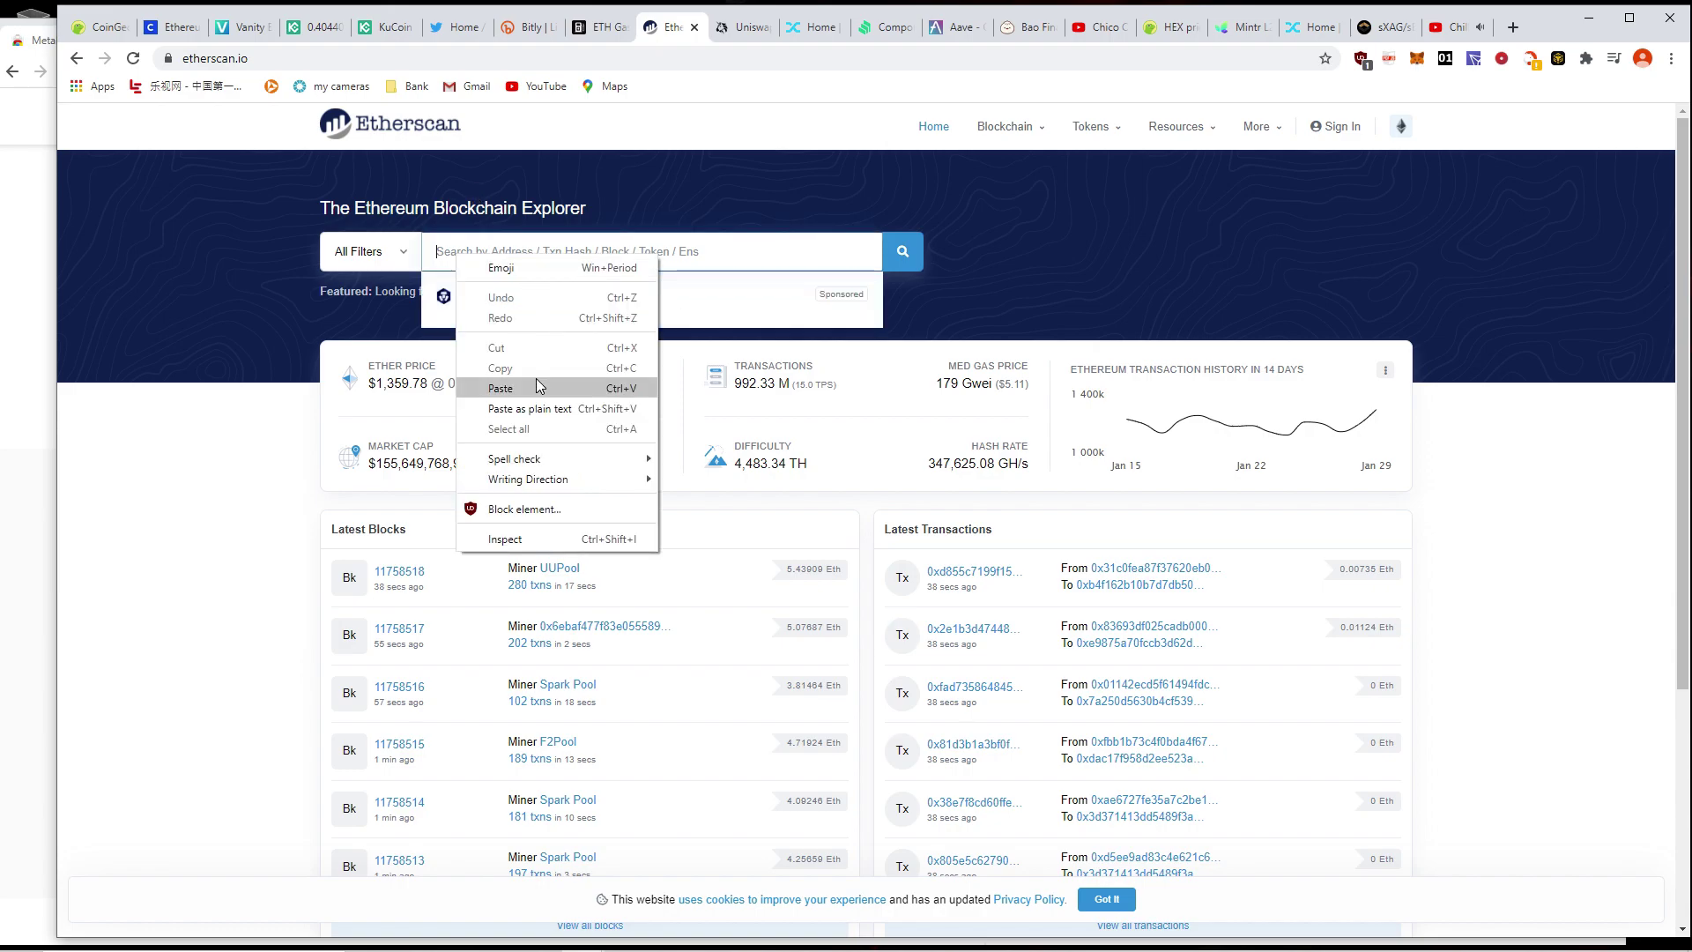
{"action": "left_click", "coordinate": [500, 388]}
{"action": "left_click", "coordinate": [901, 253]}
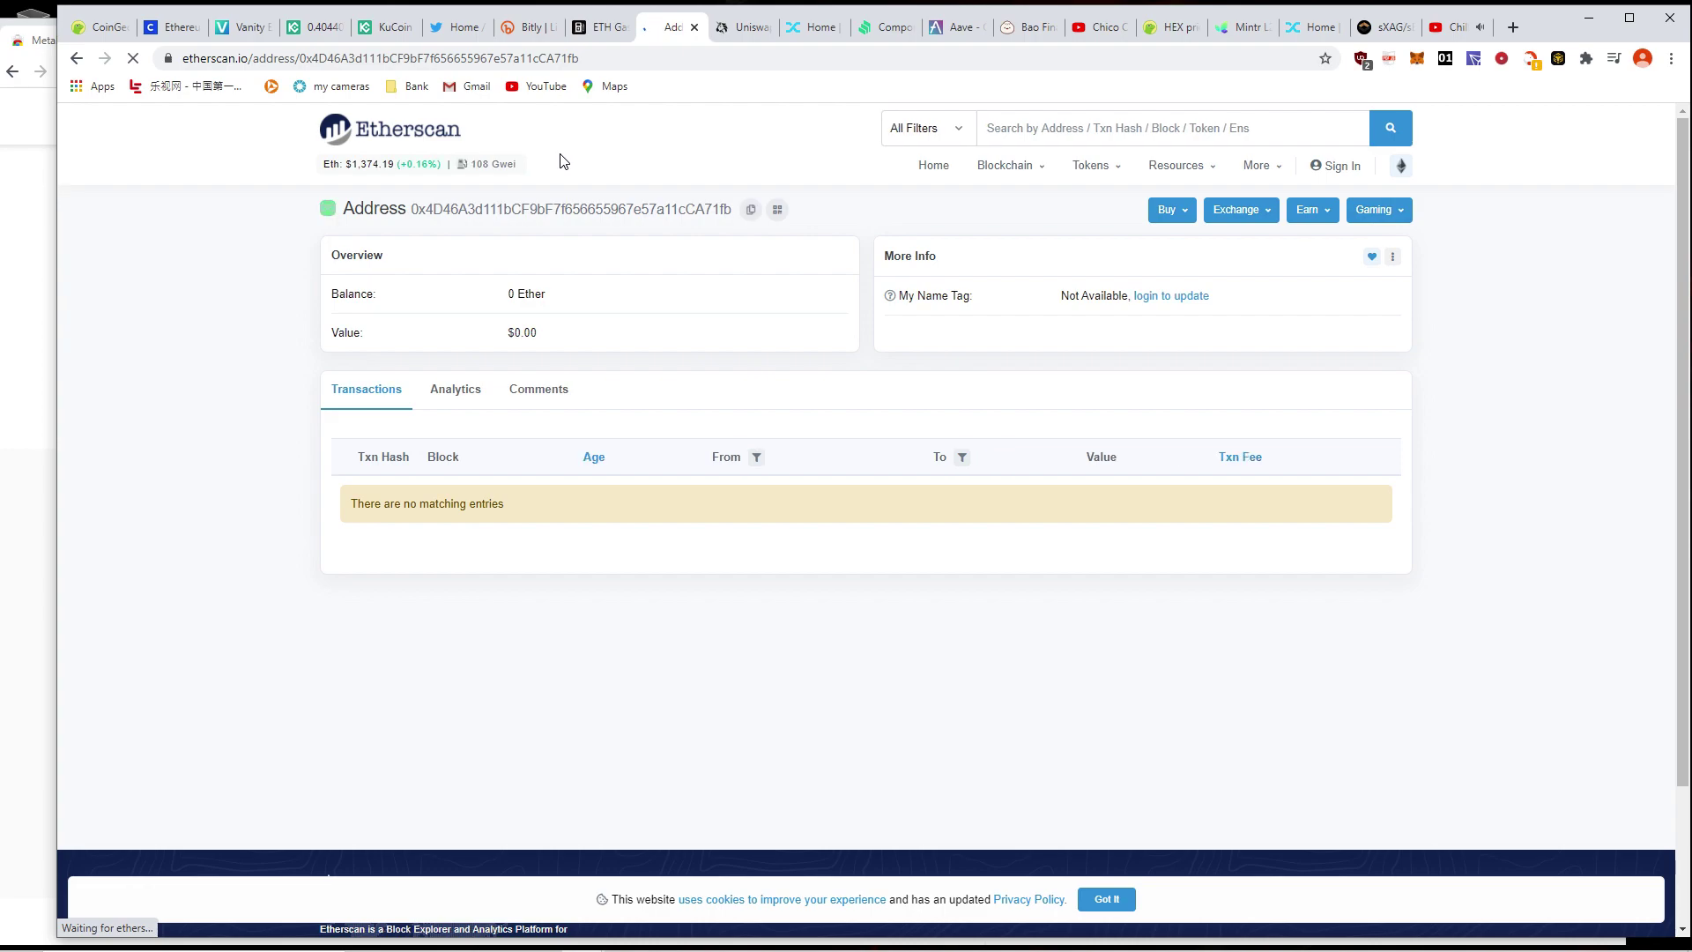
- Highlight the wallet address on Etherscan and check in MetaMask which accounts are connected to etherscan.io
{"action": "left_click_drag", "start_coordinate": [420, 212], "coordinate": [734, 218]}
{"action": "double_click", "coordinate": [442, 211]}
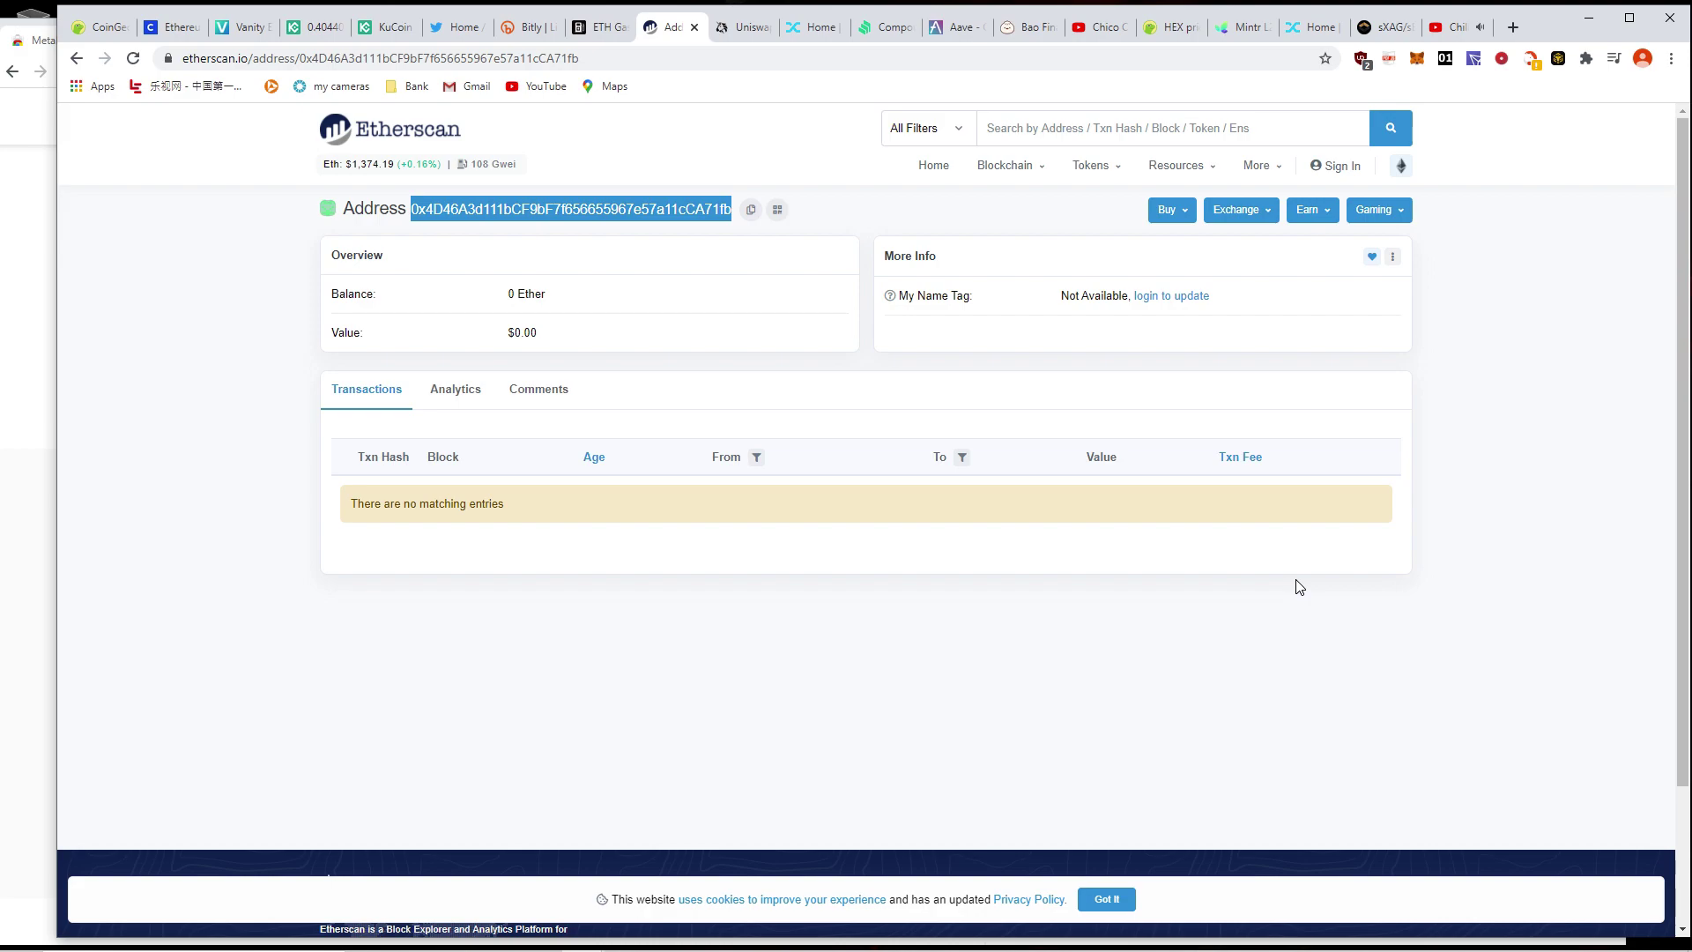
{"action": "left_click", "coordinate": [1417, 59]}
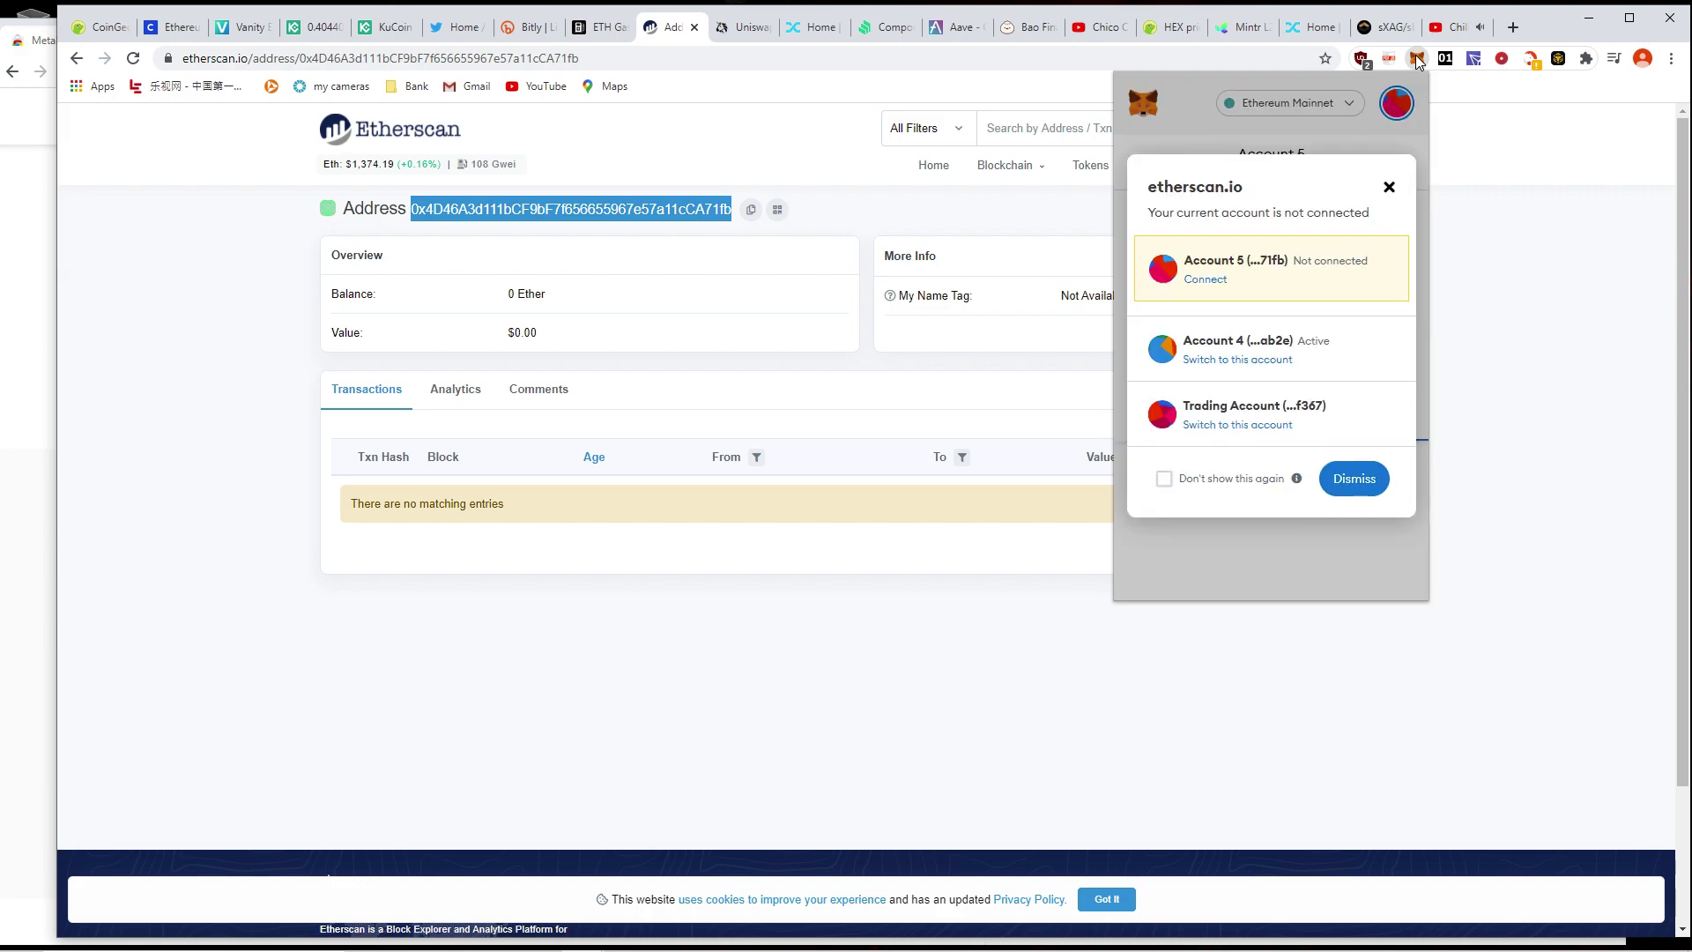
{"action": "left_click", "coordinate": [987, 113]}
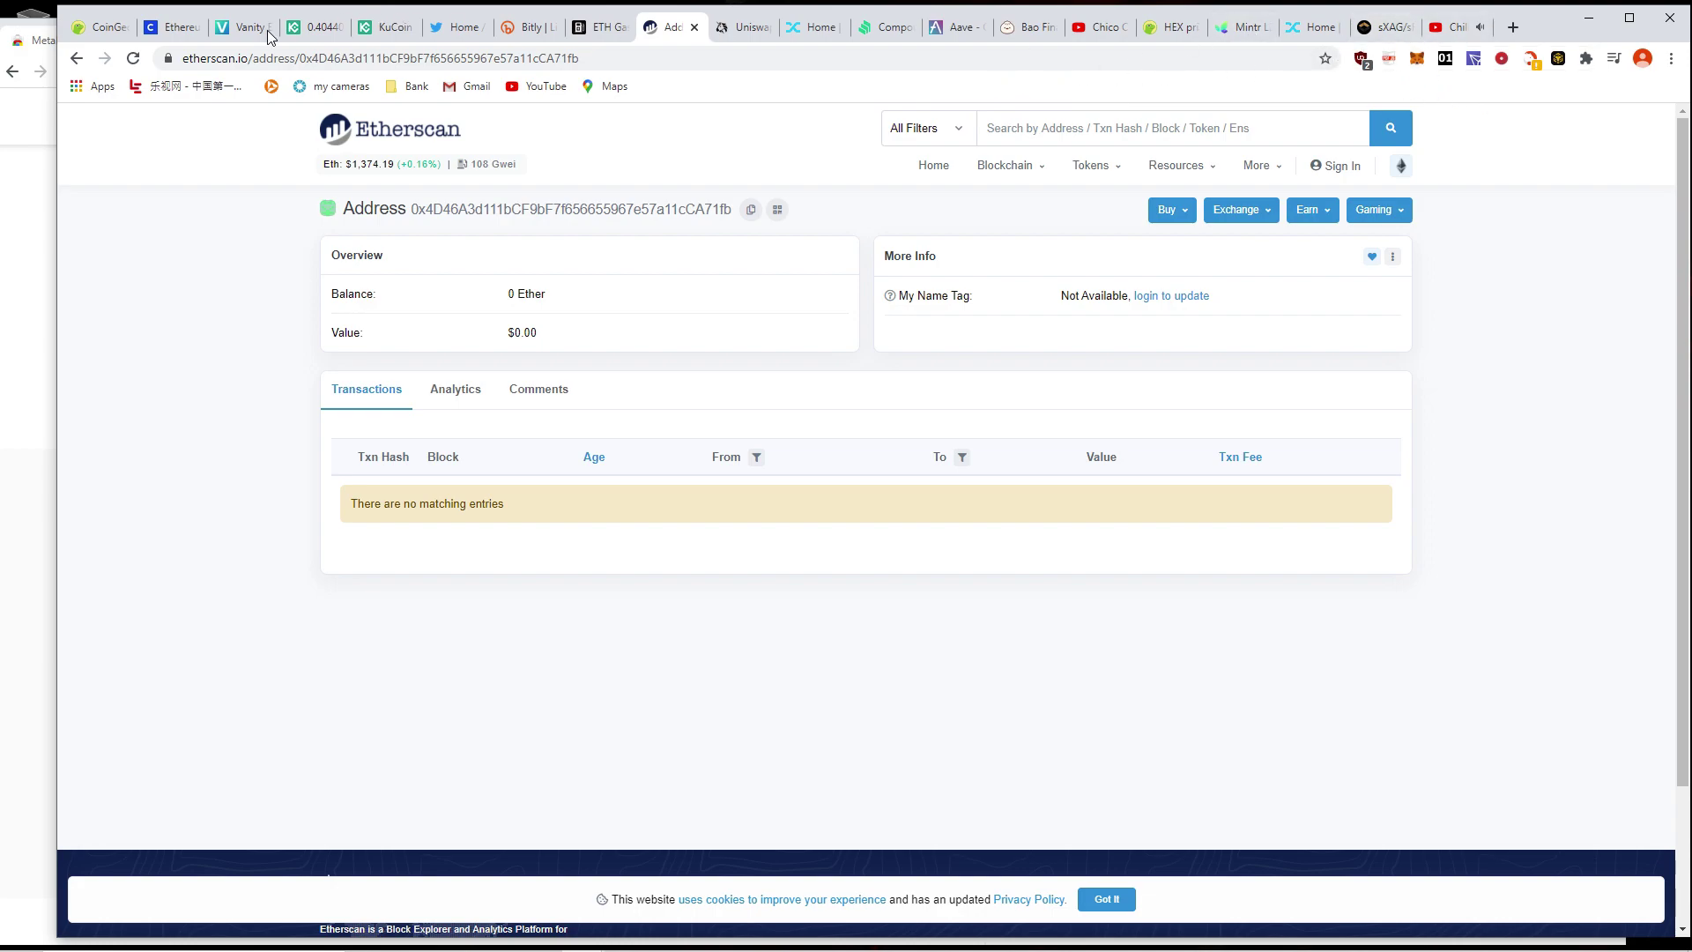
- Switch to Uniswap, choose AAVE as the token to swap from, and open the list of tokens to receive
{"action": "left_click", "coordinate": [745, 26]}
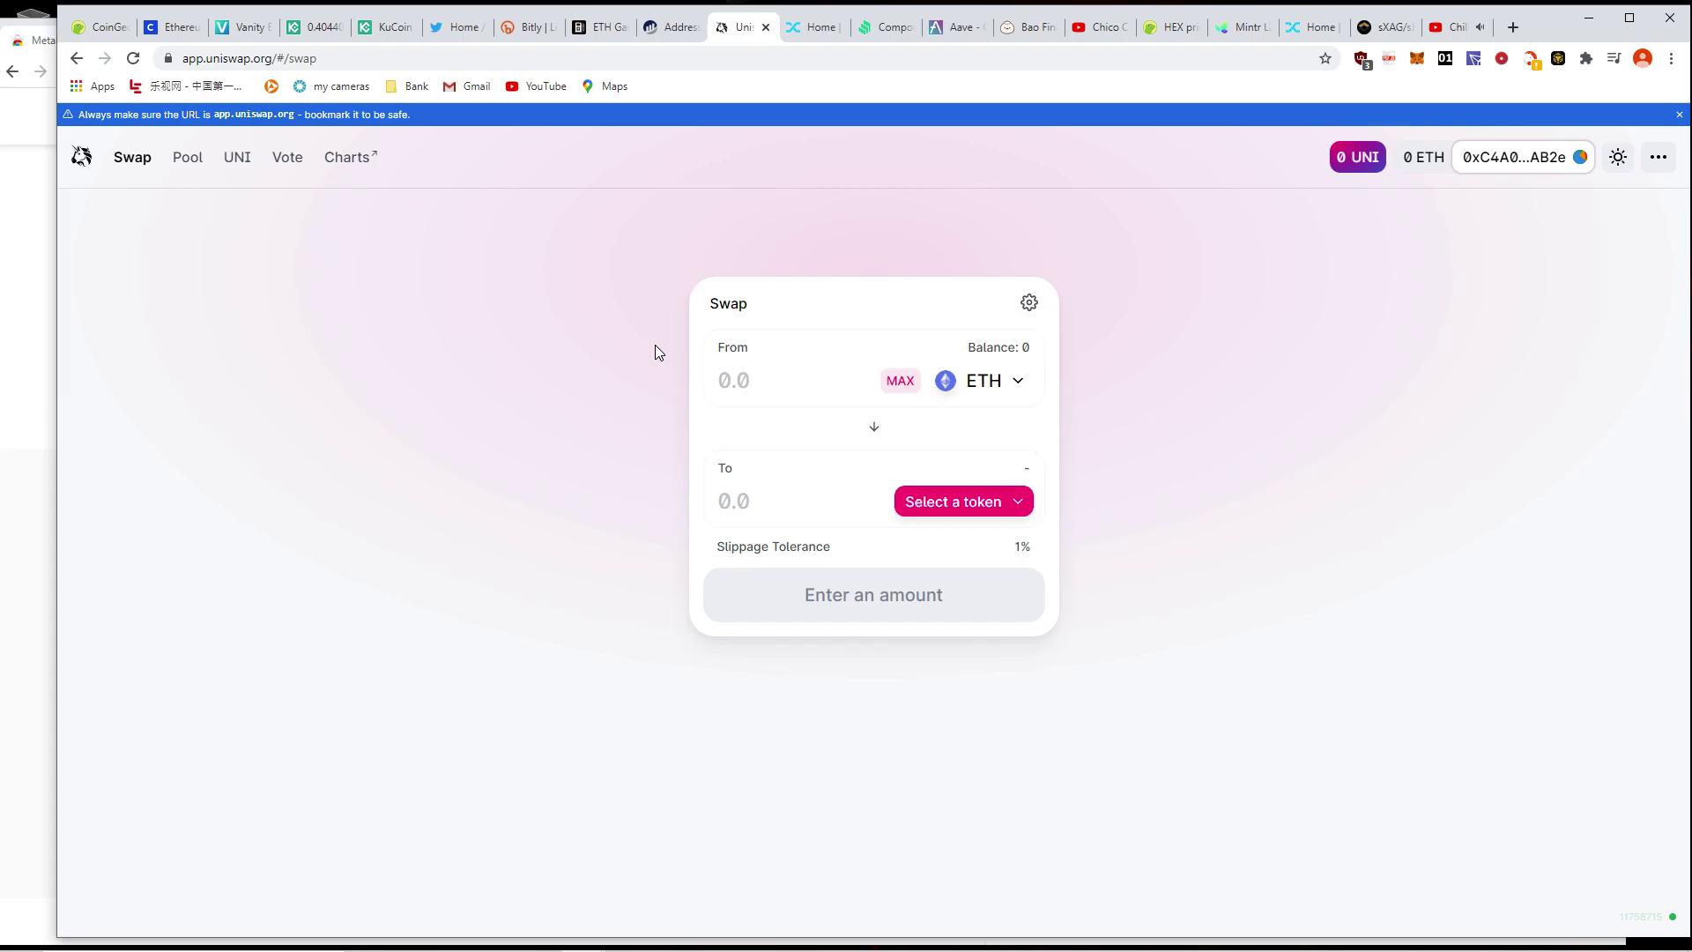
{"action": "left_click", "coordinate": [1014, 385]}
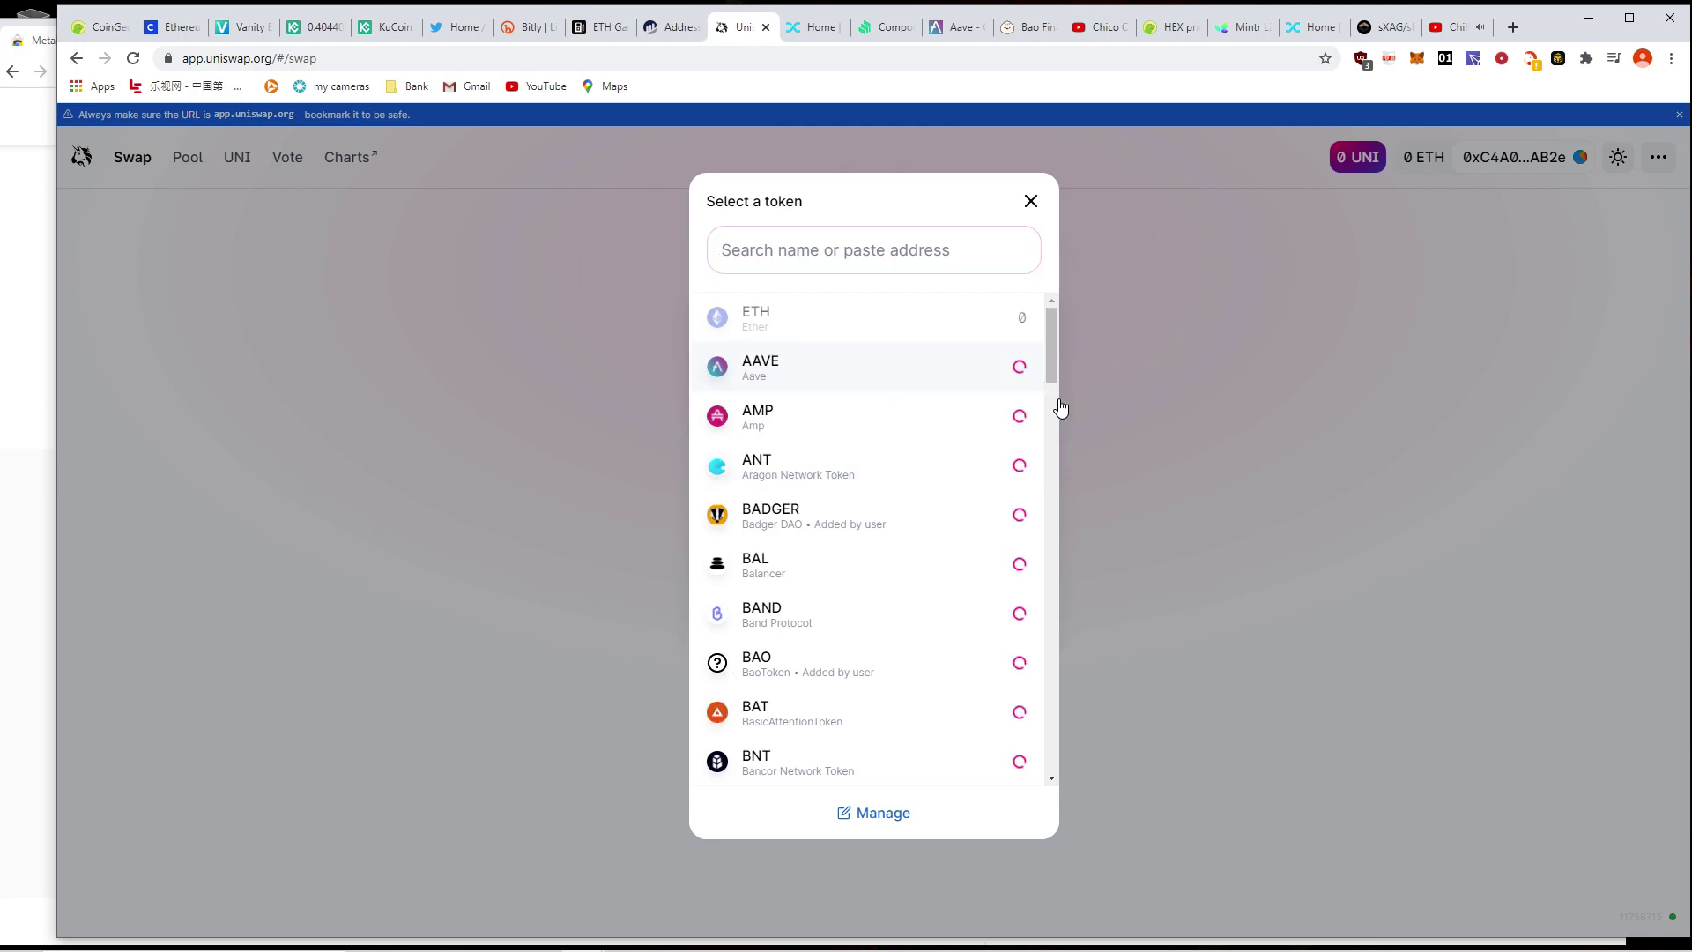
{"action": "left_click", "coordinate": [936, 346]}
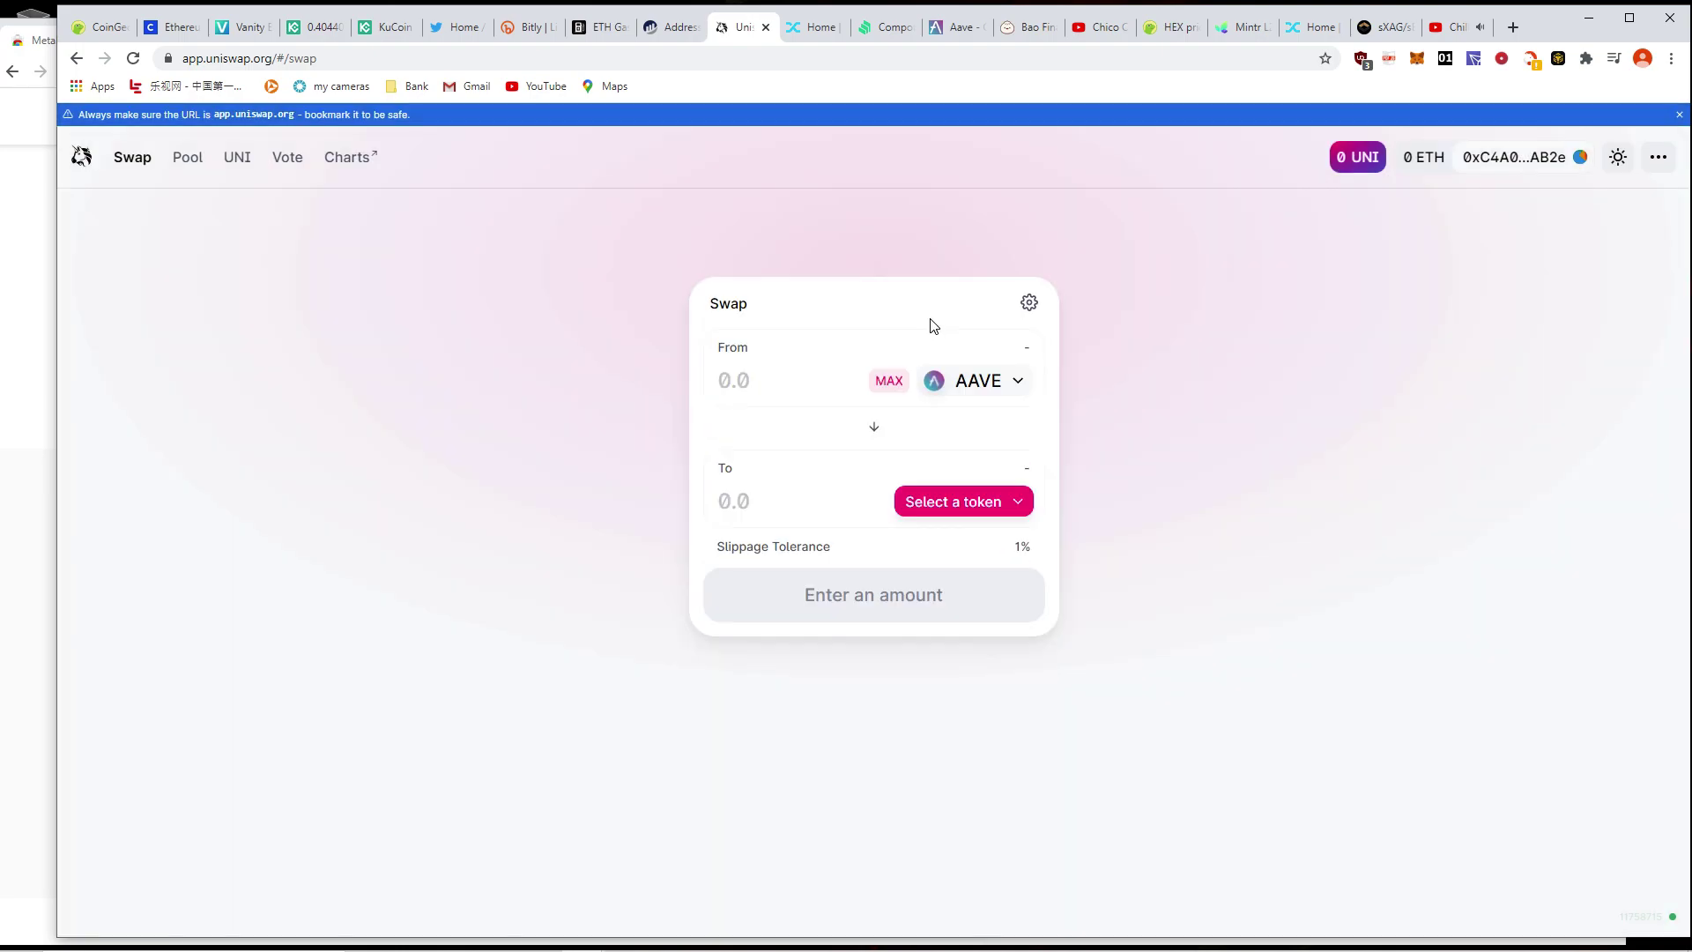
{"action": "left_click", "coordinate": [1011, 510]}
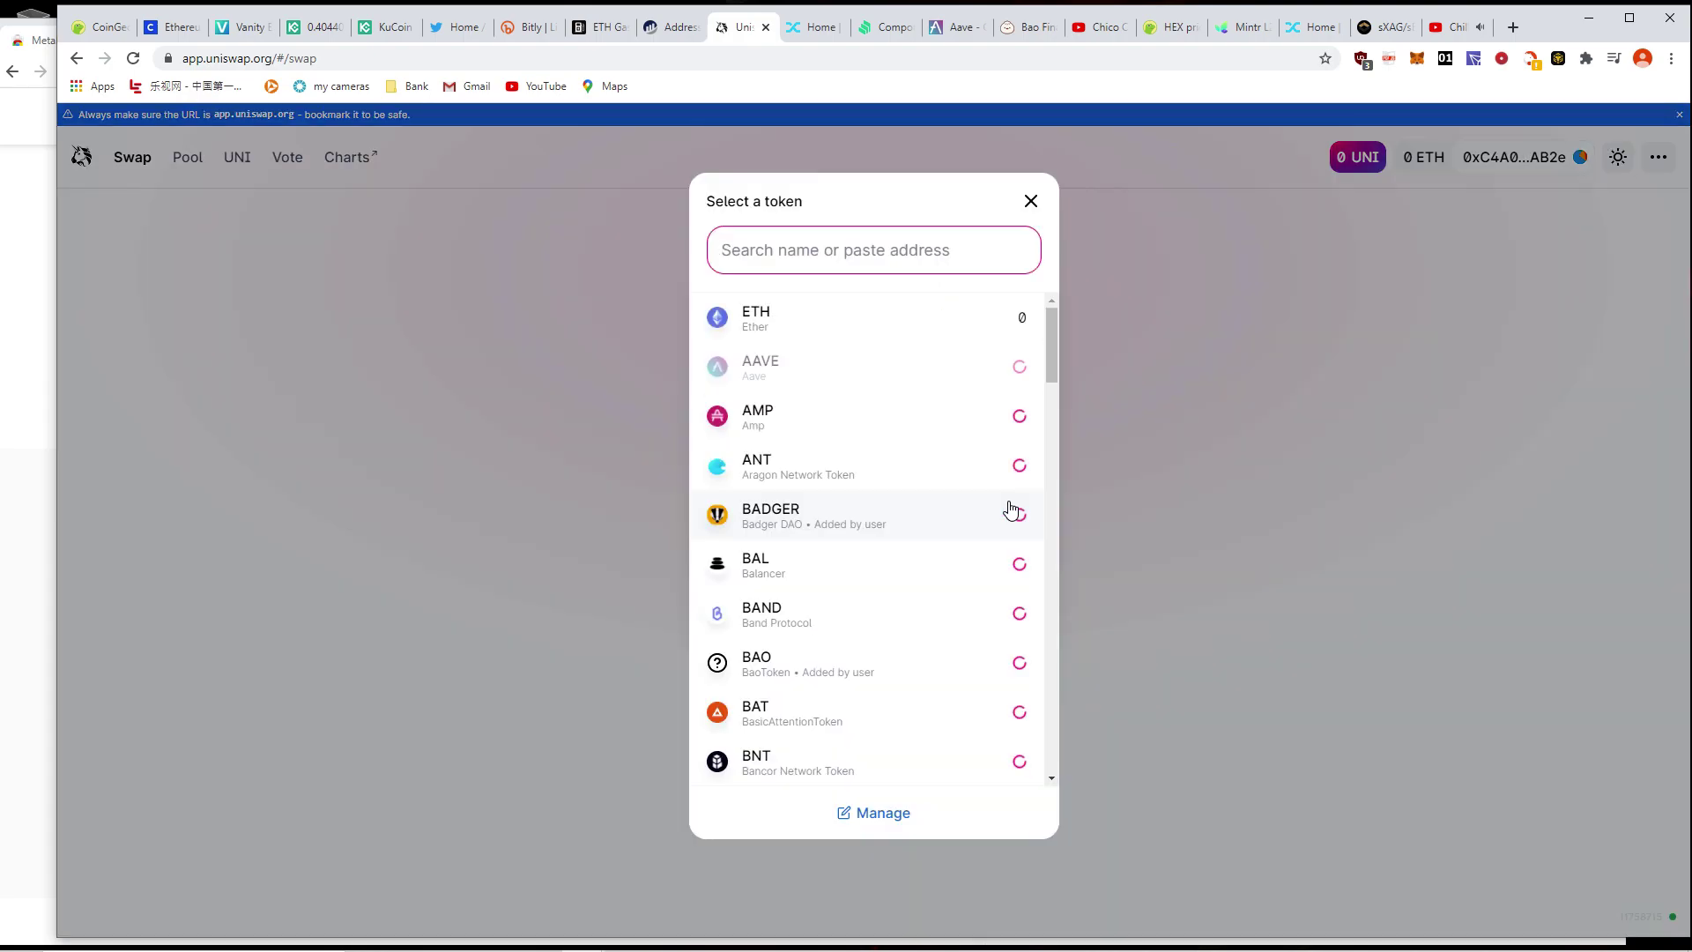
- Check the refreshed recommended gas prices on ETH Gas Station and return to Uniswap
{"action": "left_click", "coordinate": [586, 29]}
{"action": "left_click", "coordinate": [133, 58]}
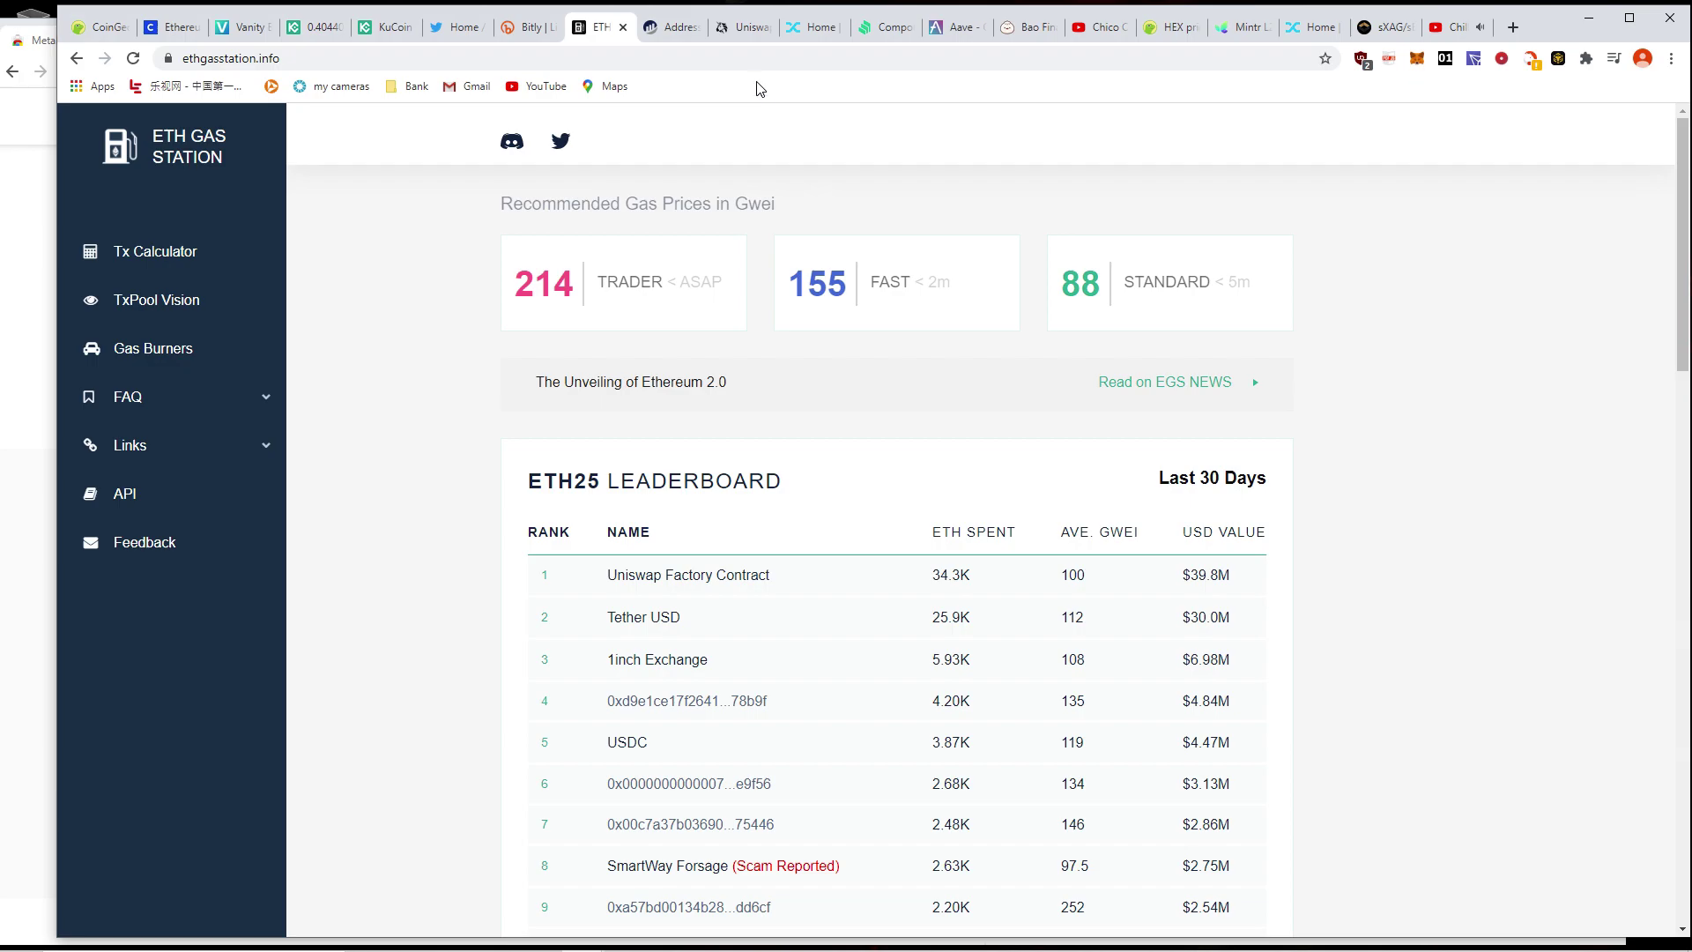
{"action": "left_click", "coordinate": [740, 29]}
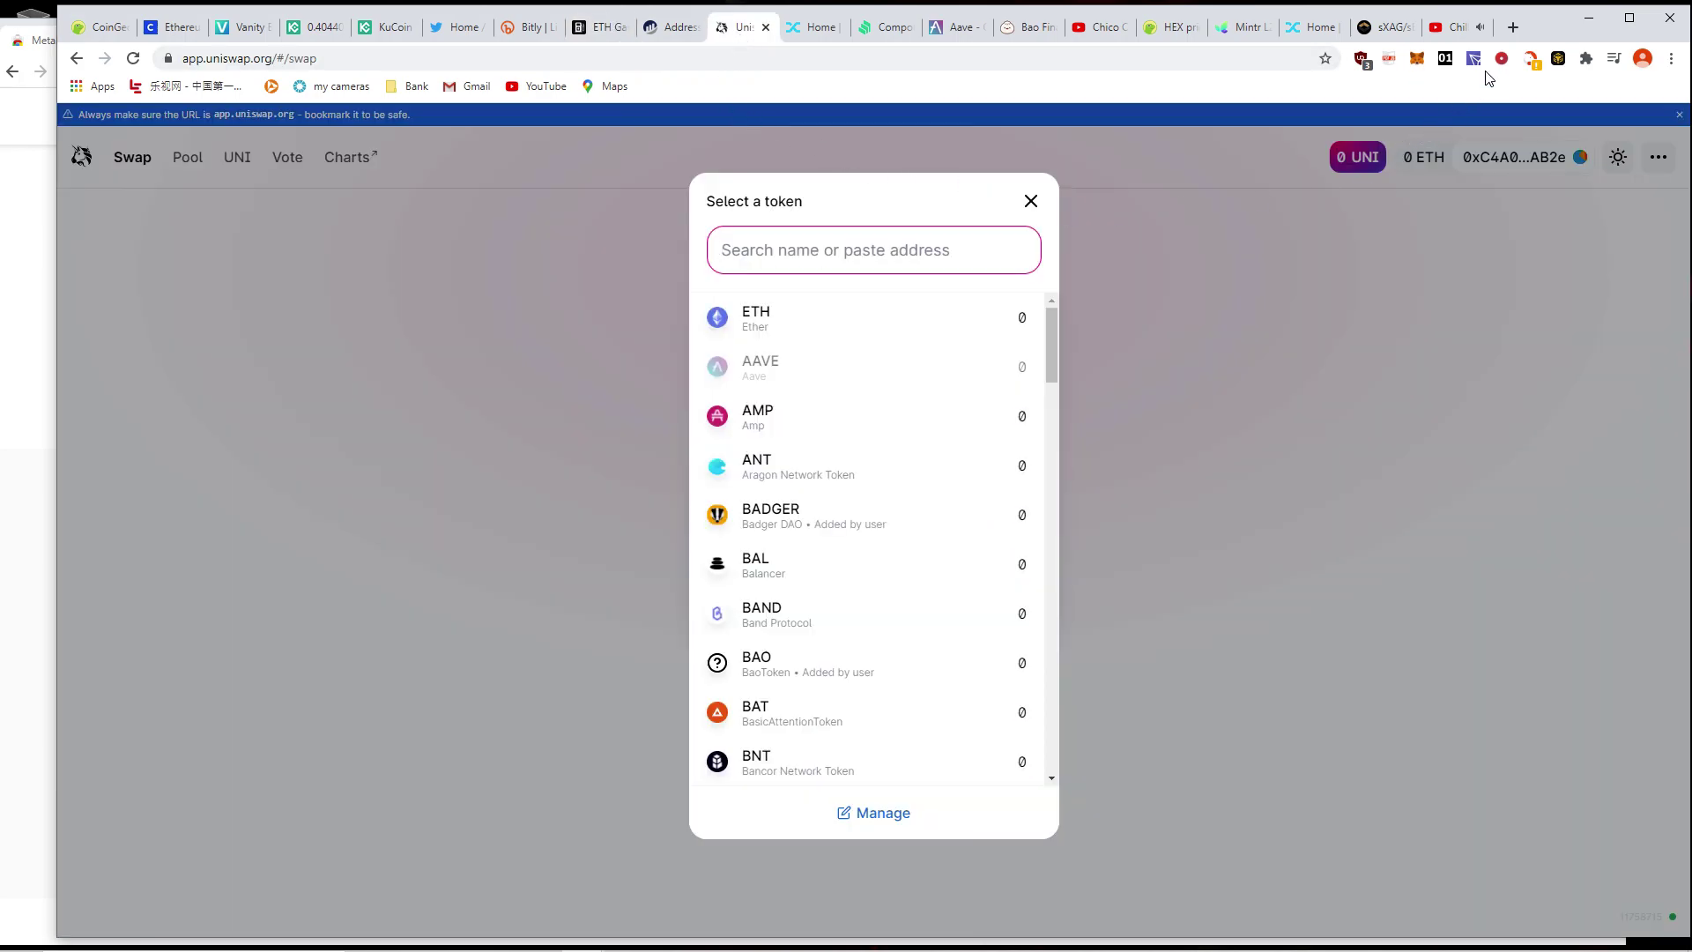
- Dismiss the token list on Uniswap and view the details of the connected wallet account
{"action": "left_click", "coordinate": [1374, 215]}
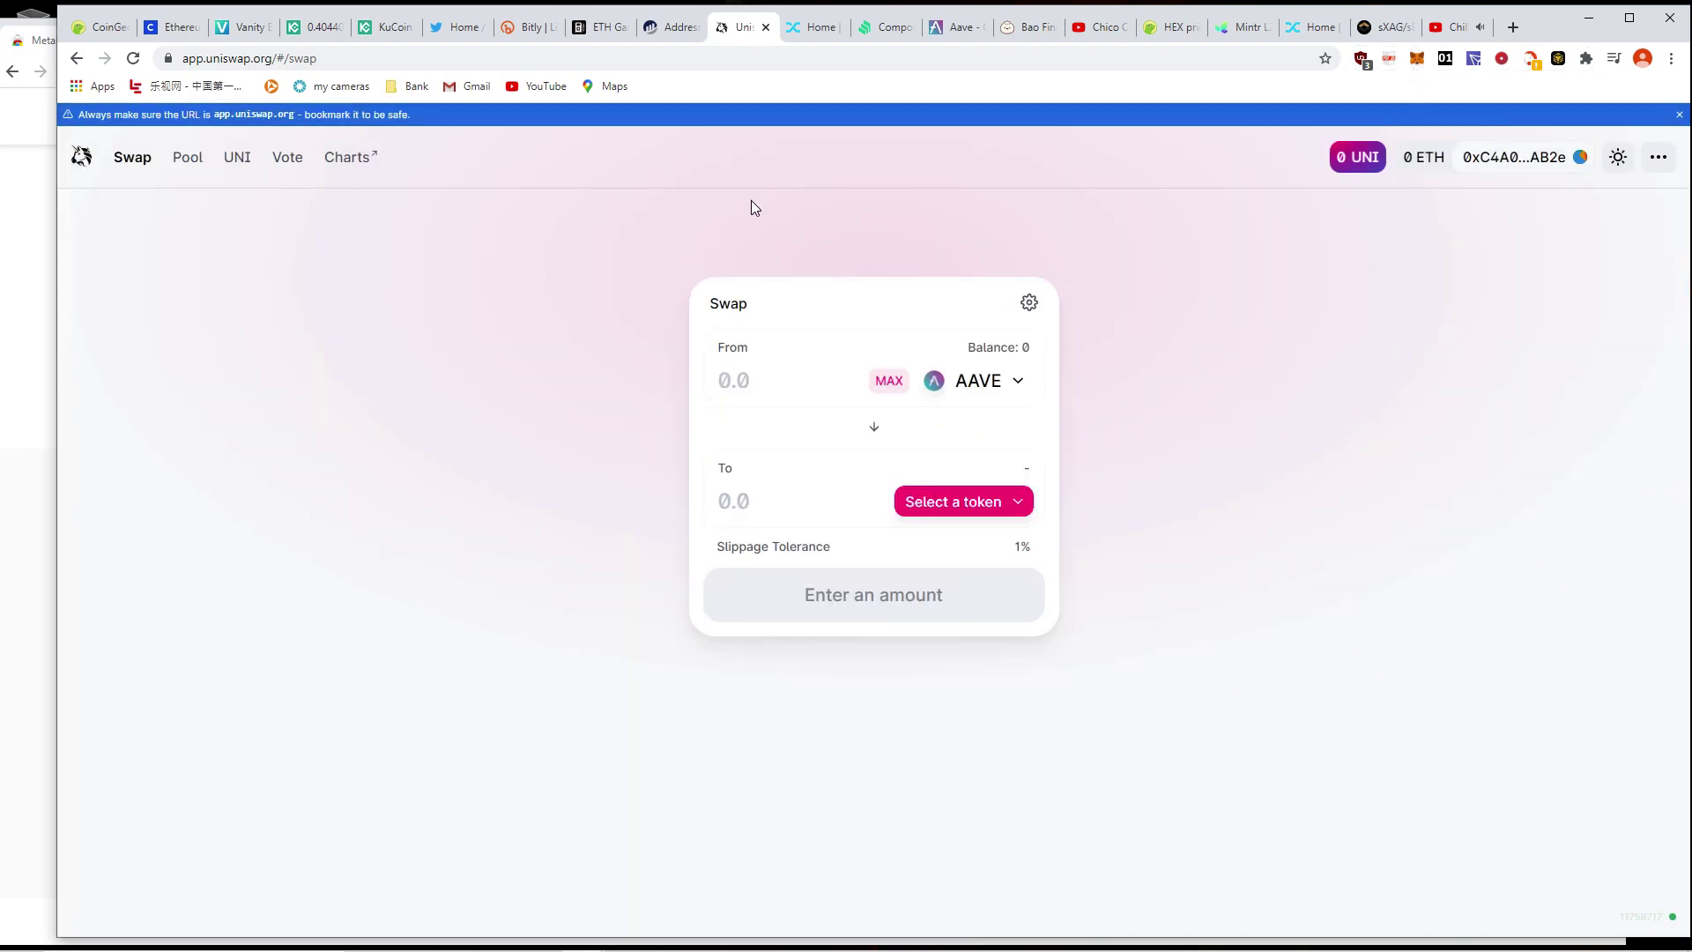
{"action": "left_click", "coordinate": [1533, 162]}
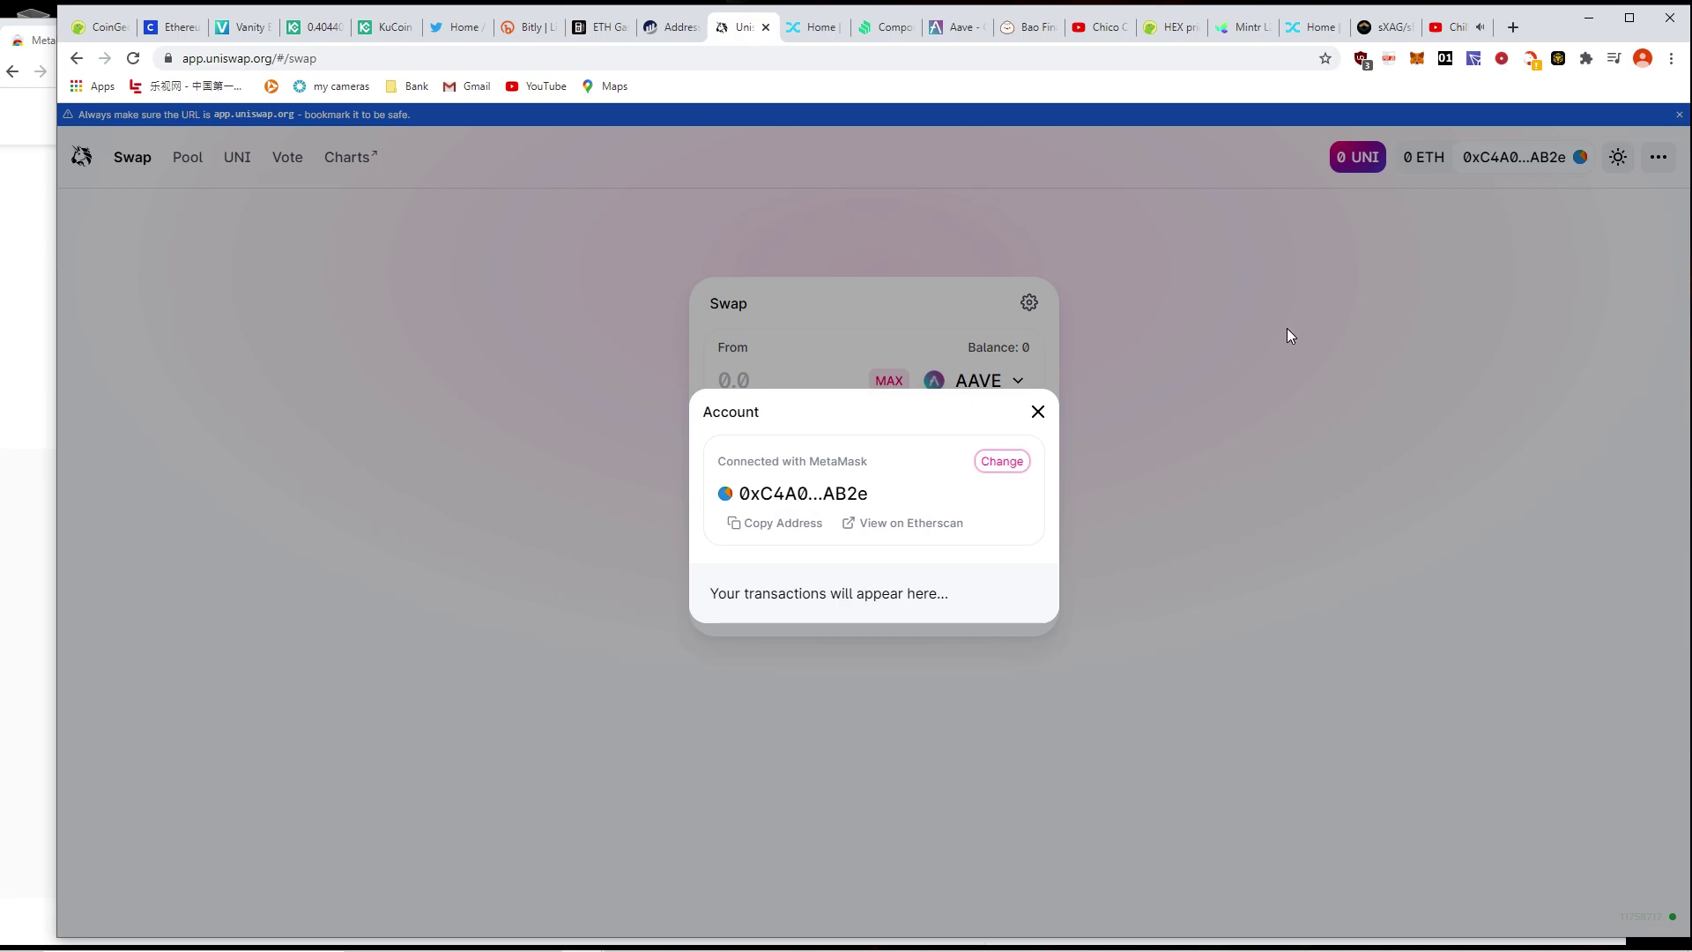
{"action": "left_click", "coordinate": [1241, 282]}
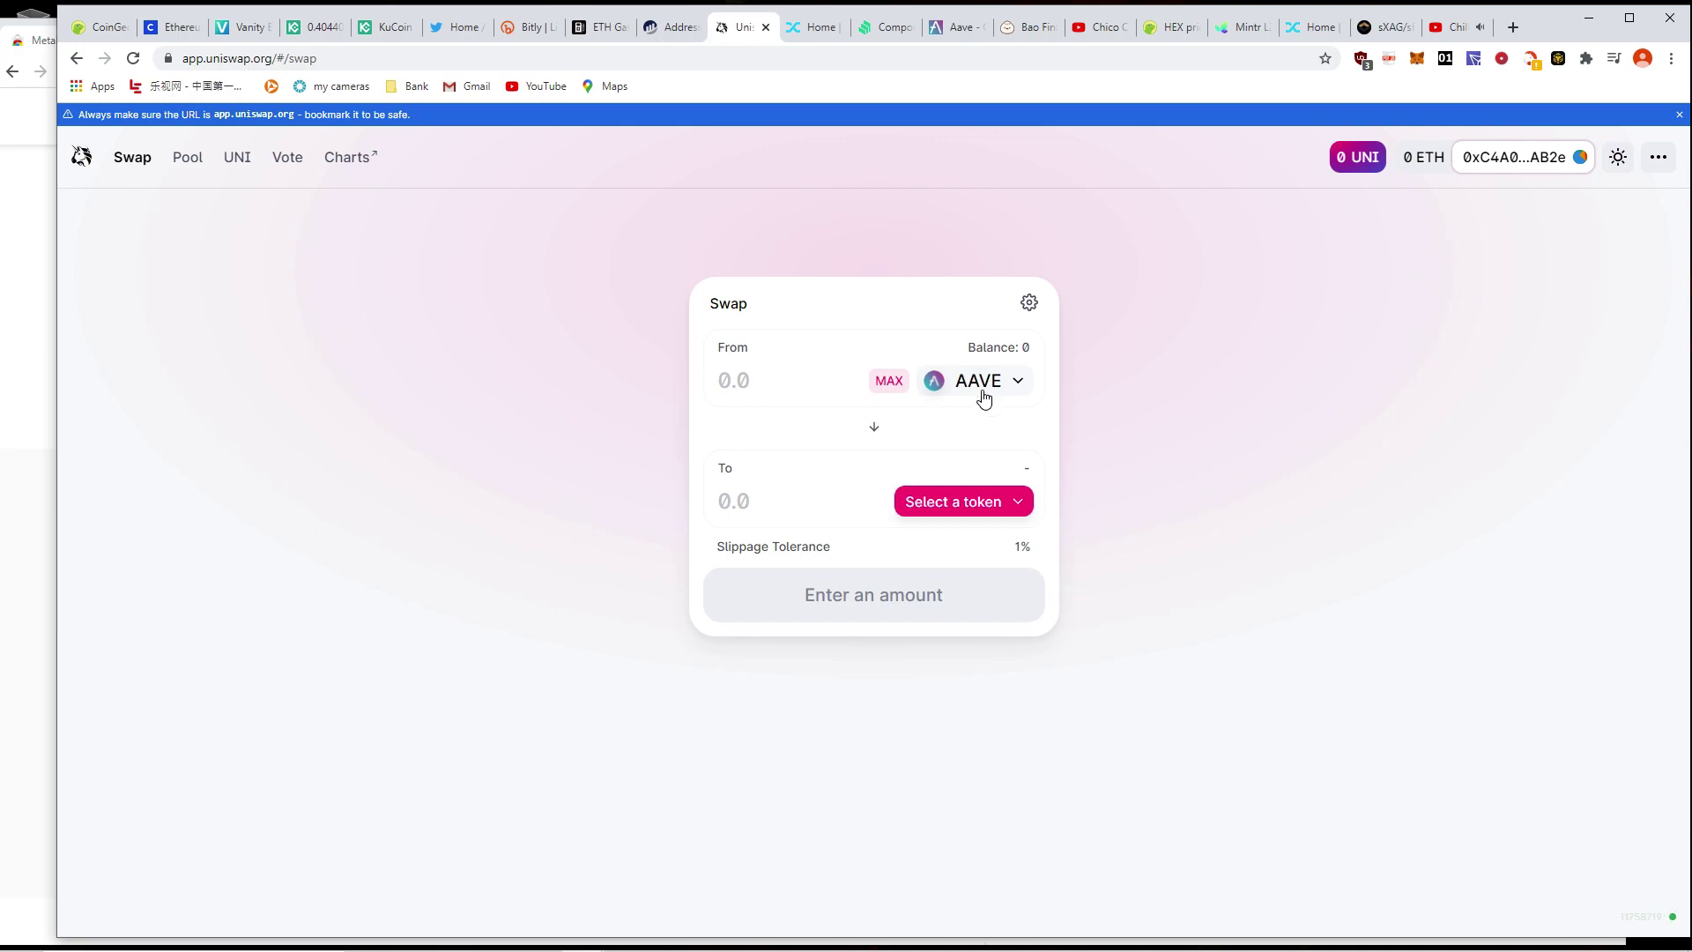
- Open Kwenta from the Synthetix staking page's Trade option, connect the wallet, and enter the trading dashboard
{"action": "left_click", "coordinate": [815, 39]}
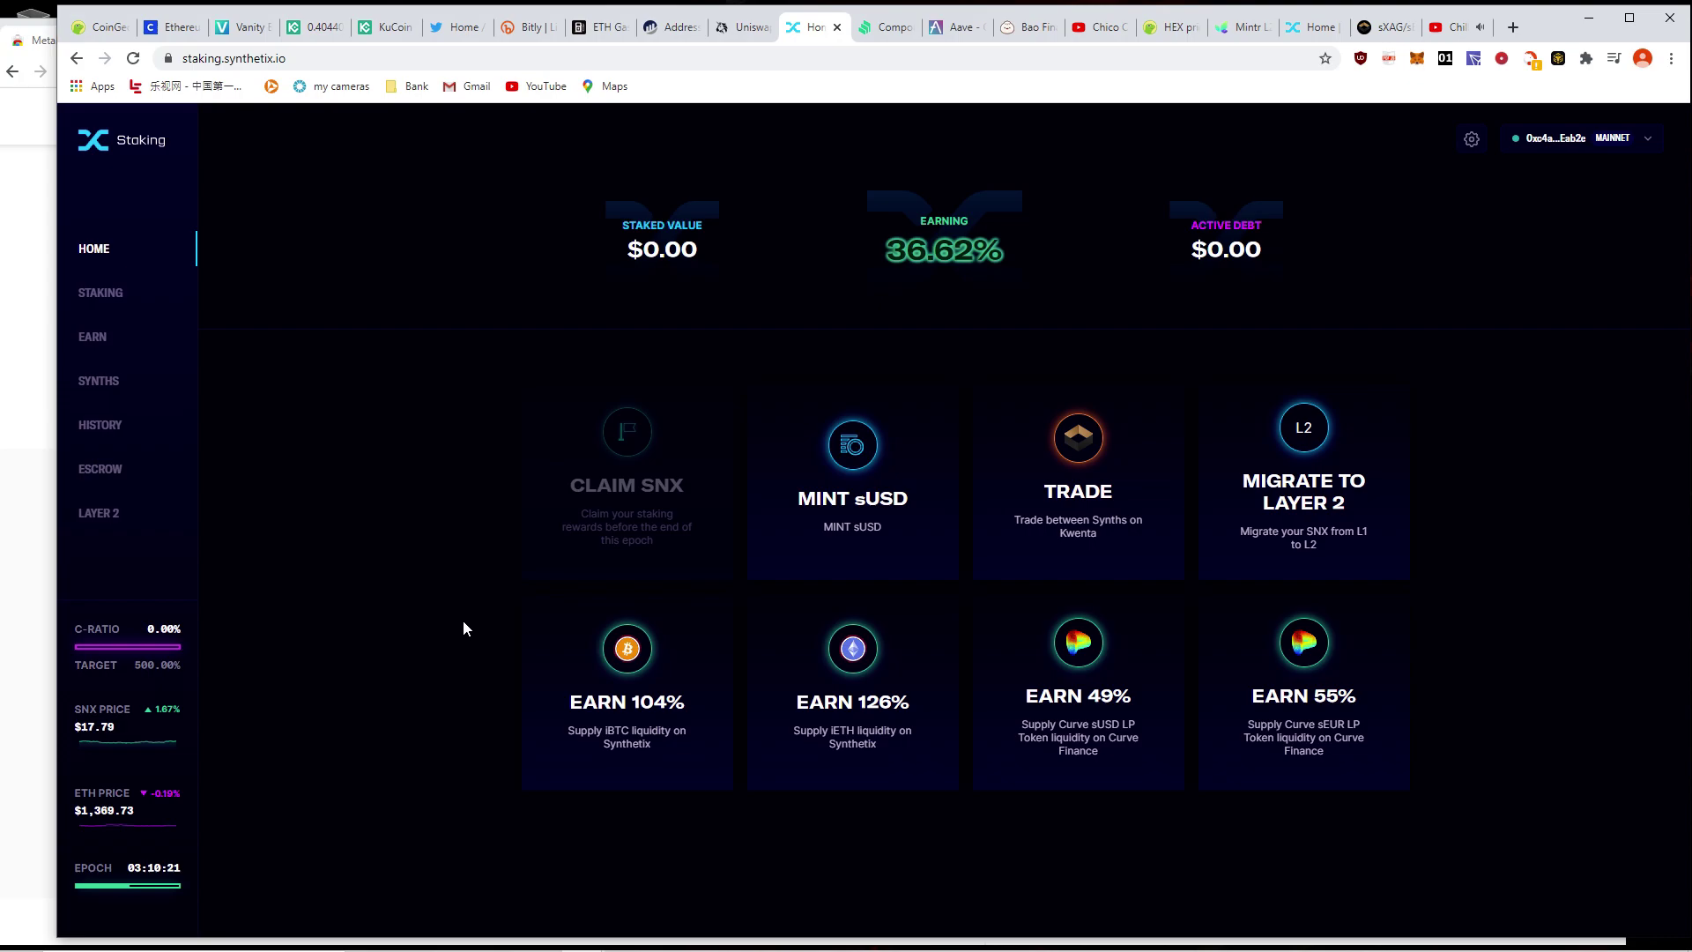
{"action": "left_click", "coordinate": [1029, 523]}
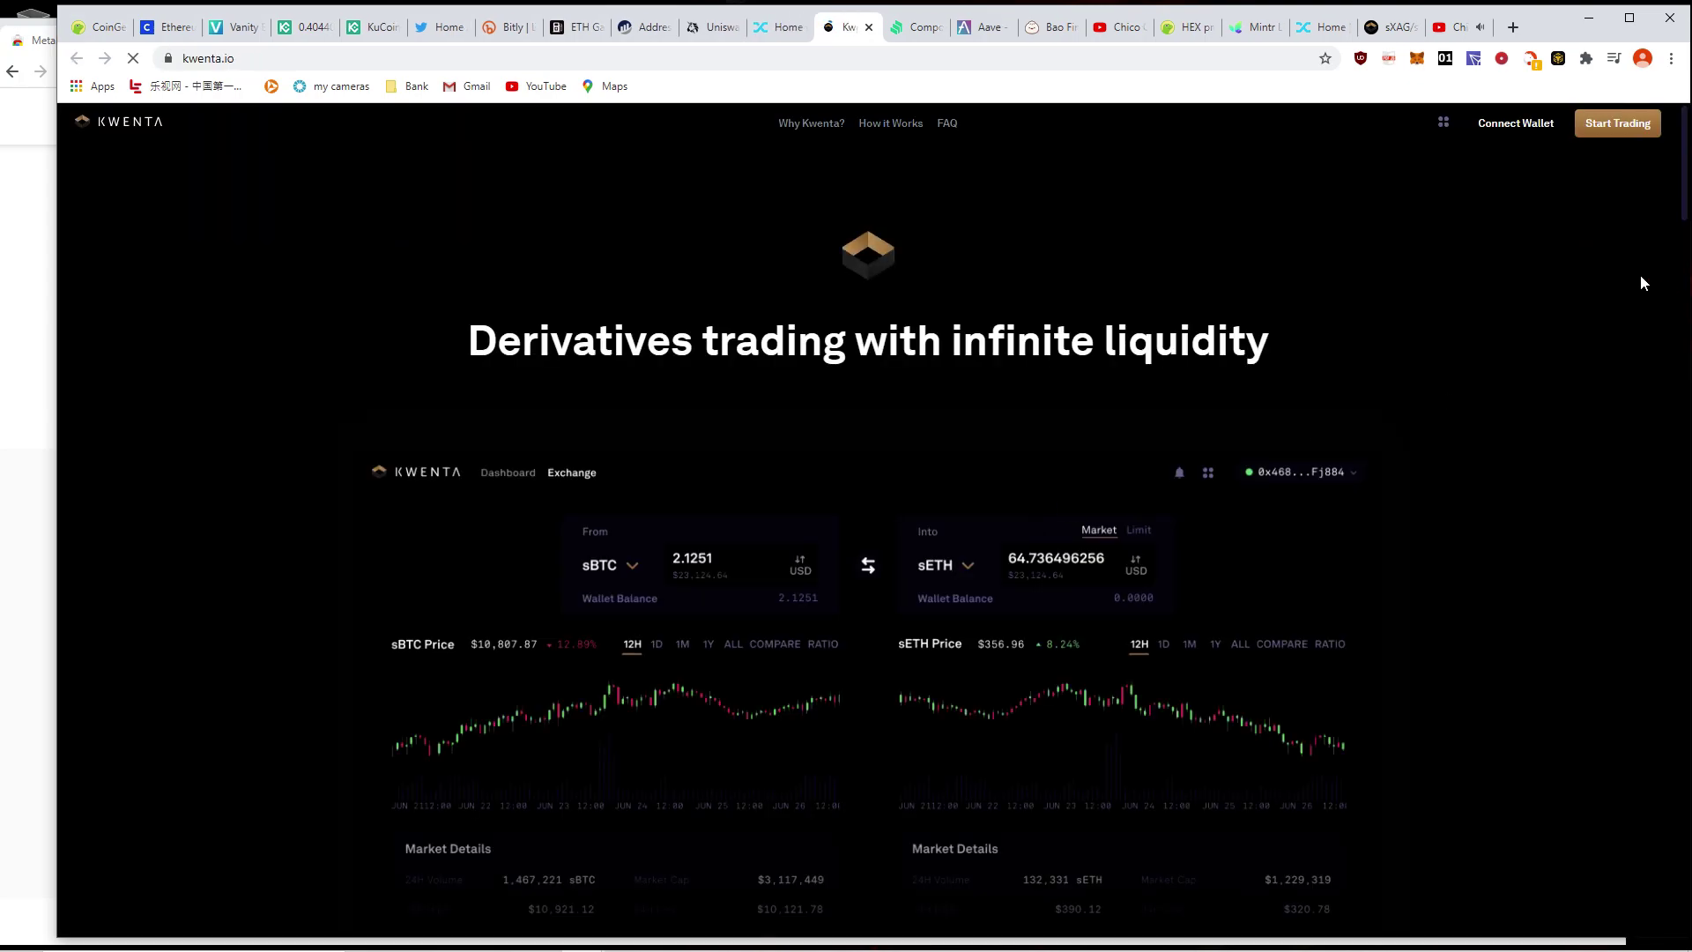
{"action": "left_click", "coordinate": [1526, 133]}
{"action": "left_click", "coordinate": [728, 484]}
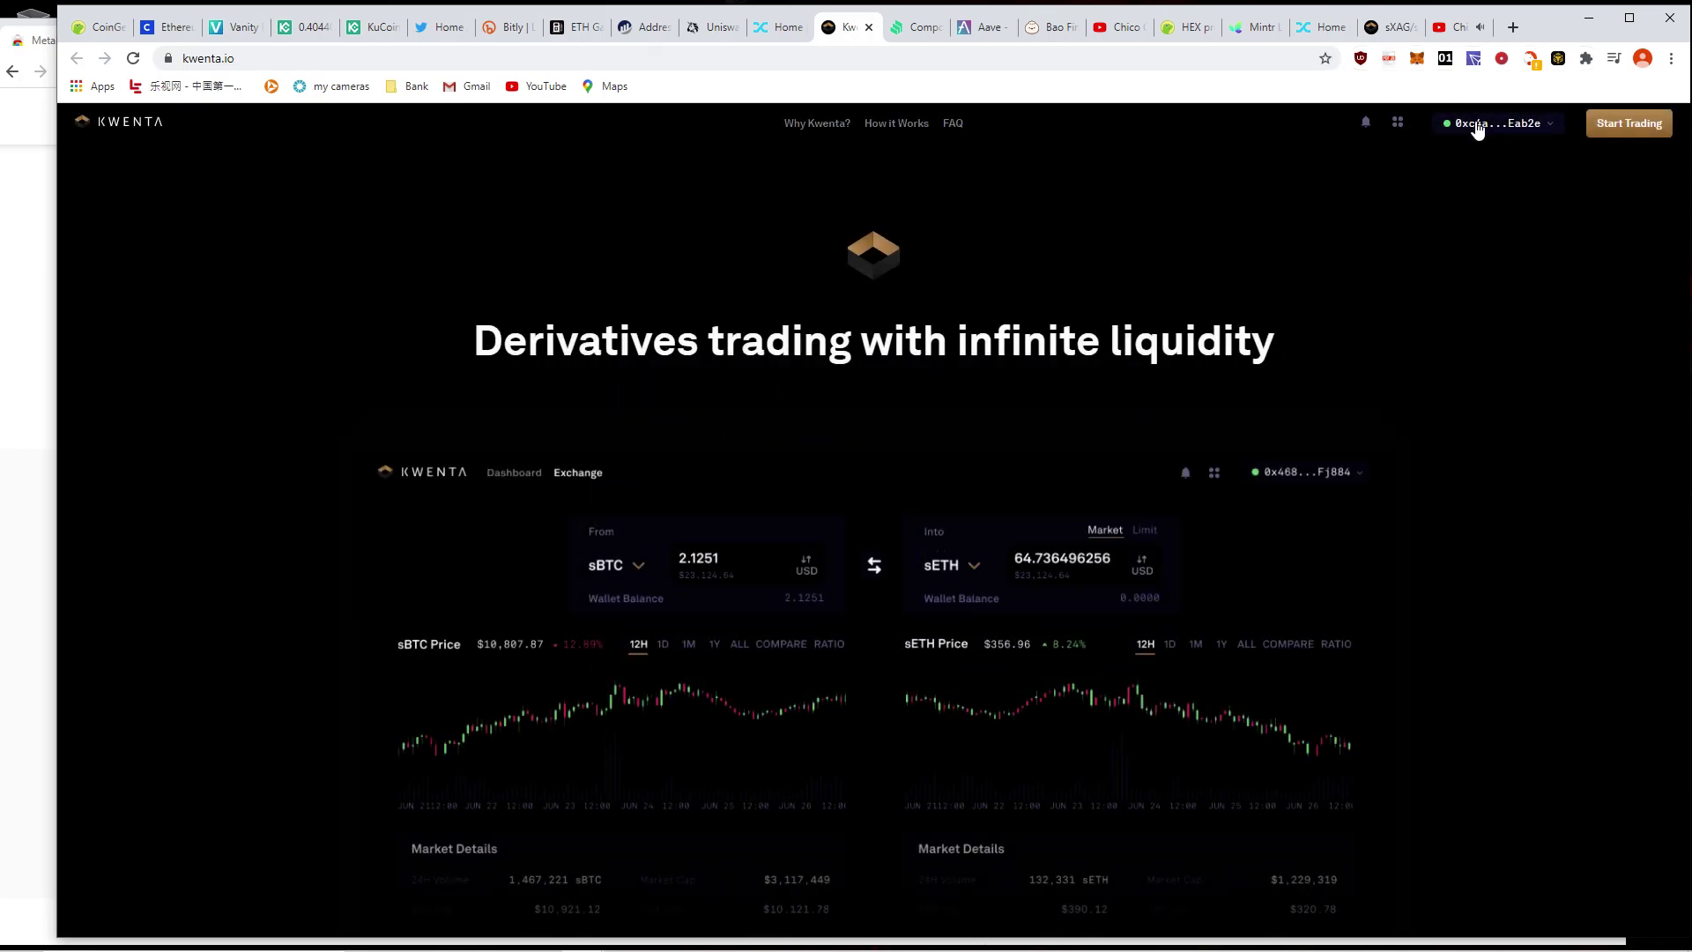
{"action": "left_click", "coordinate": [1621, 132]}
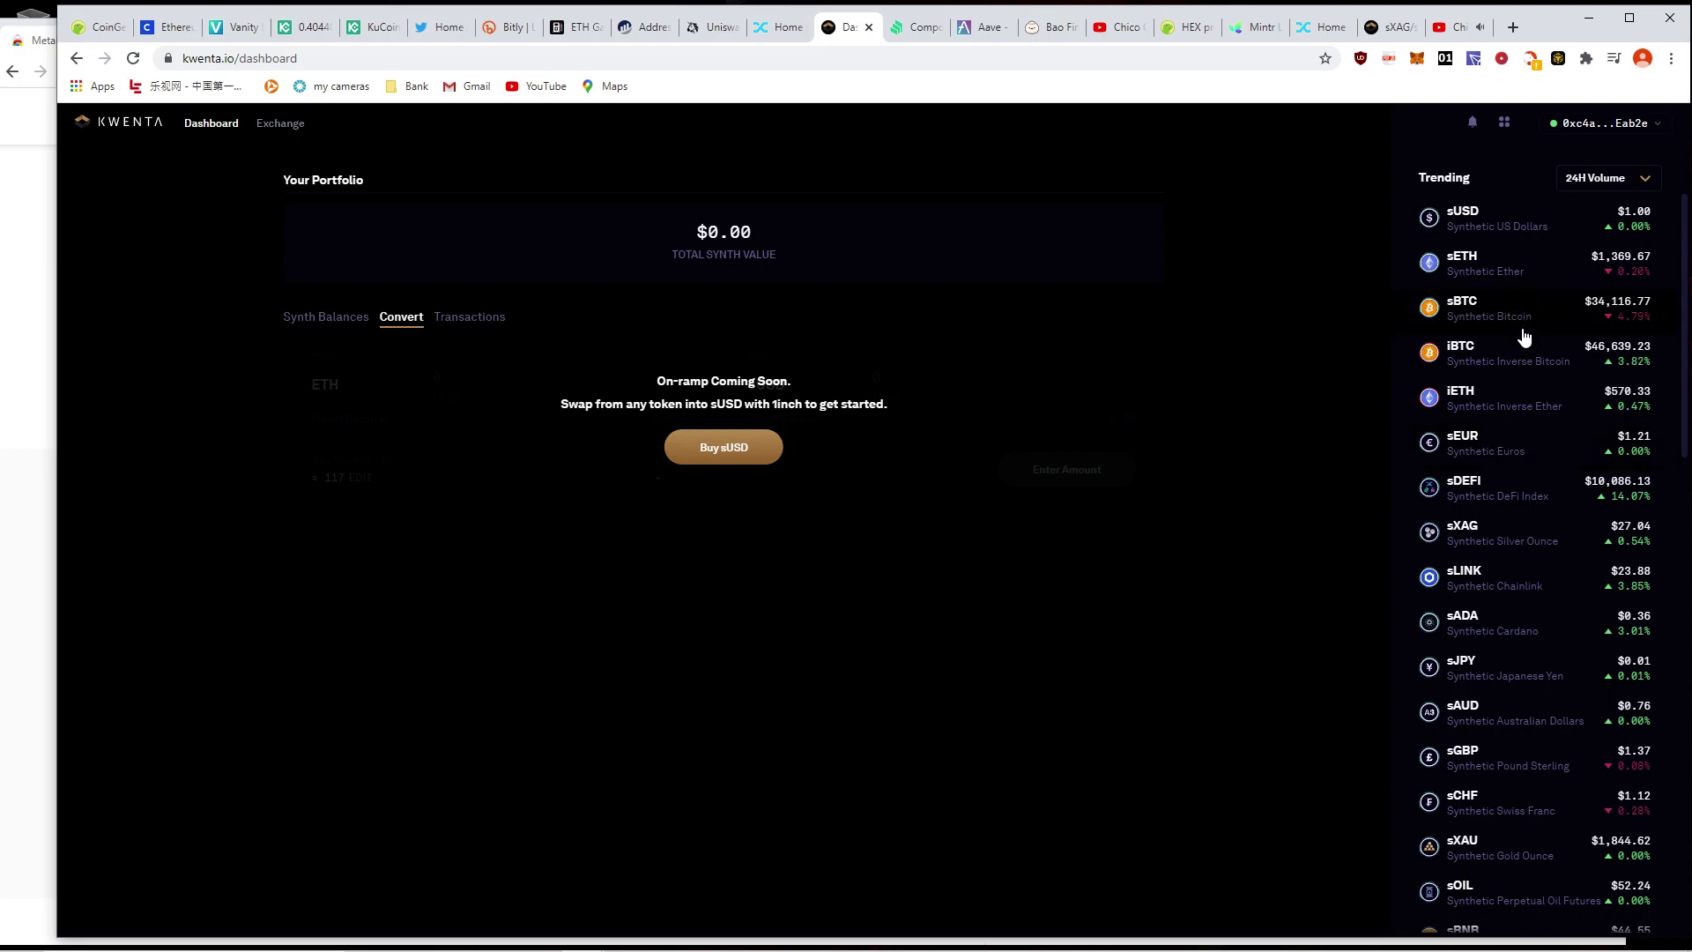
- Look through the trending synths on the Kwenta dashboard, including currencies, commodities and stock indexes
{"action": "scroll", "coordinate": [1534, 411], "scroll_direction": "down", "scroll_amount": 10}
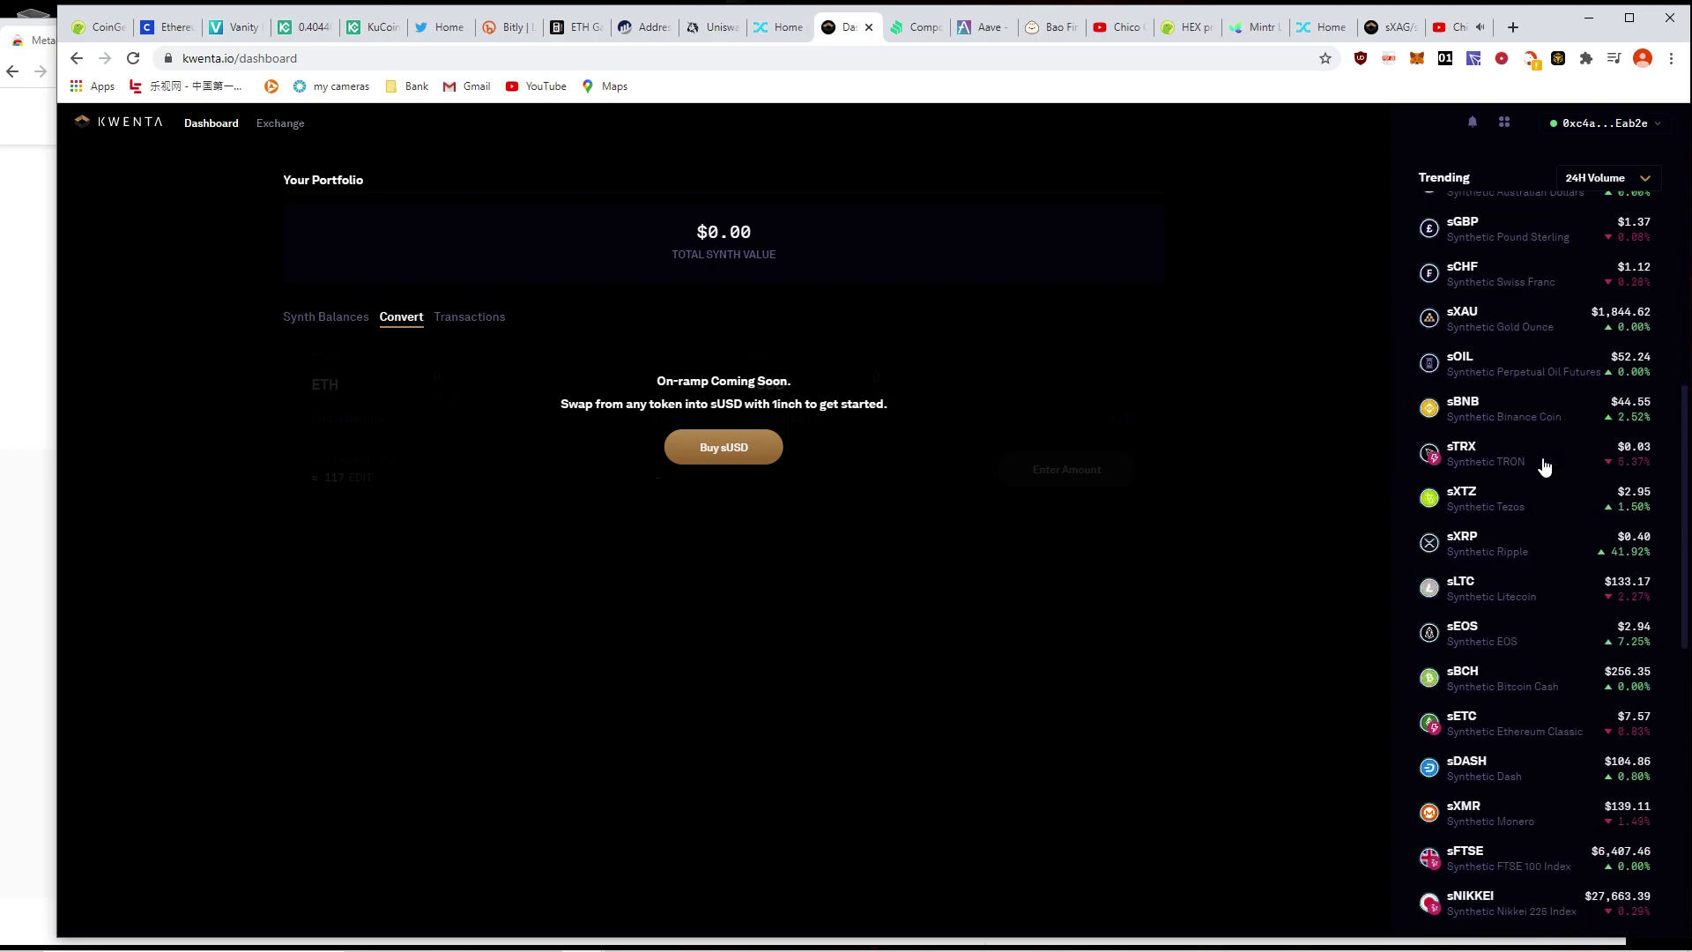
{"action": "scroll", "coordinate": [1548, 489], "scroll_direction": "up", "scroll_amount": 3}
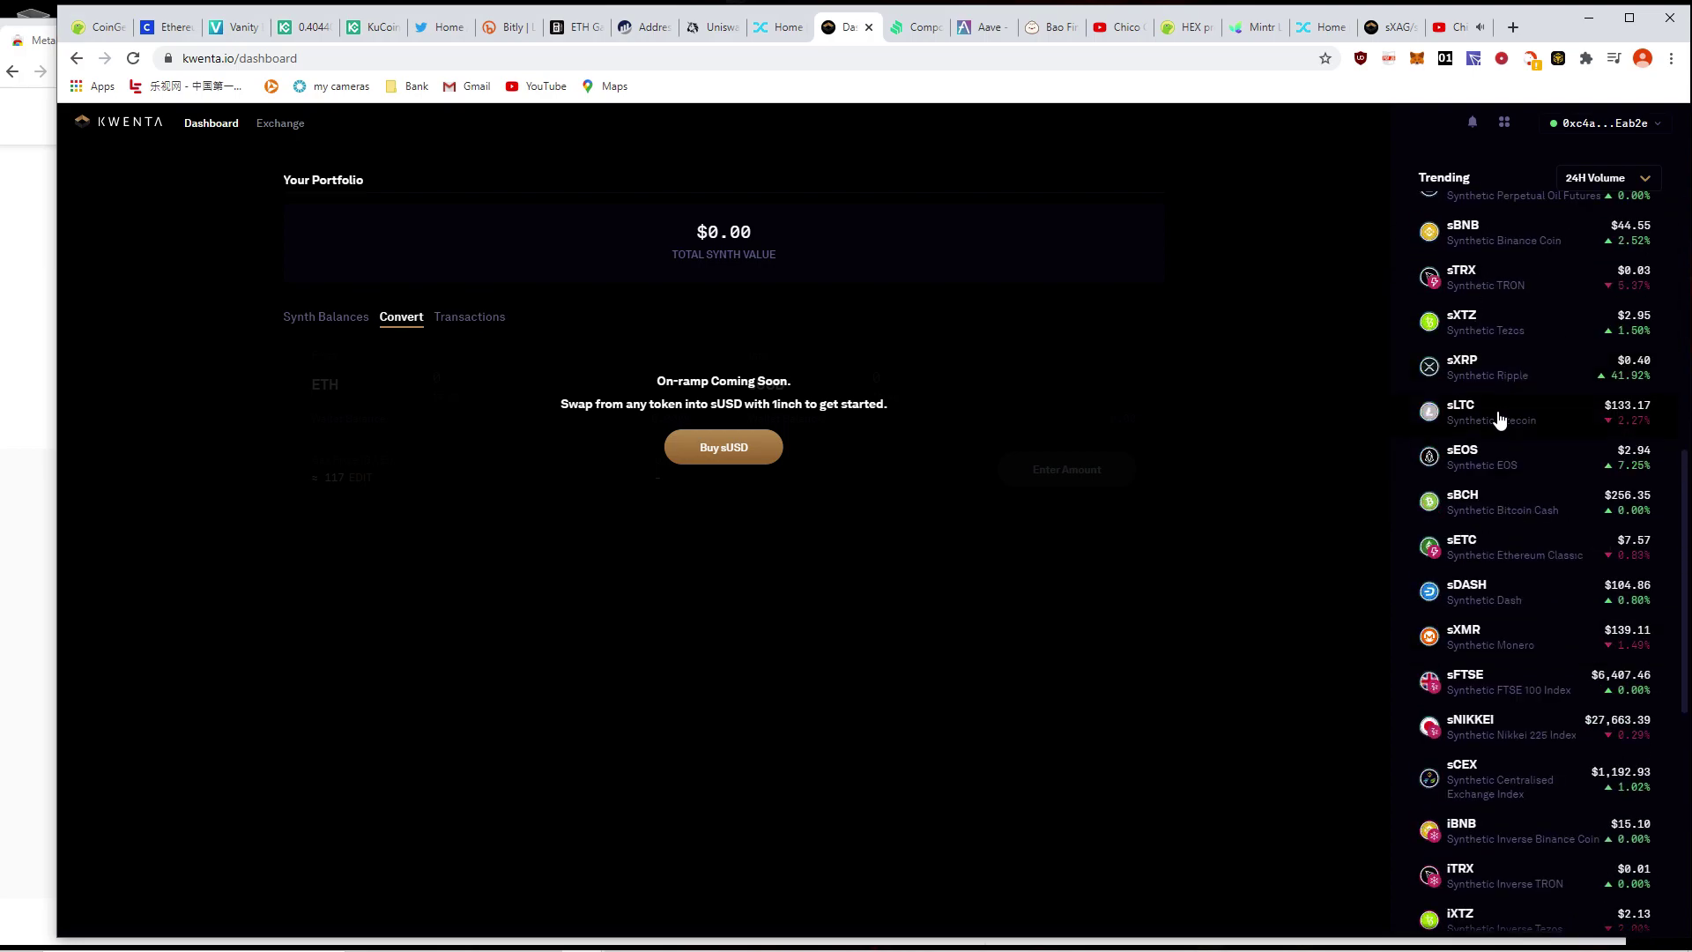
{"action": "scroll", "coordinate": [1518, 496], "scroll_direction": "up", "scroll_amount": 7}
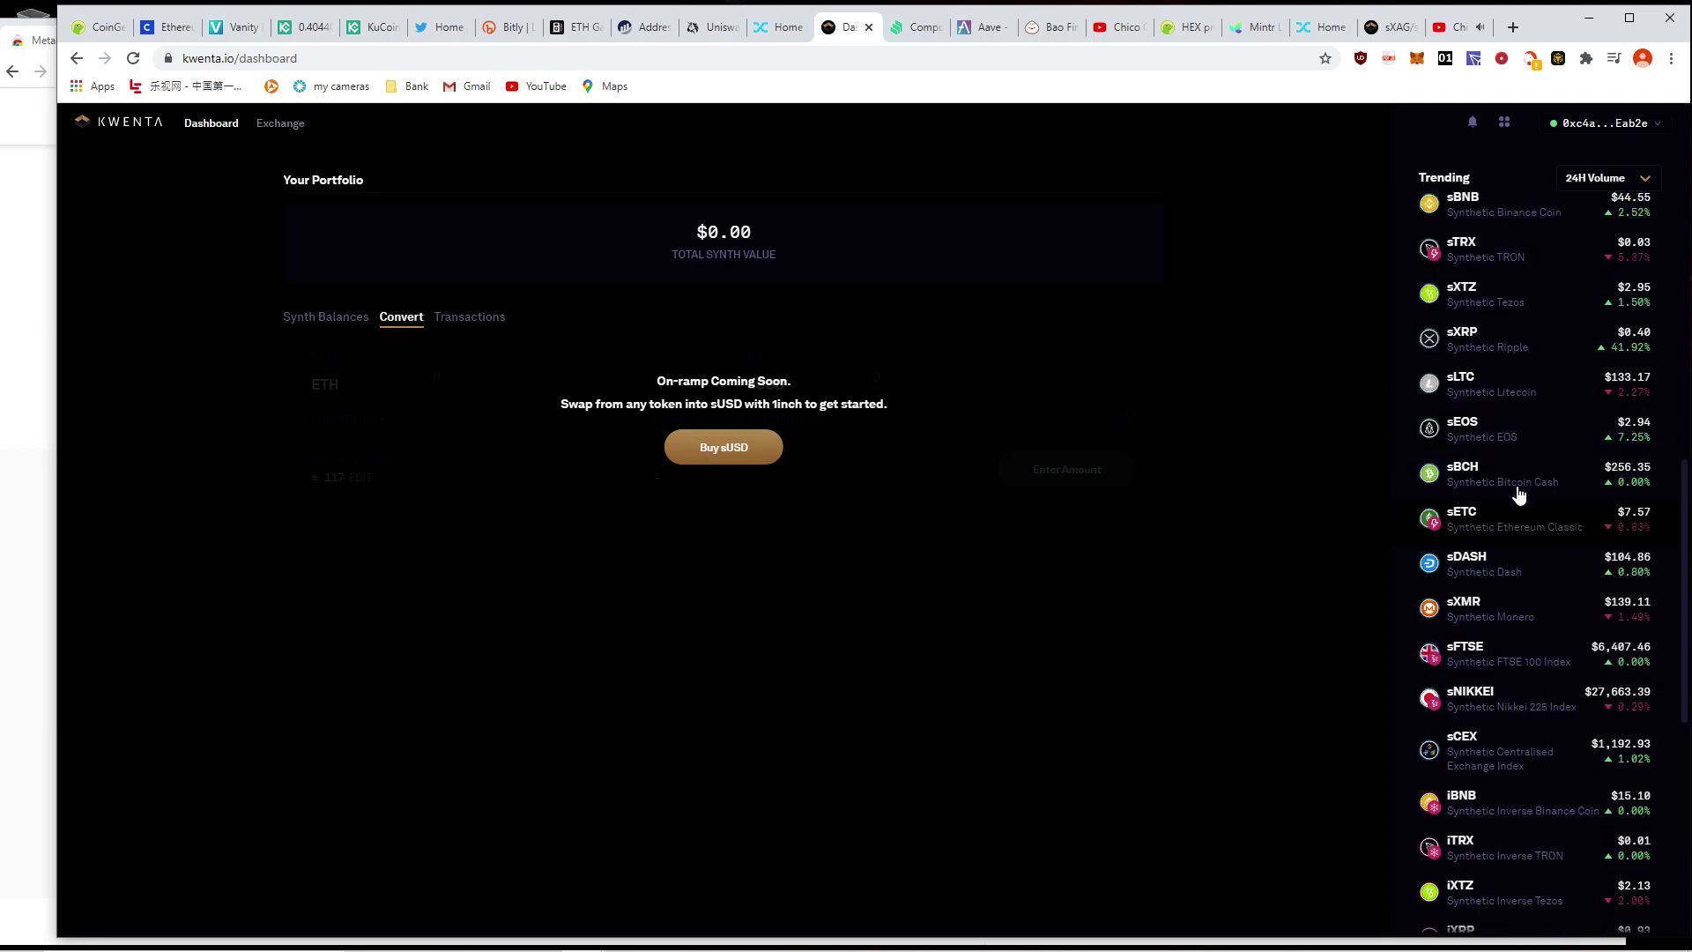
{"action": "scroll", "coordinate": [1522, 405], "scroll_direction": "up", "scroll_amount": 2}
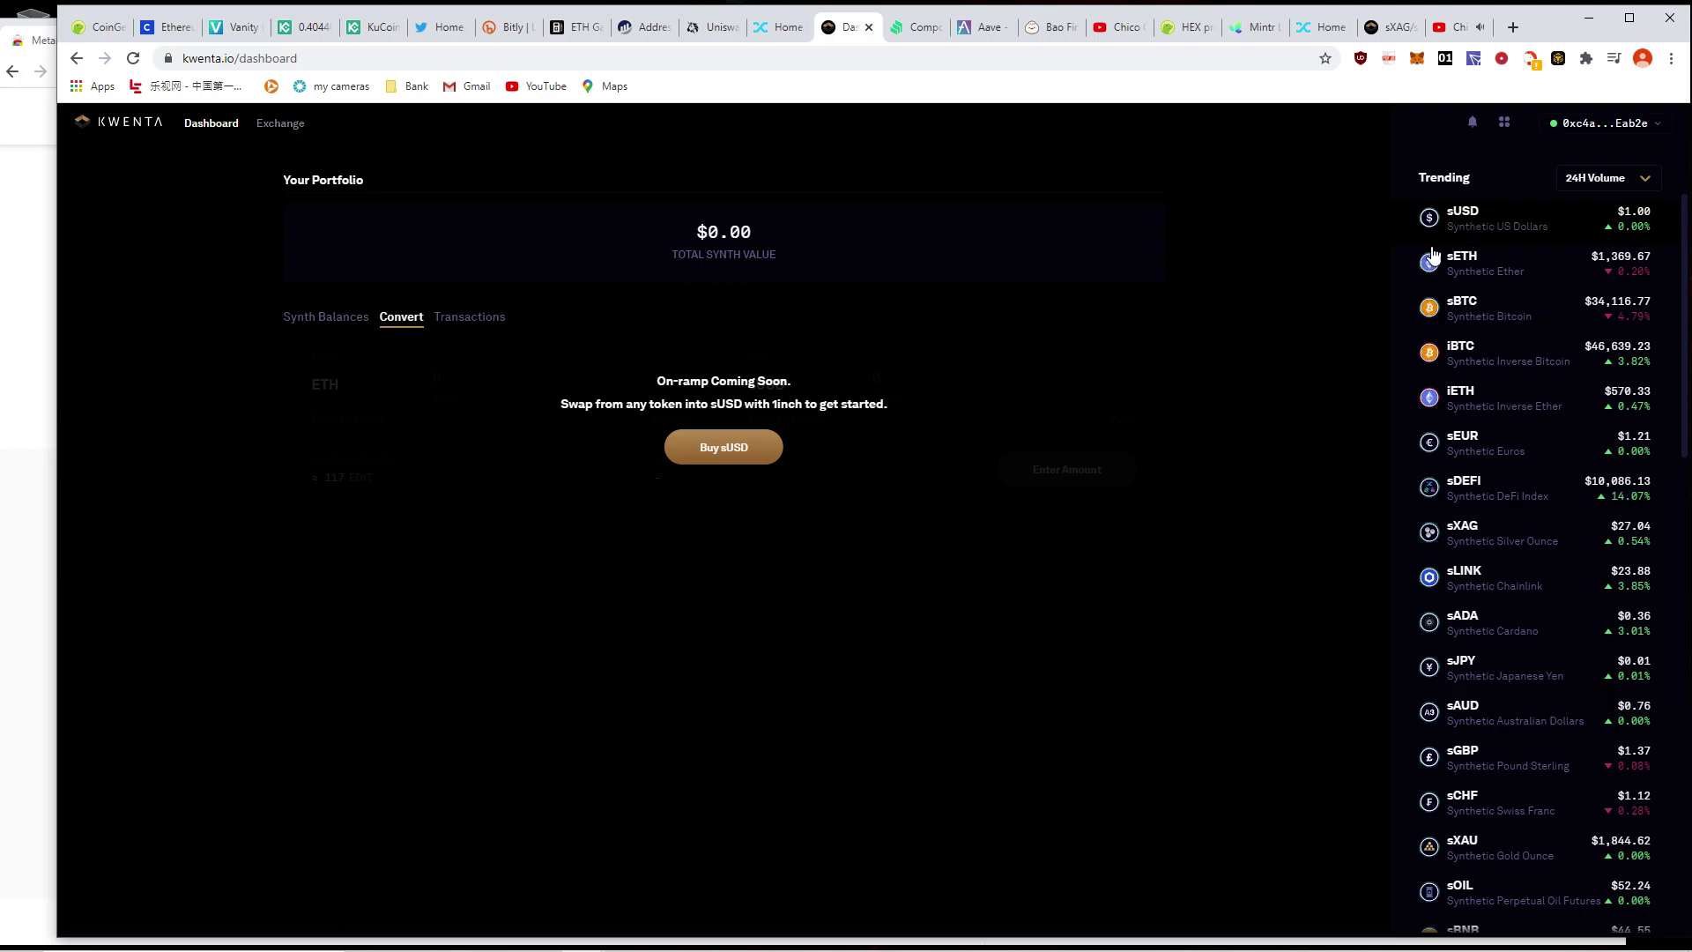
- Set up a Uniswap swap from ETH to sUSD, searching the token list for "susd"
{"action": "left_click", "coordinate": [706, 28]}
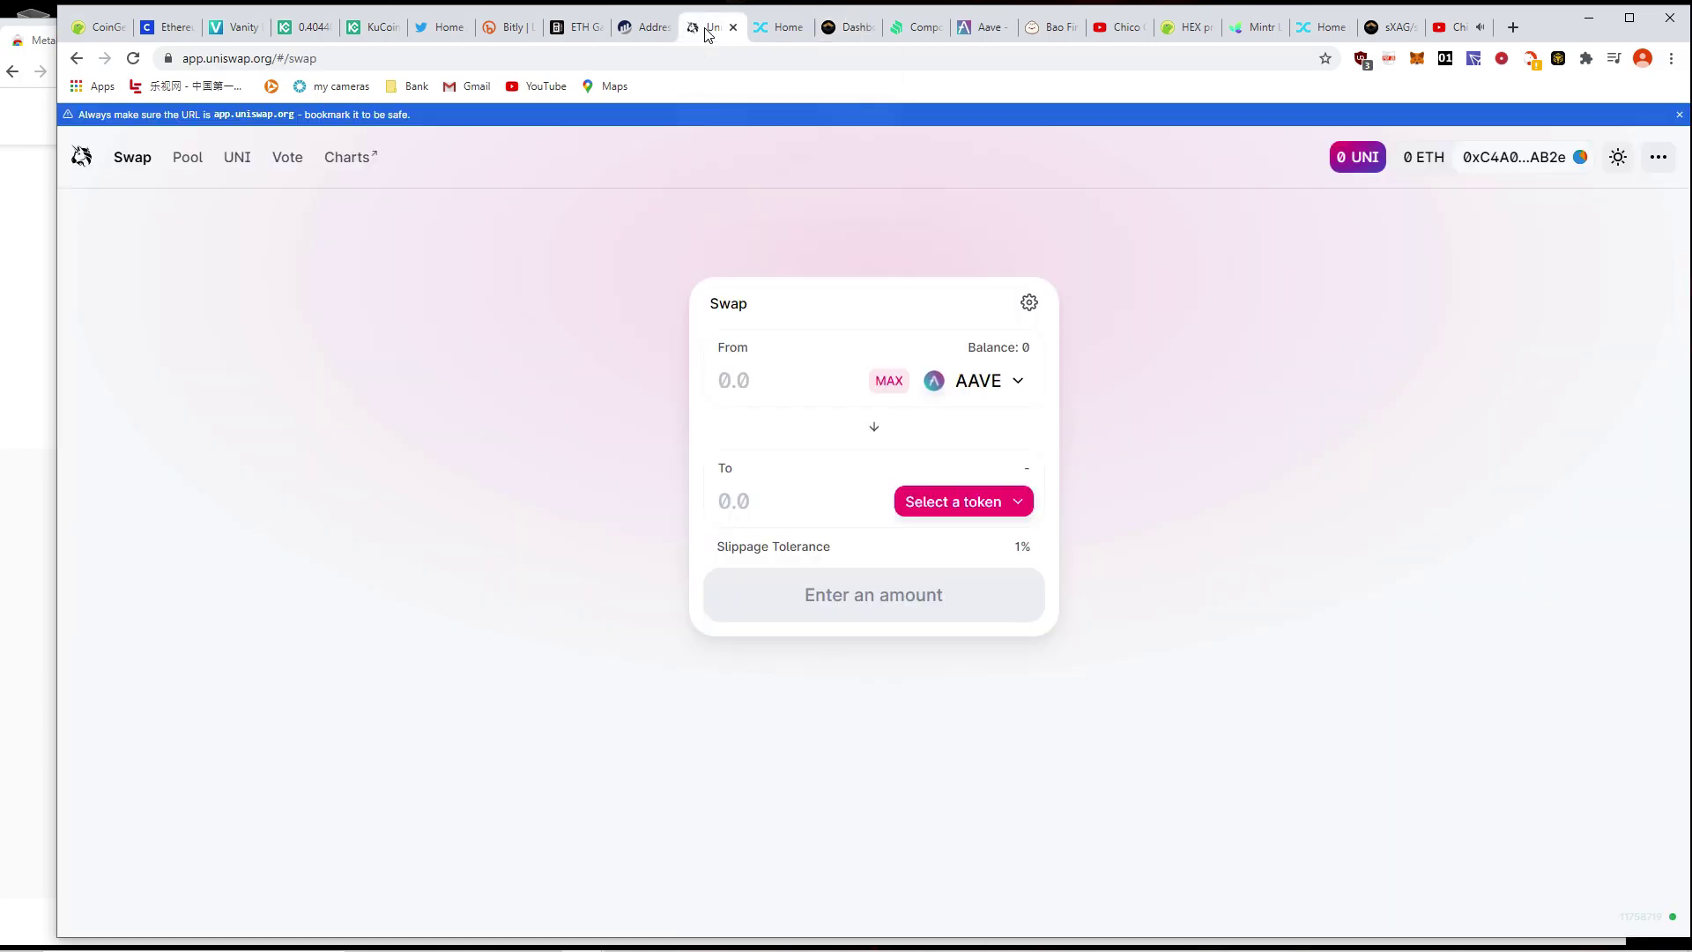
{"action": "left_click", "coordinate": [1010, 397]}
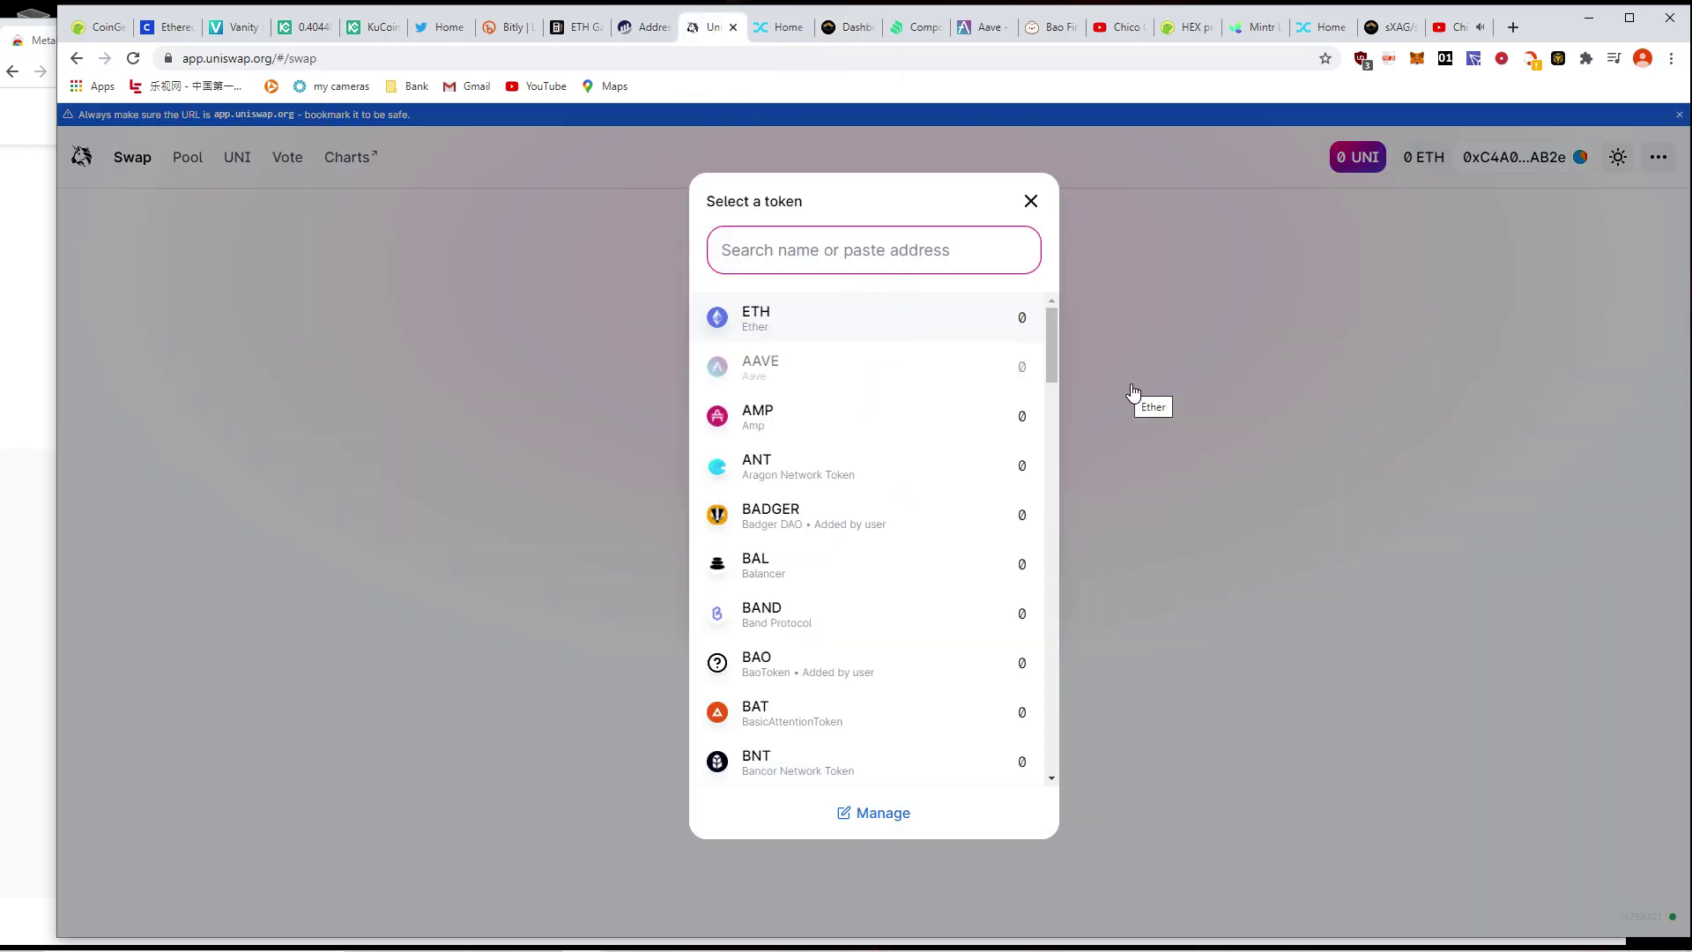
{"action": "left_click", "coordinate": [757, 321]}
{"action": "left_click", "coordinate": [959, 501]}
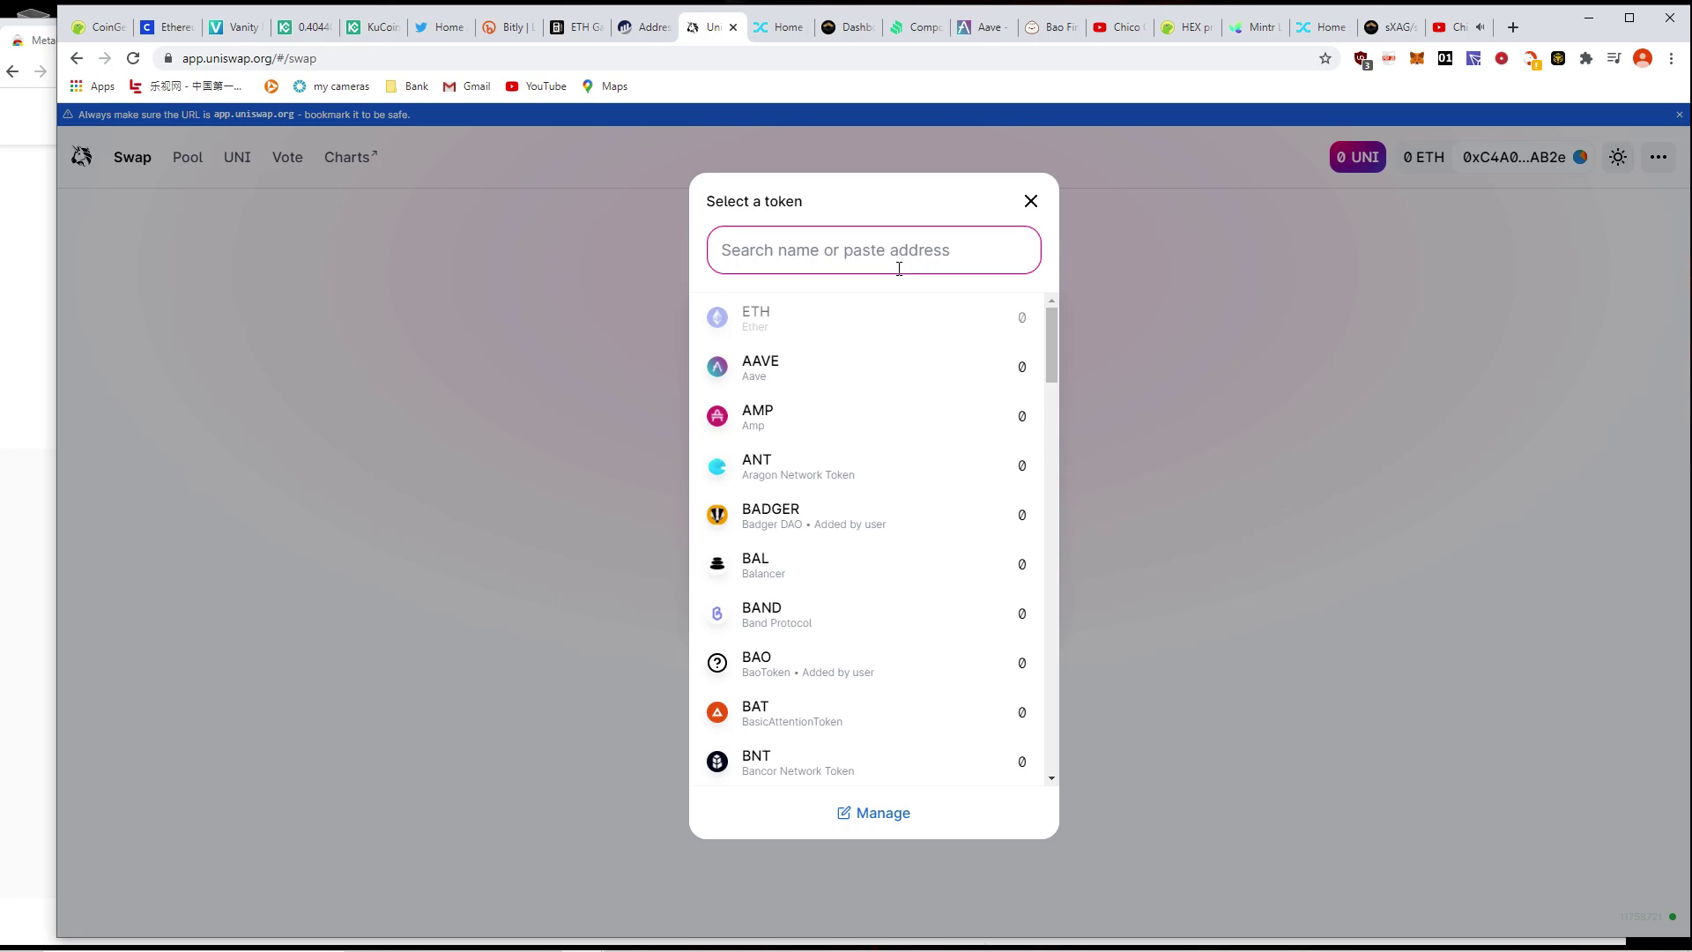
{"action": "type", "text": "susd"}
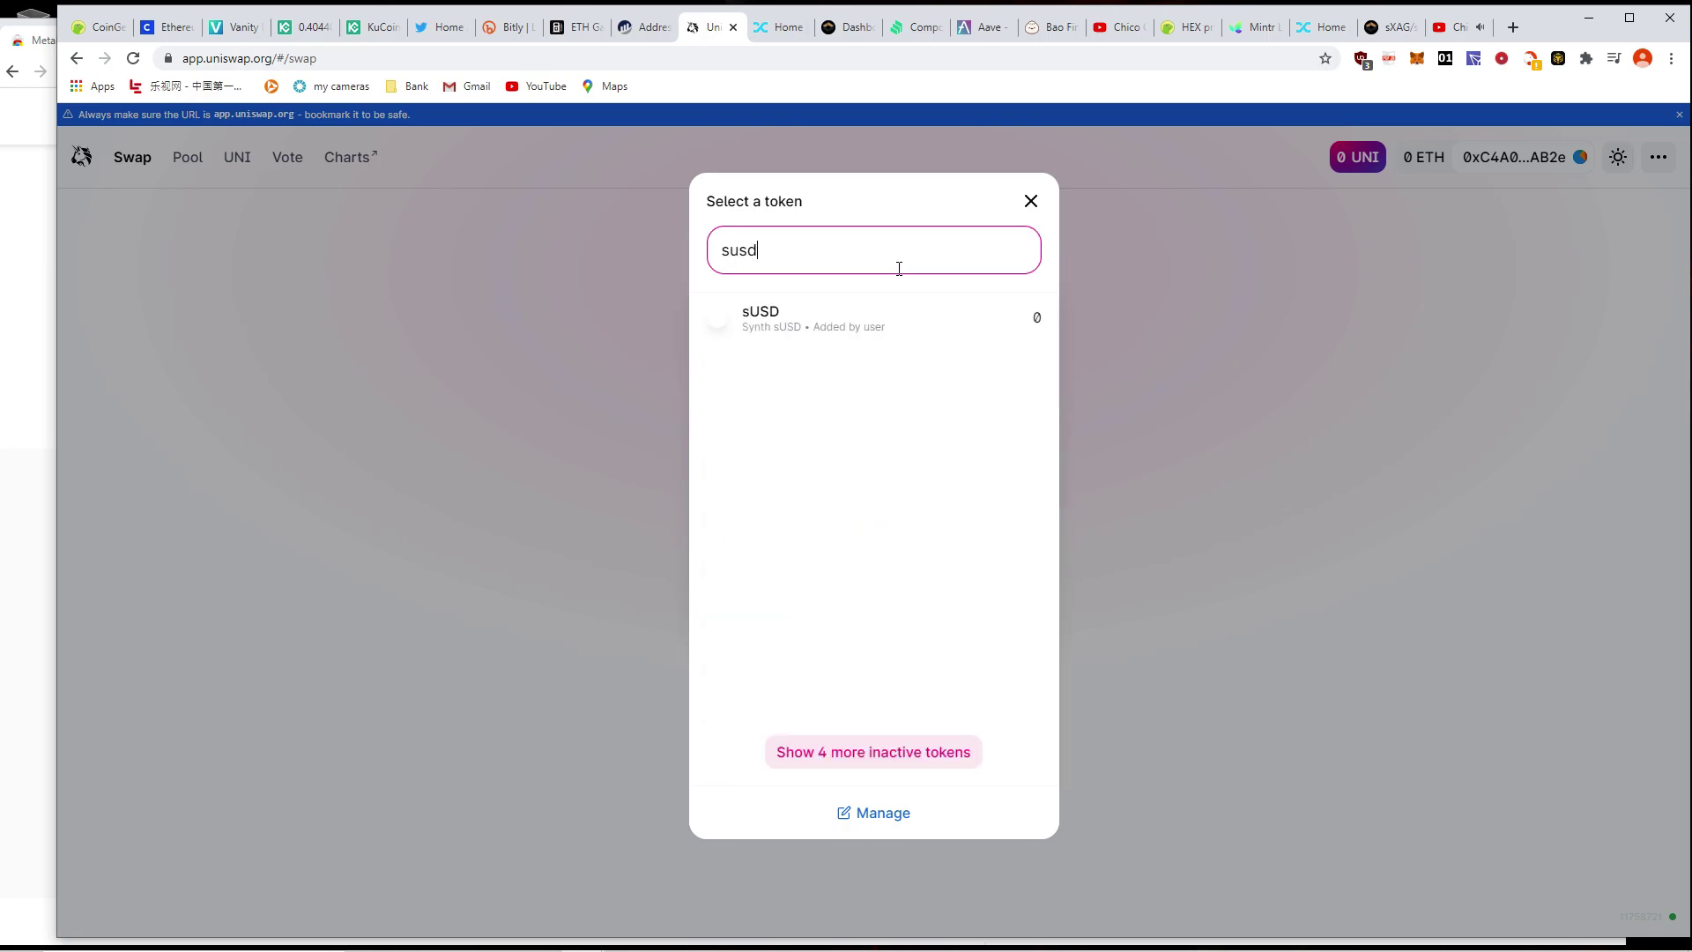
{"action": "left_click", "coordinate": [846, 313]}
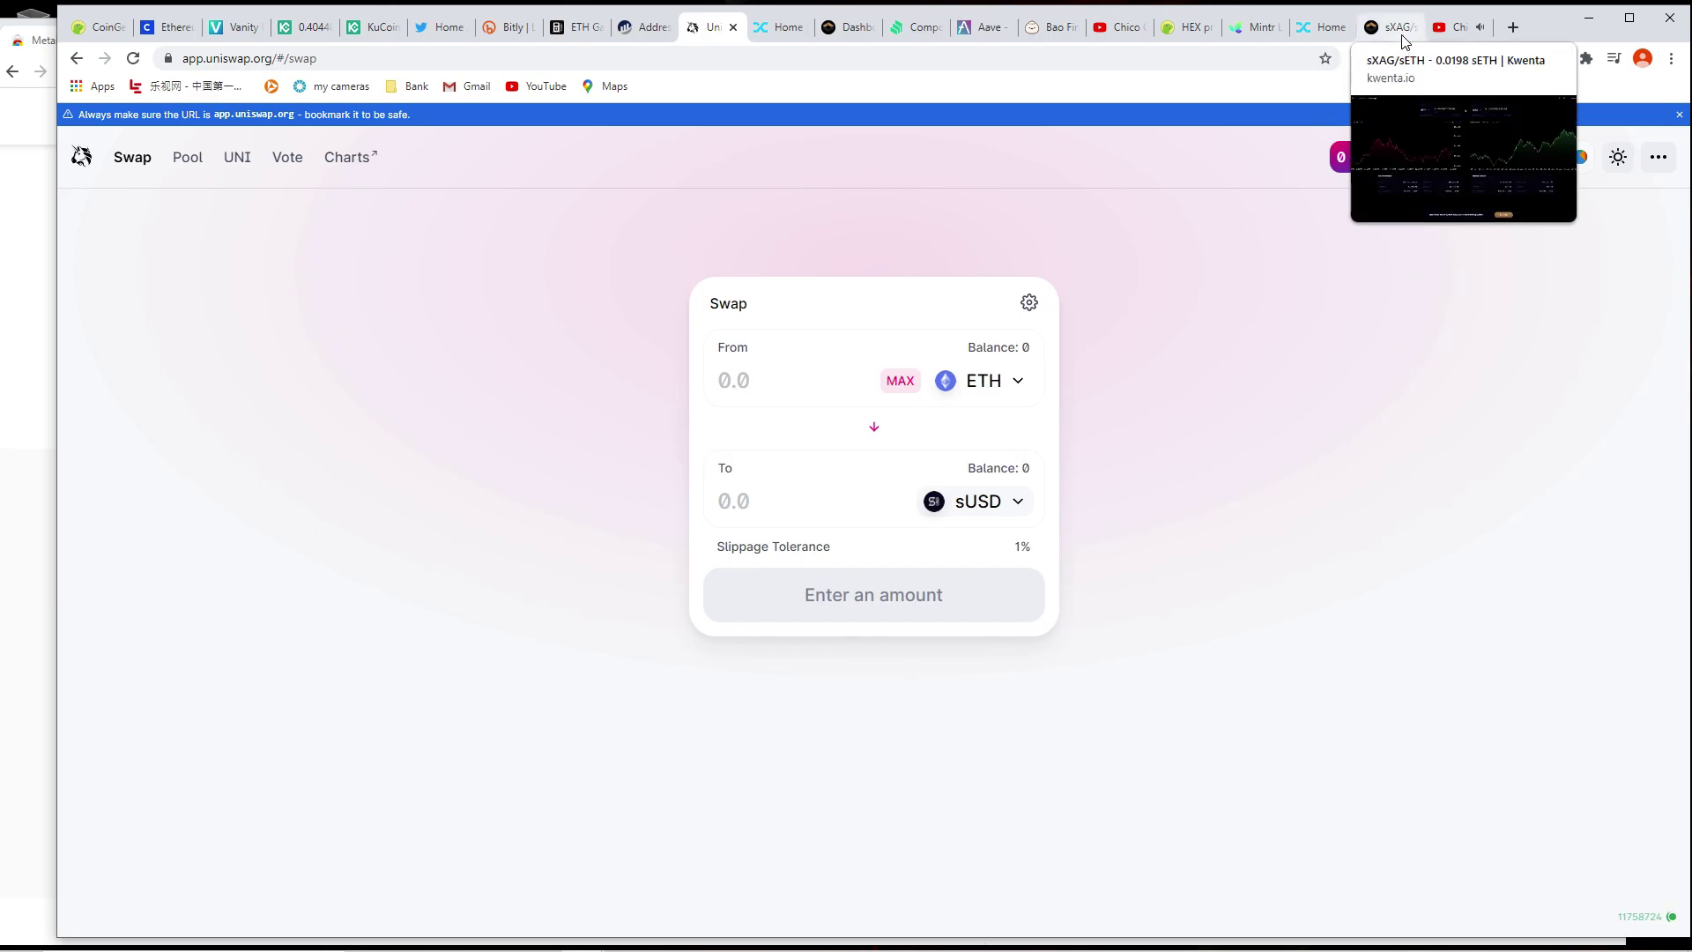
- Open sXAG from Kwenta's trending synths with a one-week price chart, and bring up the already loaded sETH-to-sXAG exchange page
{"action": "left_click", "coordinate": [845, 26]}
{"action": "scroll", "coordinate": [1590, 510], "scroll_direction": "down", "scroll_amount": 5}
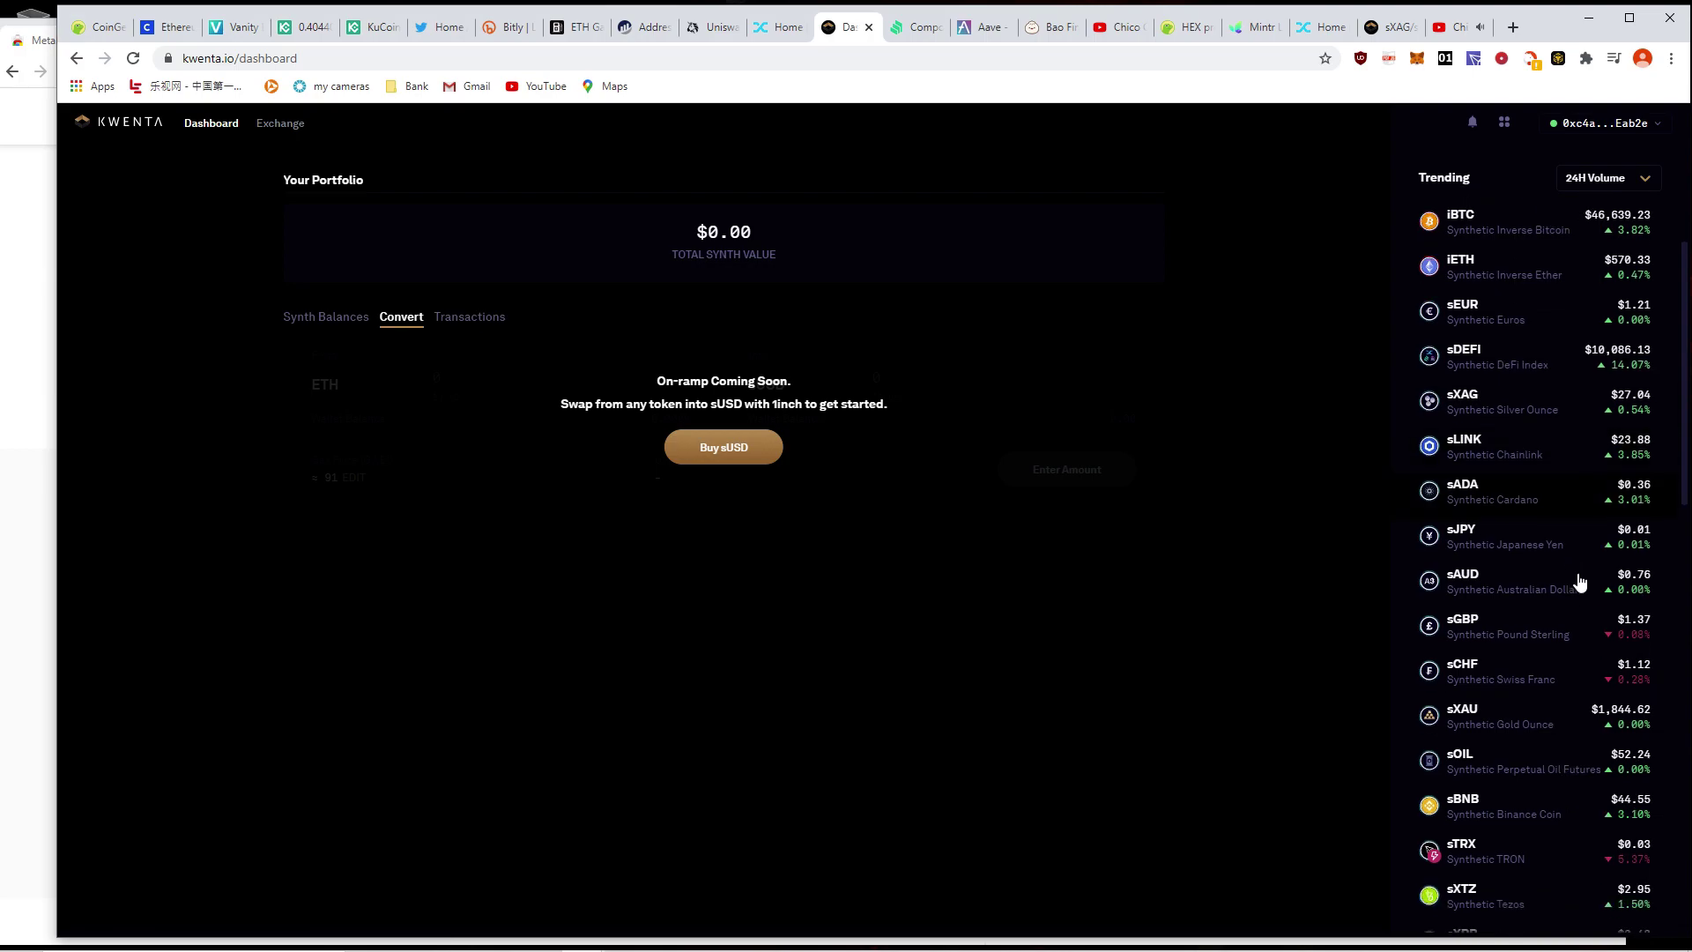
{"action": "scroll", "coordinate": [1579, 709], "scroll_direction": "down", "scroll_amount": 2}
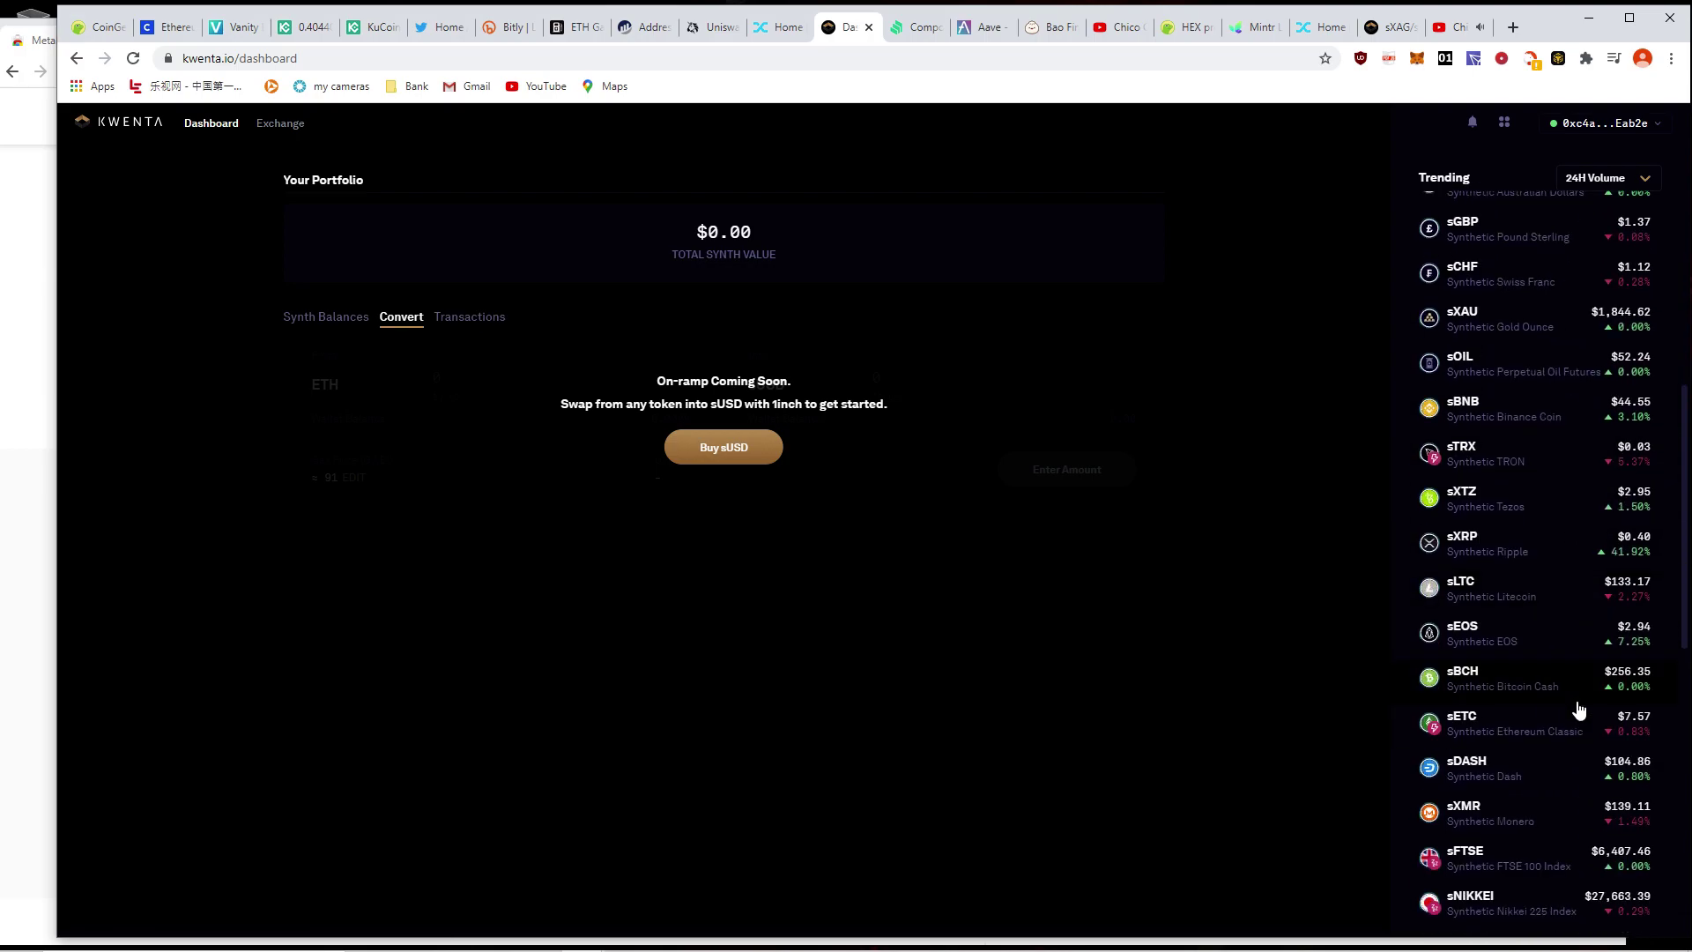
{"action": "scroll", "coordinate": [1586, 692], "scroll_direction": "up", "scroll_amount": 7}
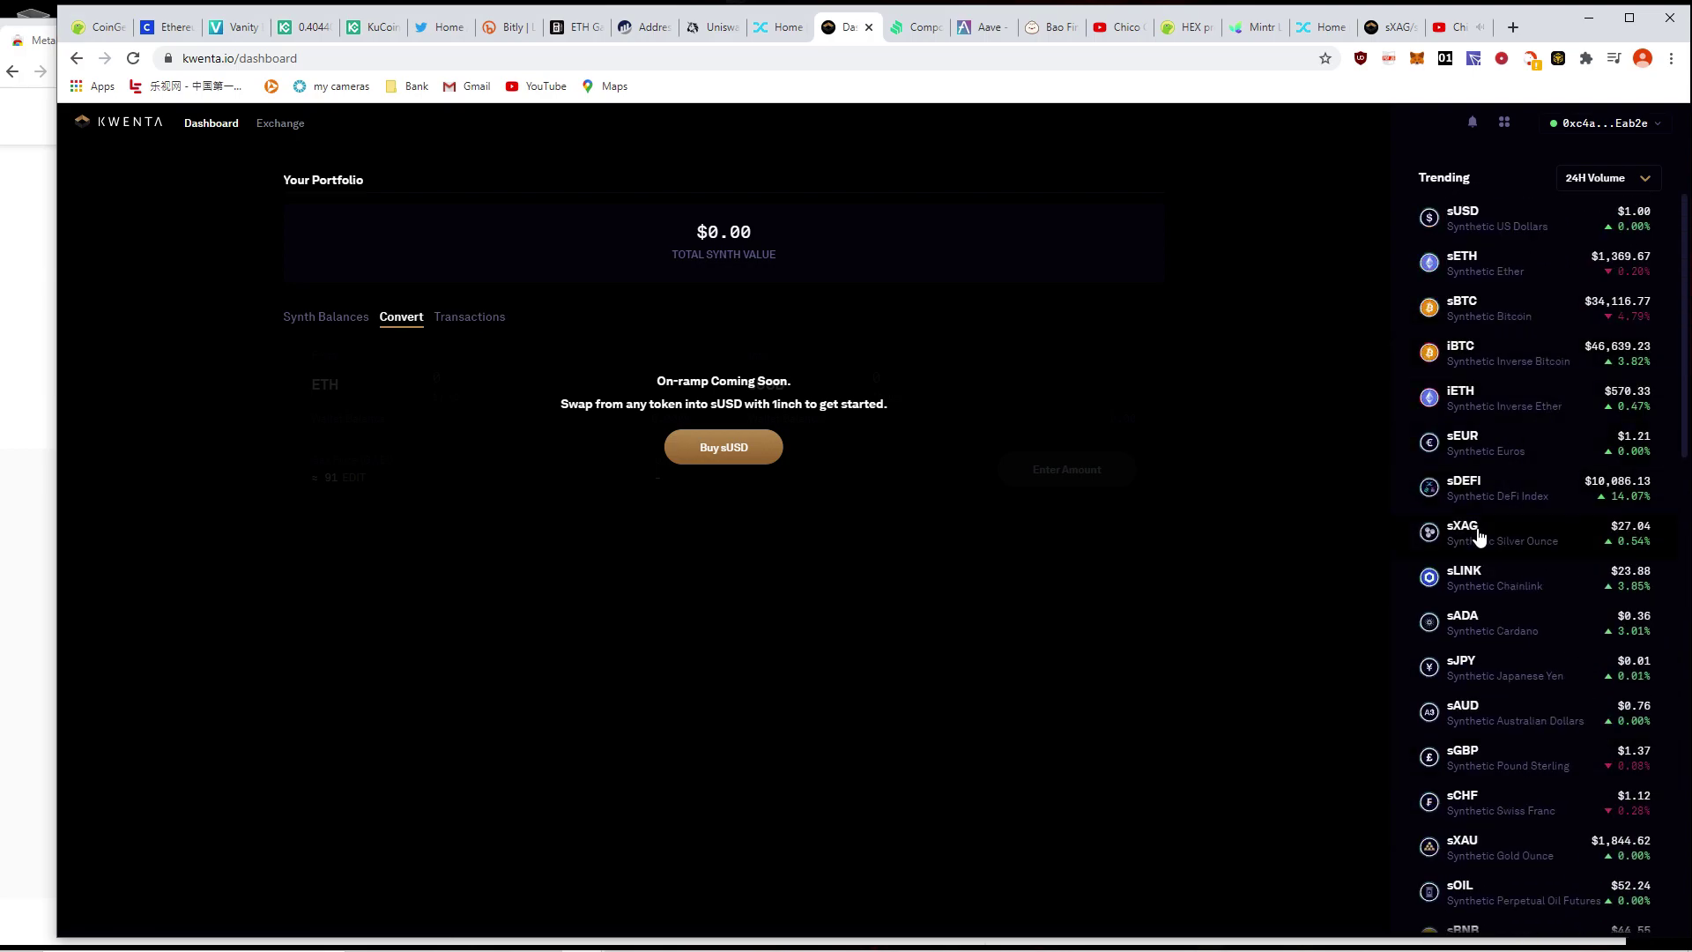
{"action": "left_click", "coordinate": [1478, 537]}
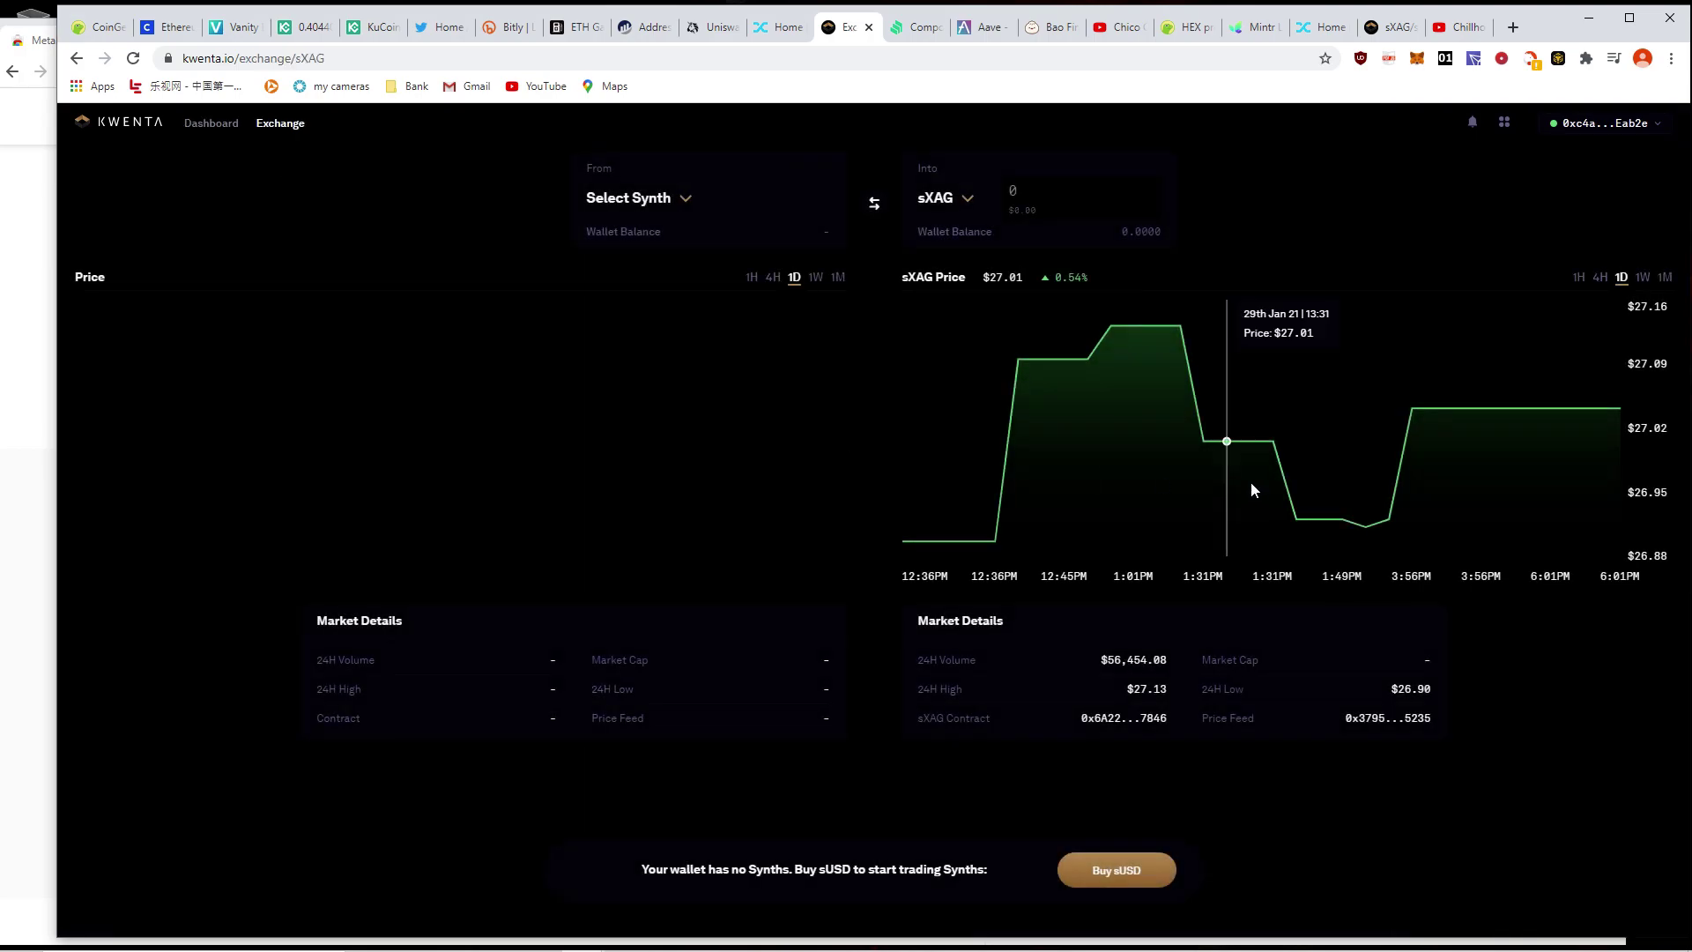
{"action": "left_click", "coordinate": [1642, 277]}
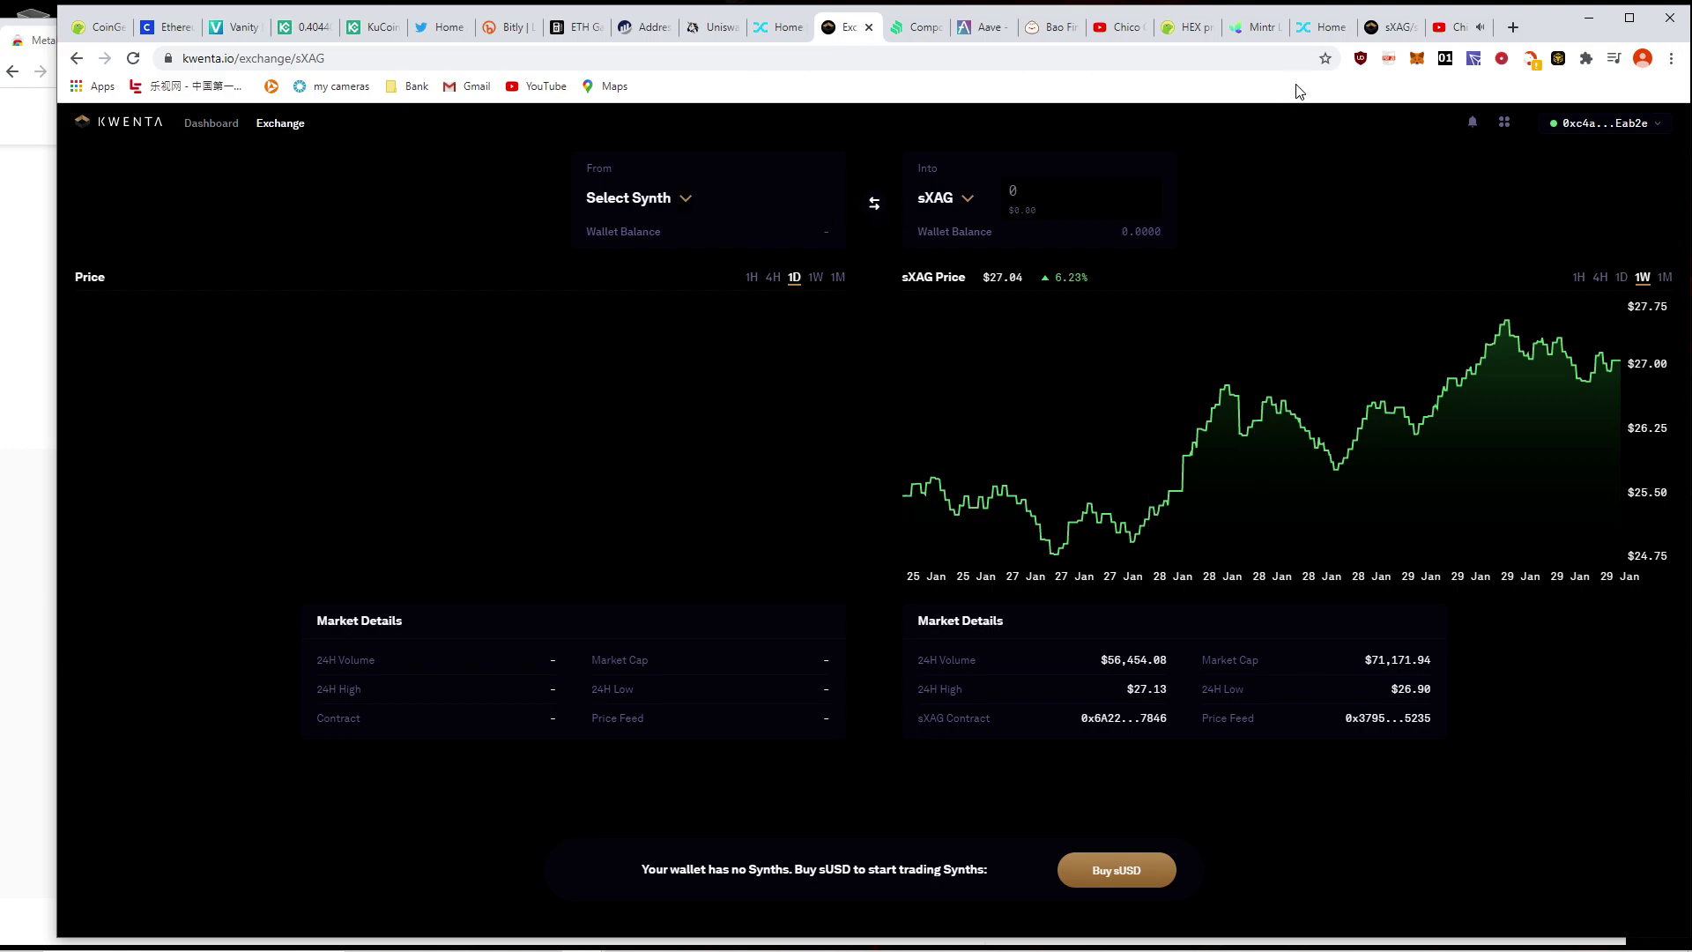
{"action": "left_click", "coordinate": [1388, 27]}
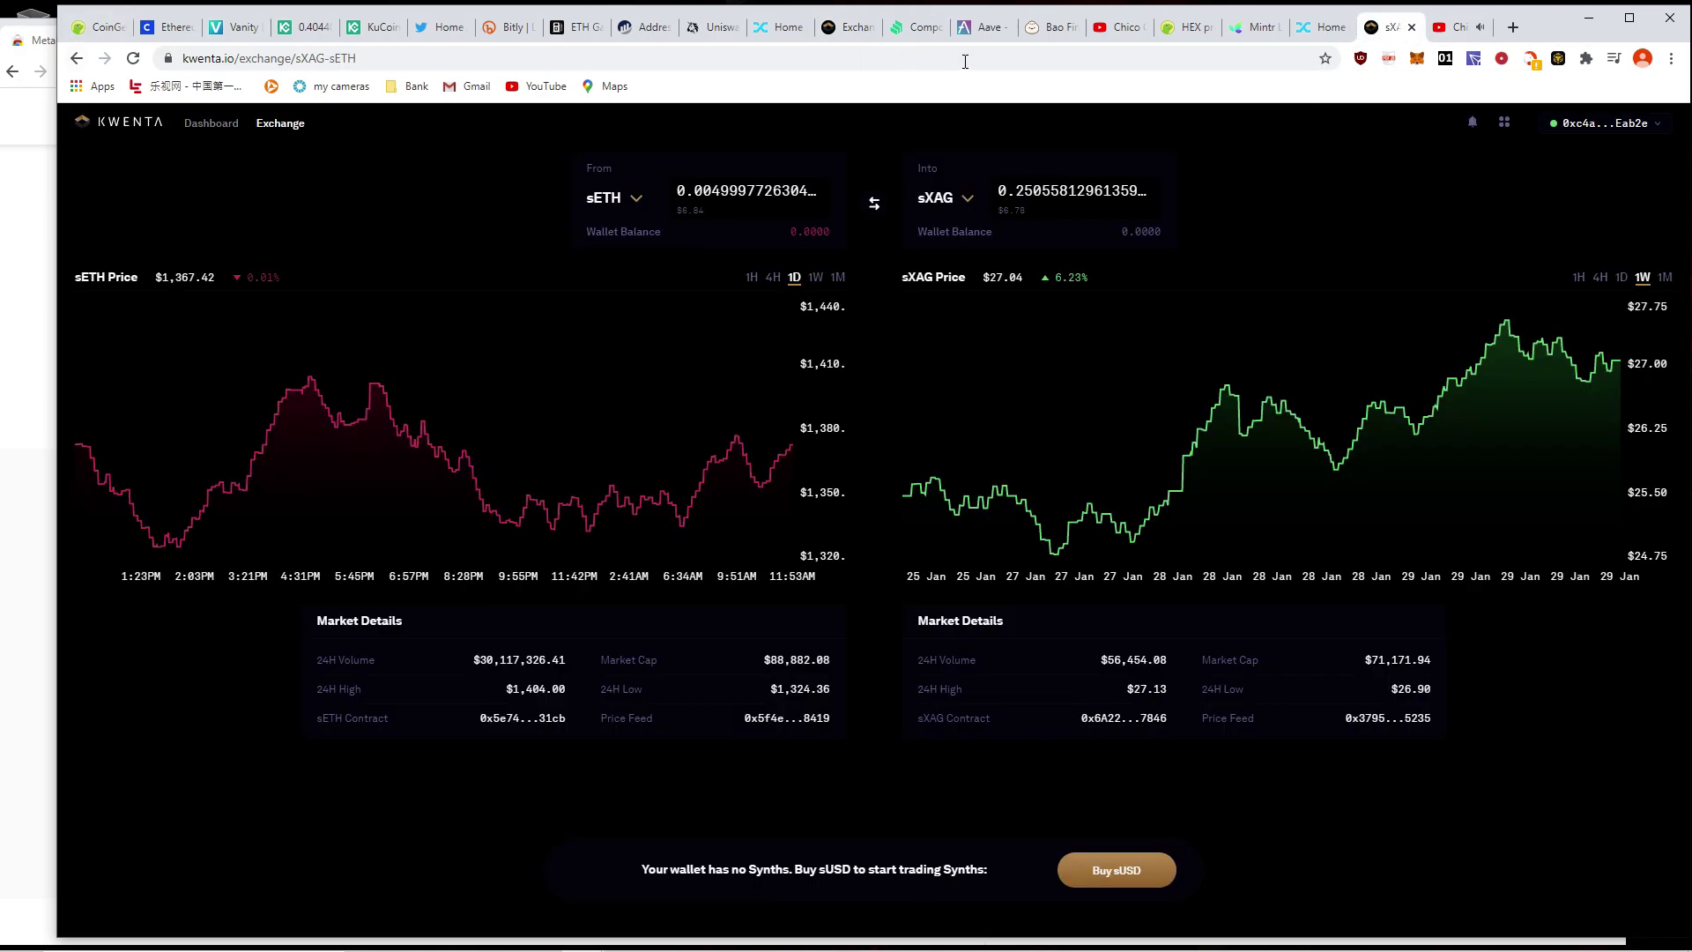
- Return to the Kwenta dashboard and browse the trending synths down to the stock index and inverse tokens
{"action": "left_click", "coordinate": [846, 27]}
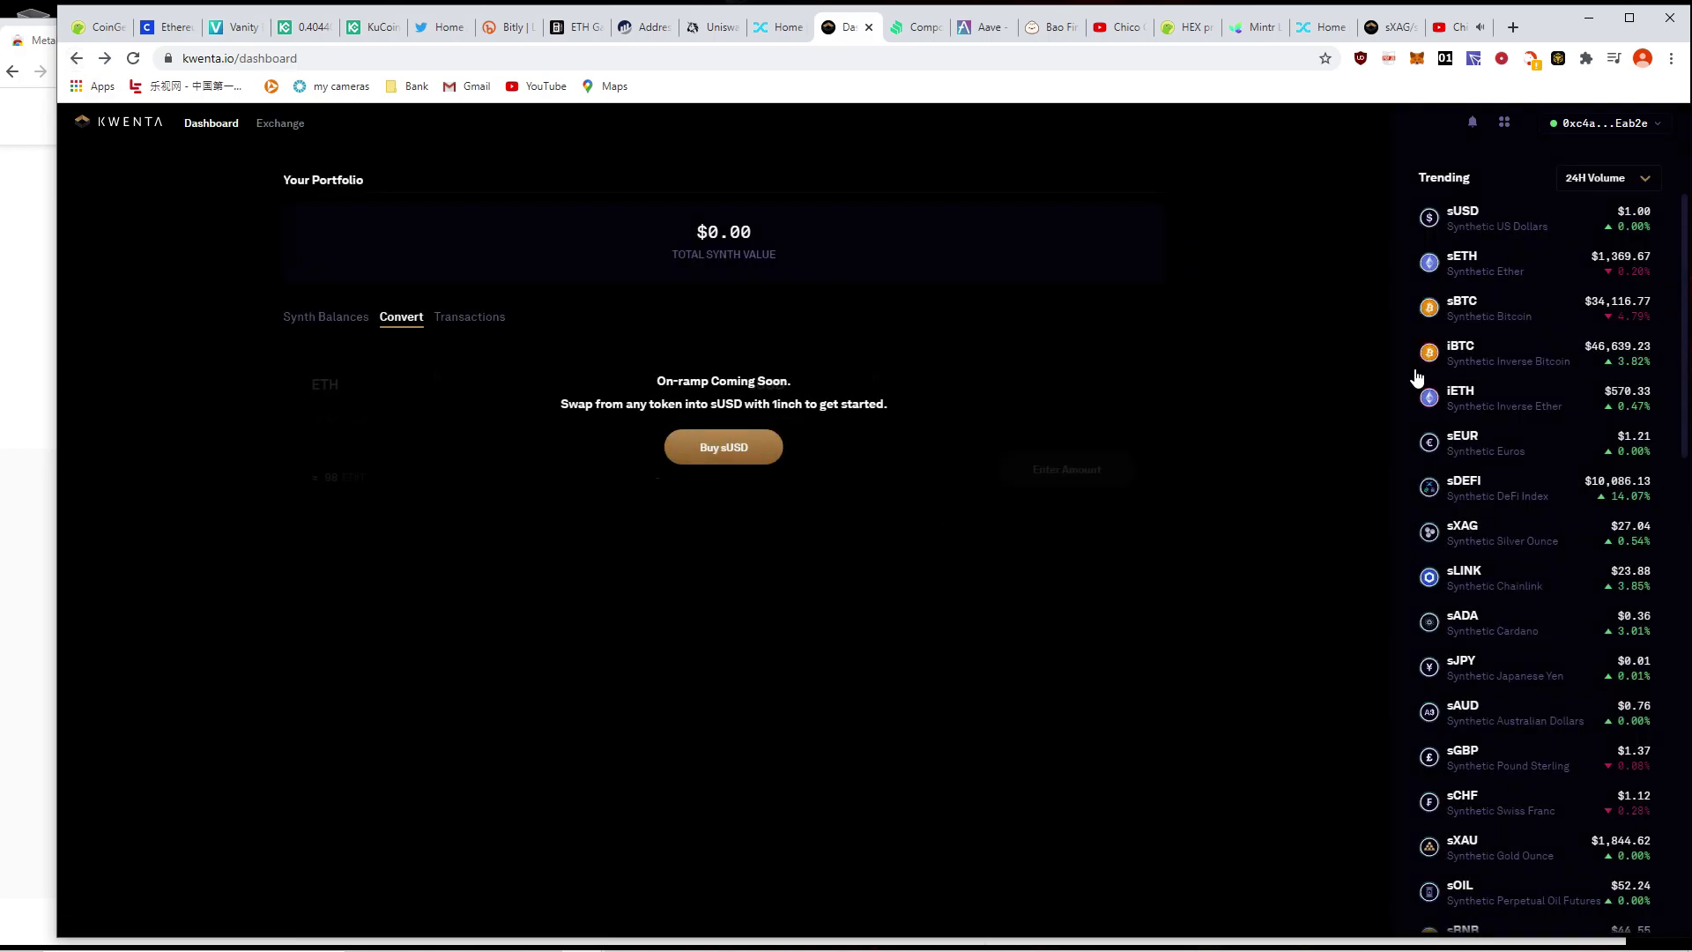
{"action": "scroll", "coordinate": [1504, 802], "scroll_direction": "down", "scroll_amount": 2}
{"action": "scroll", "coordinate": [1505, 802], "scroll_direction": "down", "scroll_amount": 3}
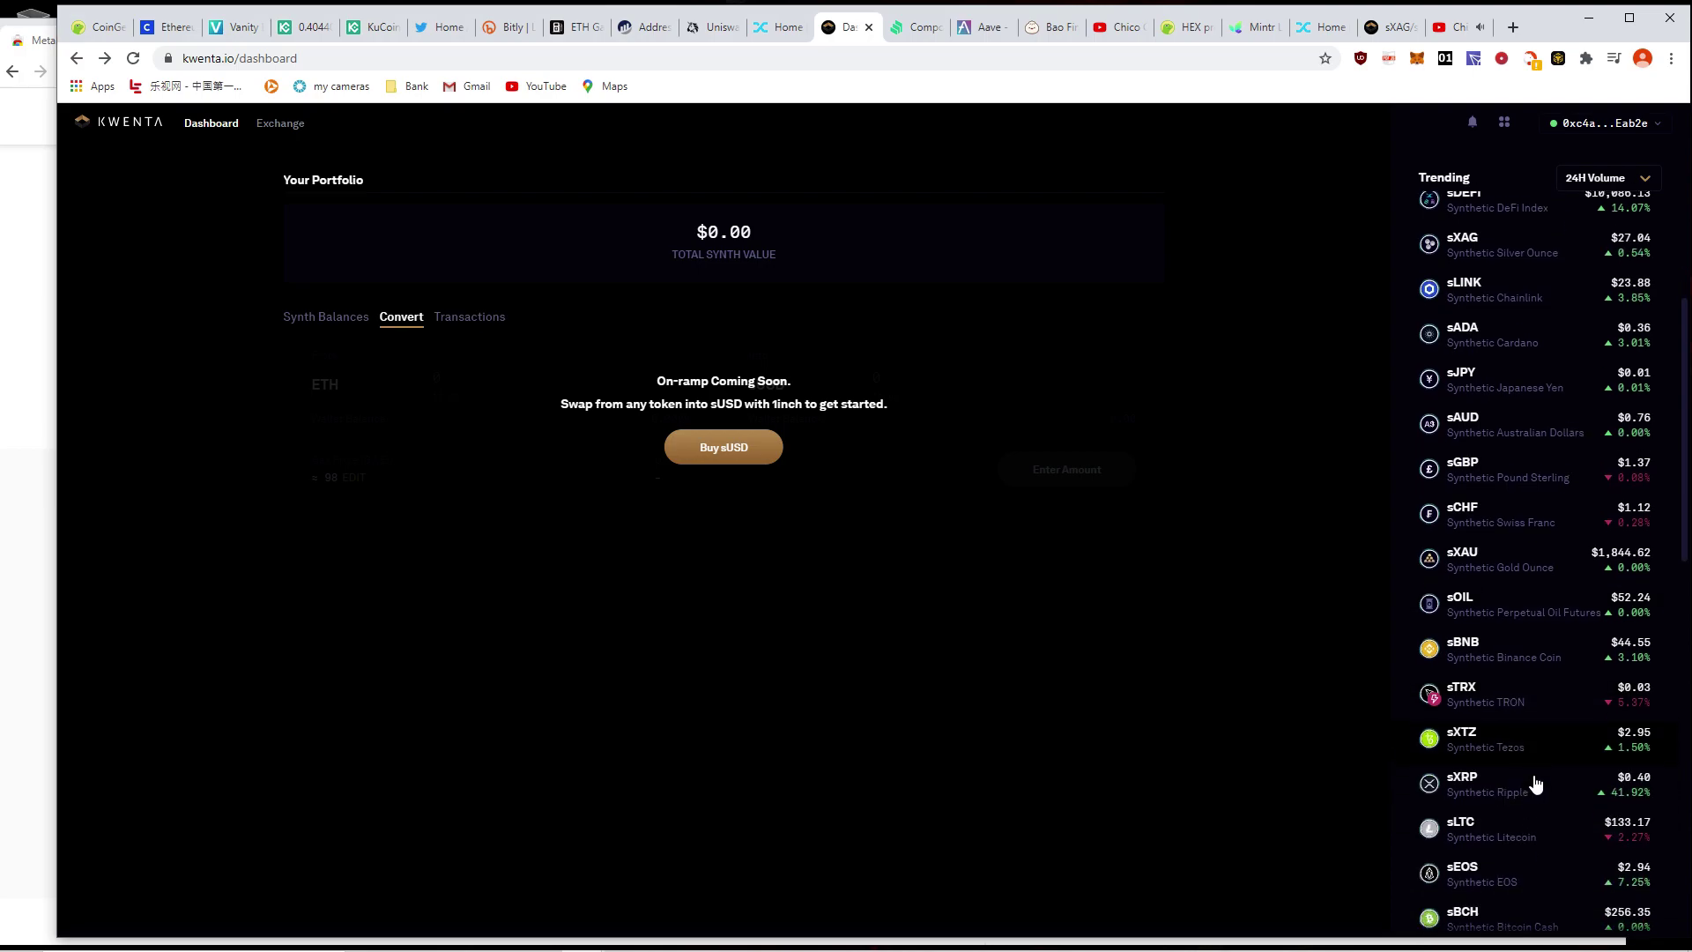
{"action": "scroll", "coordinate": [1539, 781], "scroll_direction": "down", "scroll_amount": 3}
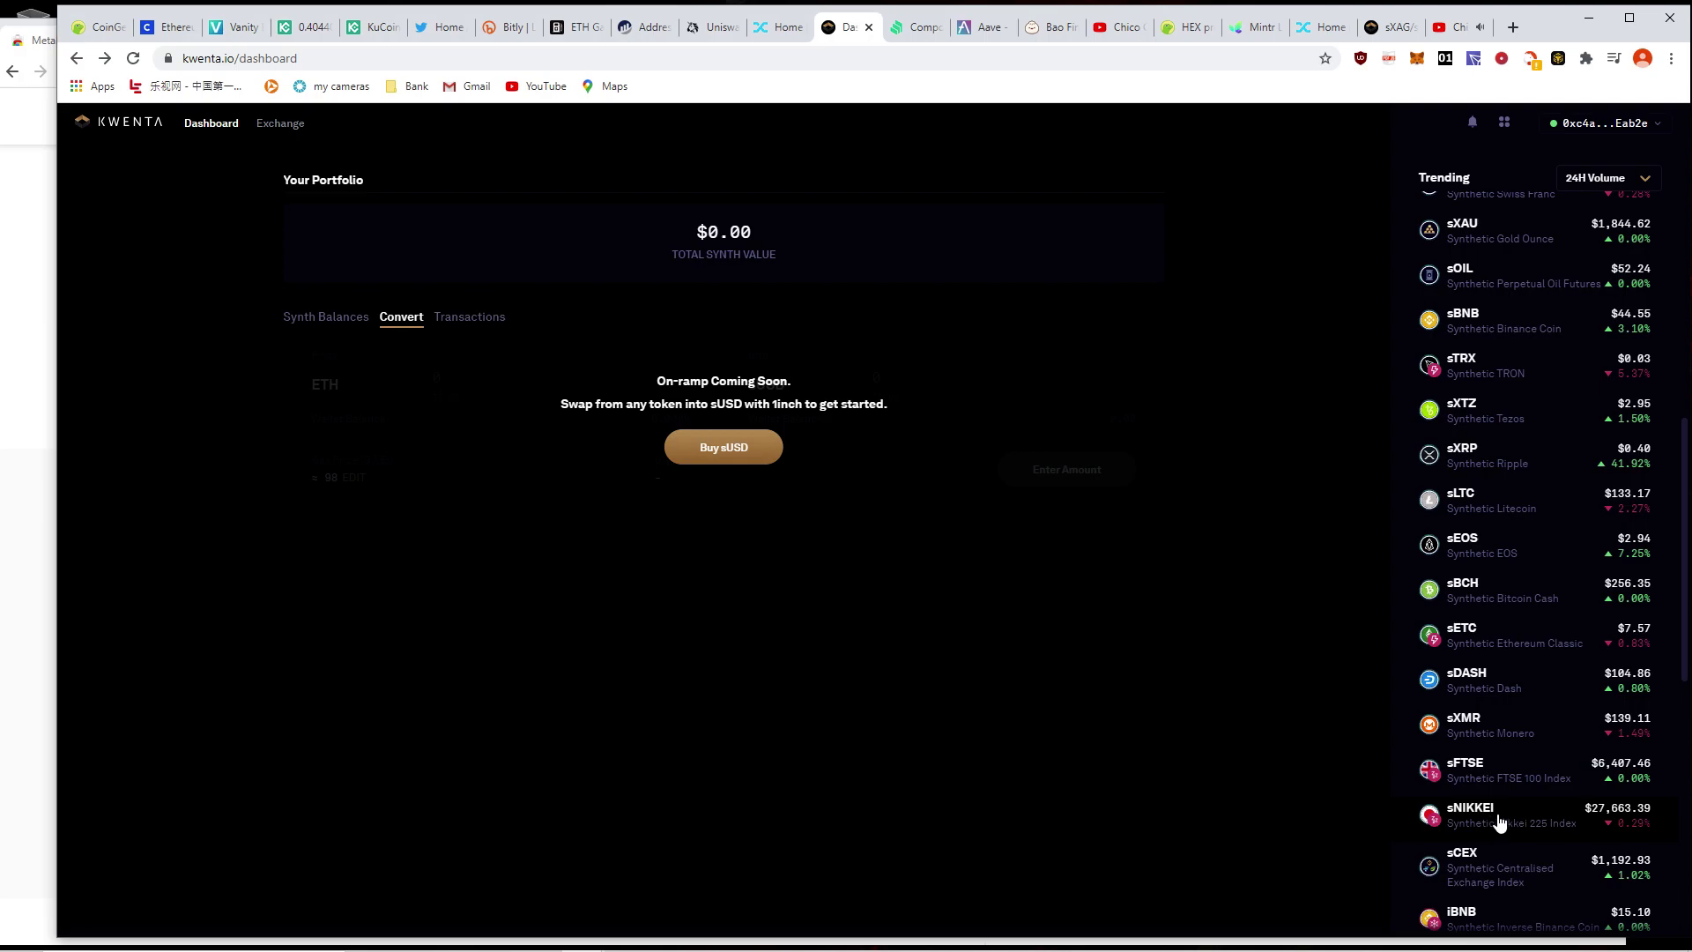
{"action": "scroll", "coordinate": [1529, 823], "scroll_direction": "down", "scroll_amount": 5}
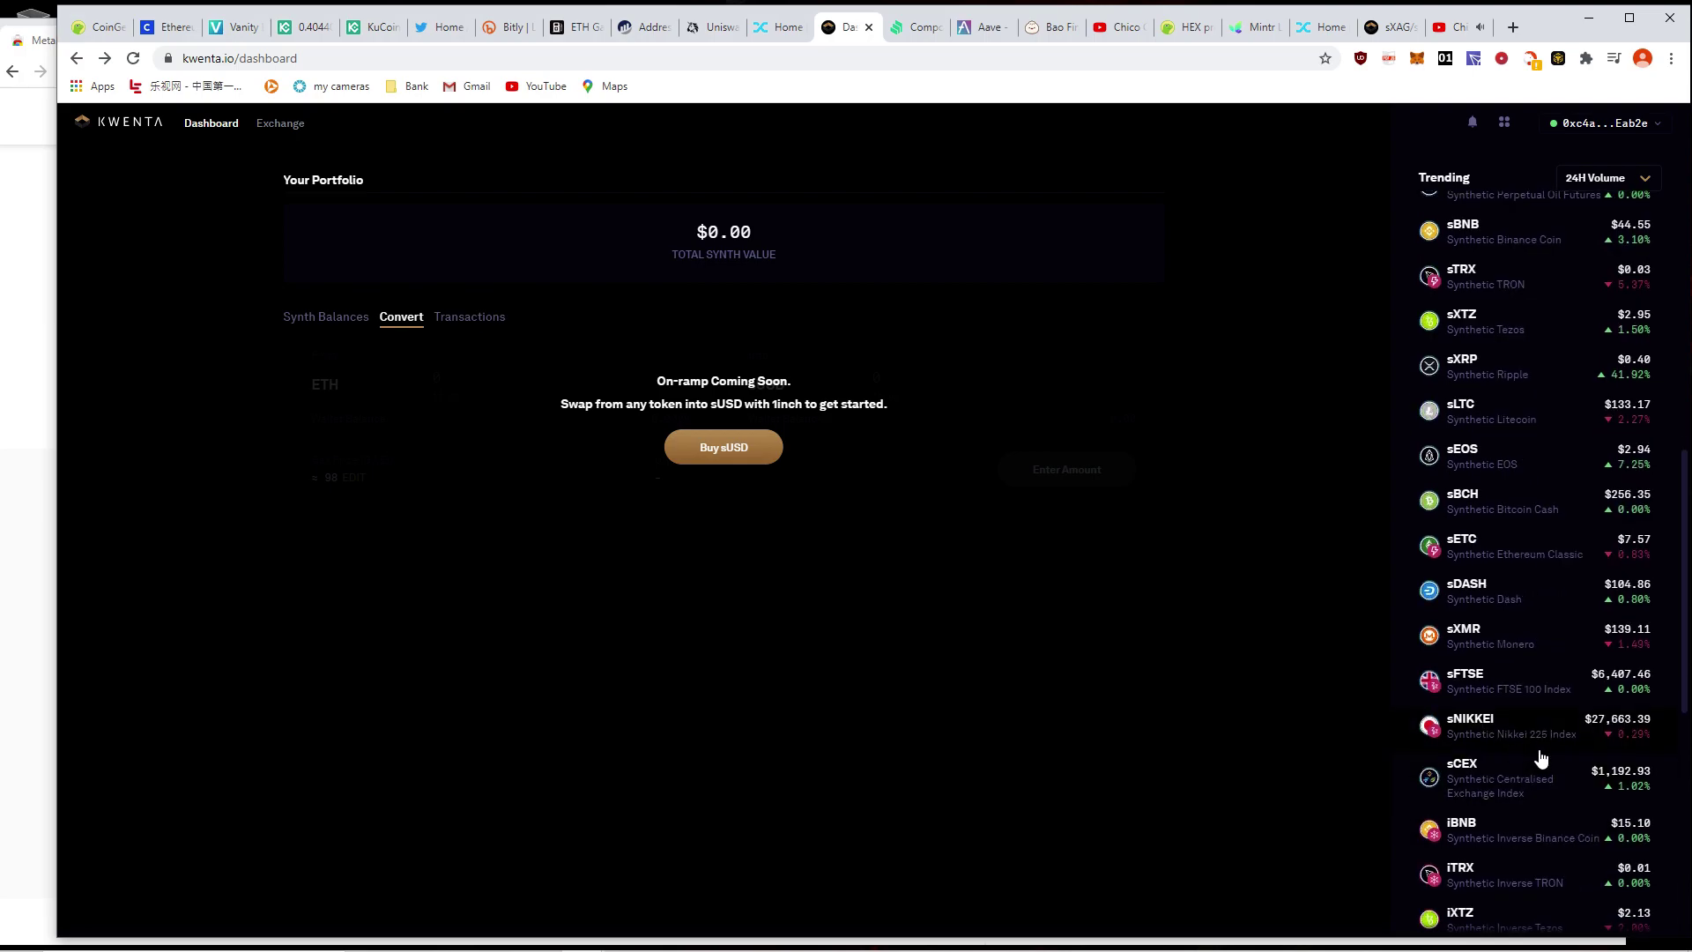
- Look through the inverse tokens at the end of Kwenta's trending list, and bring up the Synthetix staking home page
{"action": "scroll", "coordinate": [1564, 748], "scroll_direction": "down", "scroll_amount": 5}
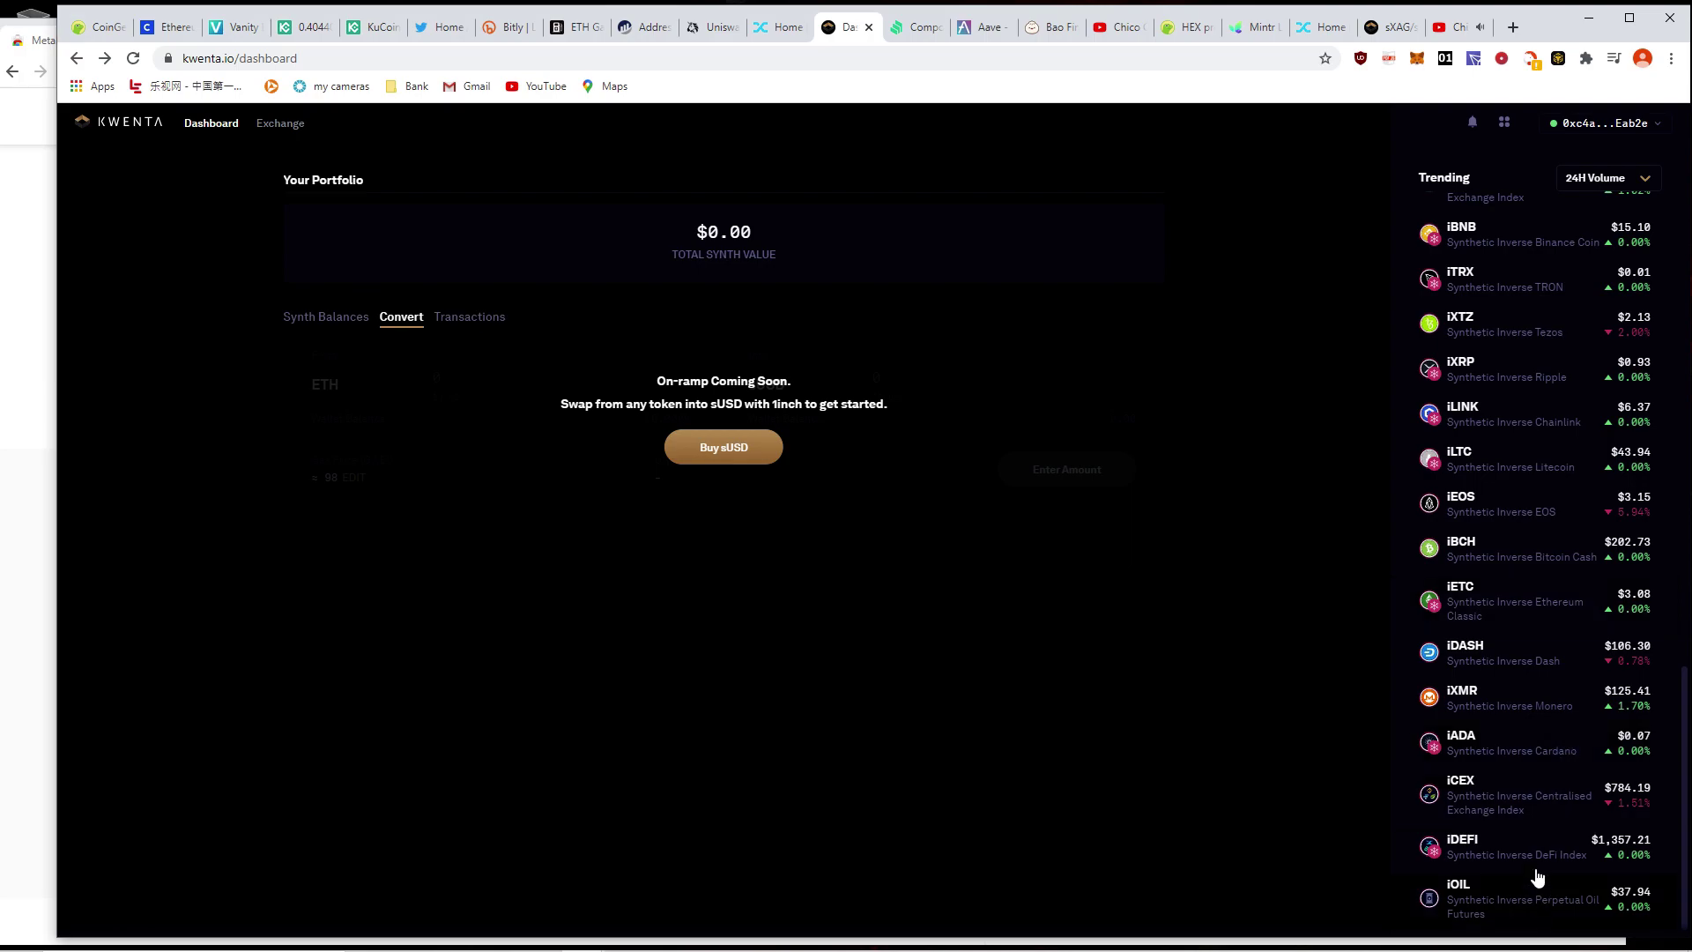
{"action": "scroll", "coordinate": [1529, 555], "scroll_direction": "up", "scroll_amount": 1}
{"action": "scroll", "coordinate": [1527, 547], "scroll_direction": "up", "scroll_amount": 6}
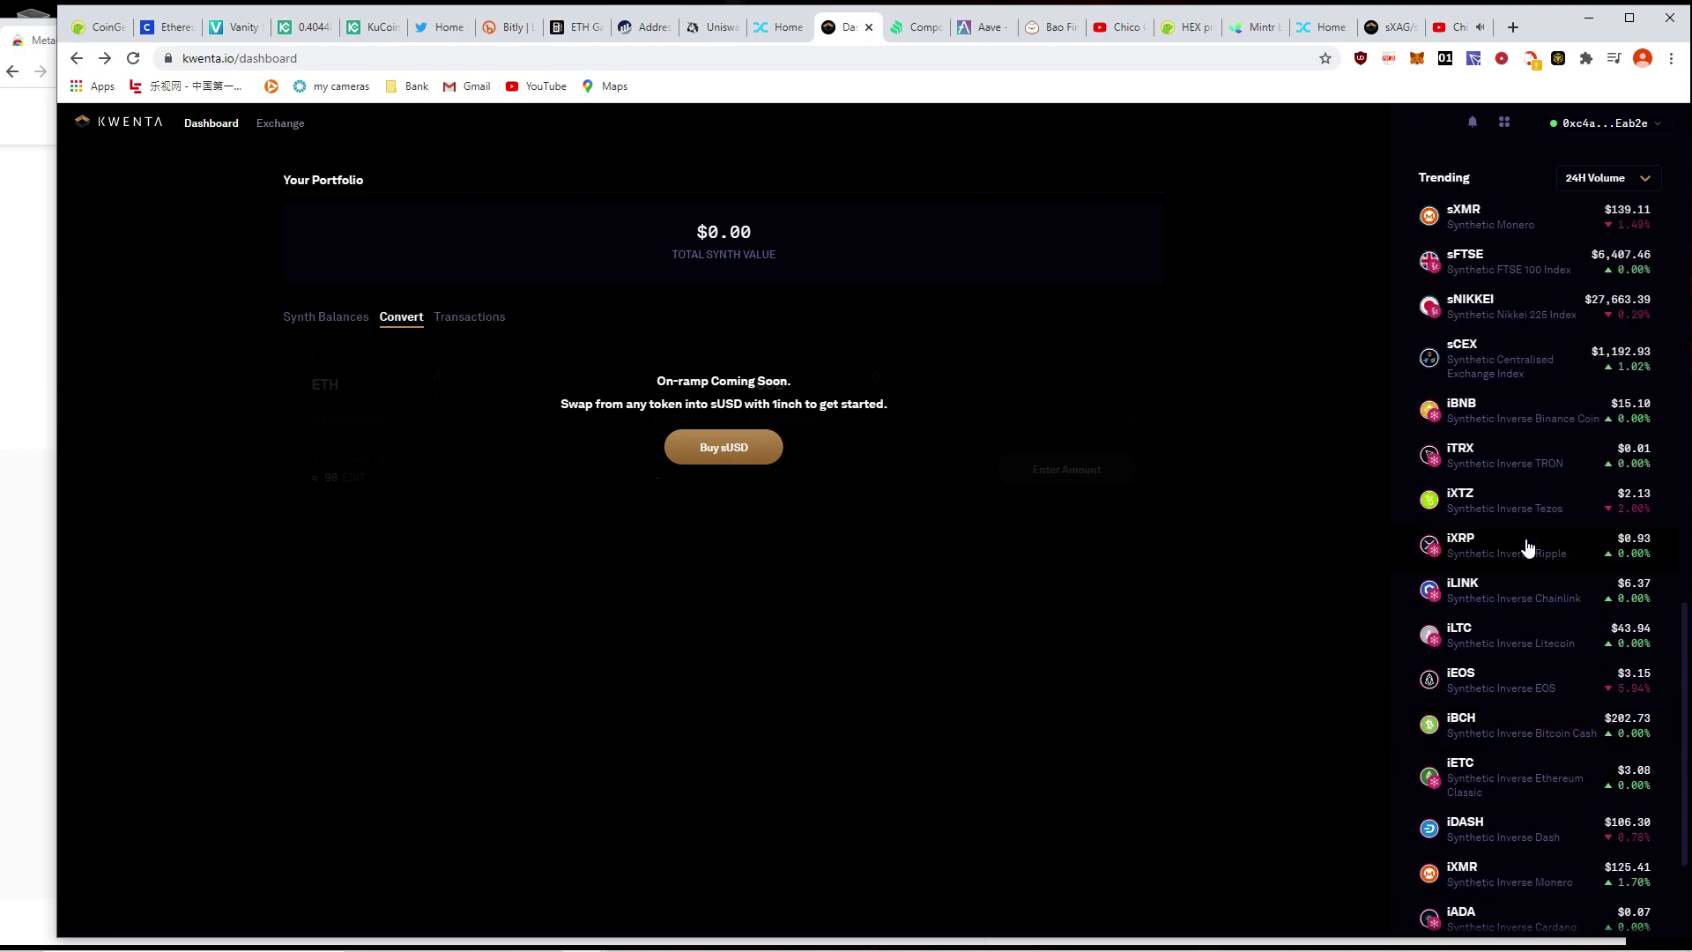
{"action": "scroll", "coordinate": [1527, 547], "scroll_direction": "up", "scroll_amount": 8}
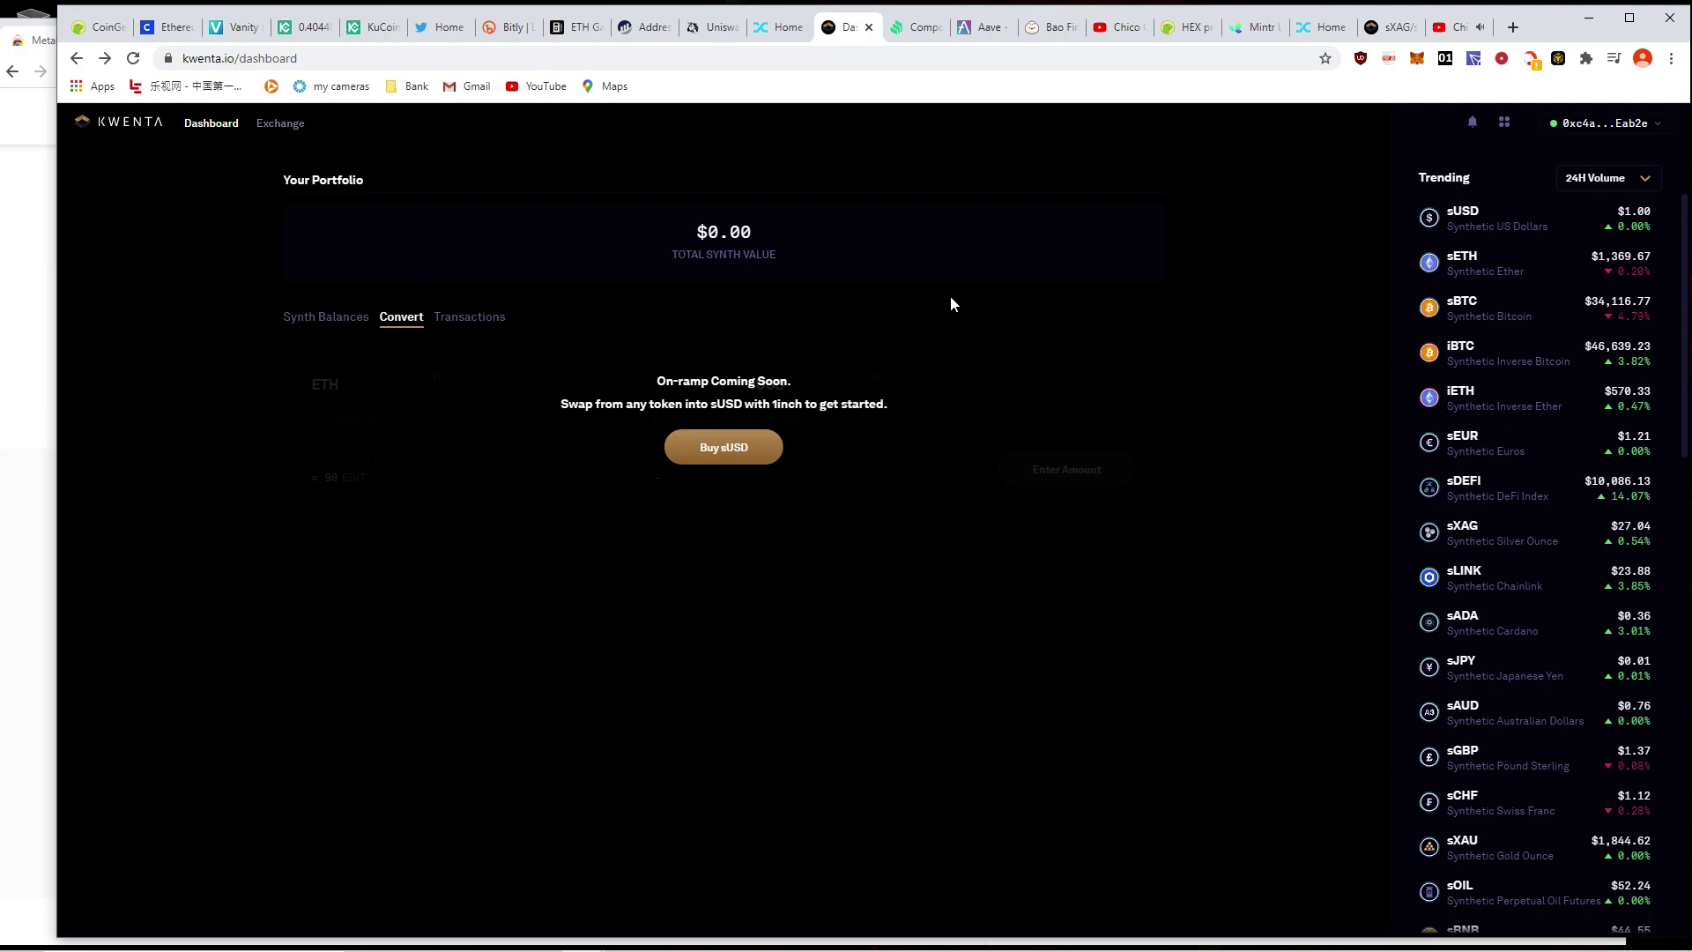
{"action": "left_click", "coordinate": [780, 27]}
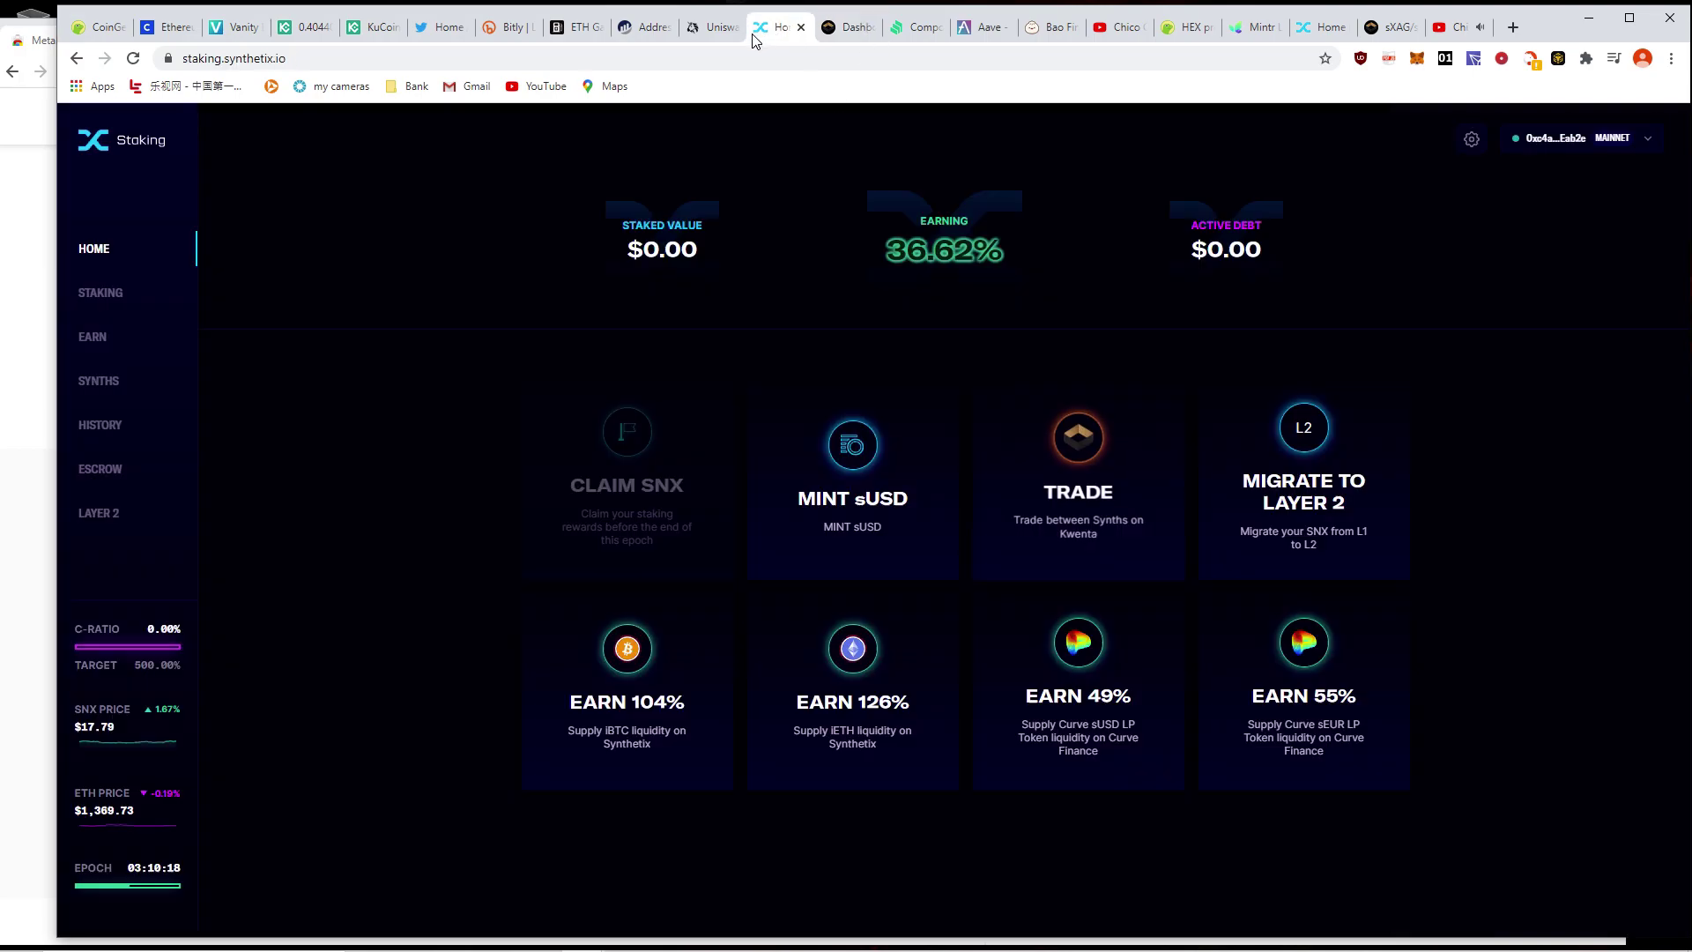
- On the Compound dashboard, look through the supply and borrow markets and view the supply details for Ether
{"action": "left_click", "coordinate": [902, 30]}
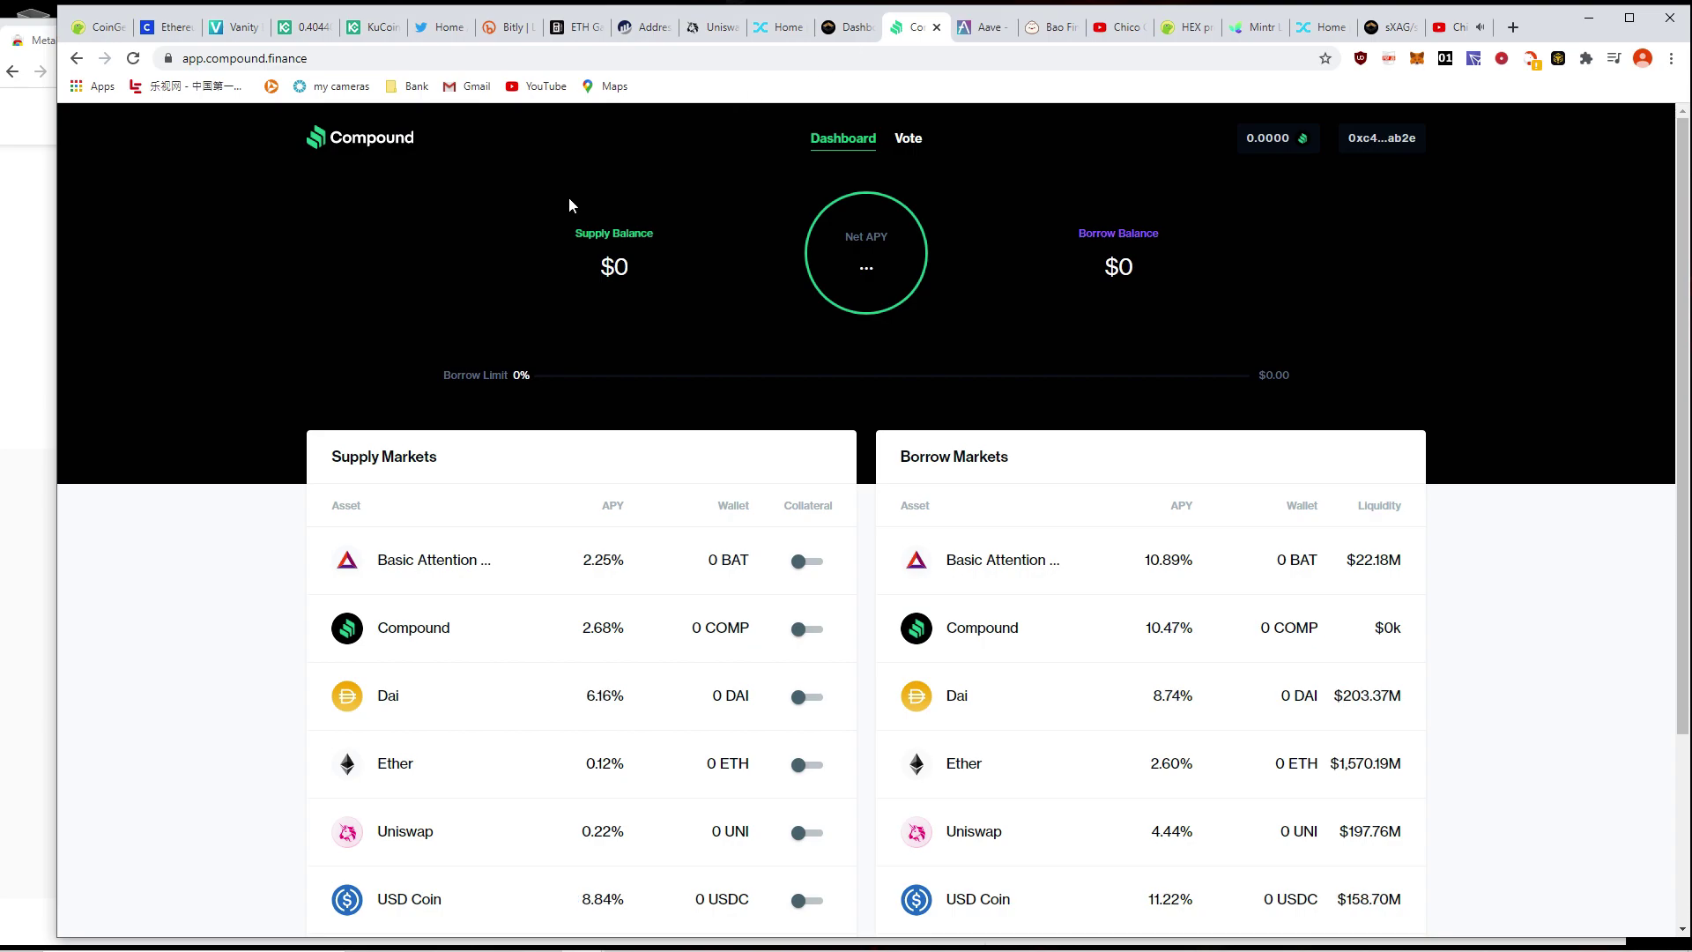
{"action": "scroll", "coordinate": [428, 745], "scroll_direction": "down", "scroll_amount": 1}
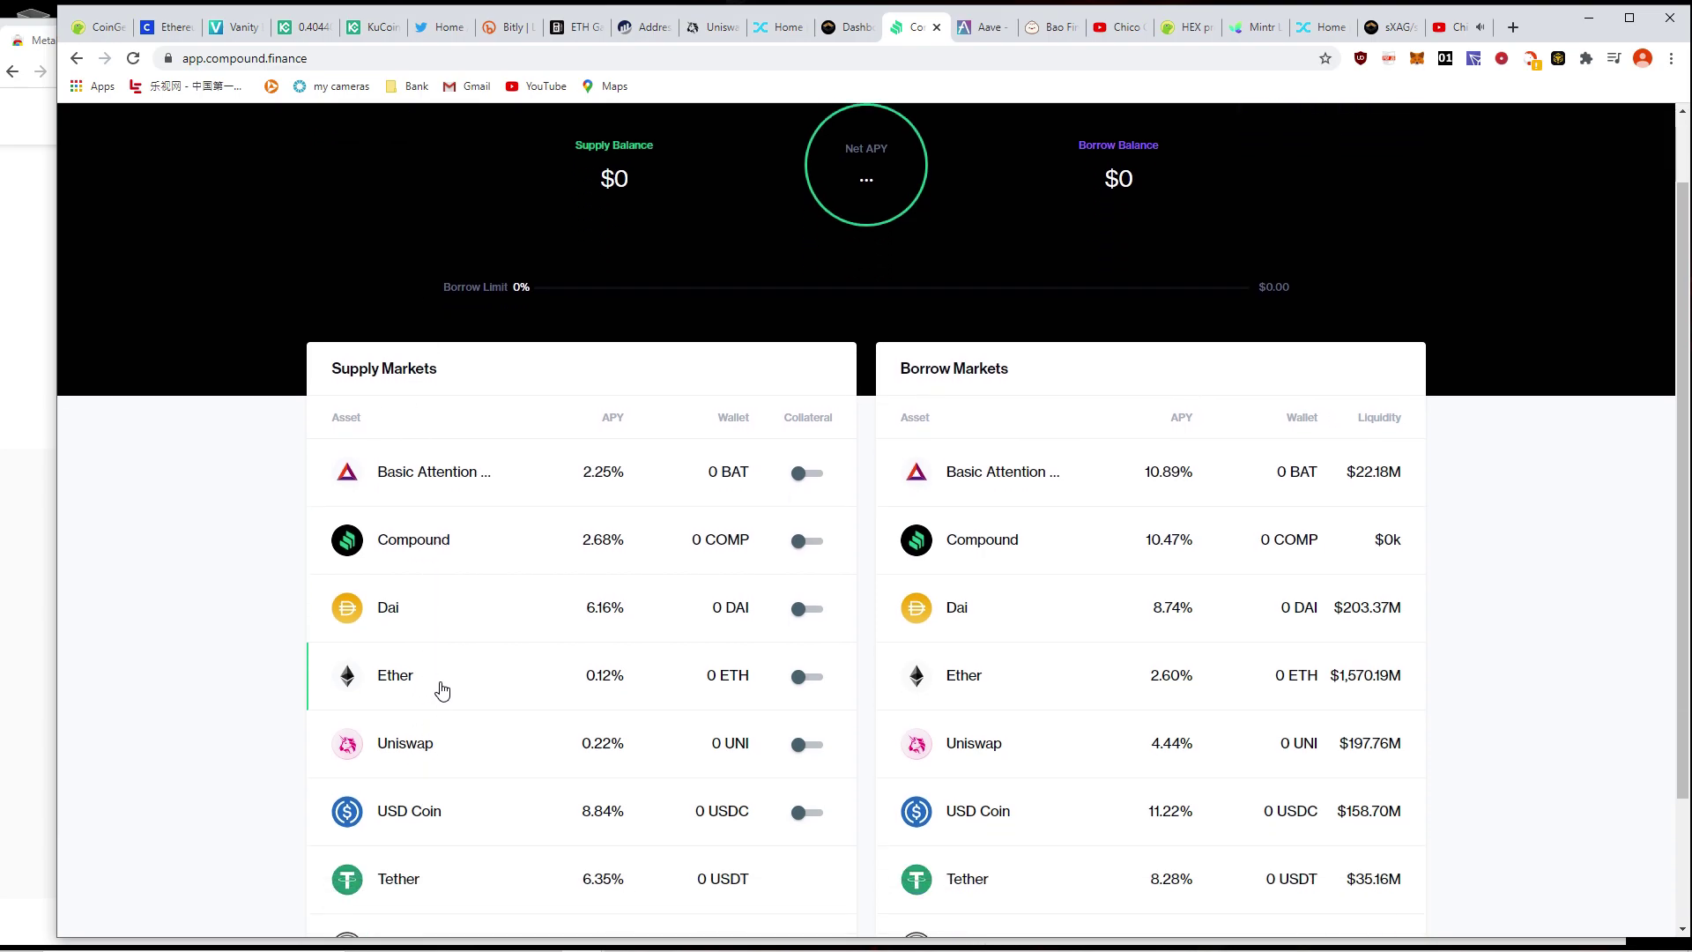
{"action": "scroll", "coordinate": [1112, 533], "scroll_direction": "down", "scroll_amount": 1}
{"action": "scroll", "coordinate": [1101, 524], "scroll_direction": "down", "scroll_amount": 2}
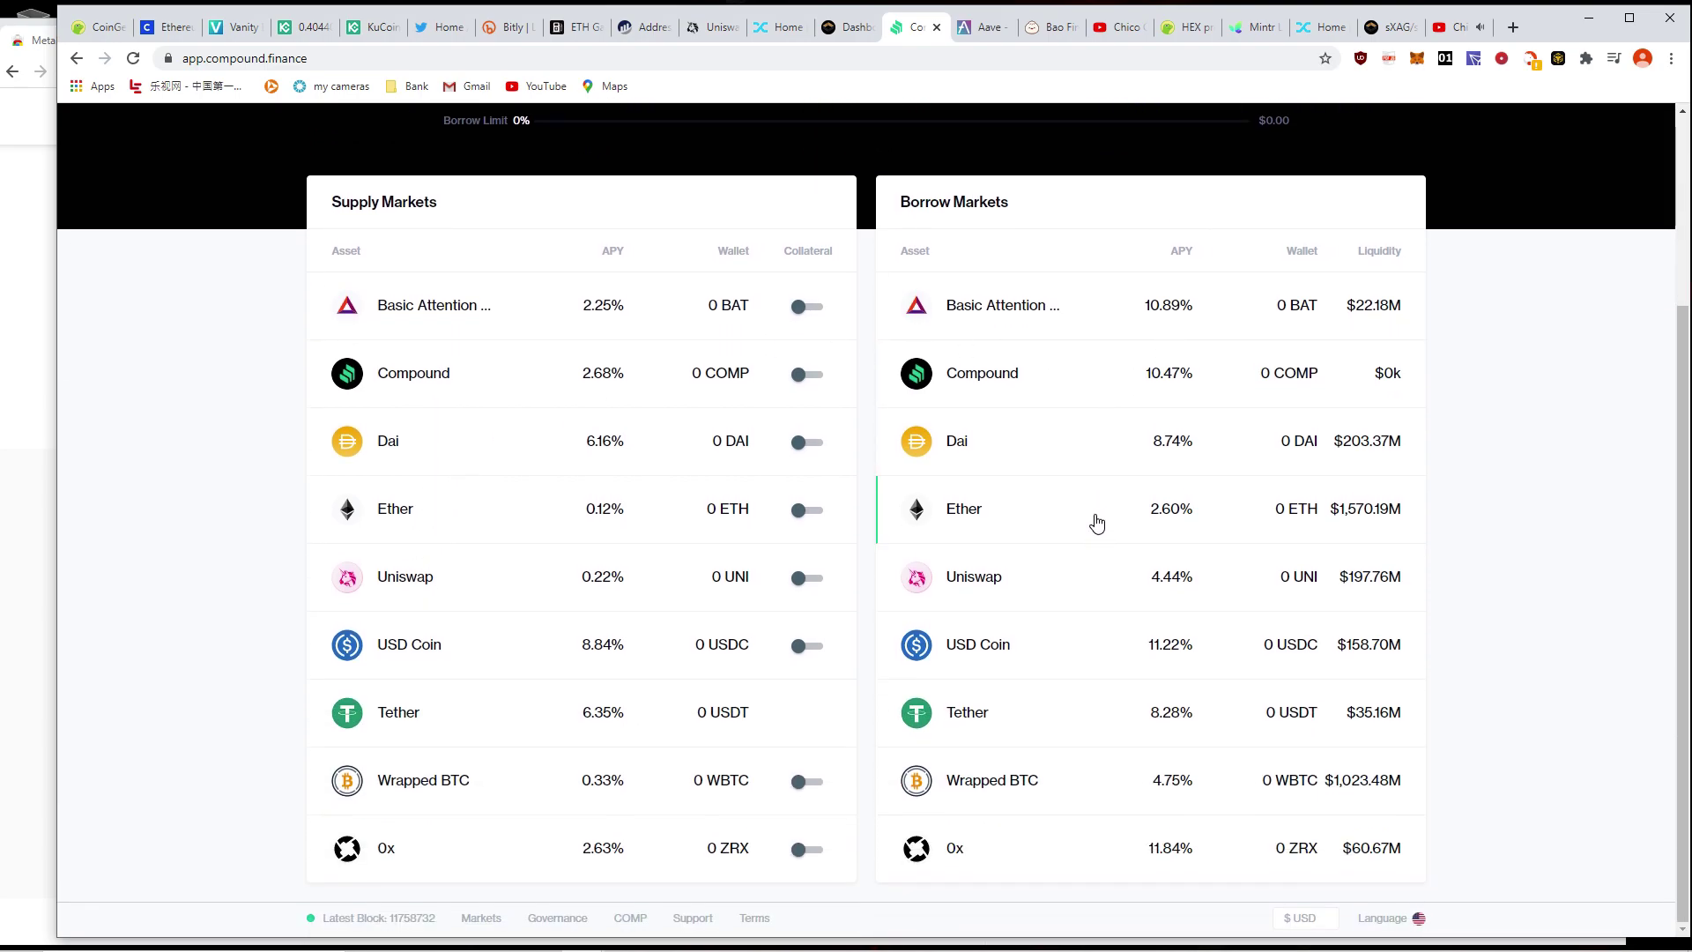
{"action": "scroll", "coordinate": [1097, 520], "scroll_direction": "up", "scroll_amount": 3}
{"action": "scroll", "coordinate": [1121, 511], "scroll_direction": "down", "scroll_amount": 1}
{"action": "scroll", "coordinate": [1121, 513], "scroll_direction": "down", "scroll_amount": 1}
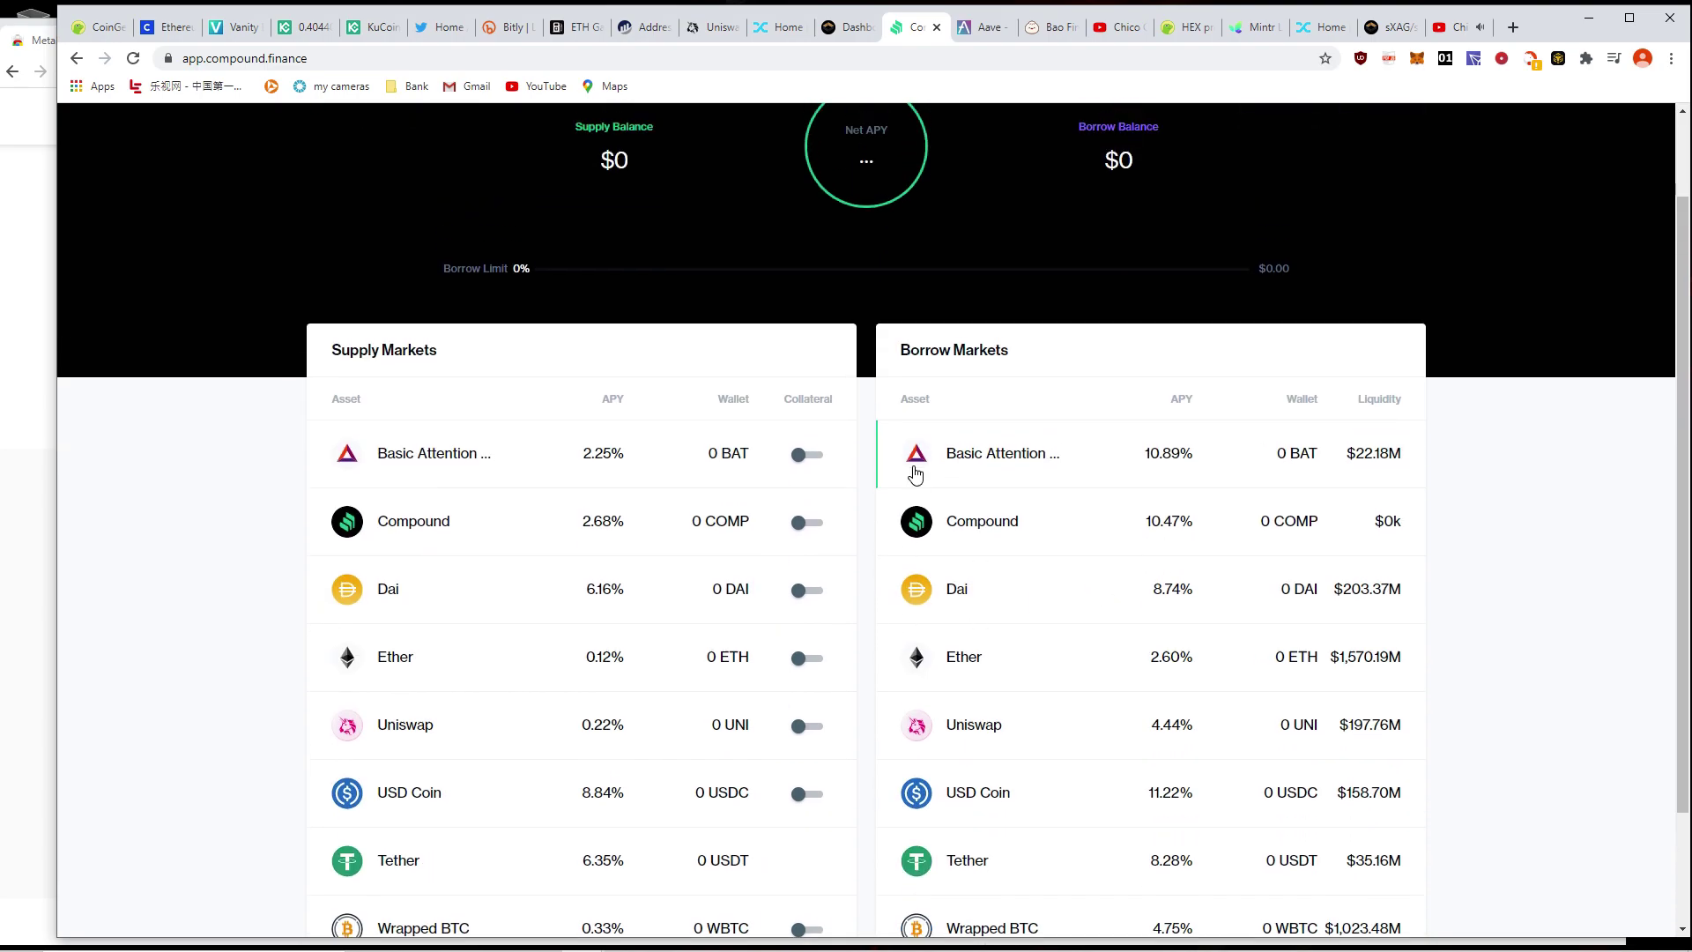
{"action": "scroll", "coordinate": [1146, 440], "scroll_direction": "up", "scroll_amount": 2}
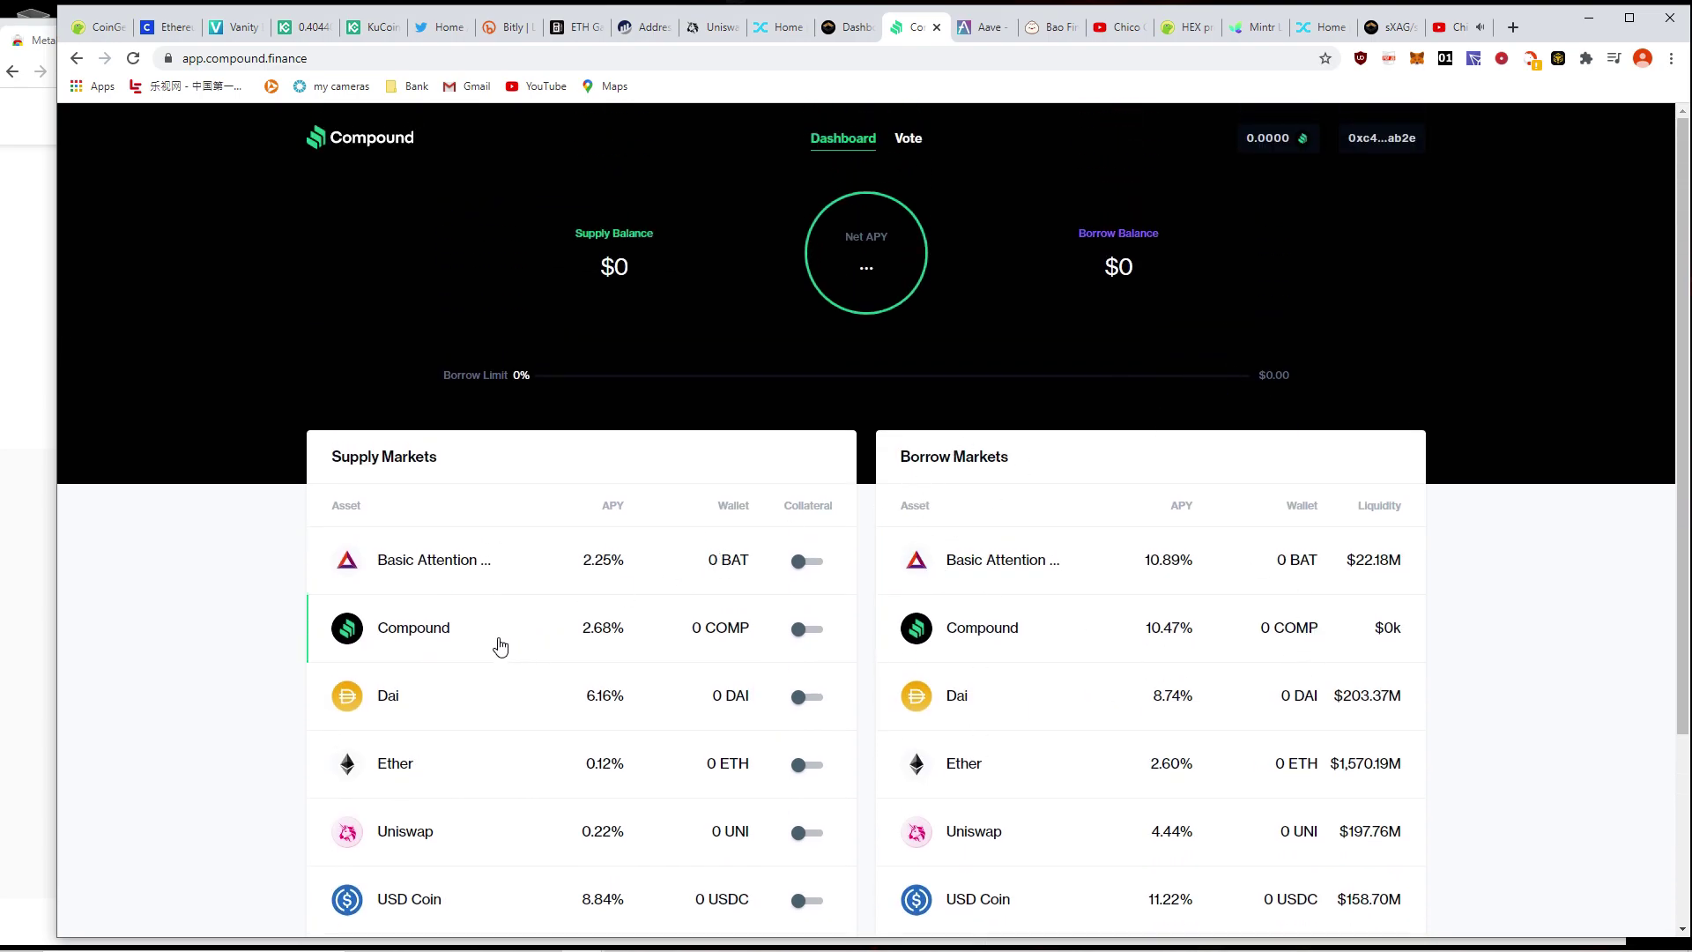
{"action": "left_click", "coordinate": [428, 757]}
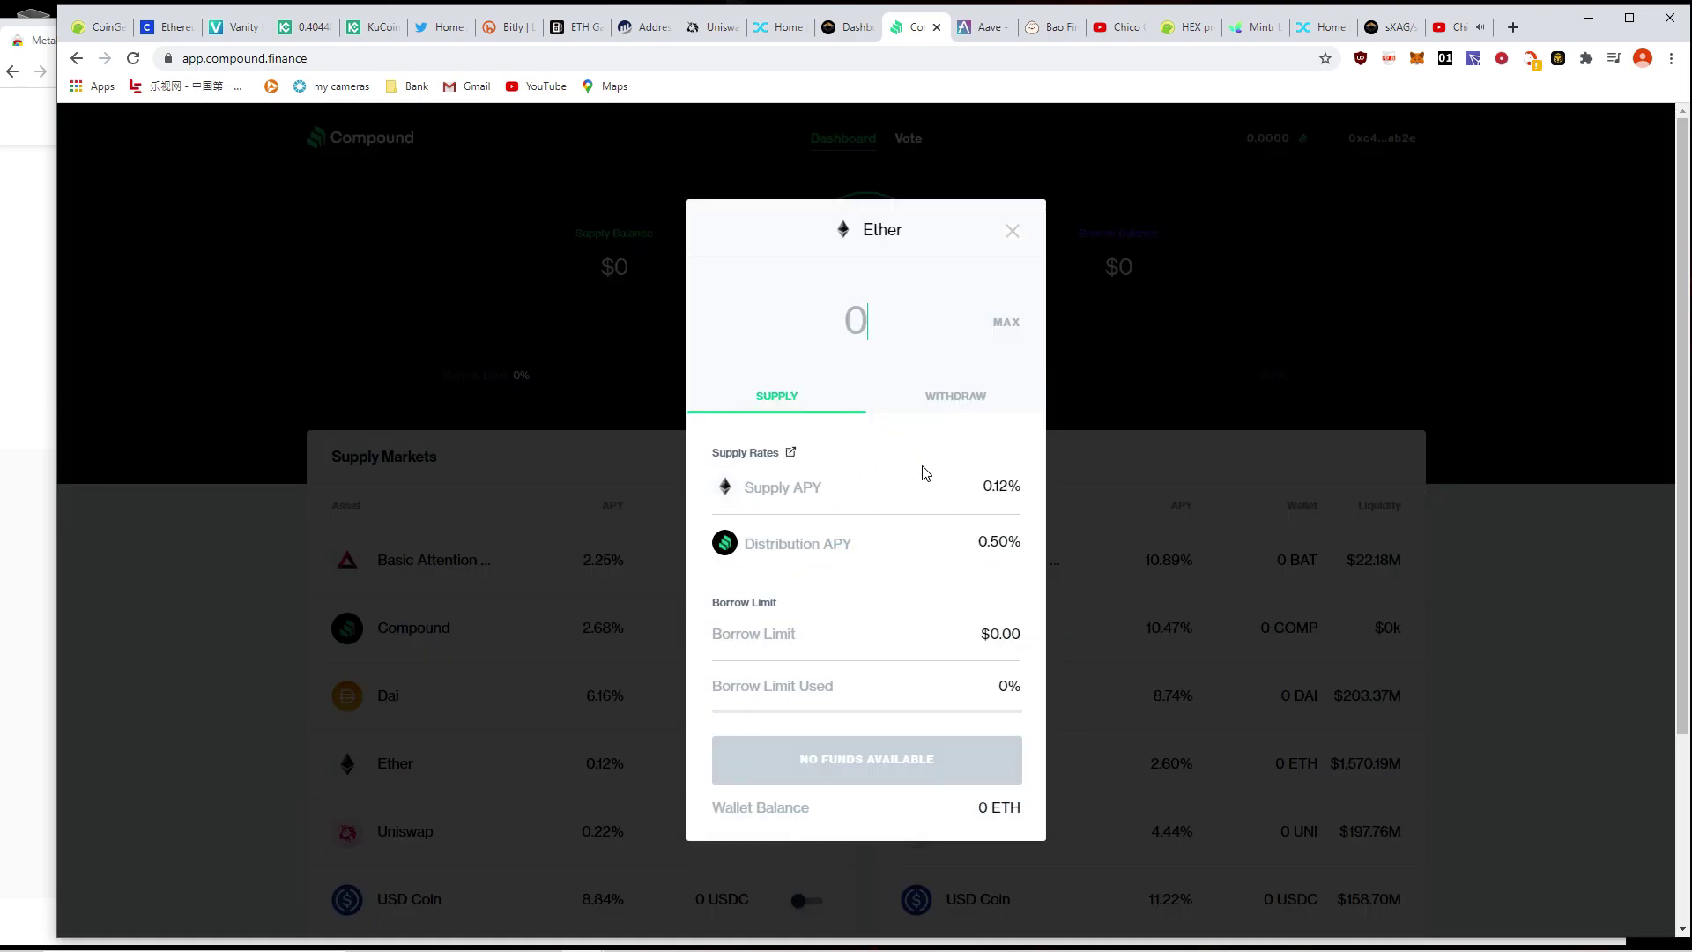
{"action": "left_click", "coordinate": [1014, 232]}
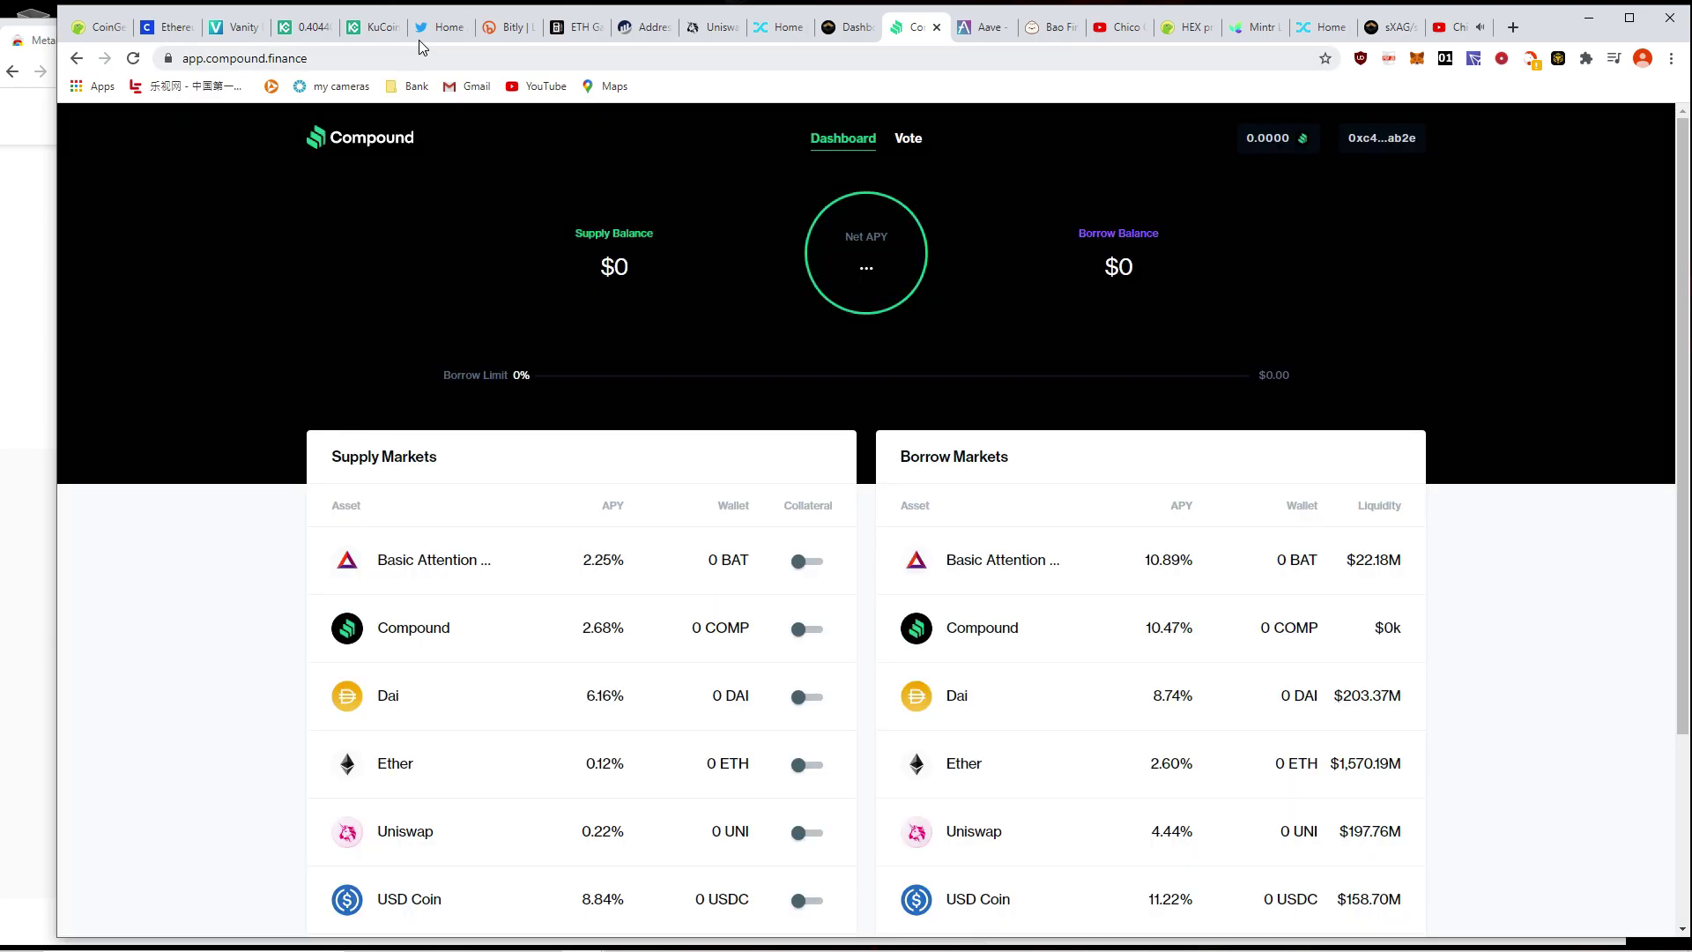
- Check the recommended gas prices on ETH Gas Station, and close the Etherscan address page
{"action": "left_click", "coordinate": [577, 27]}
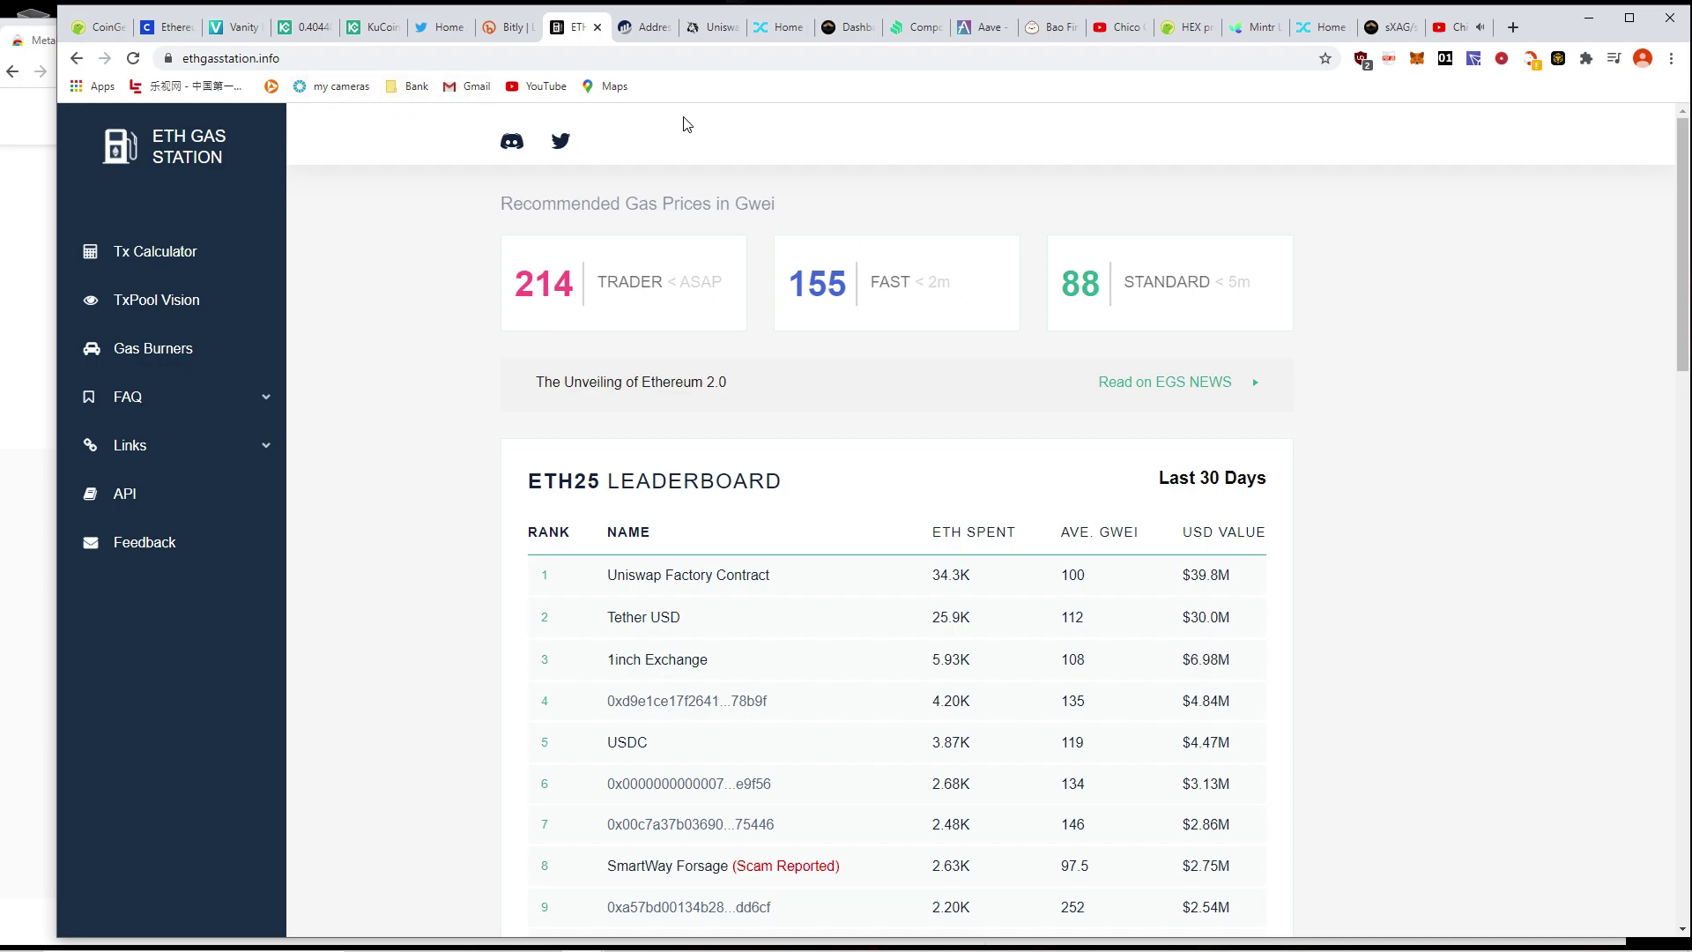
{"action": "left_click", "coordinate": [647, 30]}
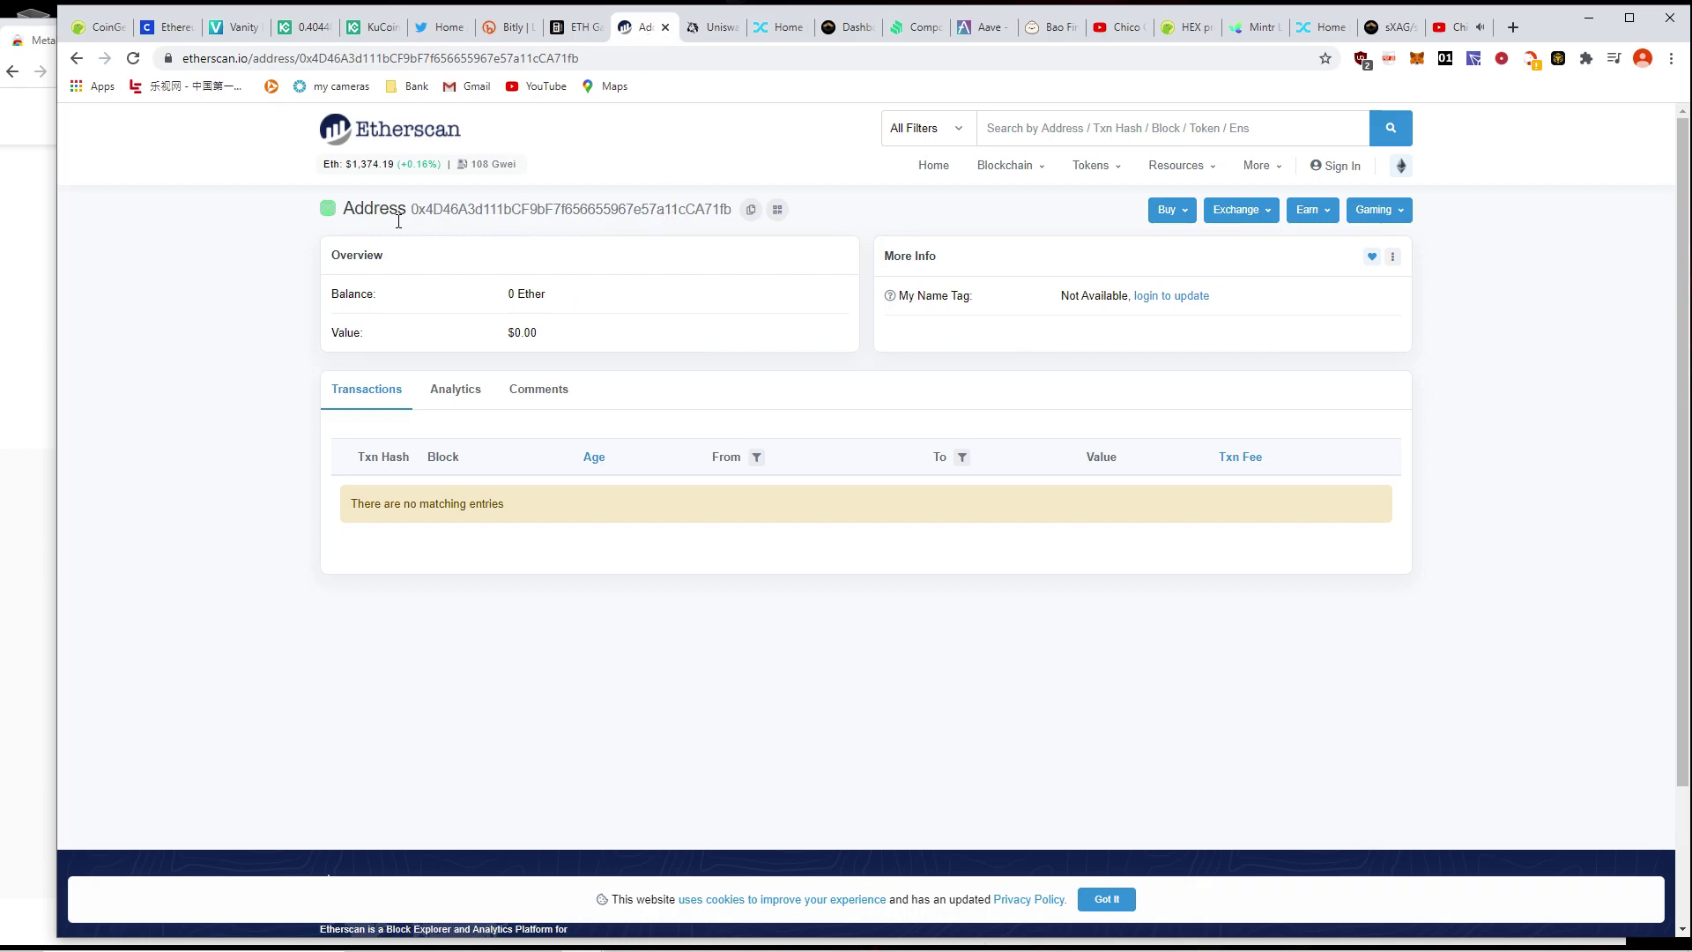
{"action": "left_click", "coordinate": [665, 27]}
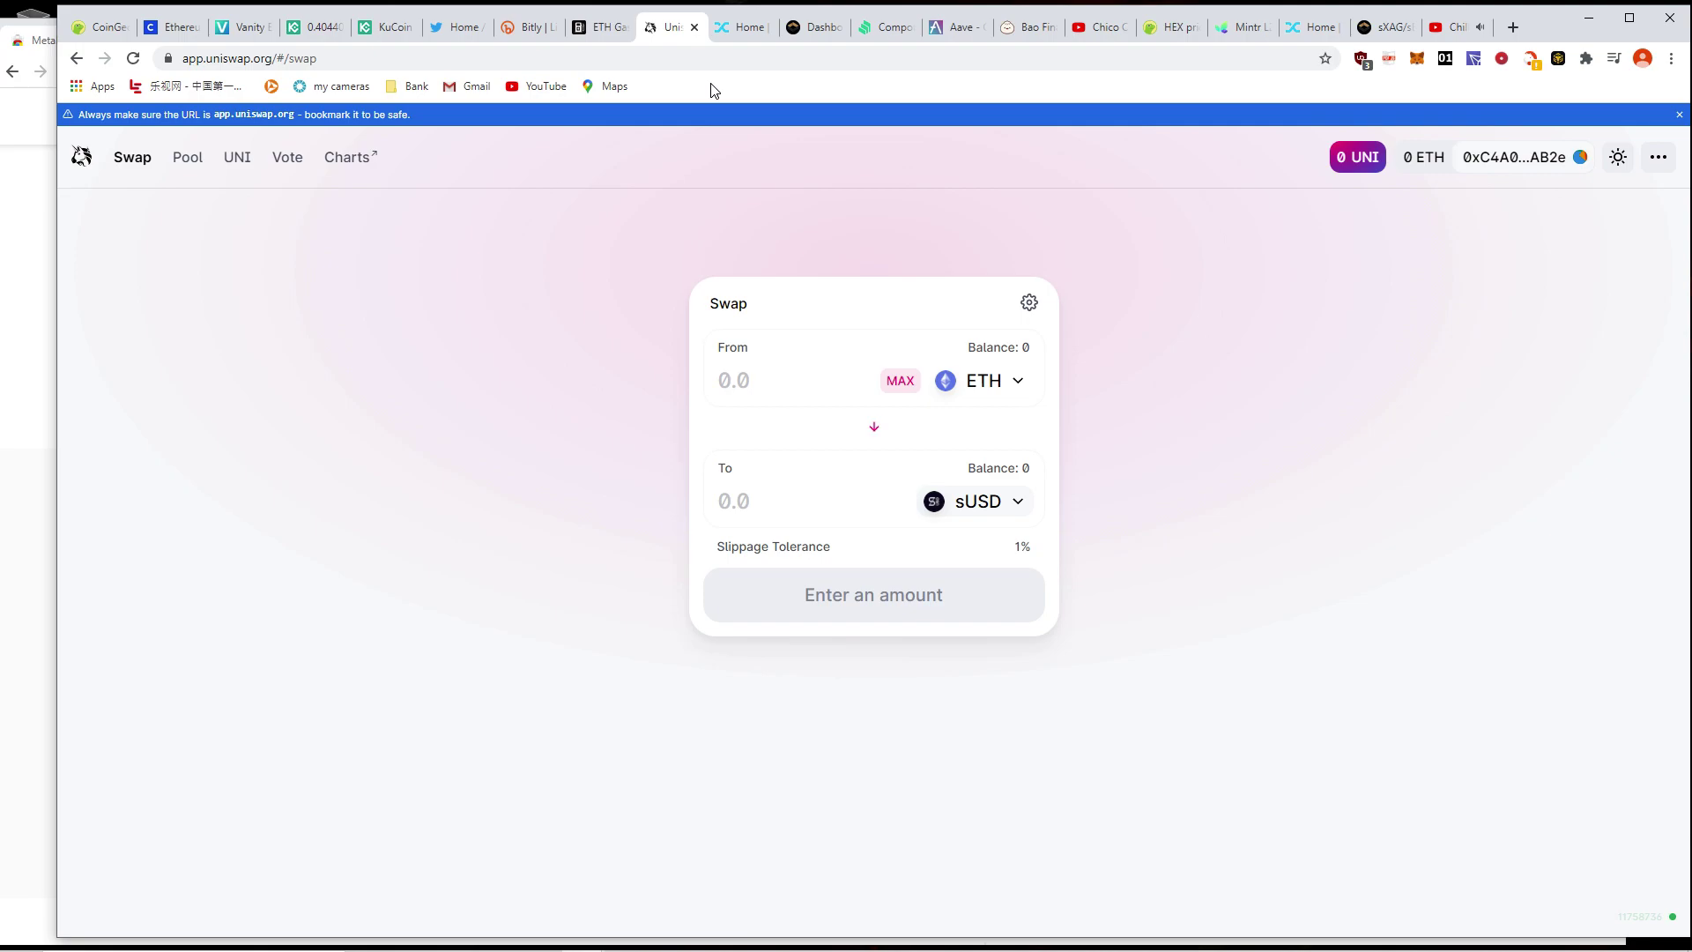
- Search YouTube for "chill hop" and play the "lofi hip hop radio - beats to study/relax to" live stream
{"action": "mouse_move", "coordinate": [754, 33]}
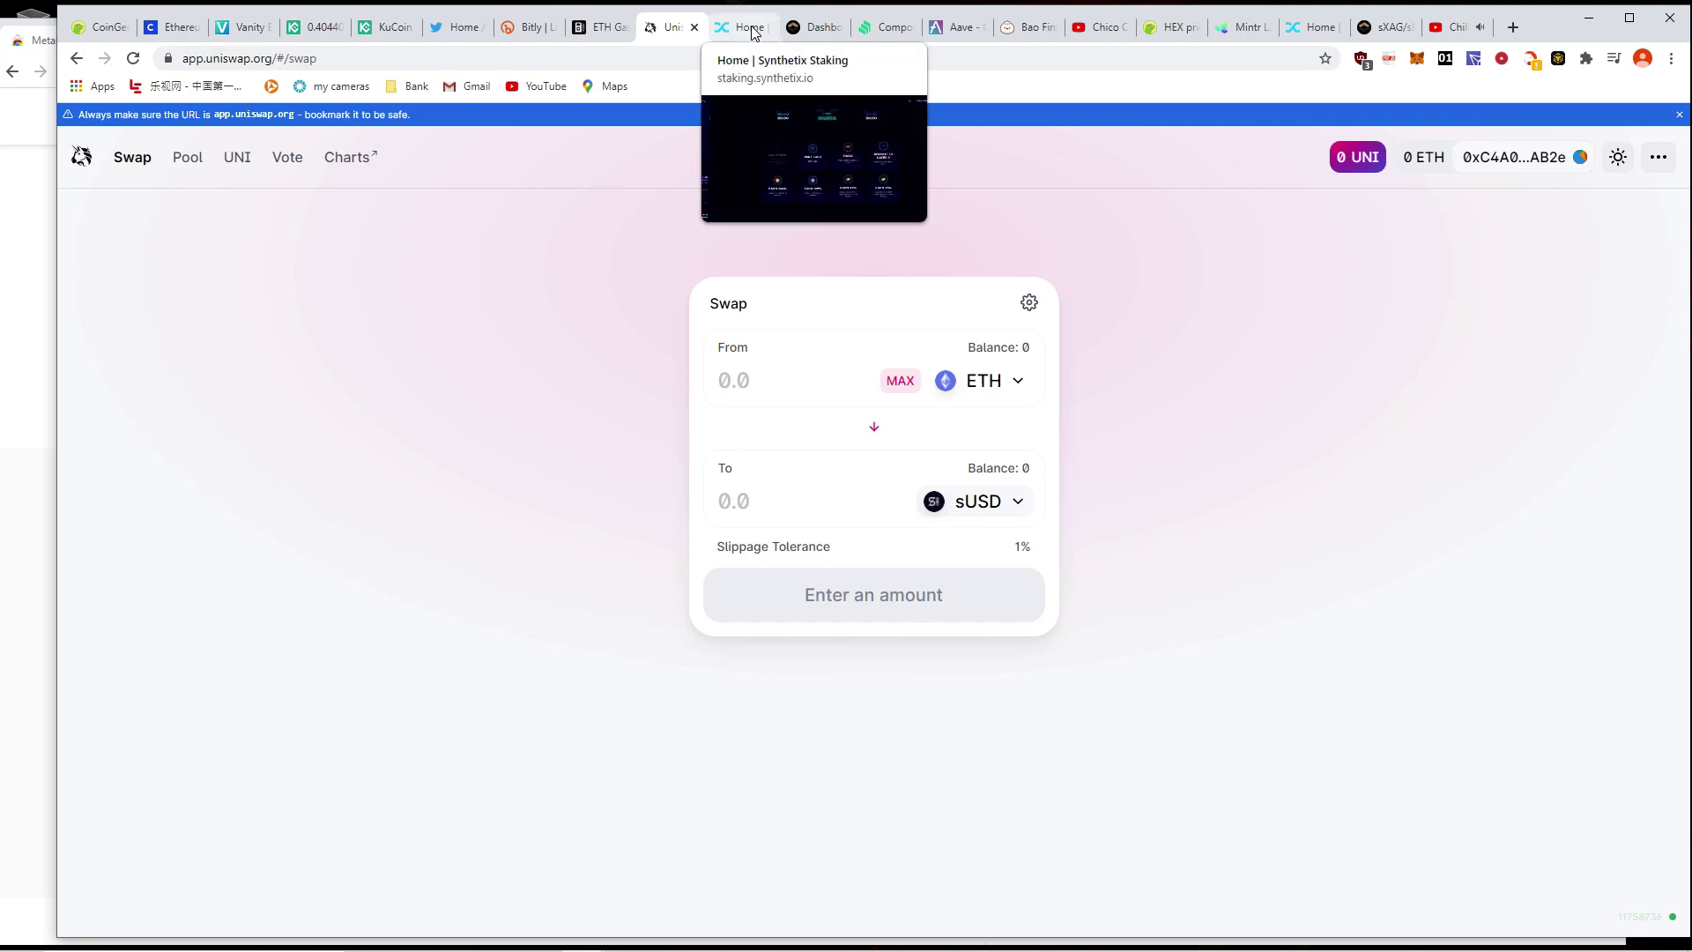
{"action": "mouse_move", "coordinate": [1450, 40]}
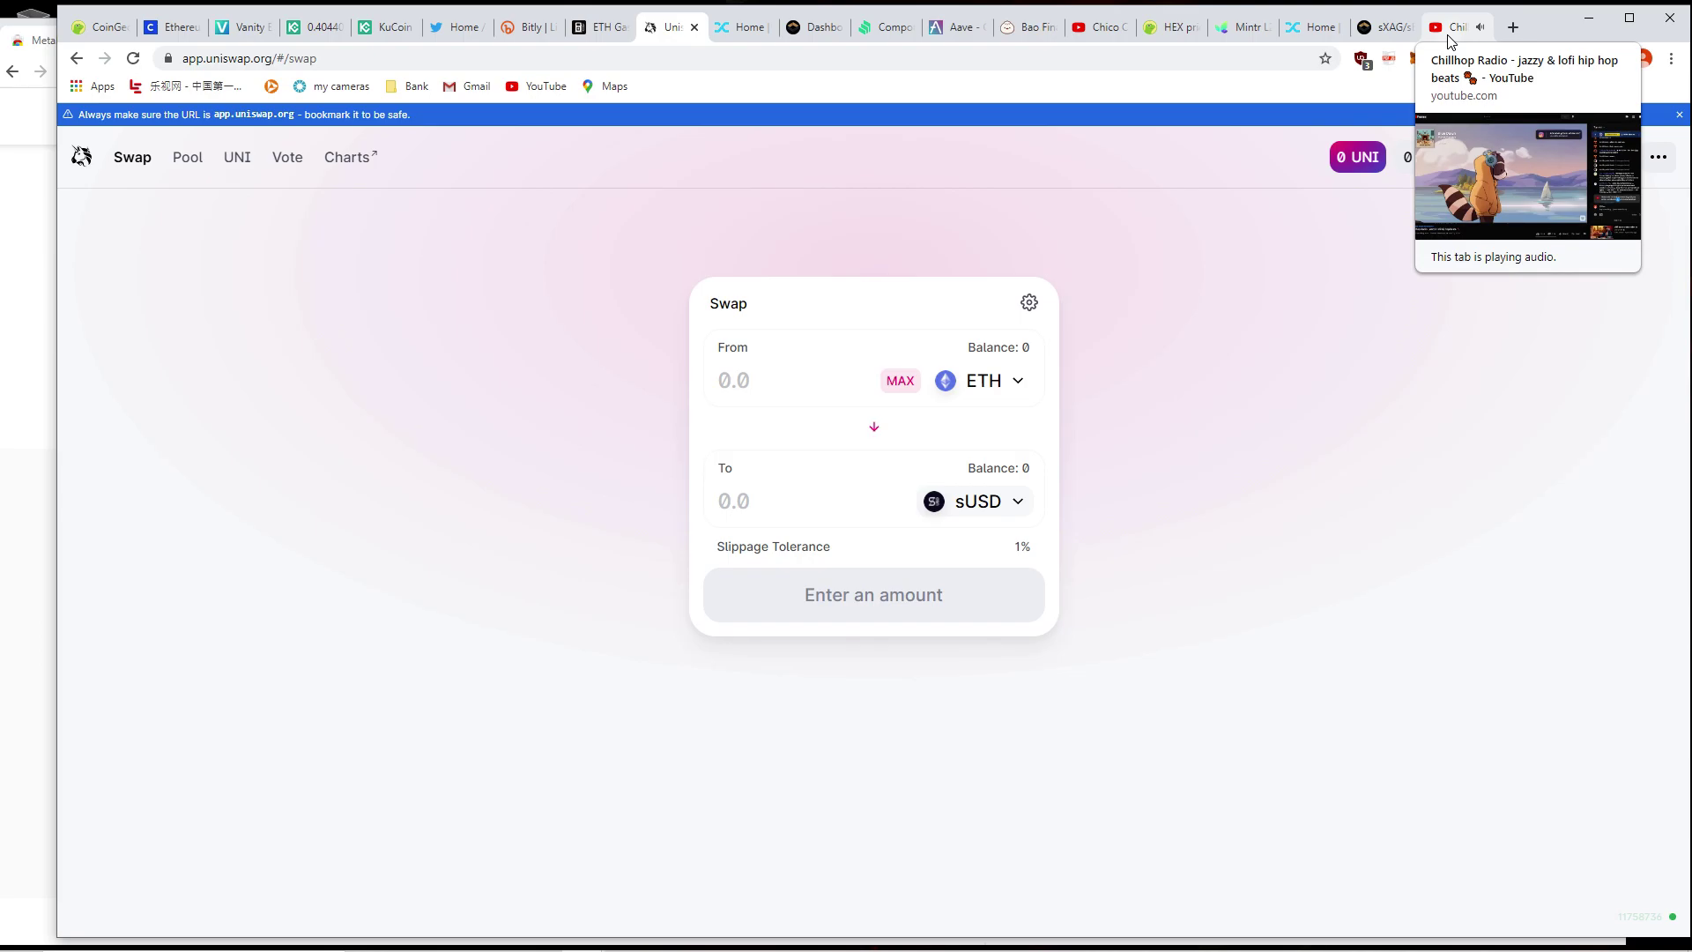
{"action": "left_click", "coordinate": [1450, 31]}
{"action": "left_click", "coordinate": [722, 130]}
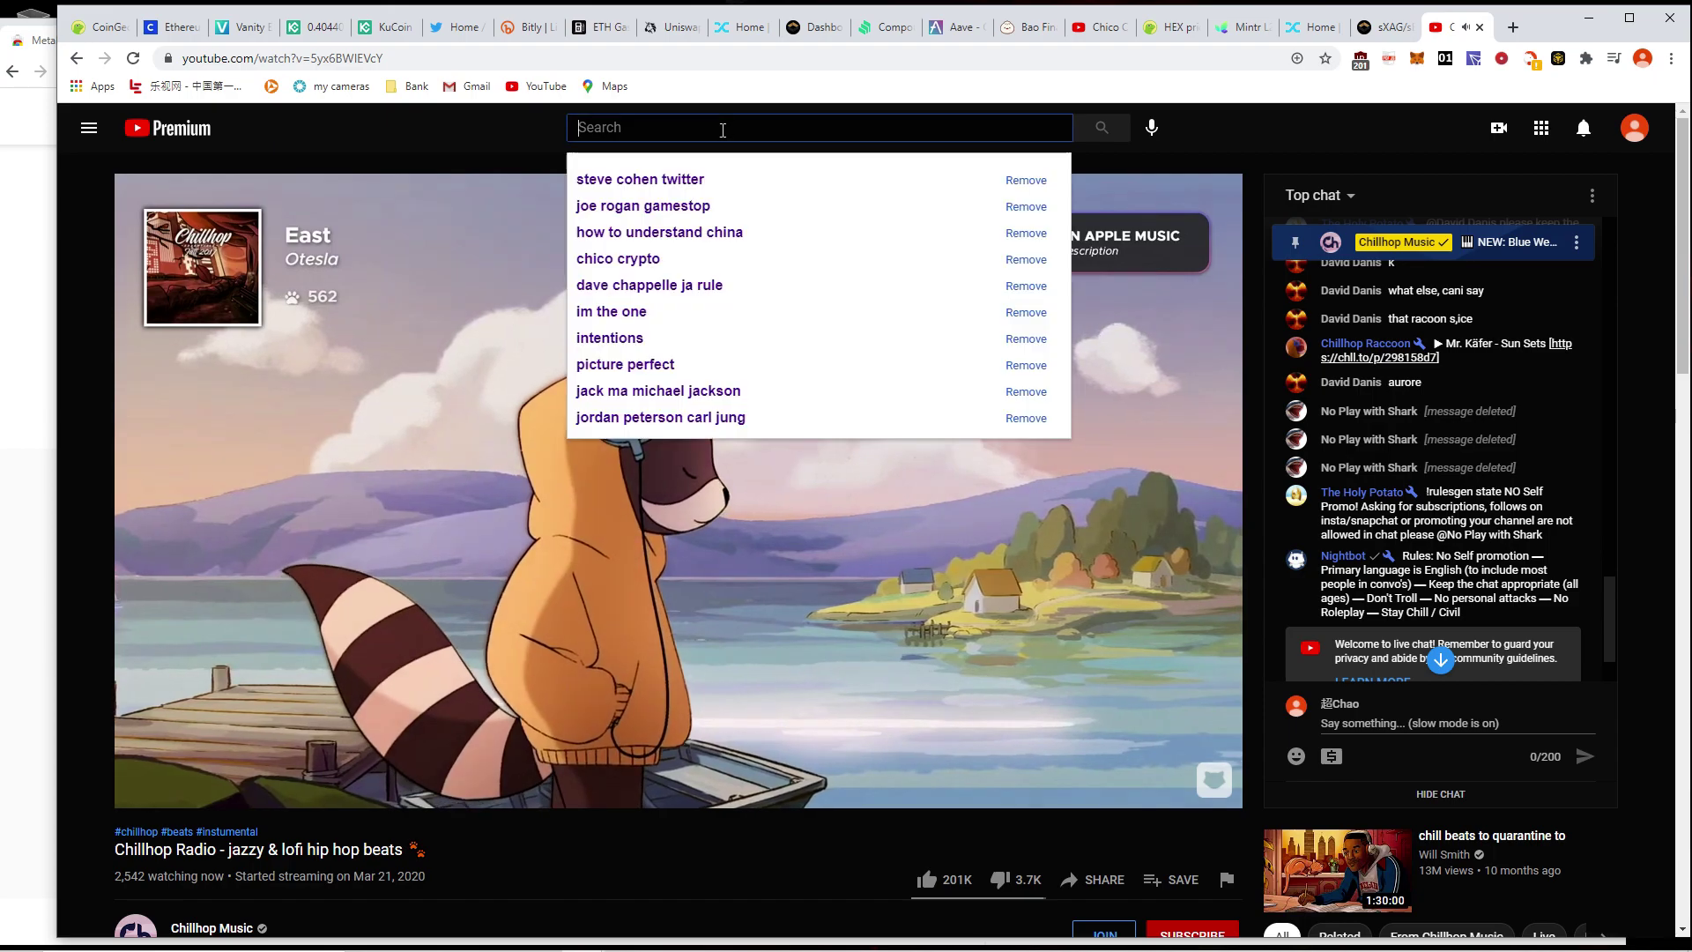
{"action": "type", "text": "chil"}
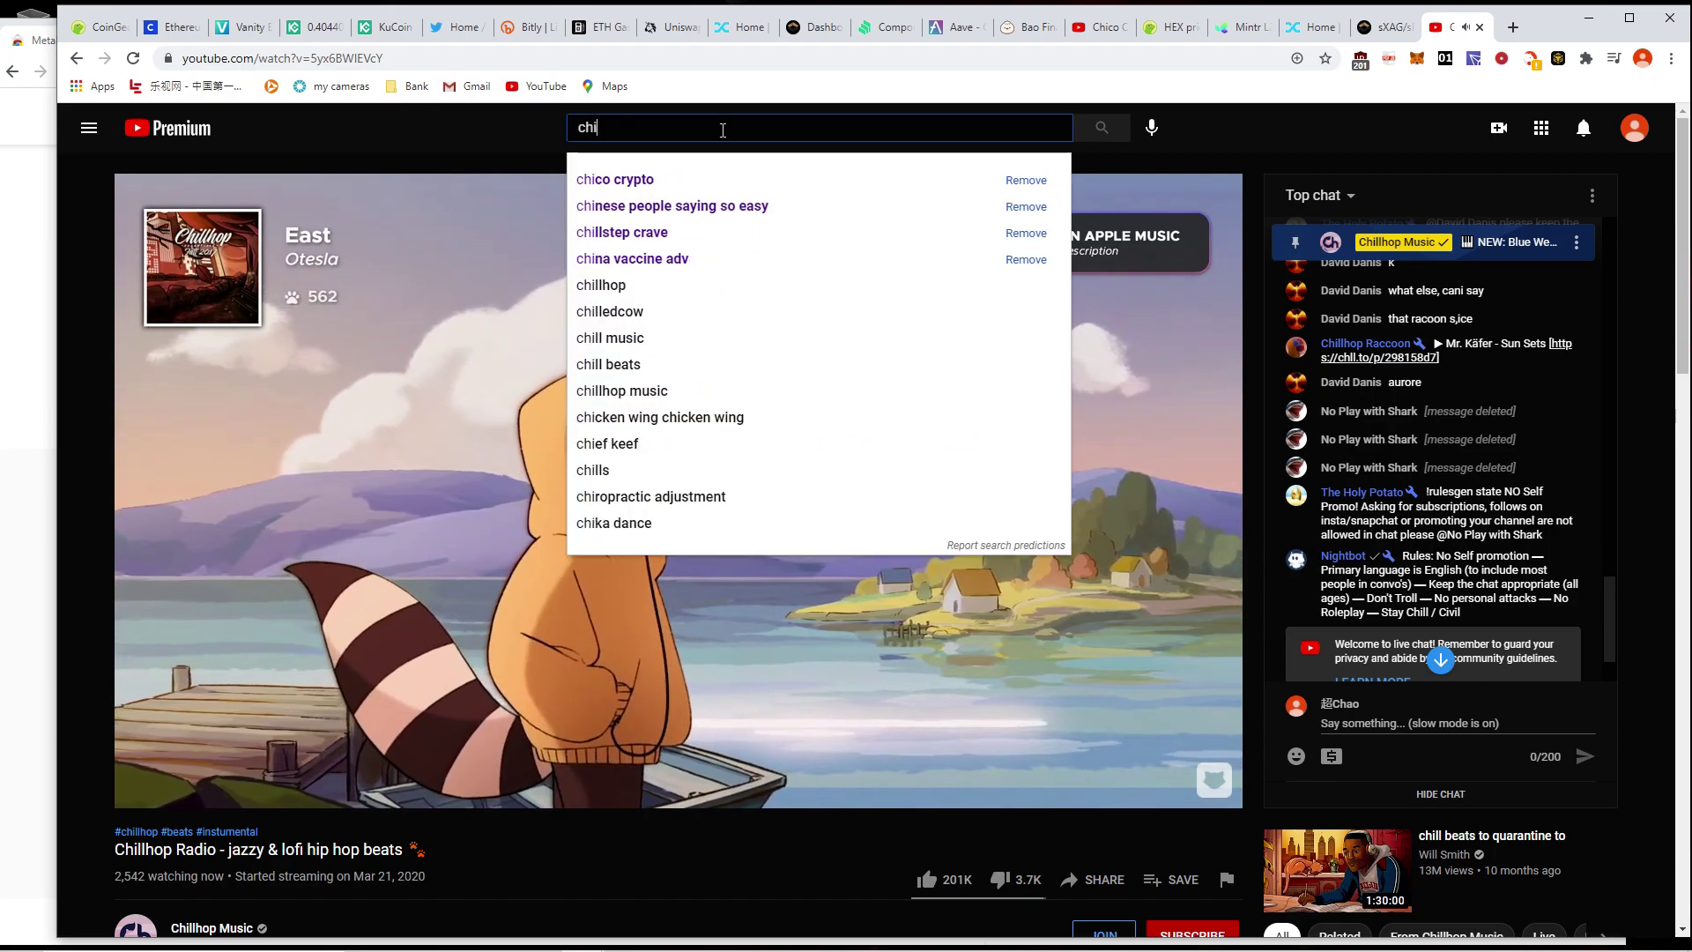
{"action": "type", "text": "l hop"}
{"action": "key", "text": "Return"}
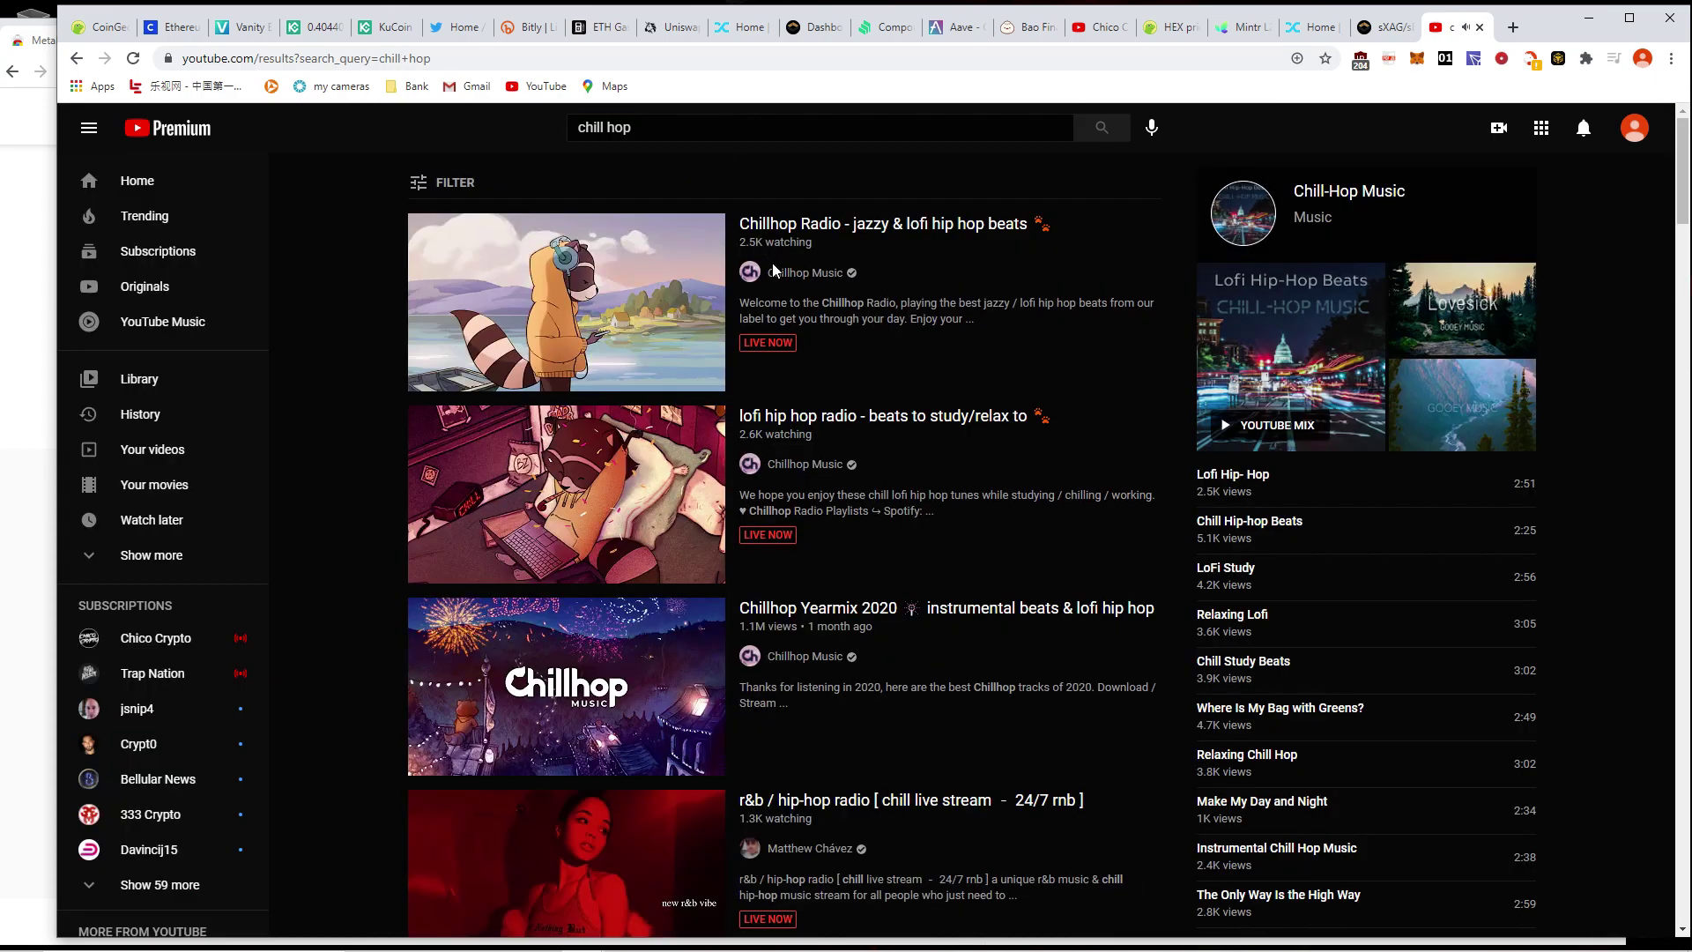
{"action": "left_click", "coordinate": [850, 427]}
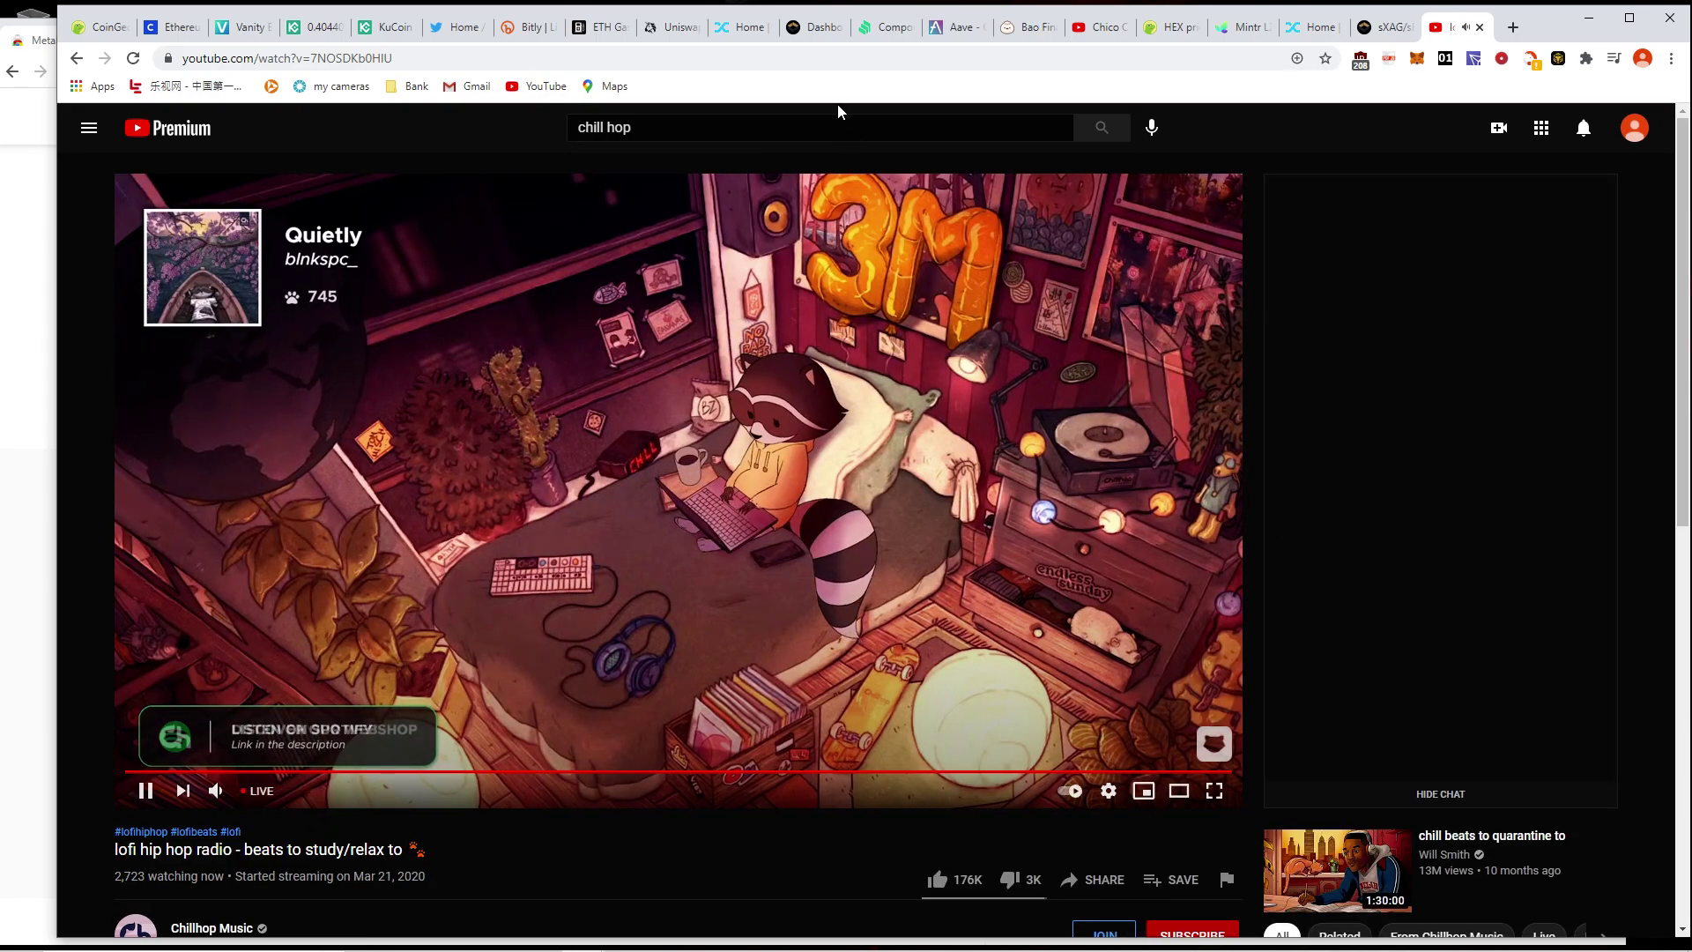
- Switch to CoinGecko and browse the cryptocurrency prices ranked by market cap
{"action": "left_click", "coordinate": [885, 27]}
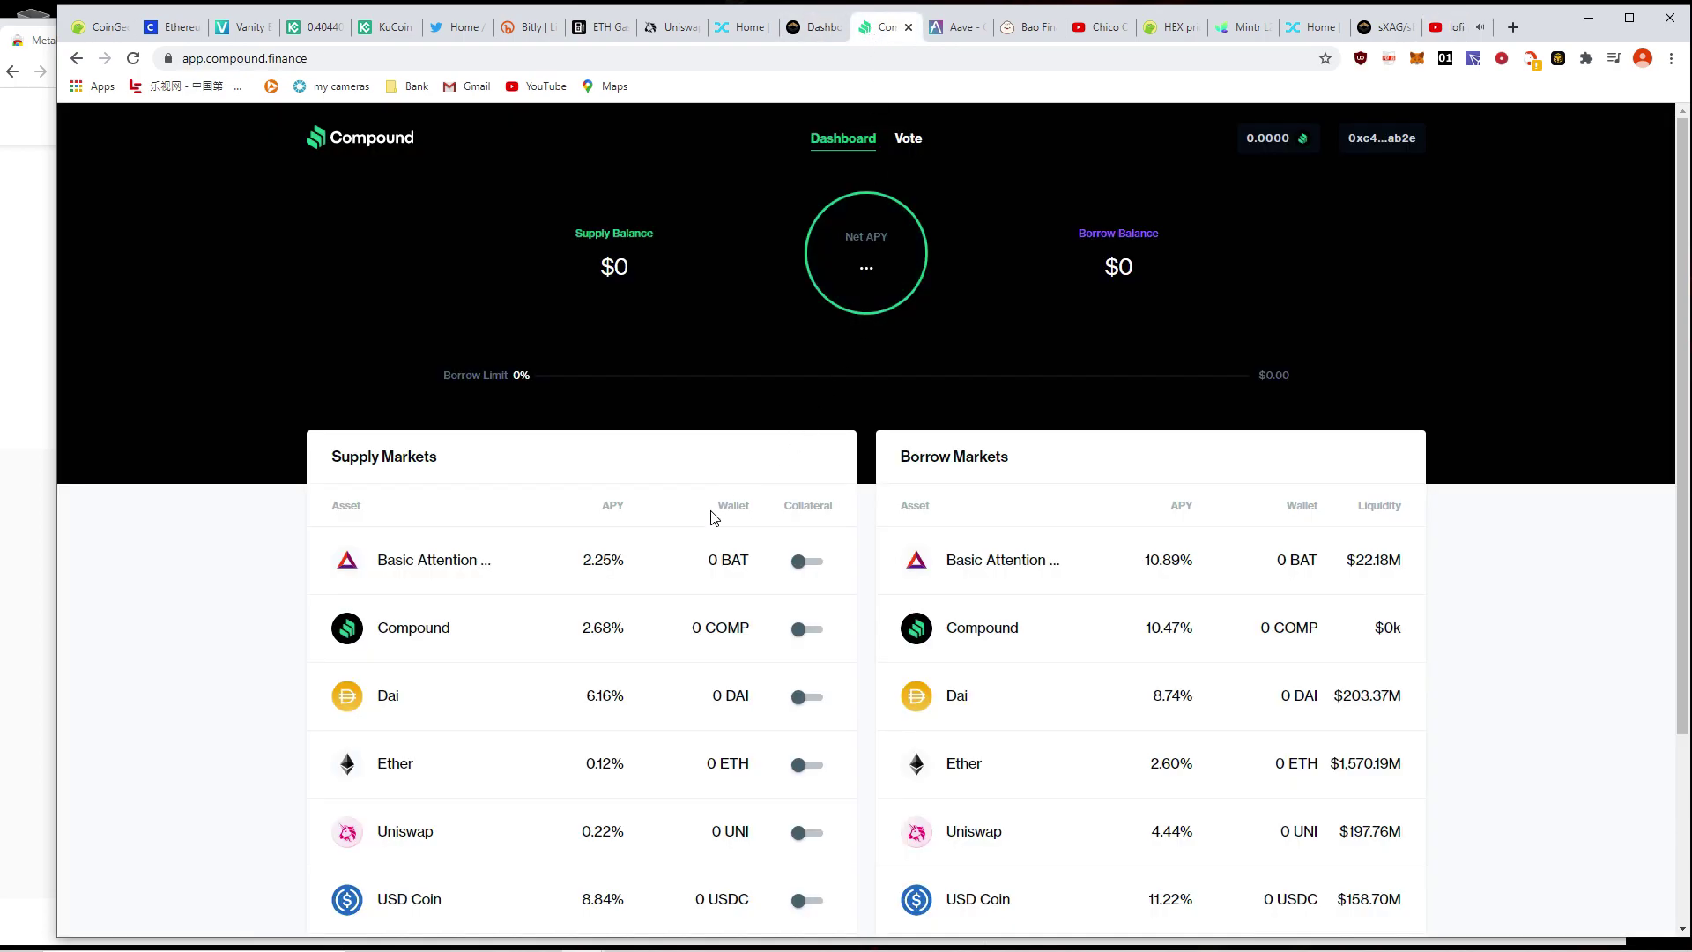
{"action": "left_click", "coordinate": [100, 27]}
{"action": "scroll", "coordinate": [739, 595], "scroll_direction": "down", "scroll_amount": 2}
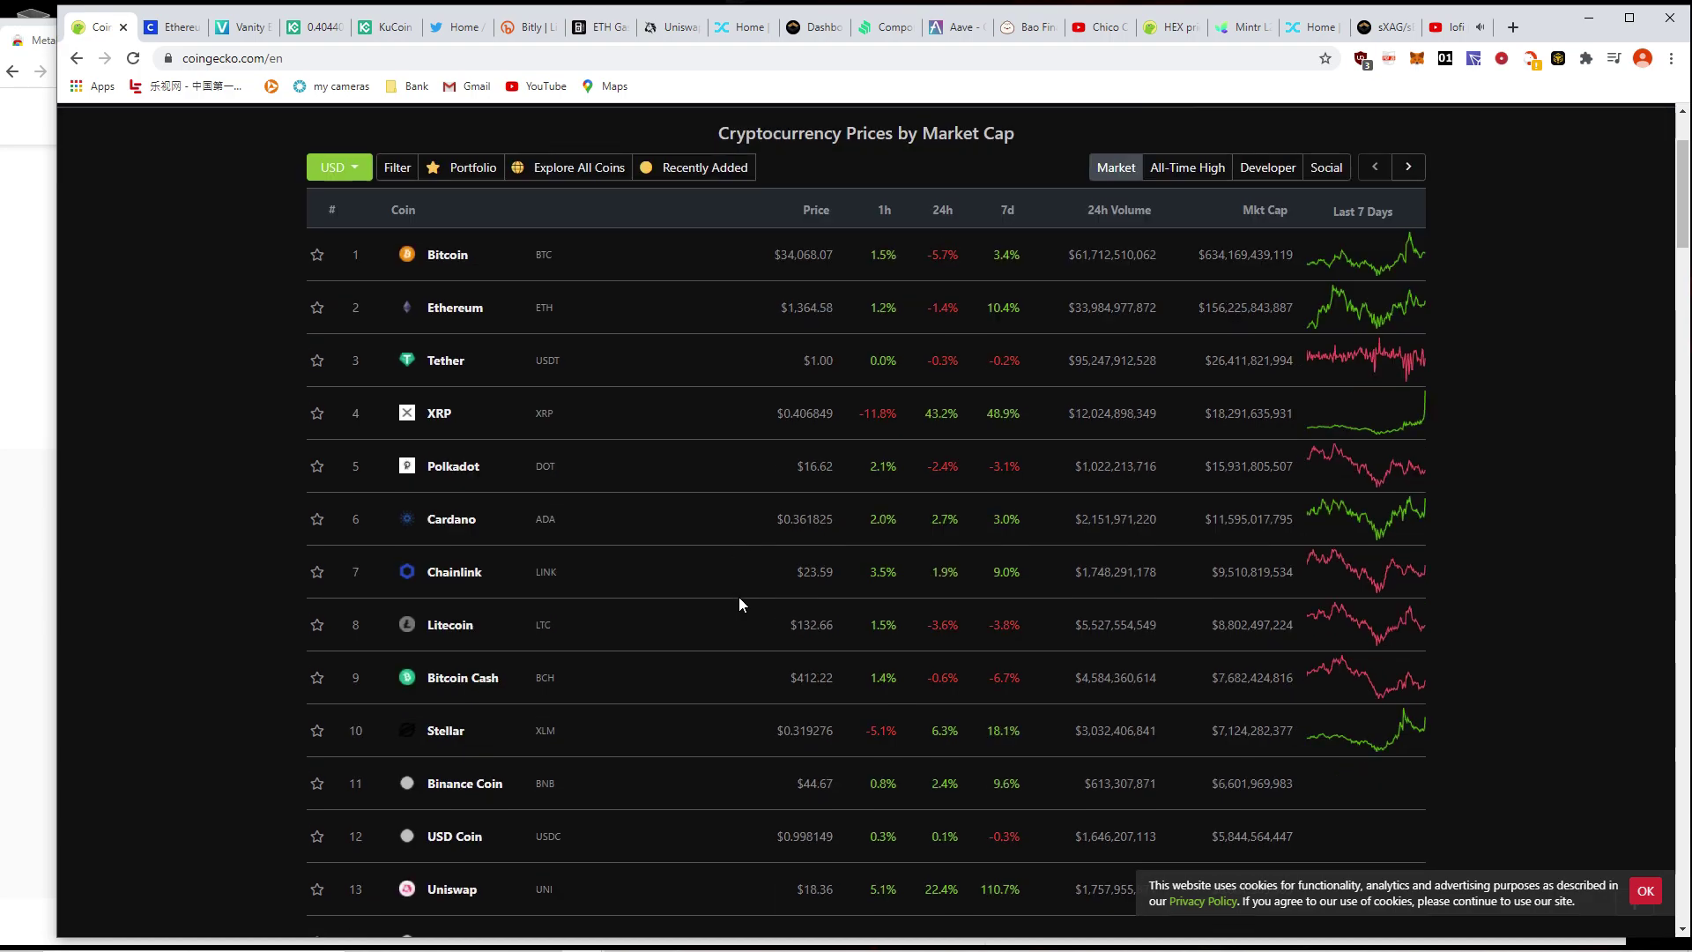
{"action": "scroll", "coordinate": [738, 596], "scroll_direction": "down", "scroll_amount": 8}
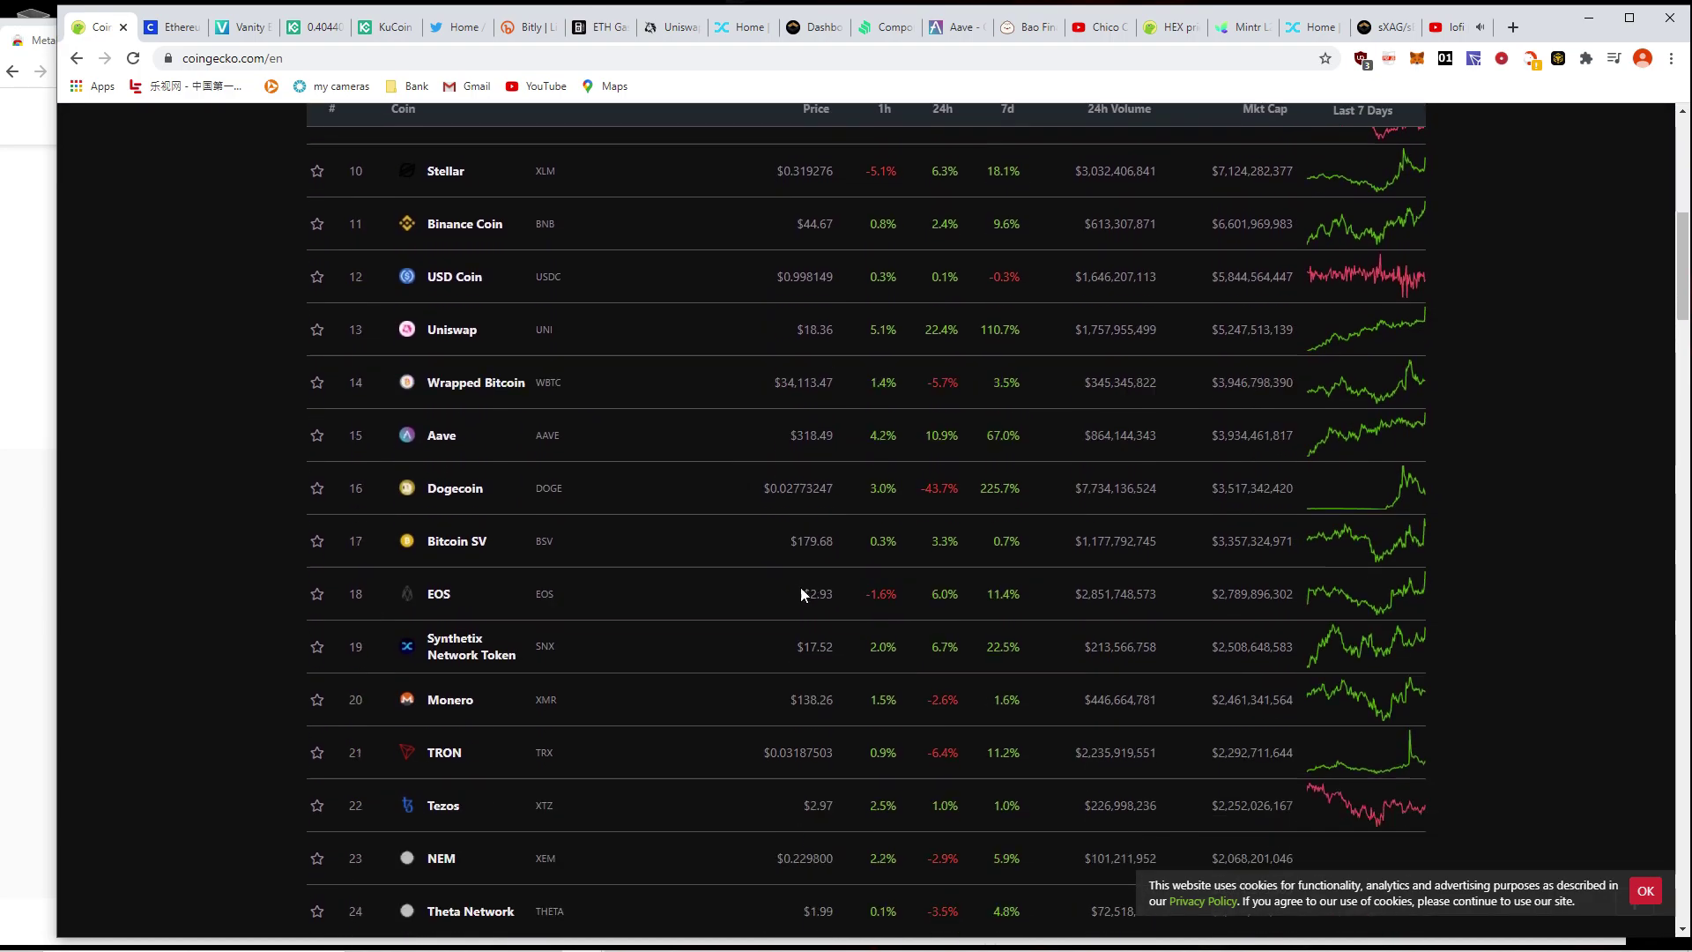
{"action": "scroll", "coordinate": [816, 587], "scroll_direction": "up", "scroll_amount": 10}
- Search CoinGecko for "comp", open the Compound (COMP) page, and view its market statistics and price chart
{"action": "left_click", "coordinate": [1221, 216]}
{"action": "type", "text": "comp"}
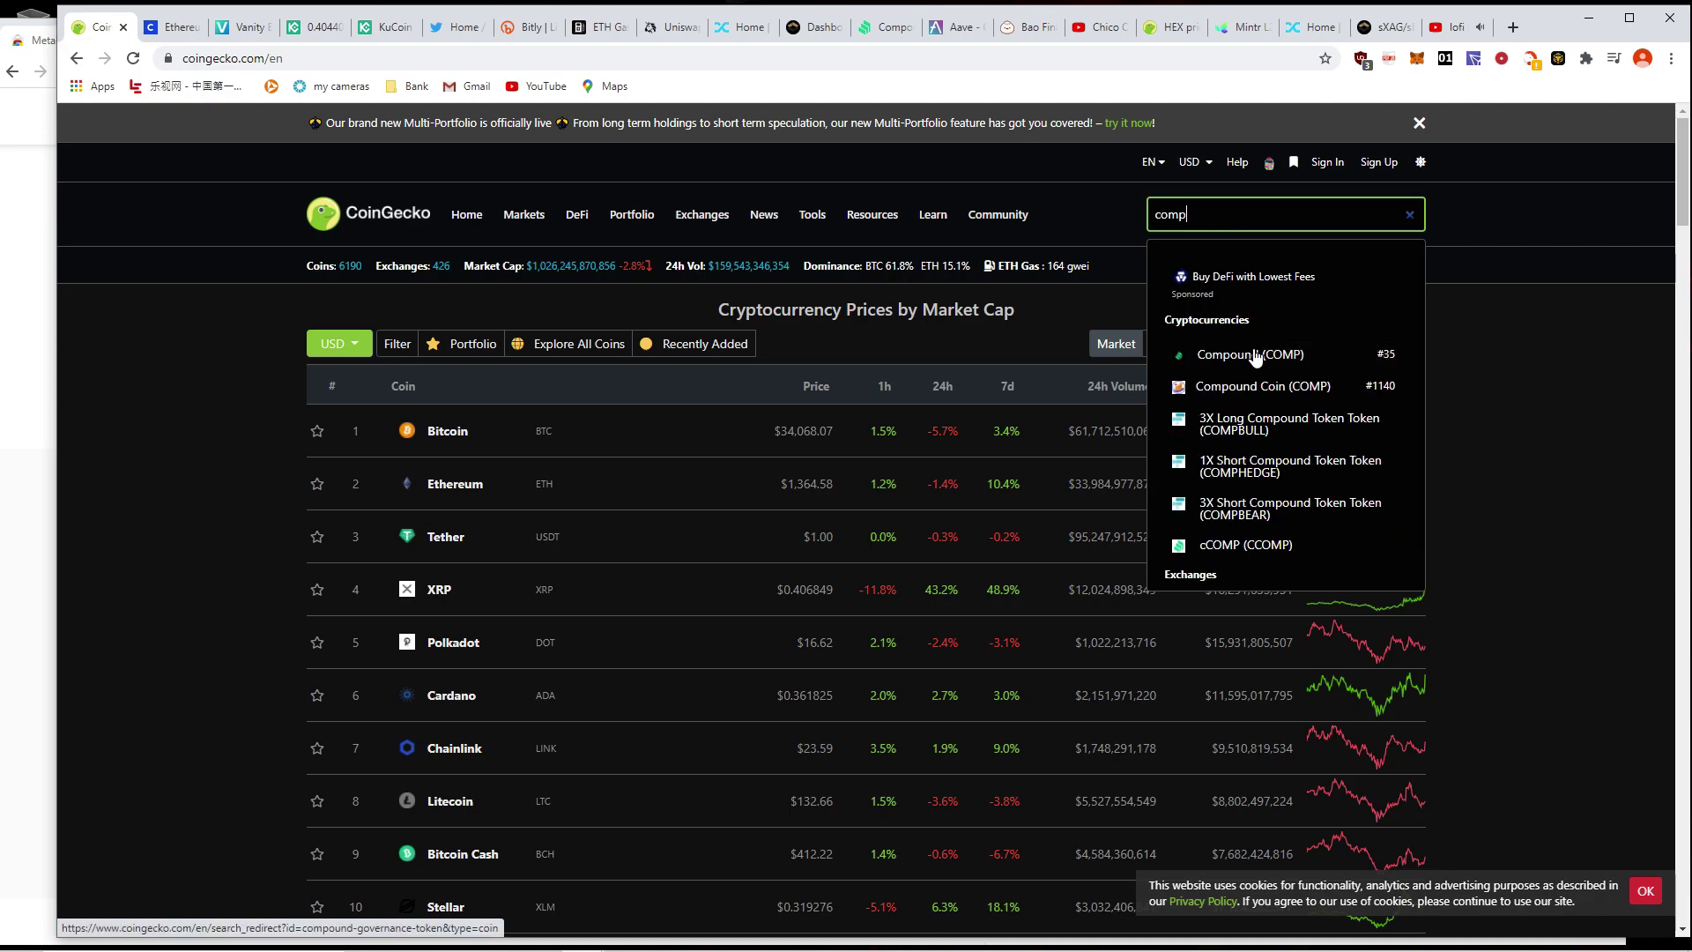
{"action": "left_click", "coordinate": [1261, 356]}
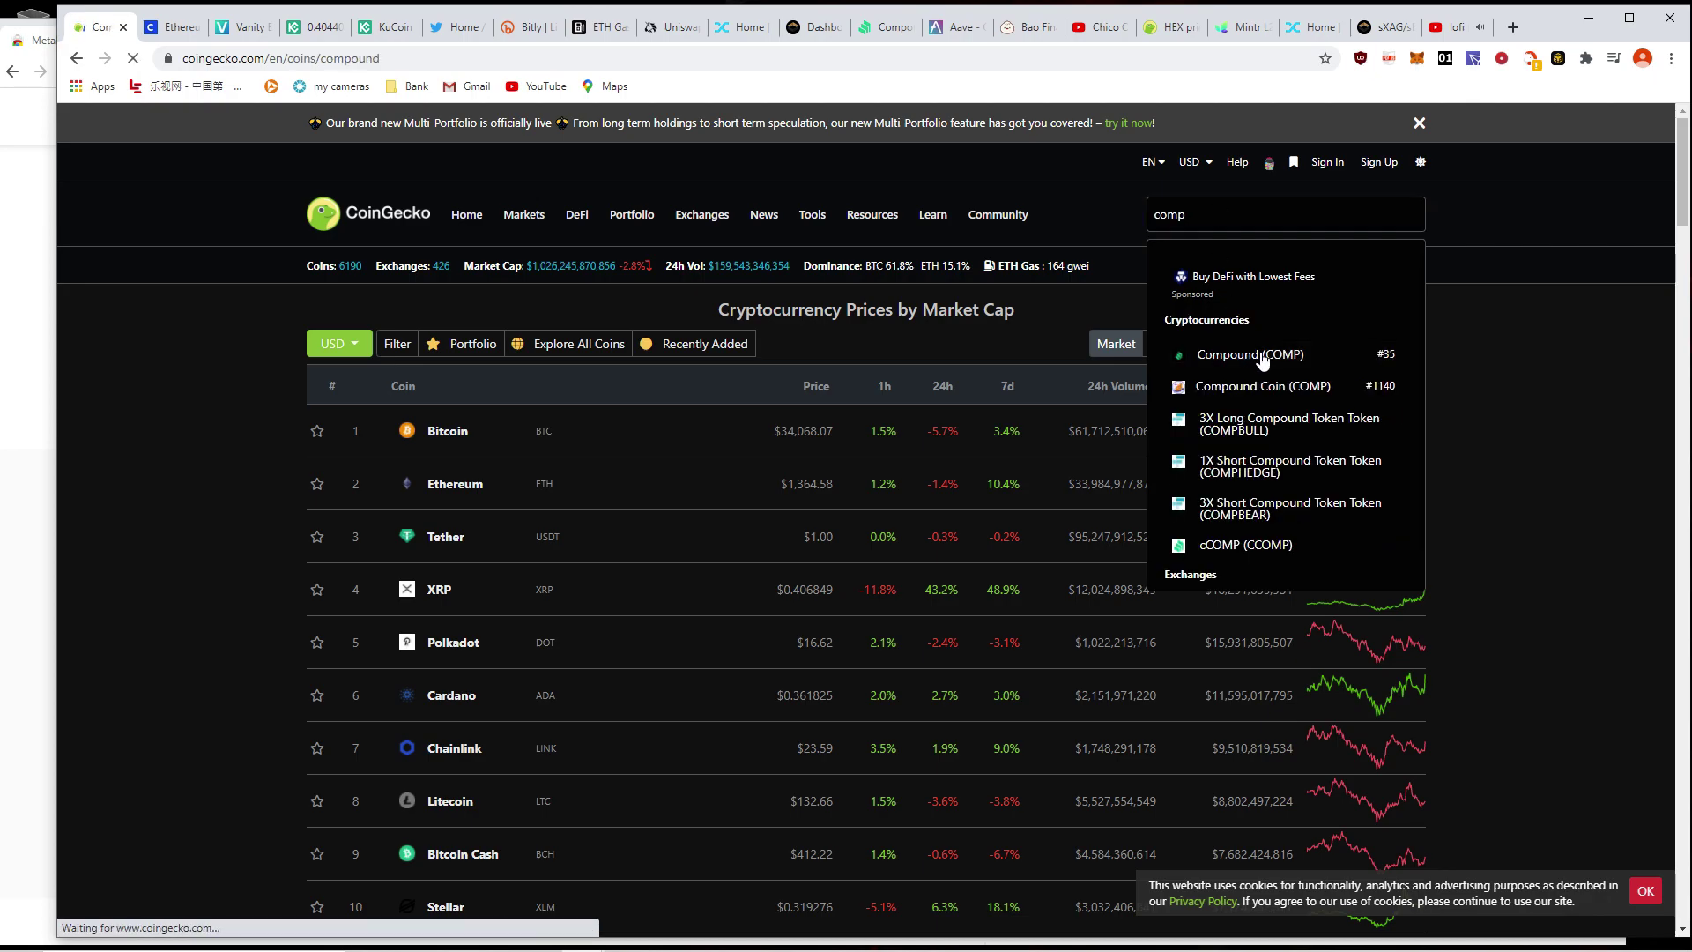
{"action": "scroll", "coordinate": [1363, 421], "scroll_direction": "down", "scroll_amount": 4}
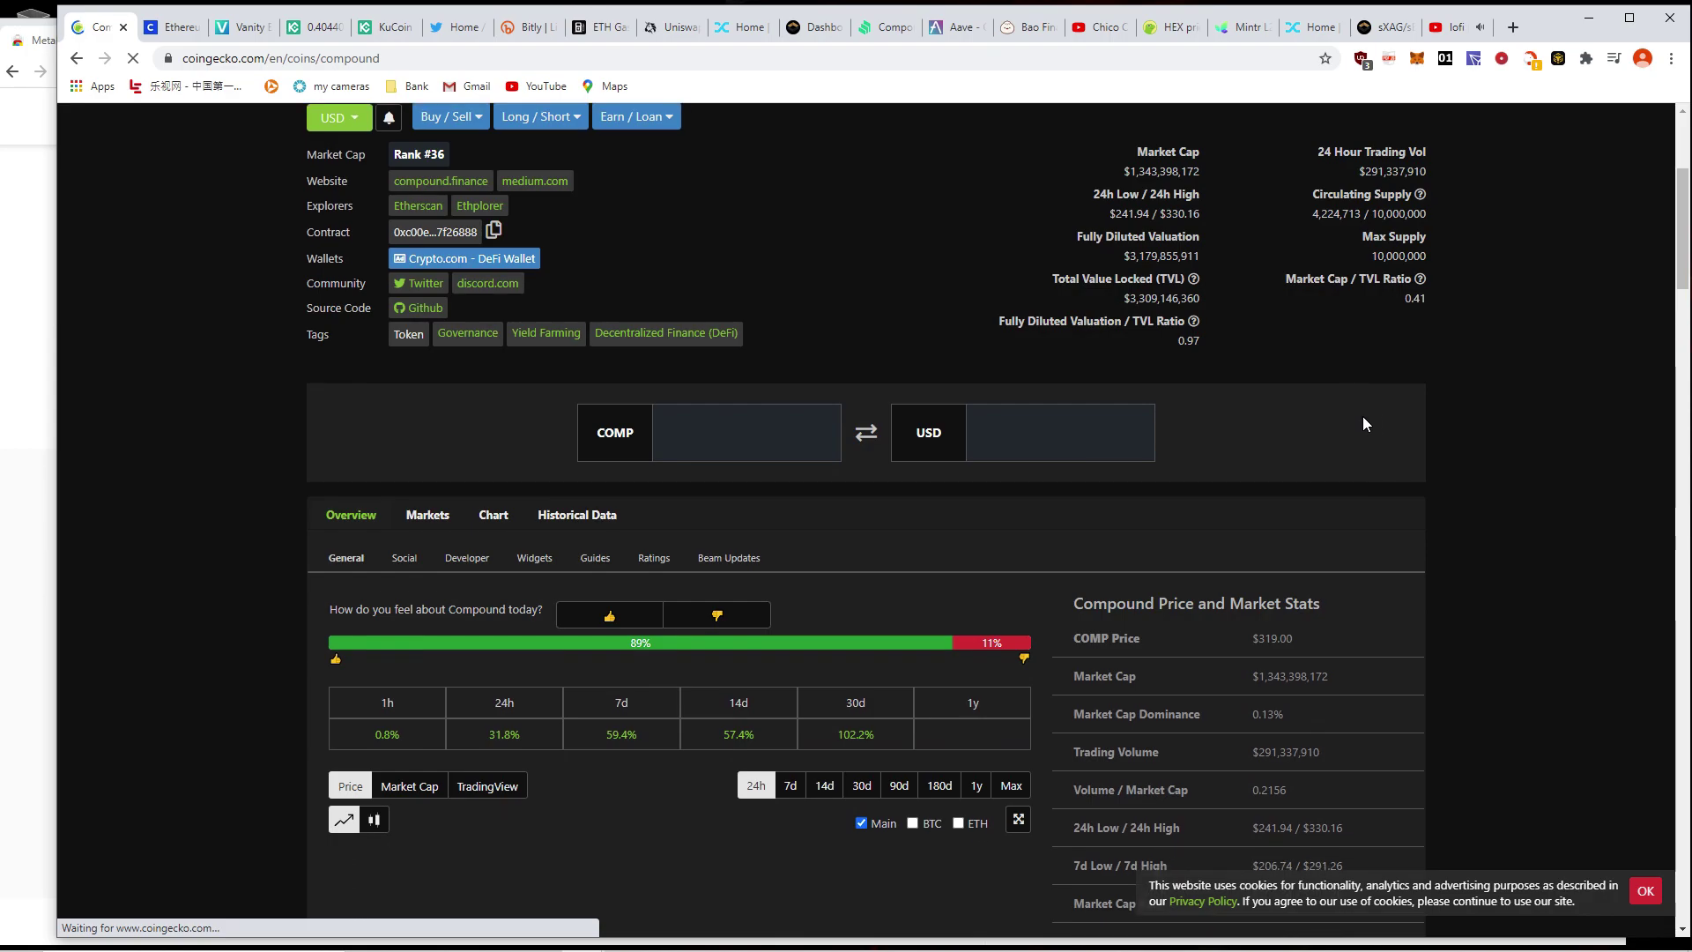
{"action": "scroll", "coordinate": [1415, 437], "scroll_direction": "down", "scroll_amount": 5}
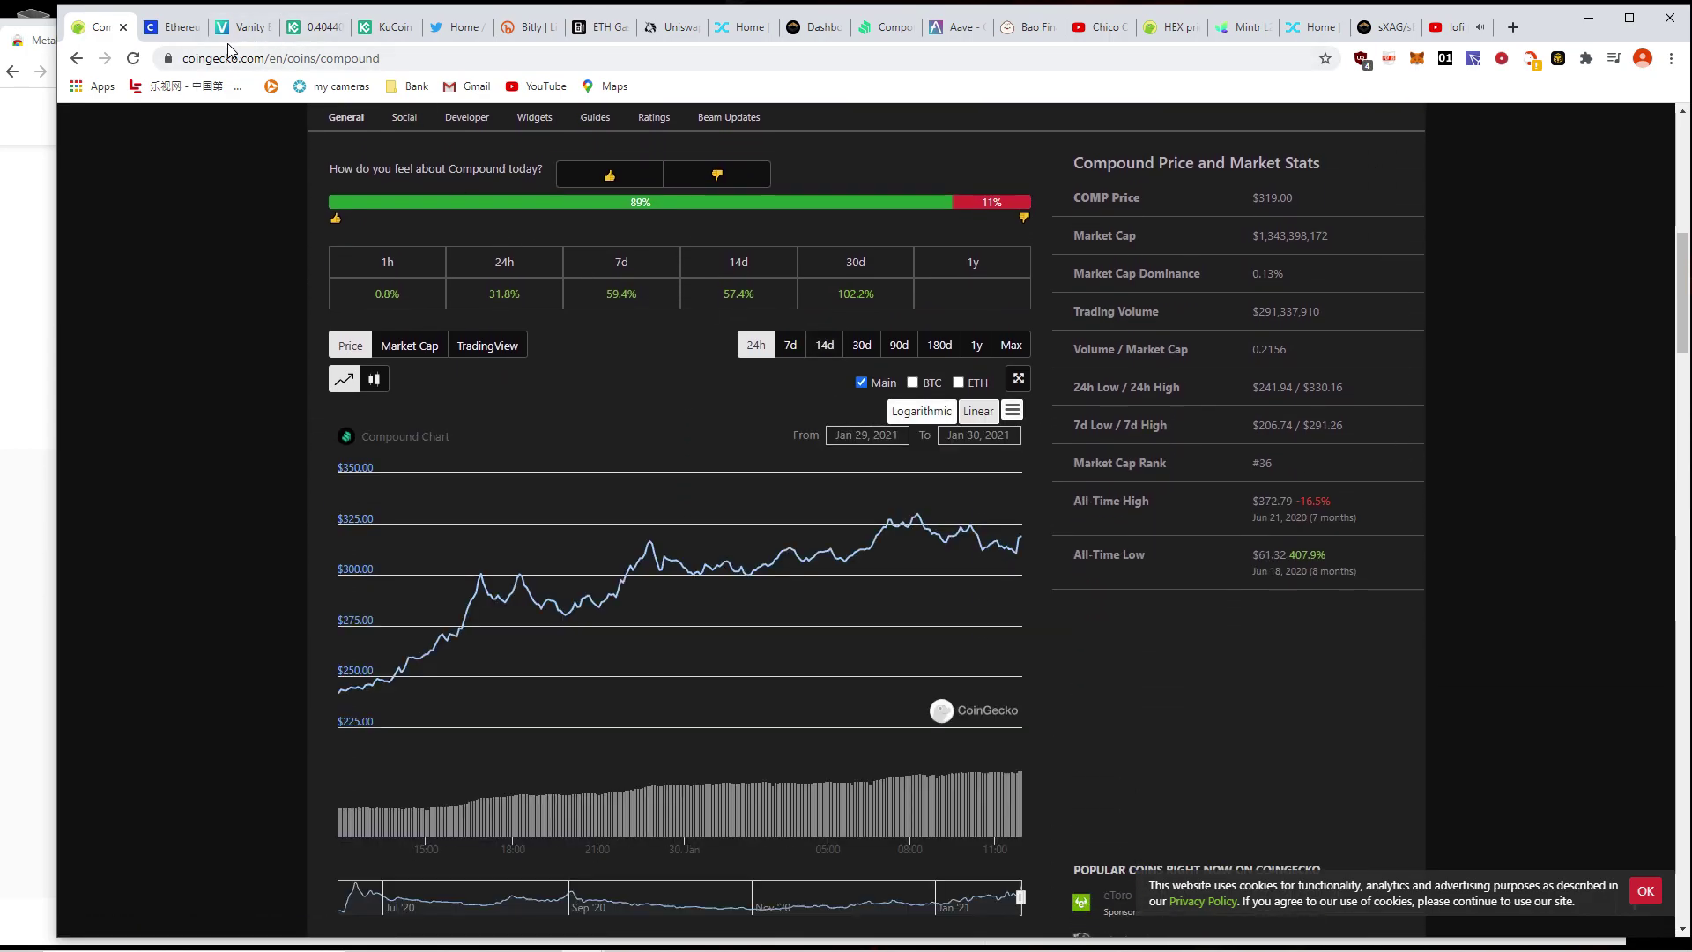
- Return to the Compound dashboard and view the supply and distribution rates for the Compound token
{"action": "left_click", "coordinate": [877, 28]}
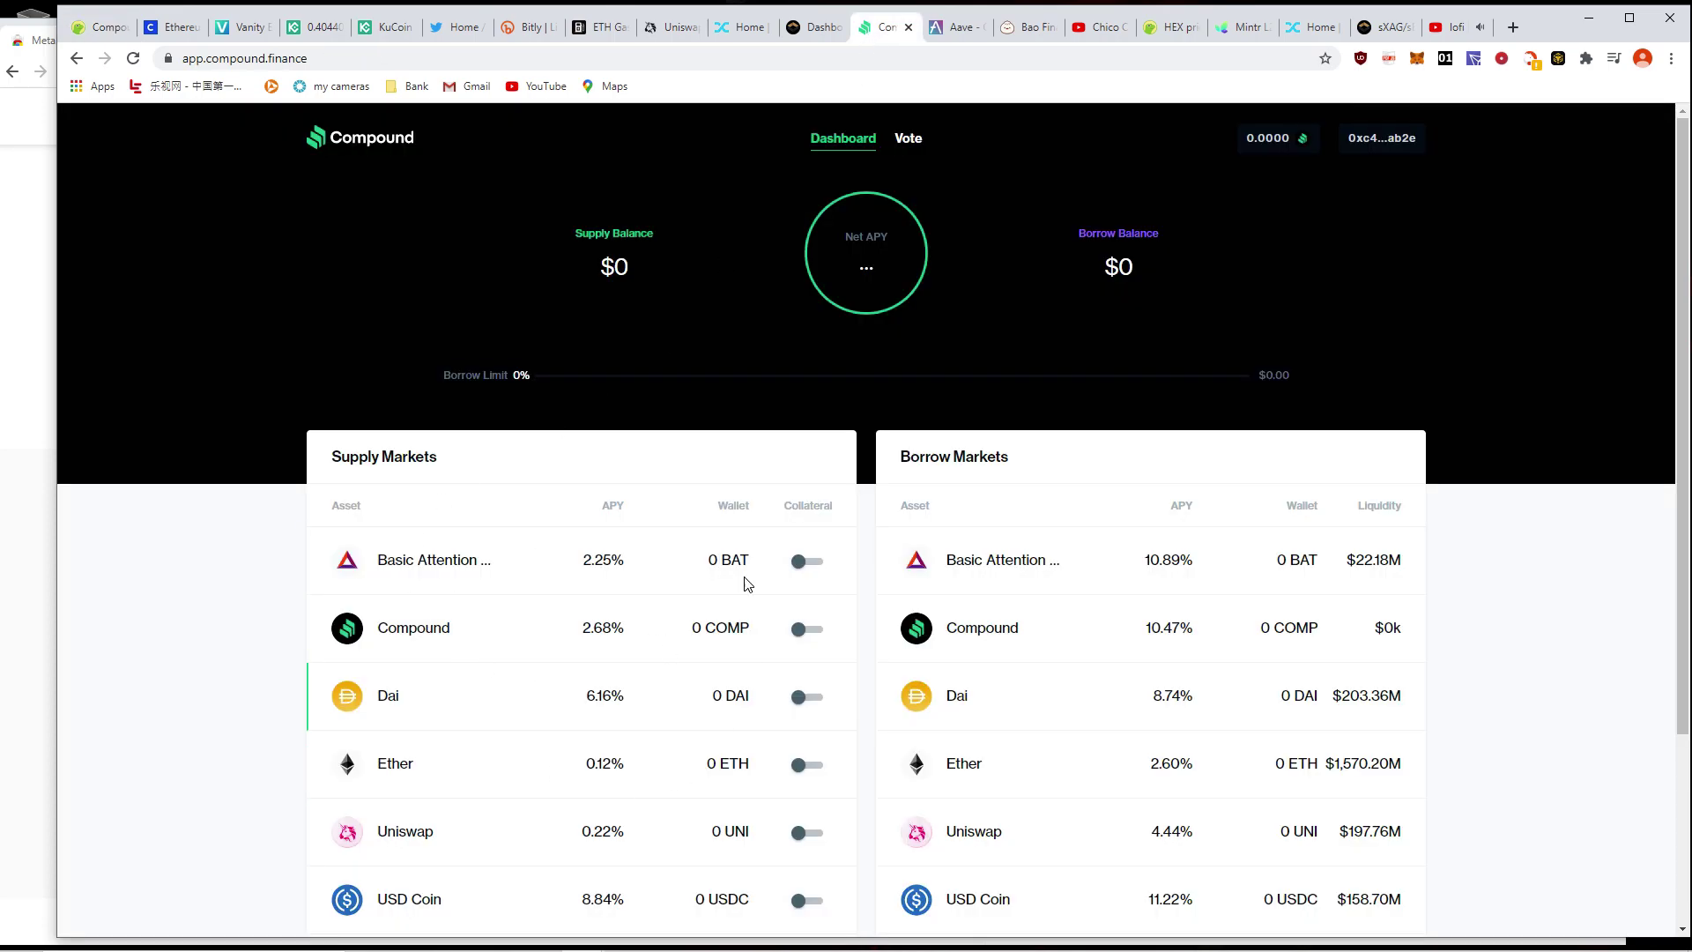
{"action": "left_click", "coordinate": [515, 631]}
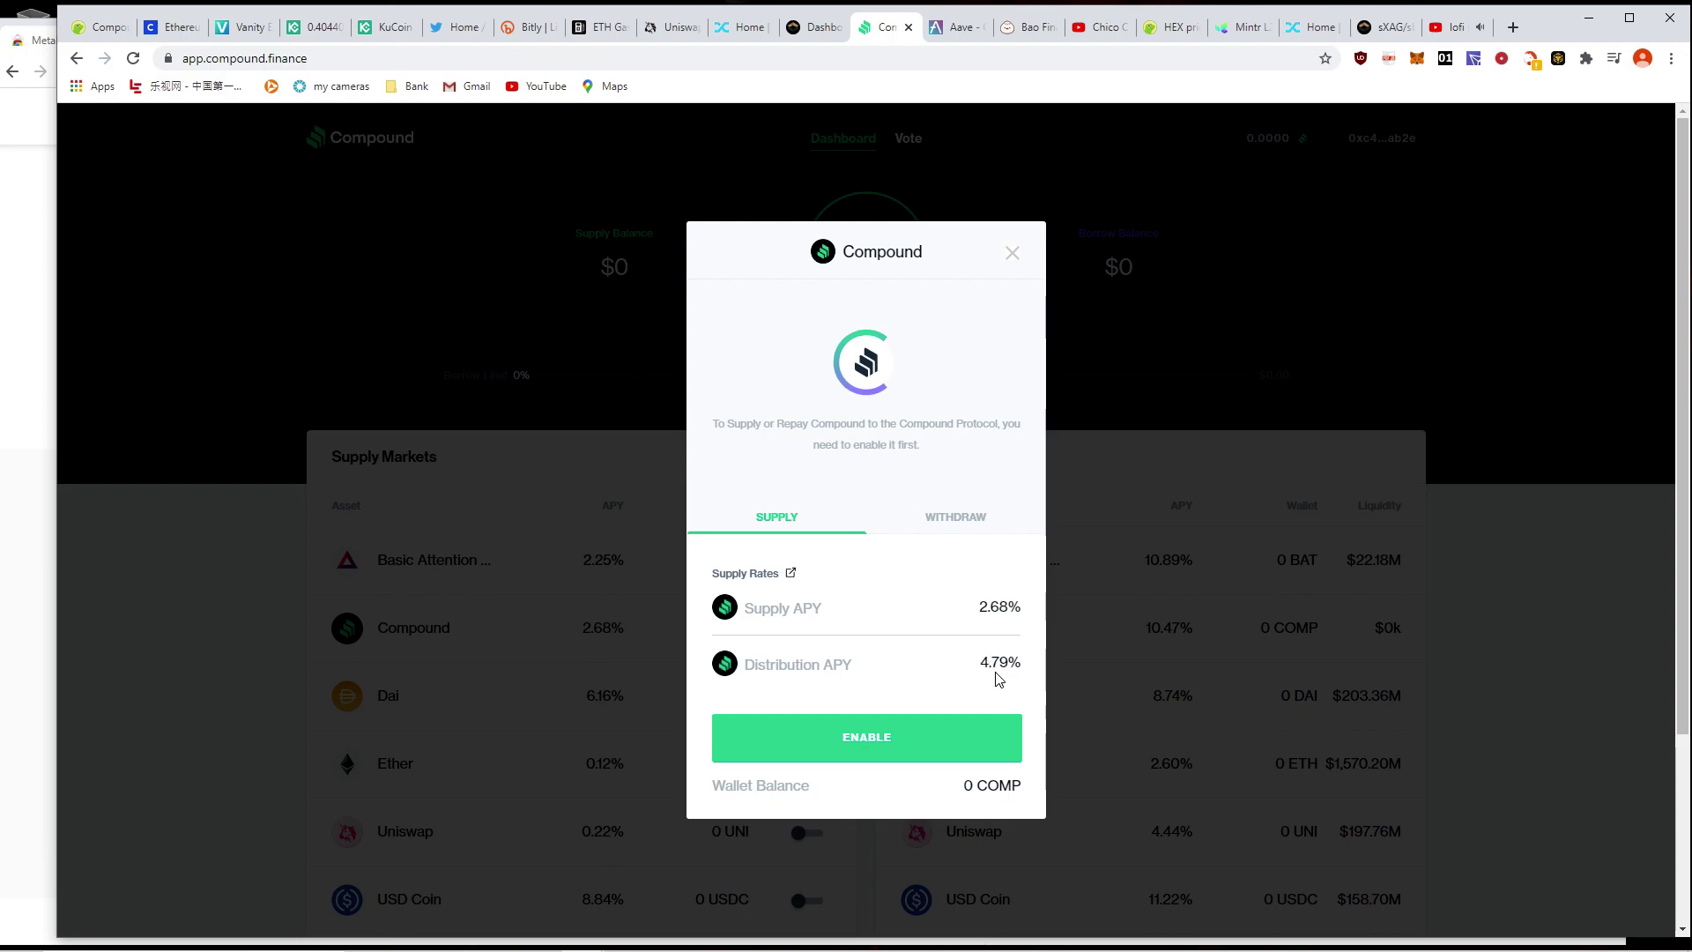
{"action": "left_click", "coordinate": [1011, 254]}
{"action": "left_click", "coordinate": [520, 637]}
{"action": "left_click", "coordinate": [1013, 254]}
- View the borrow details for Basic Attention Token and Dai in Compound's borrow markets
{"action": "left_click", "coordinate": [1123, 556]}
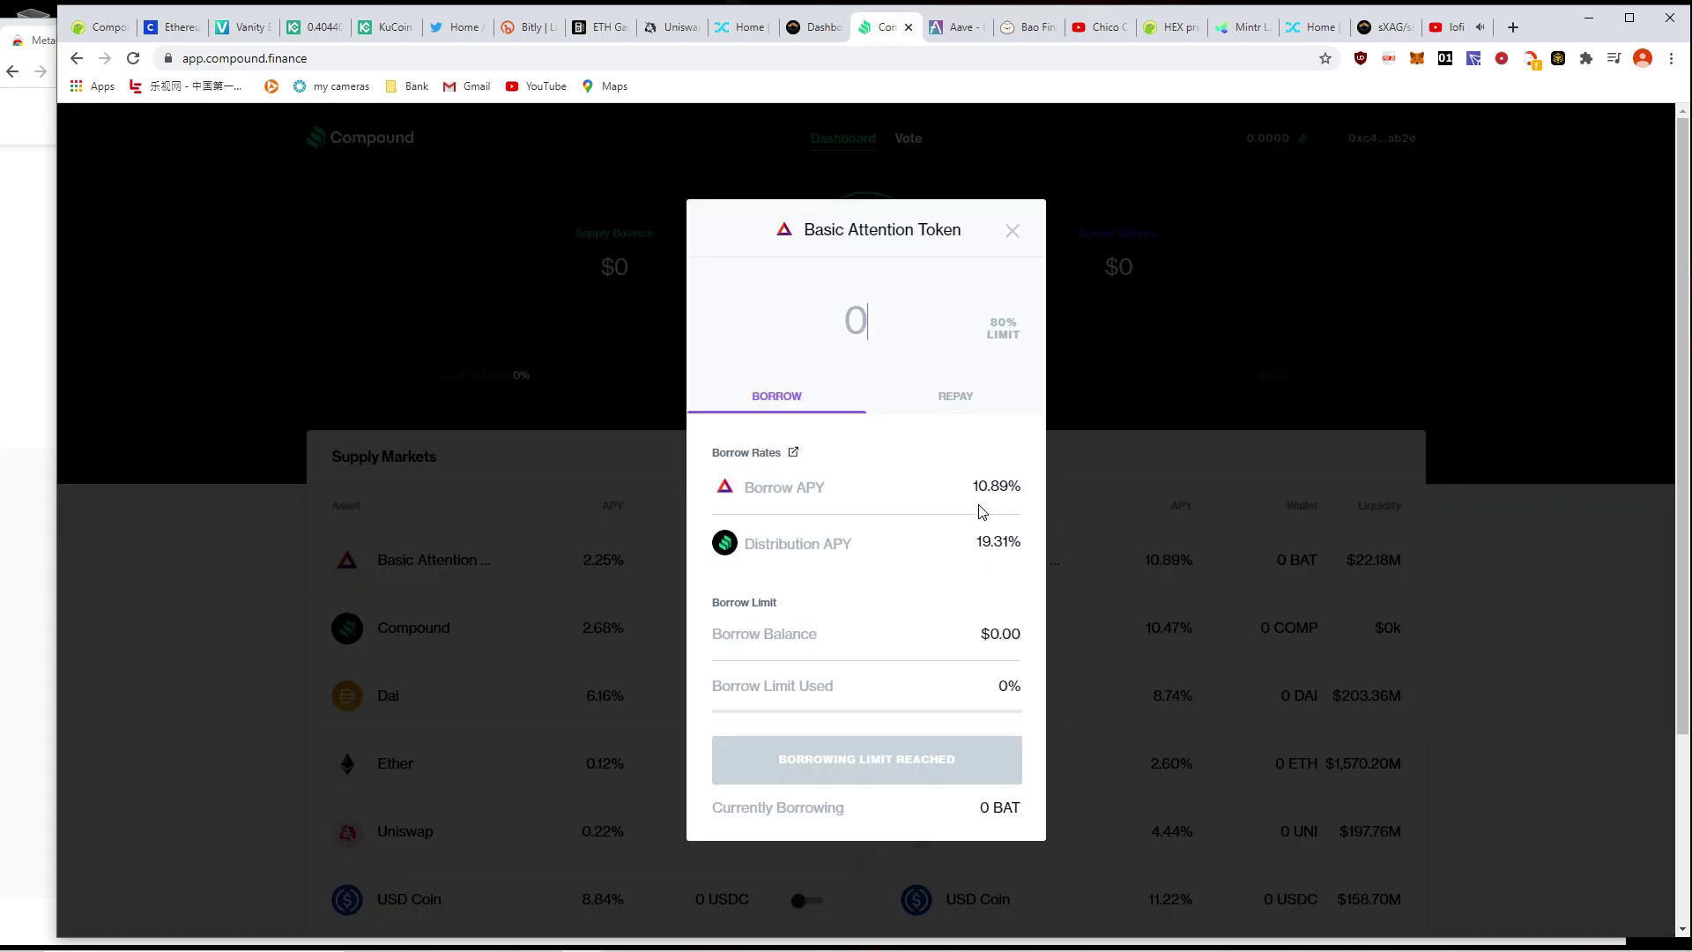
{"action": "left_click", "coordinate": [1012, 231]}
{"action": "scroll", "coordinate": [1229, 587], "scroll_direction": "down", "scroll_amount": 1}
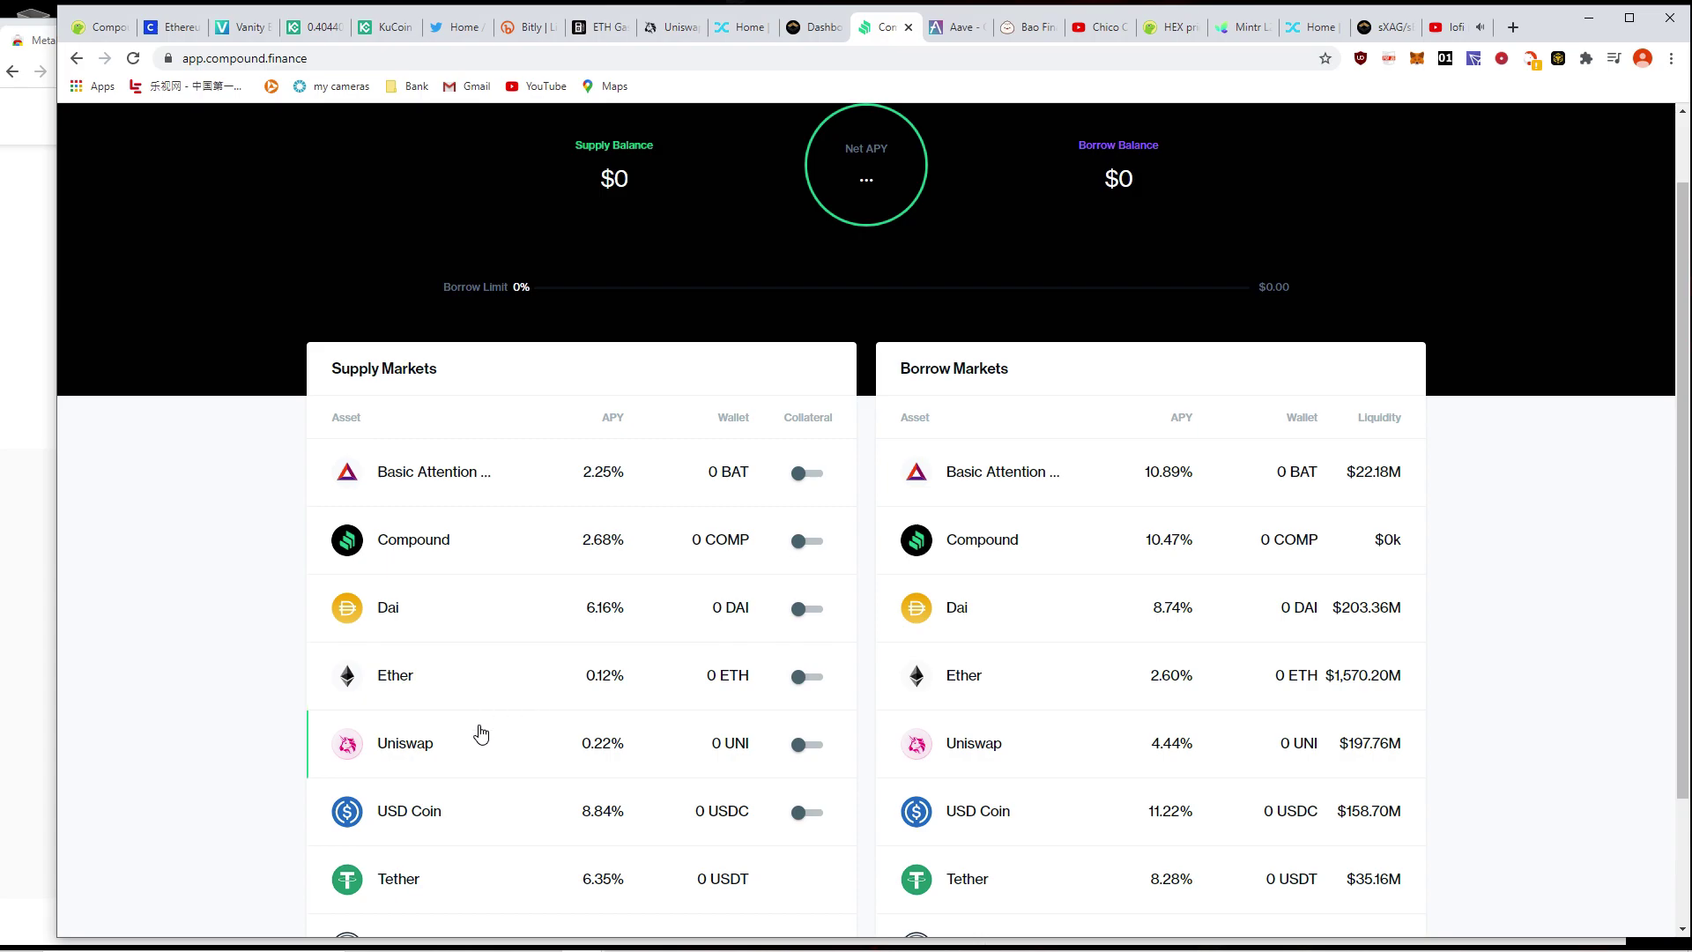
{"action": "scroll", "coordinate": [427, 806], "scroll_direction": "down", "scroll_amount": 2}
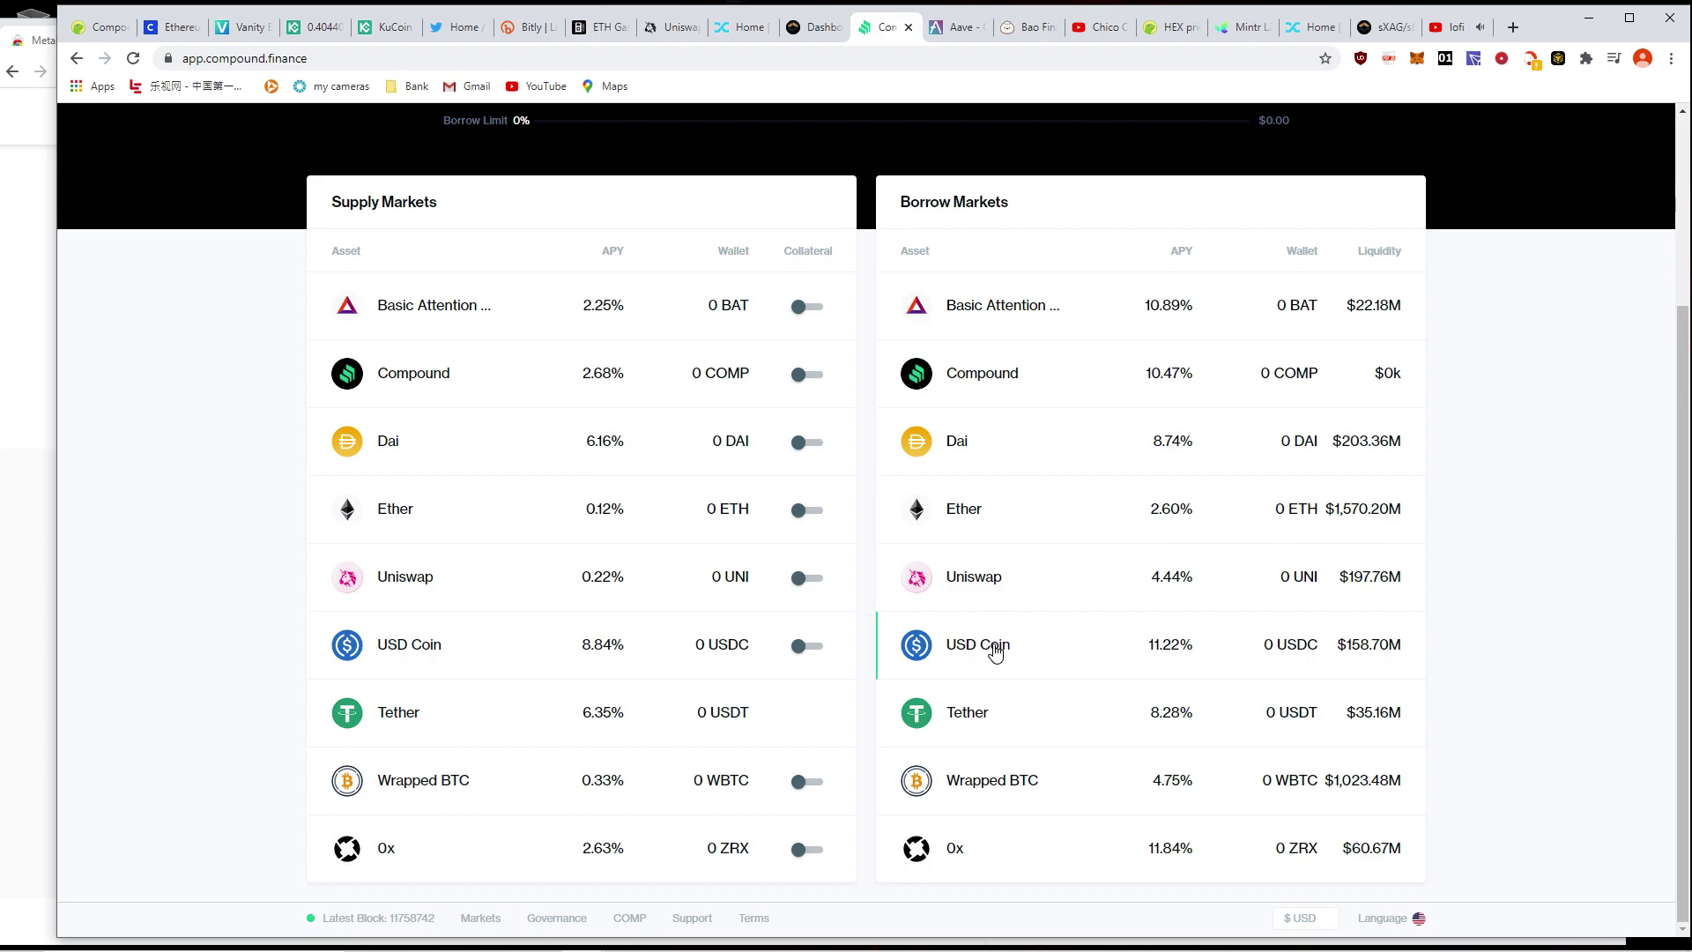
{"action": "left_click", "coordinate": [1013, 444]}
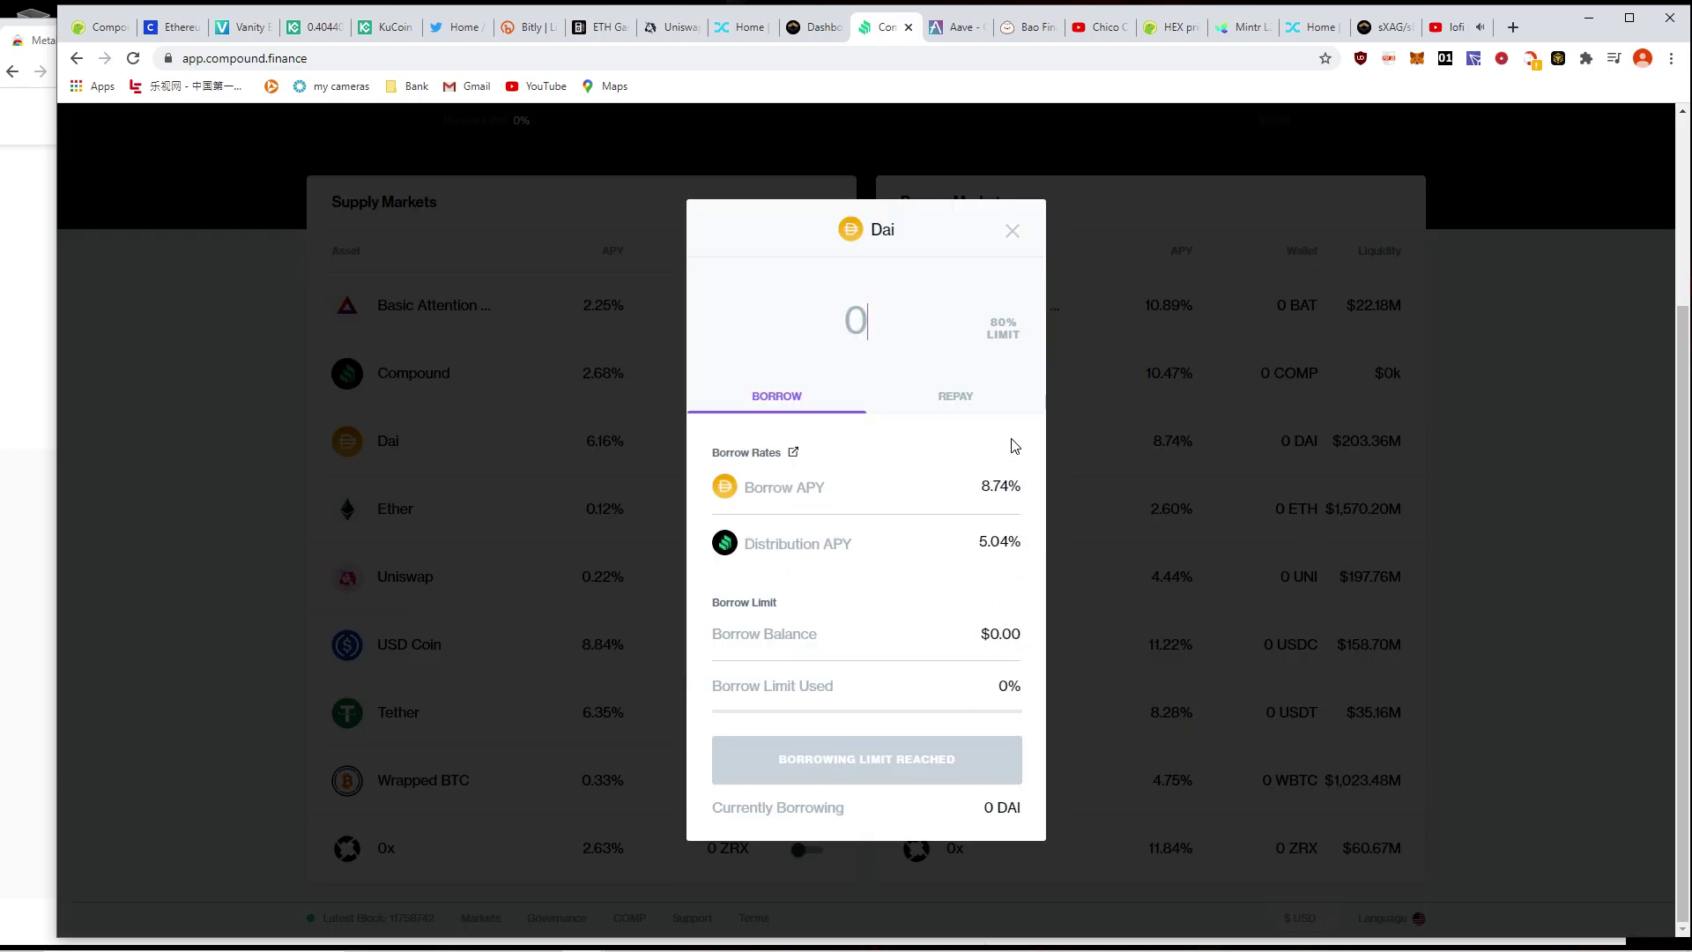
{"action": "left_click", "coordinate": [1013, 231]}
{"action": "scroll", "coordinate": [744, 308], "scroll_direction": "up", "scroll_amount": 3}
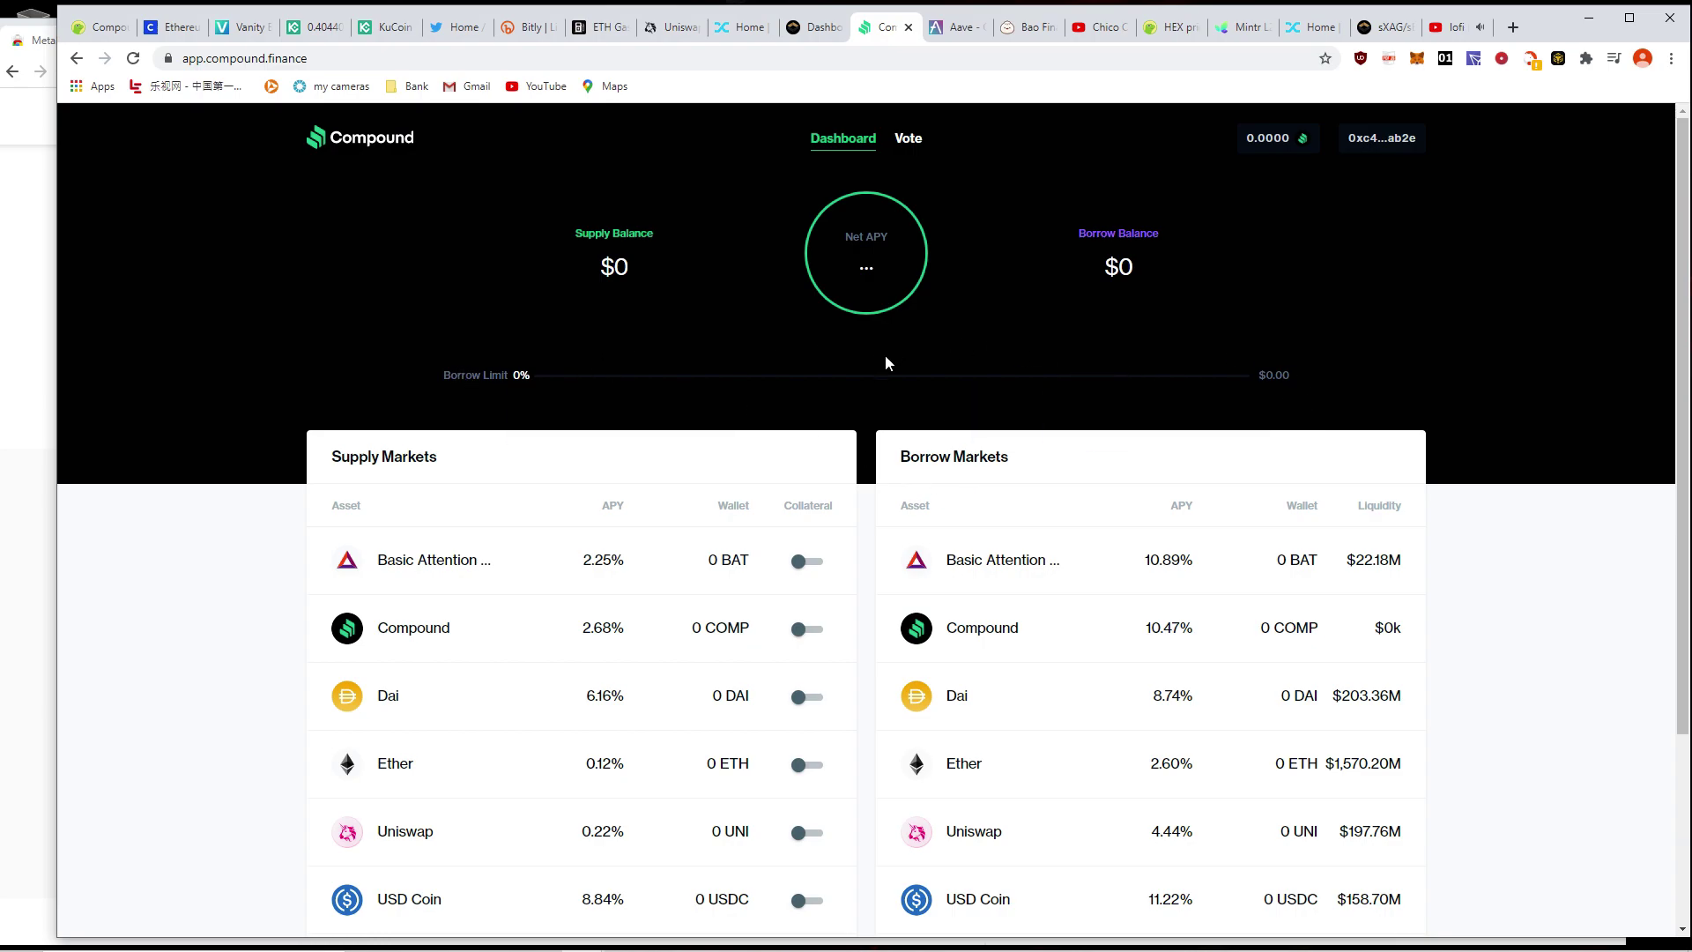
- Bring up the recommended gas prices on ETH Gas Station again
{"action": "mouse_move", "coordinate": [755, 380]}
{"action": "left_click", "coordinate": [597, 36]}
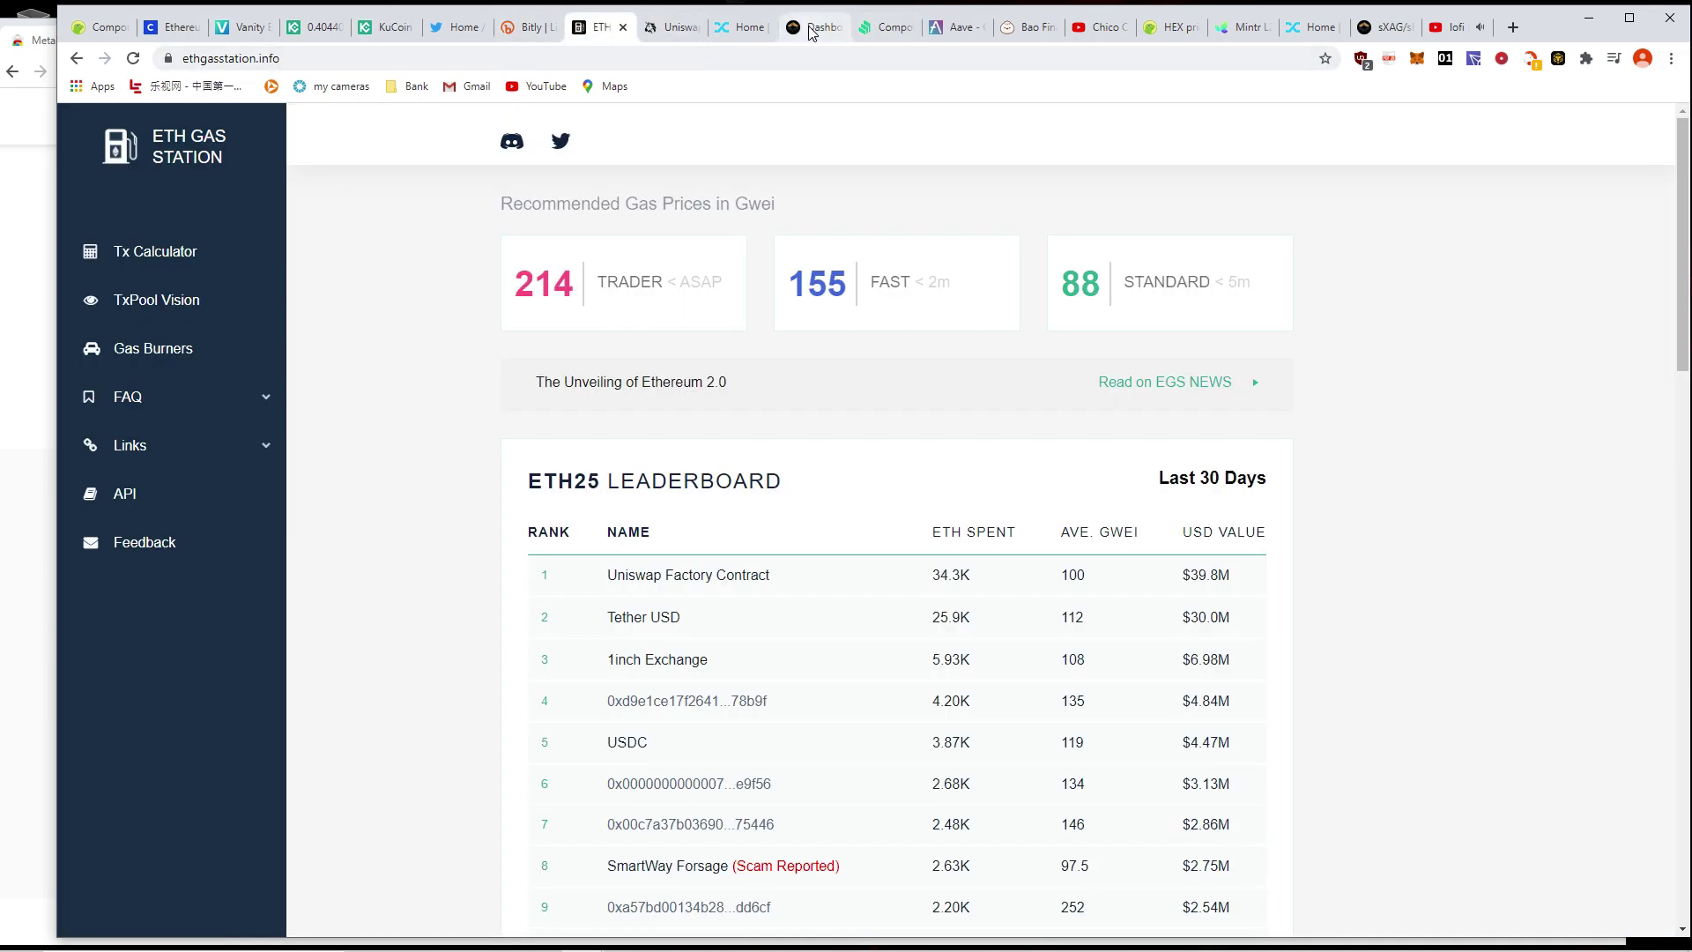
- View Aave's markets page alongside the Compound dashboard and the recommended gas prices on ETH Gas Station
{"action": "left_click", "coordinate": [942, 34]}
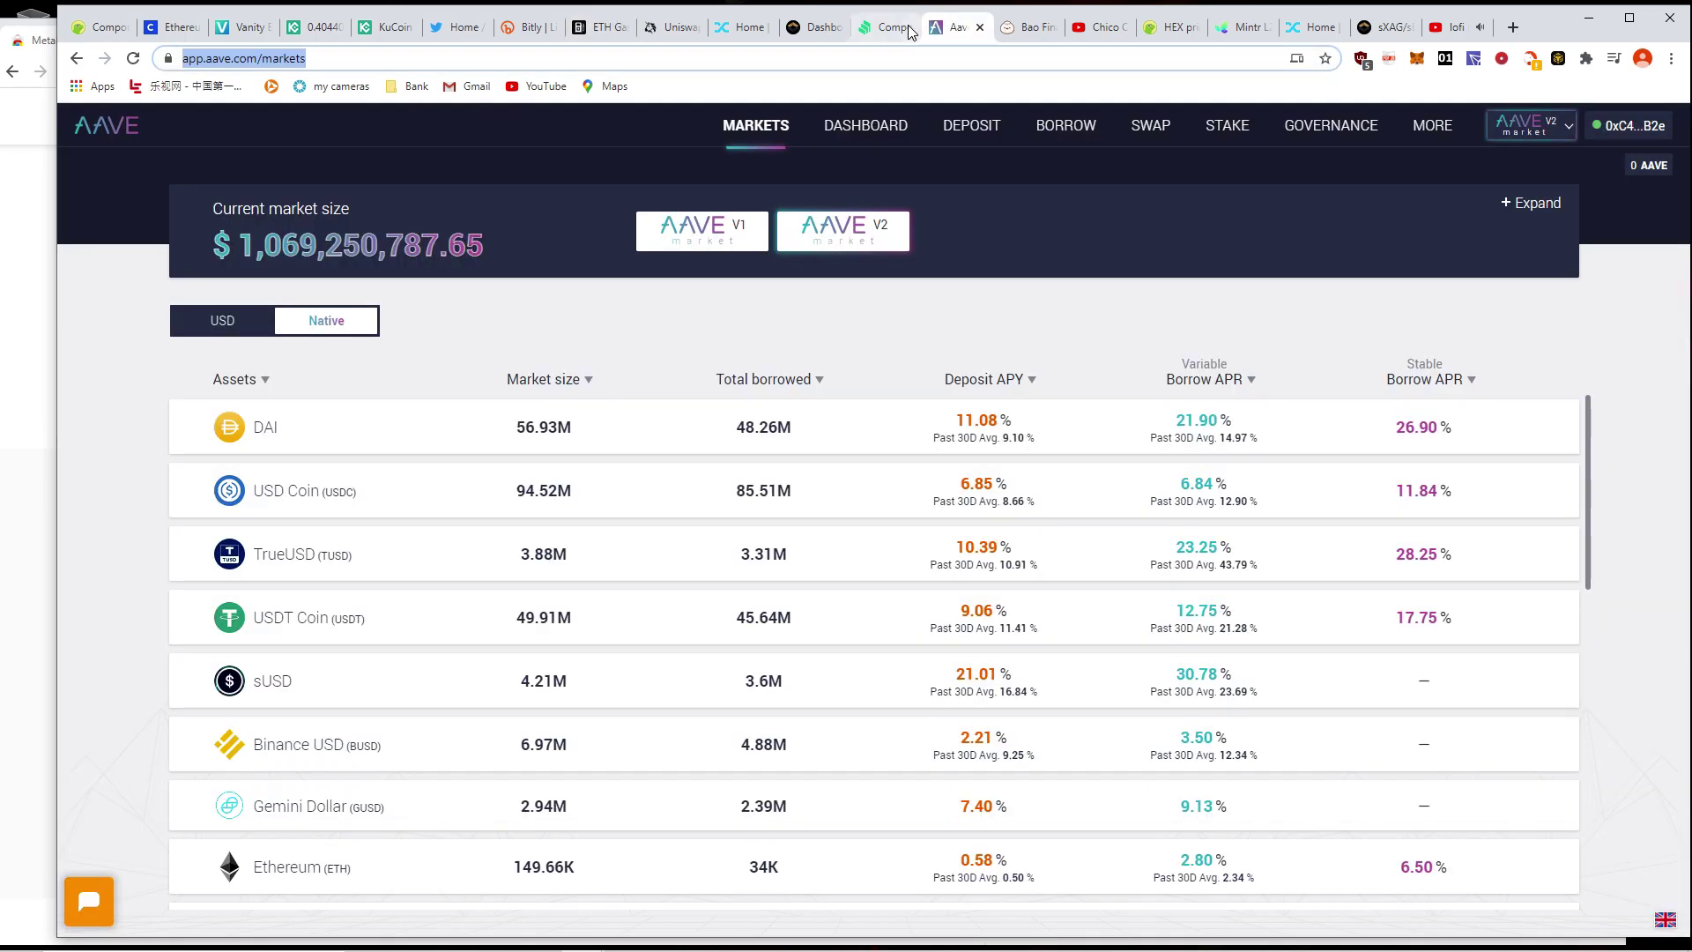
{"action": "left_click", "coordinate": [886, 28]}
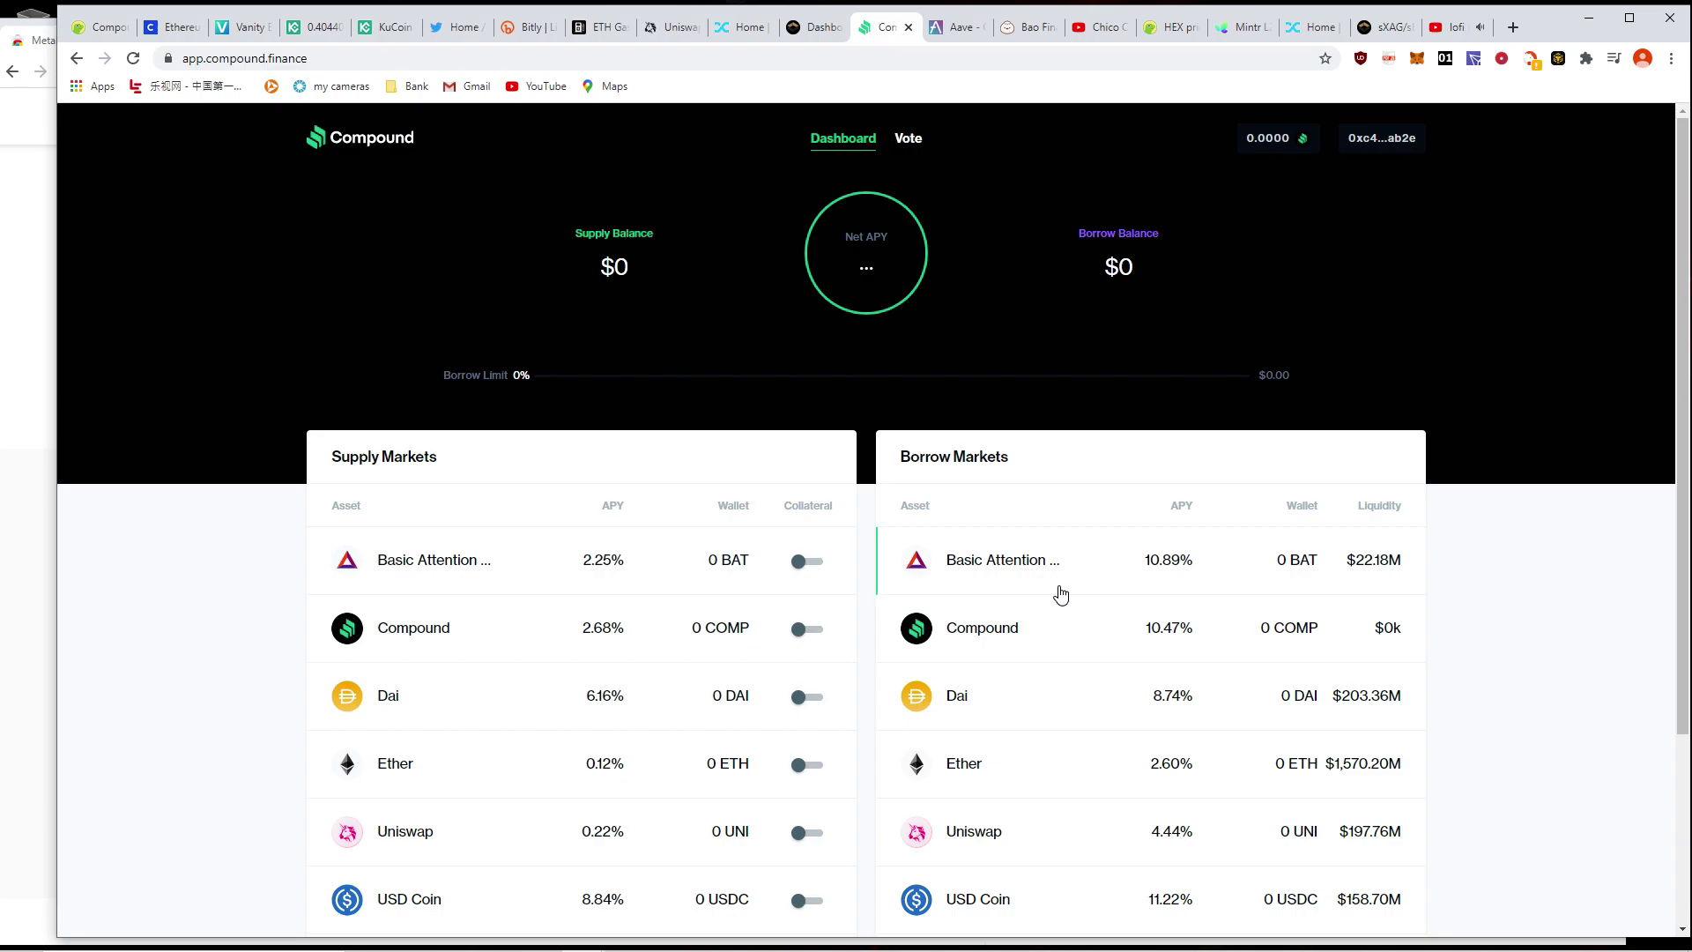
{"action": "left_click", "coordinate": [584, 35]}
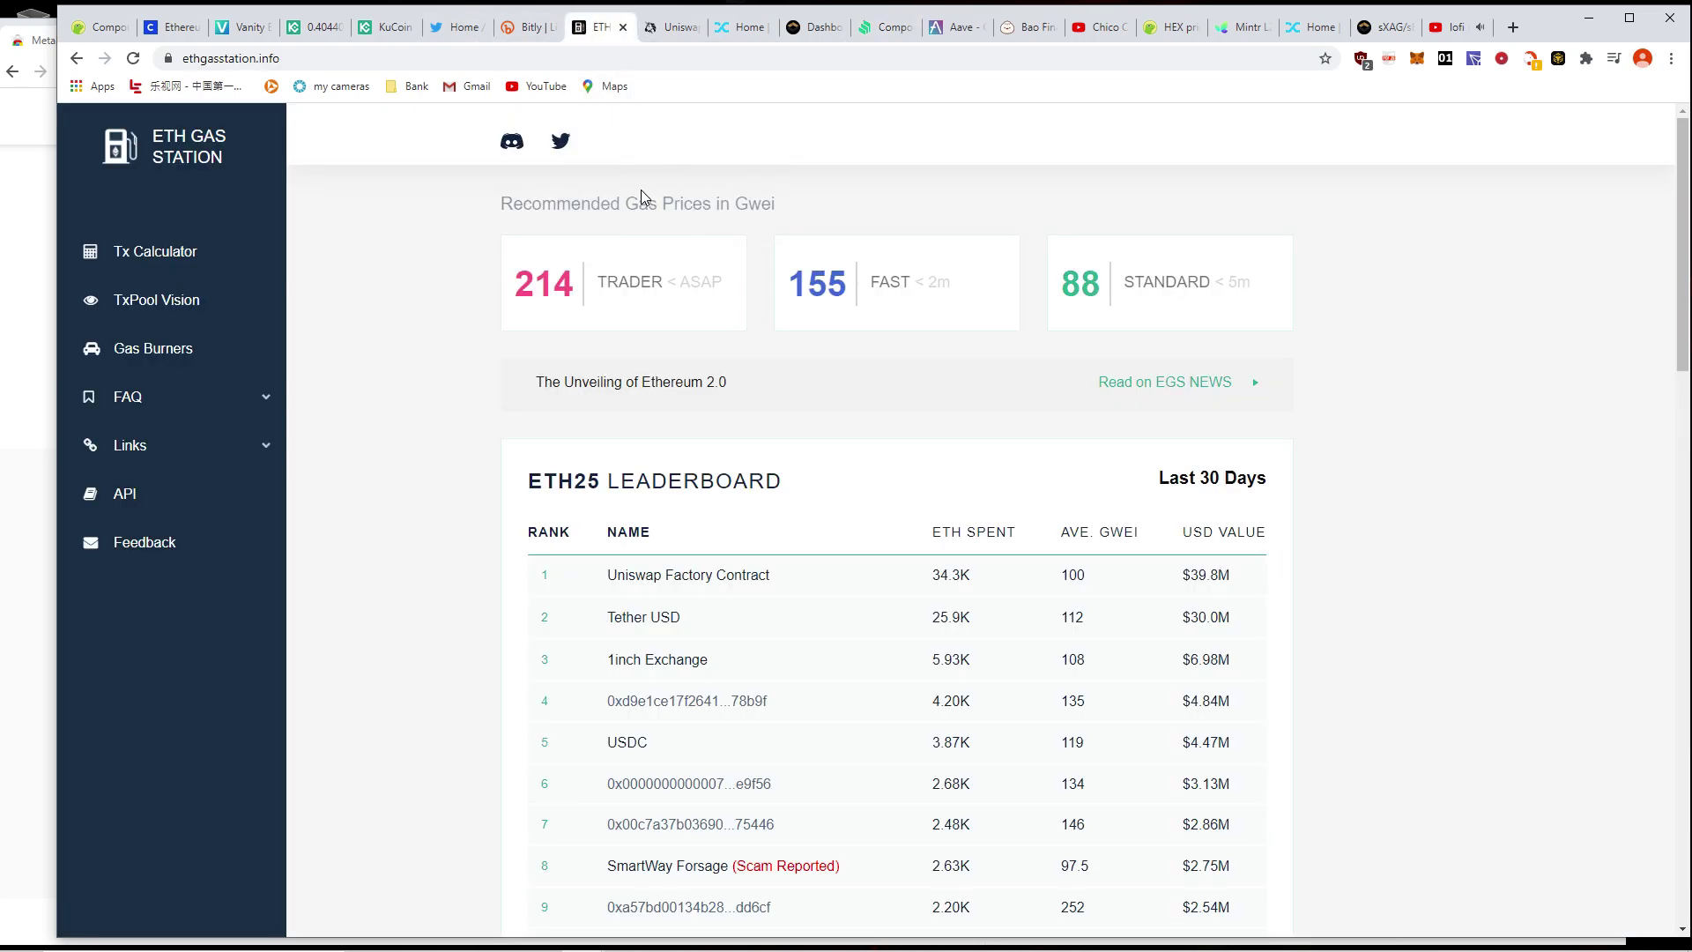
{"action": "left_click", "coordinate": [966, 34]}
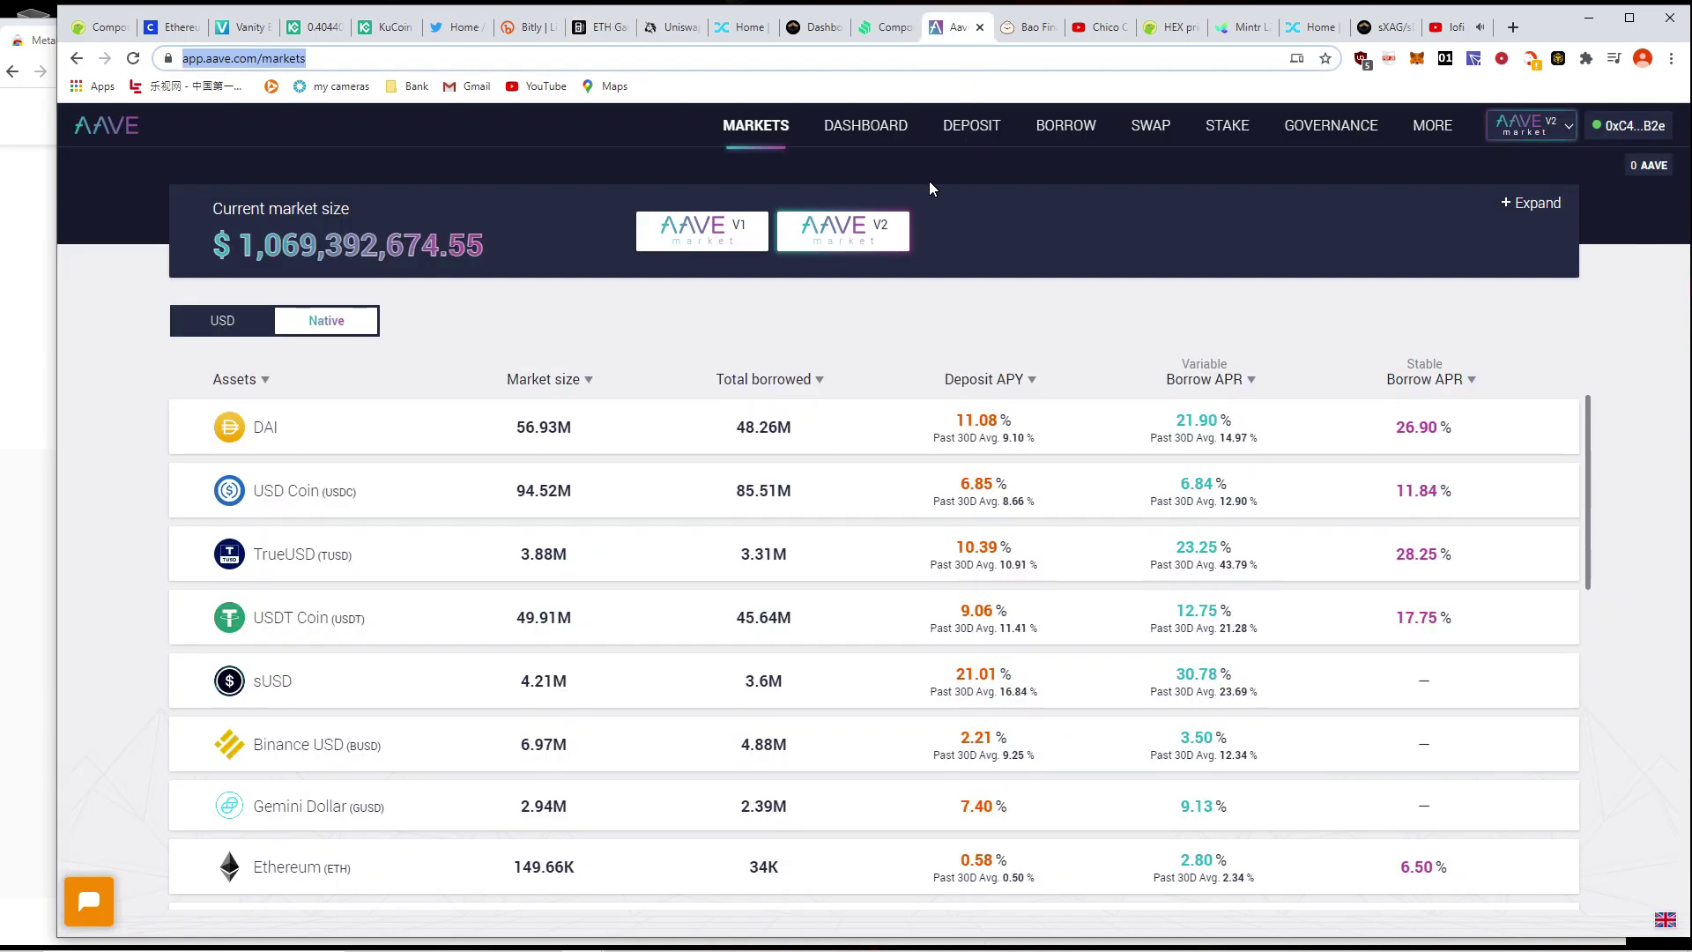
- Search CoinGecko for "aave", open the Aave (AAVE) page, and view its market statistics and price chart
{"action": "key", "text": "ctrl+1"}
{"action": "scroll", "coordinate": [1244, 246], "scroll_direction": "up", "scroll_amount": 8}
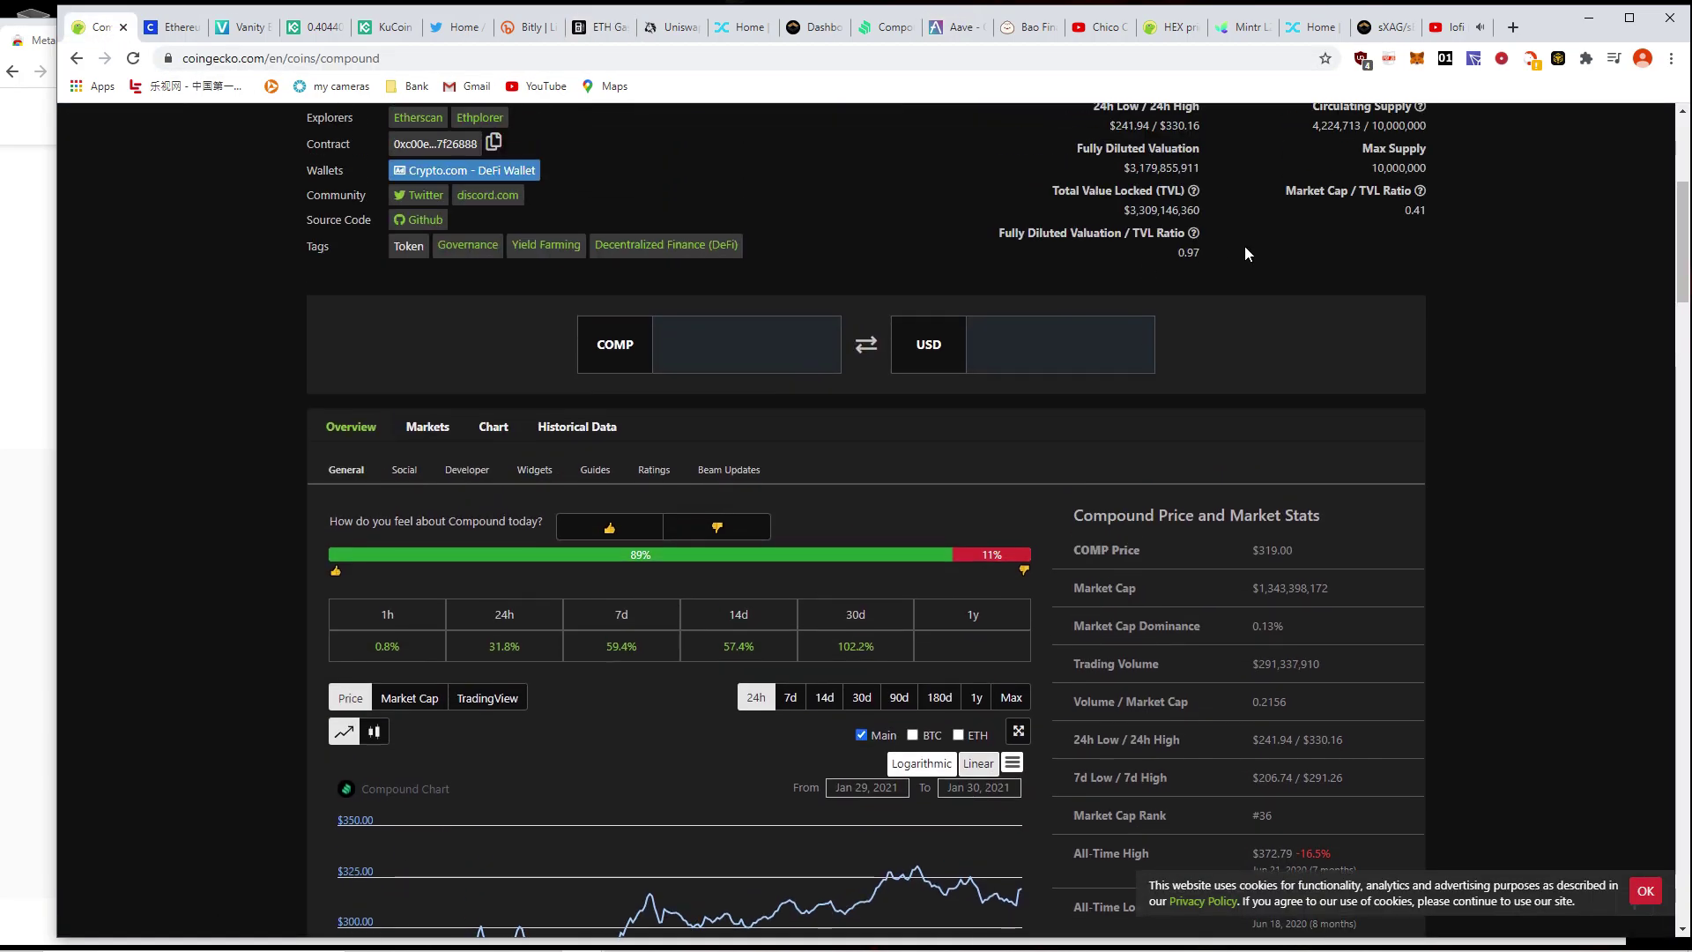
{"action": "left_click", "coordinate": [1292, 139]}
{"action": "type", "text": "aave"}
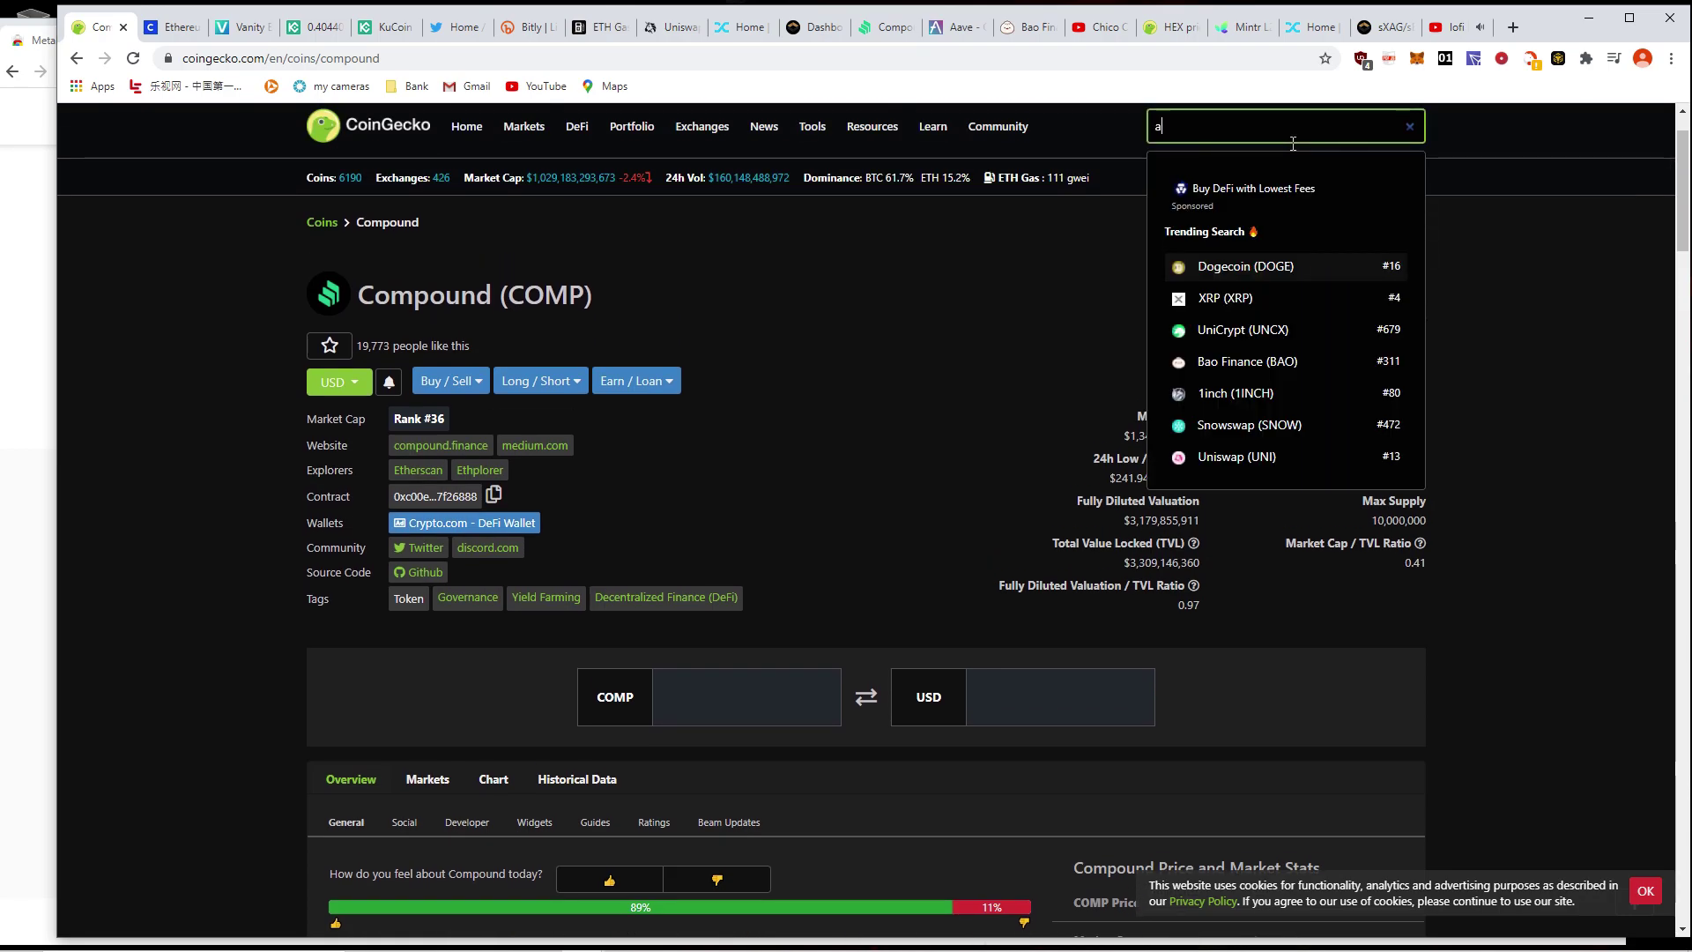
{"action": "left_click", "coordinate": [1311, 279]}
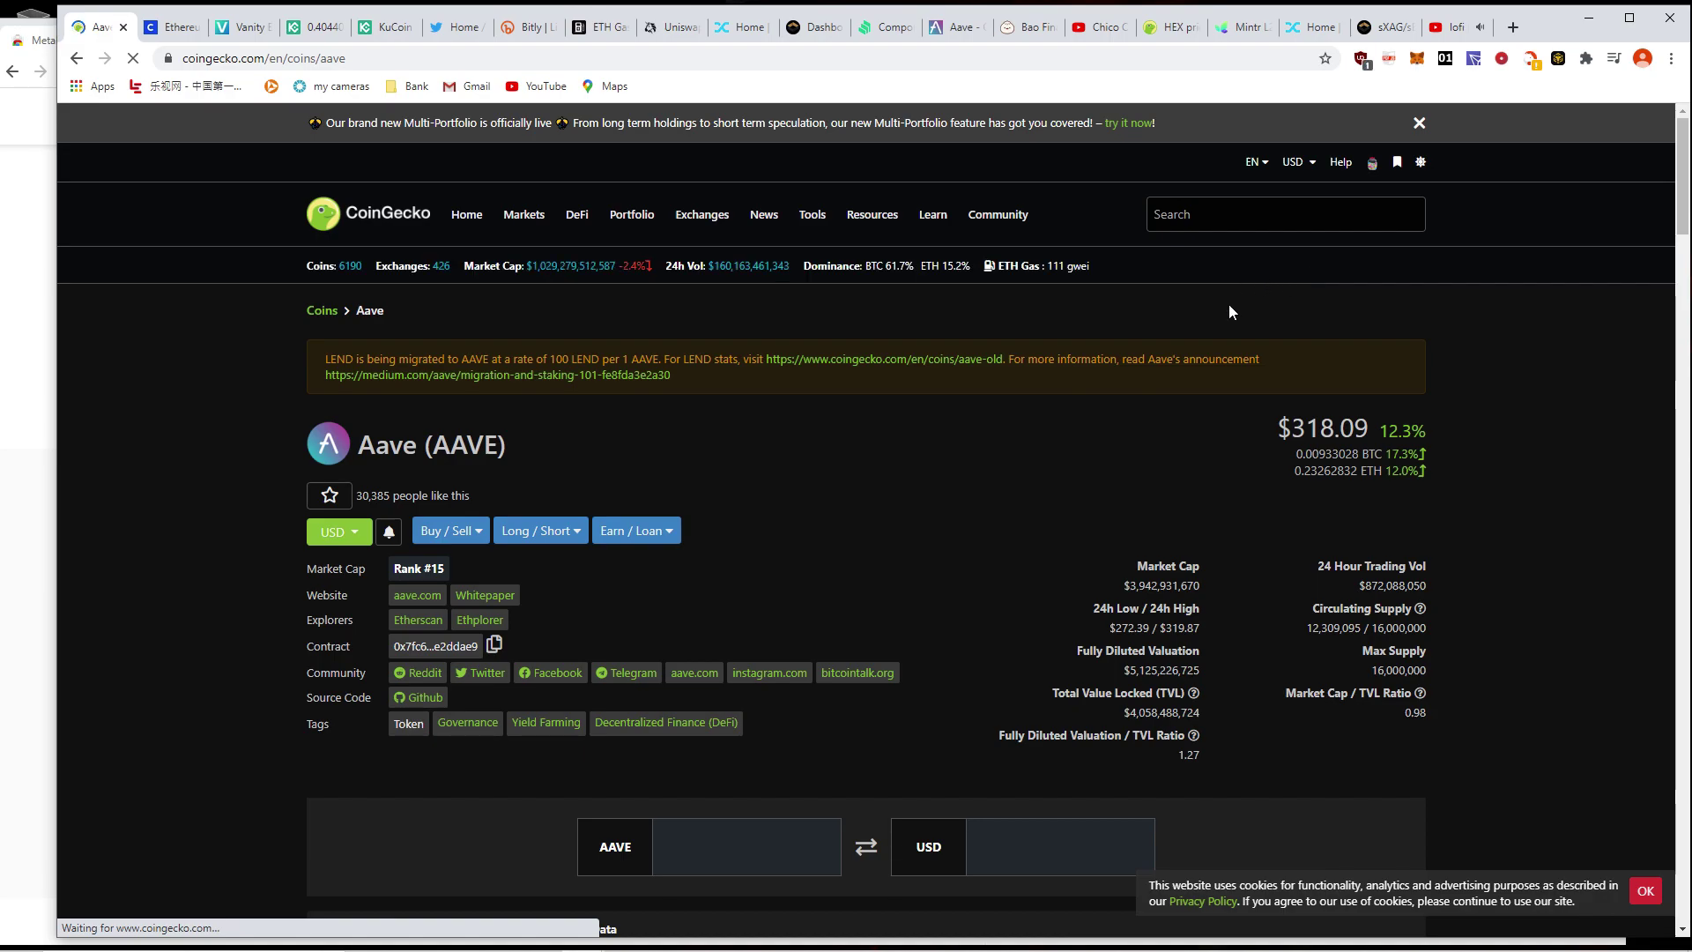
{"action": "scroll", "coordinate": [1461, 557], "scroll_direction": "down", "scroll_amount": 8}
{"action": "scroll", "coordinate": [1480, 608], "scroll_direction": "down", "scroll_amount": 3}
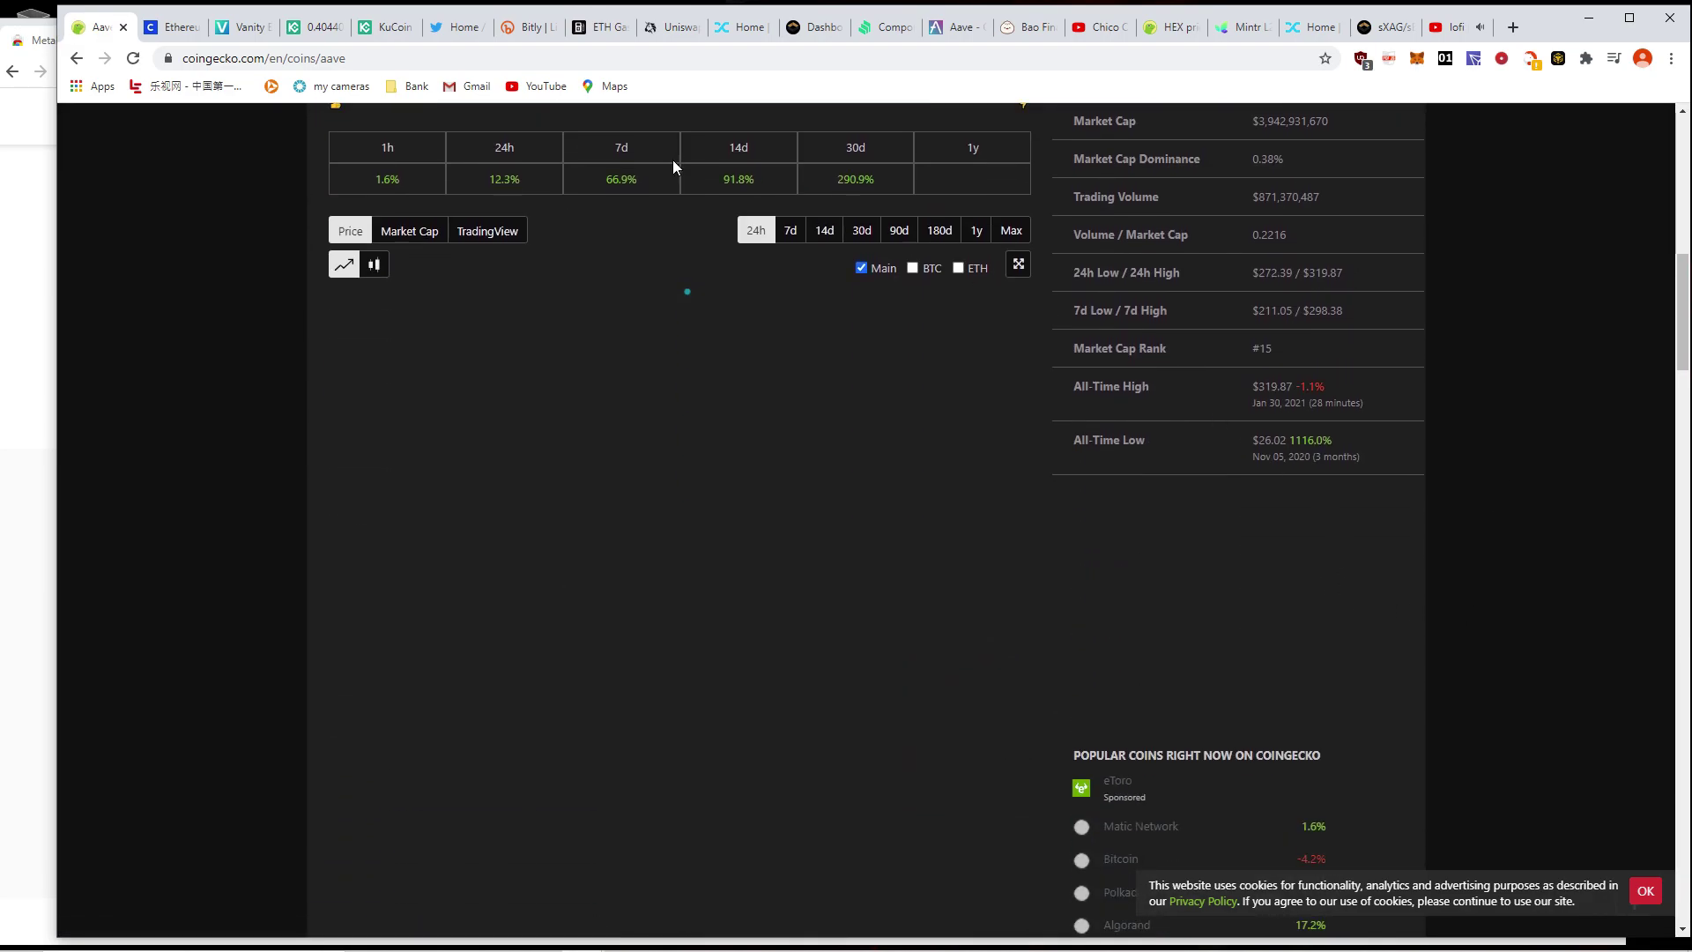
- Return to Aave's markets page and examine the deposit APY and the variable and stable borrow APR of the listed assets
{"action": "left_click", "coordinate": [947, 29]}
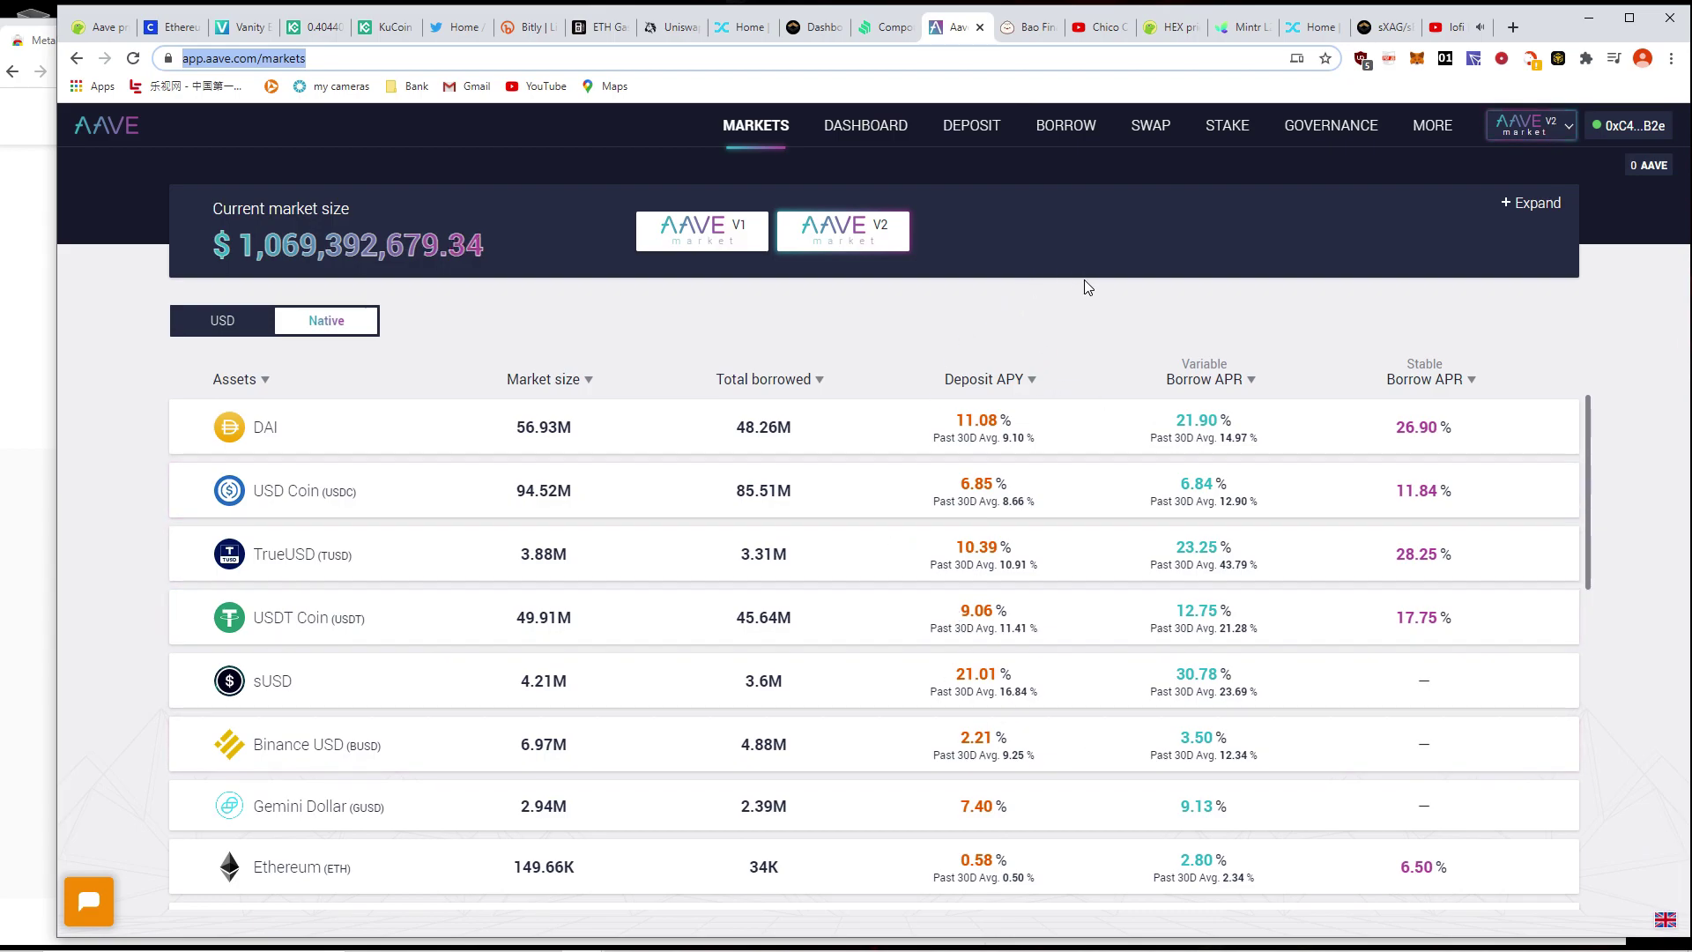
{"action": "scroll", "coordinate": [1057, 370], "scroll_direction": "down", "scroll_amount": 1}
{"action": "scroll", "coordinate": [1252, 515], "scroll_direction": "up", "scroll_amount": 1}
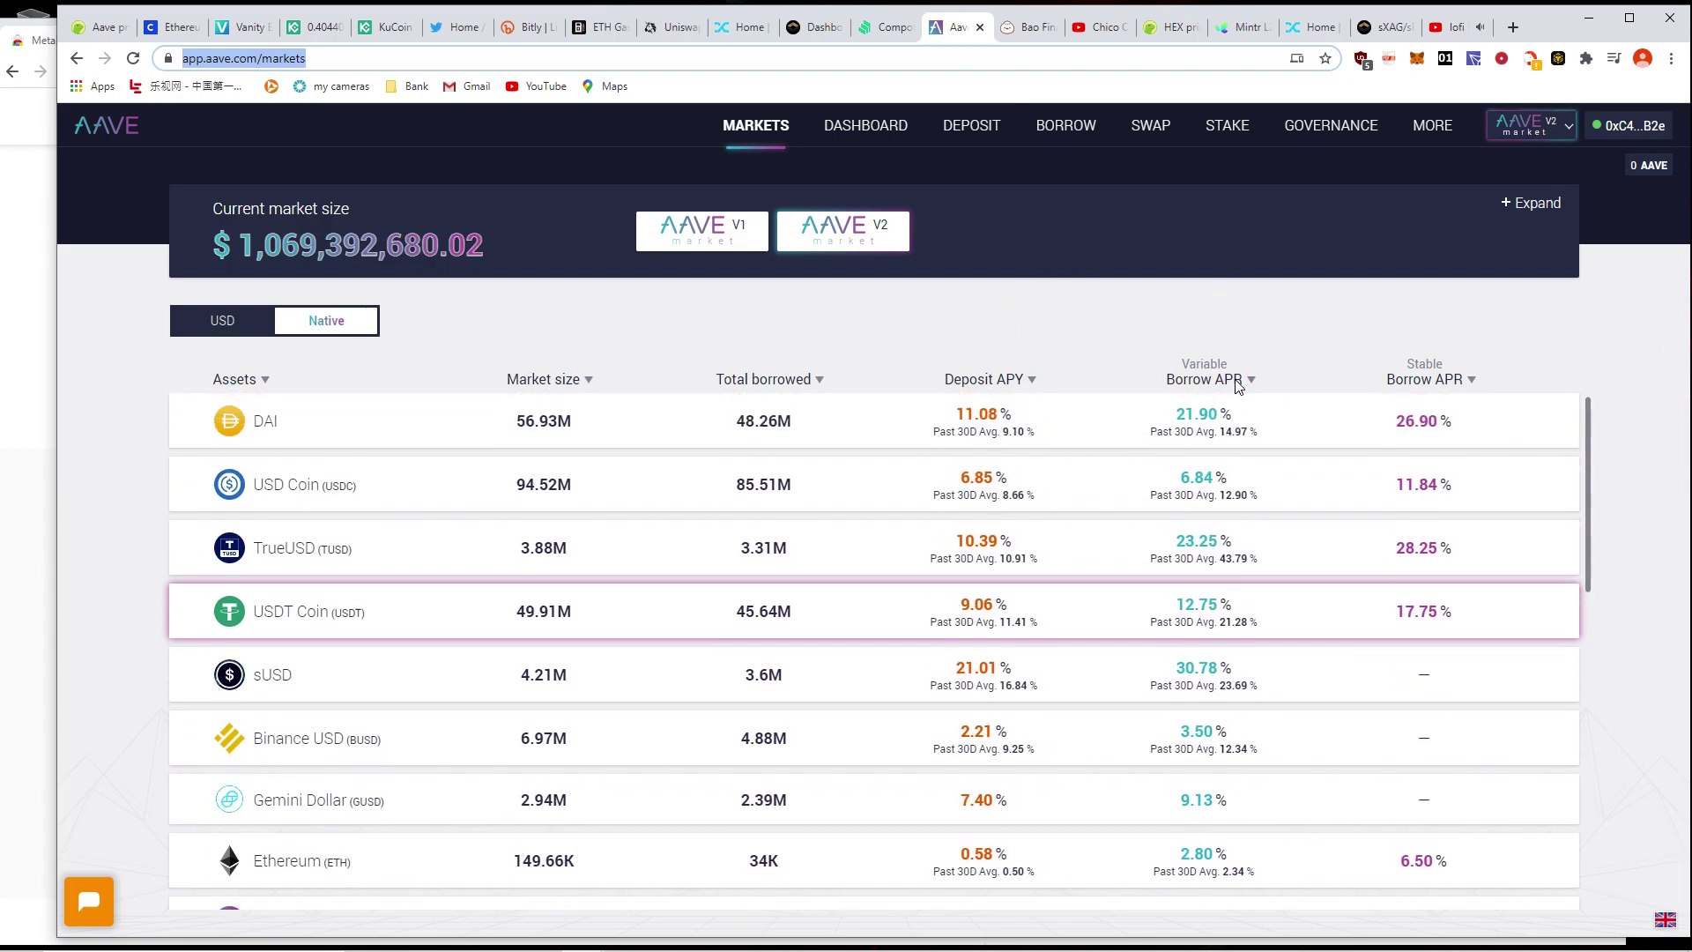
{"action": "scroll", "coordinate": [1093, 536], "scroll_direction": "down", "scroll_amount": 1}
{"action": "scroll", "coordinate": [1089, 539], "scroll_direction": "up", "scroll_amount": 1}
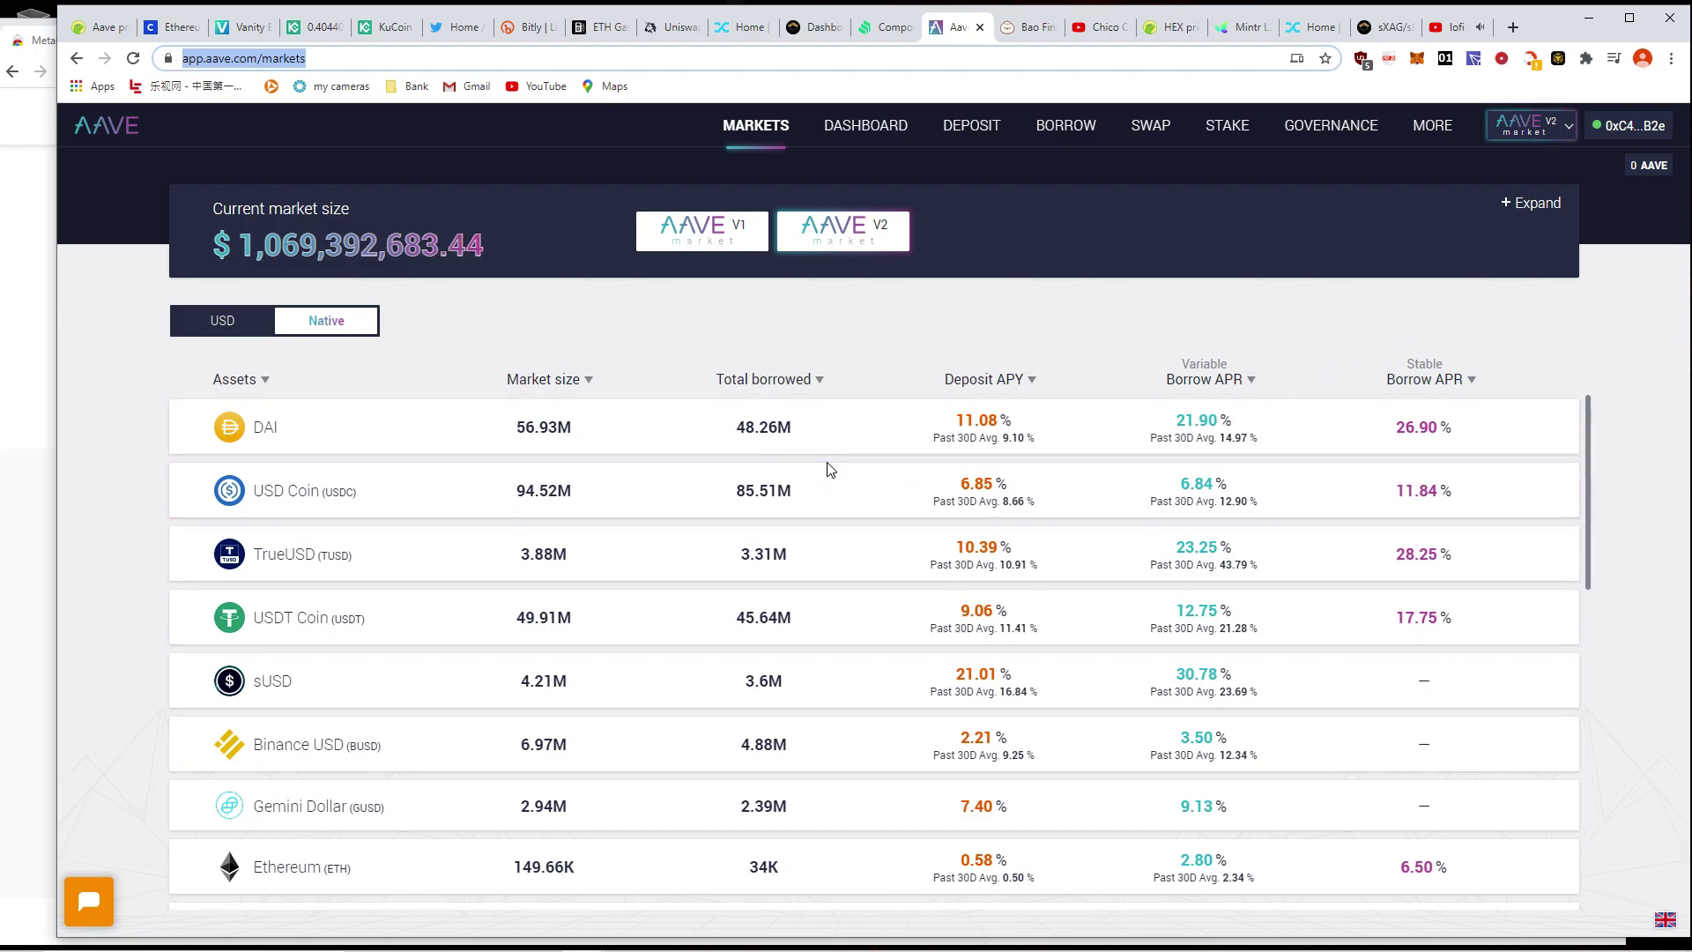
{"action": "scroll", "coordinate": [408, 634], "scroll_direction": "down", "scroll_amount": 3}
{"action": "scroll", "coordinate": [347, 661], "scroll_direction": "down", "scroll_amount": 6}
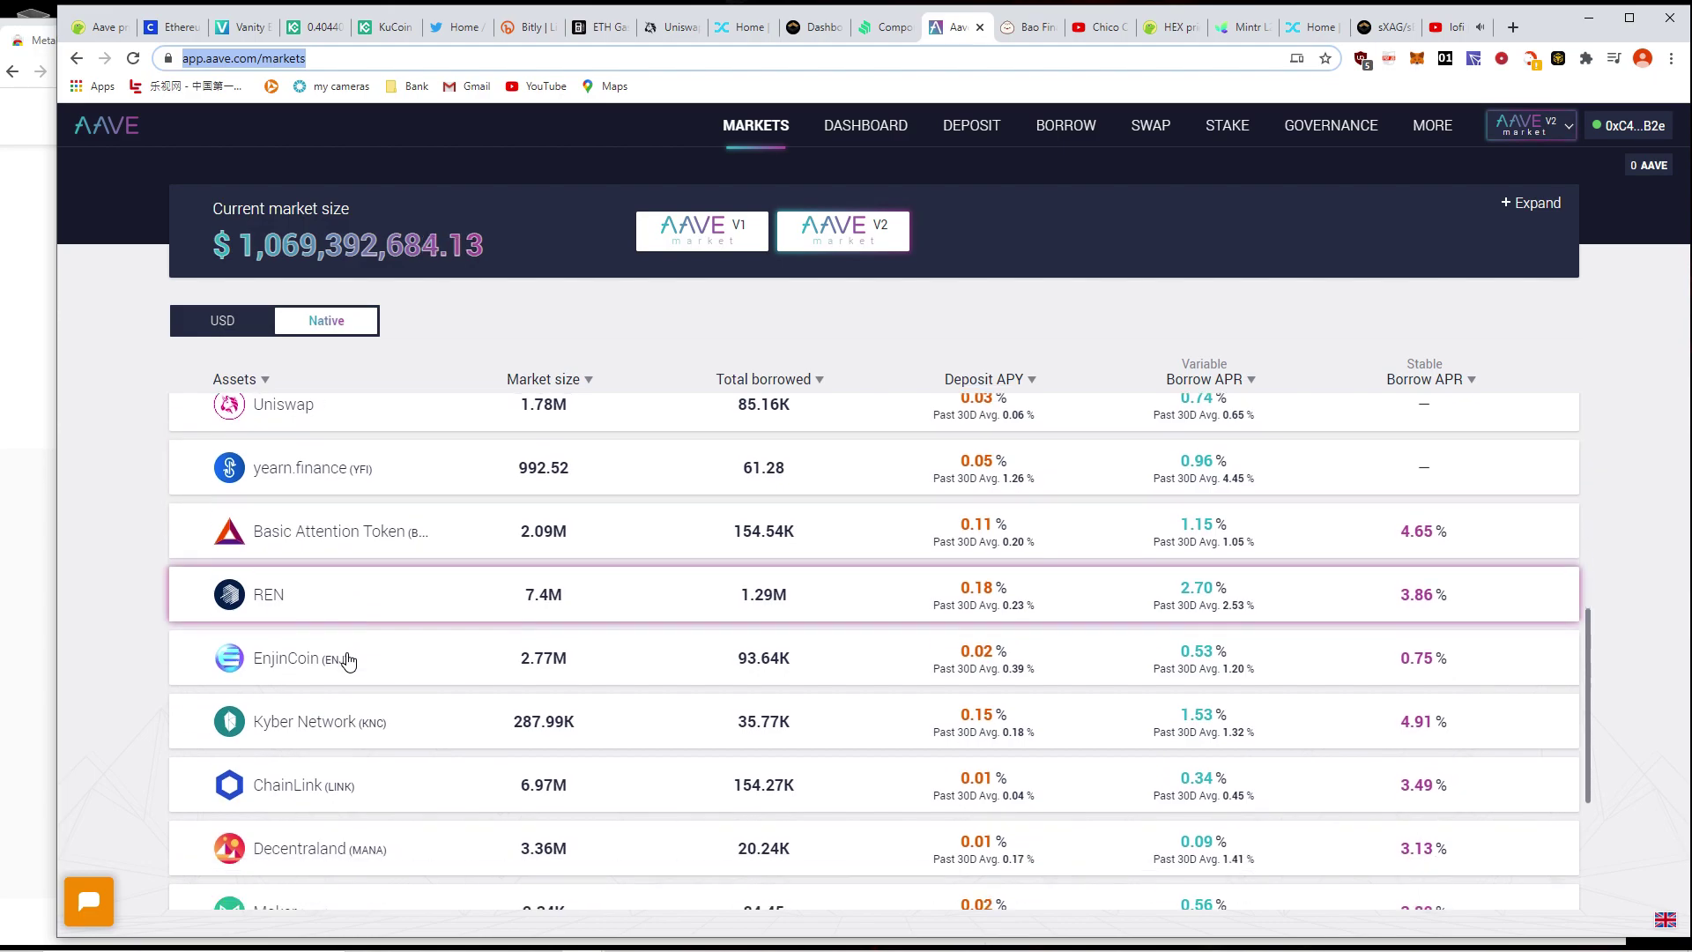
{"action": "scroll", "coordinate": [357, 638], "scroll_direction": "up", "scroll_amount": 7}
{"action": "scroll", "coordinate": [360, 631], "scroll_direction": "up", "scroll_amount": 3}
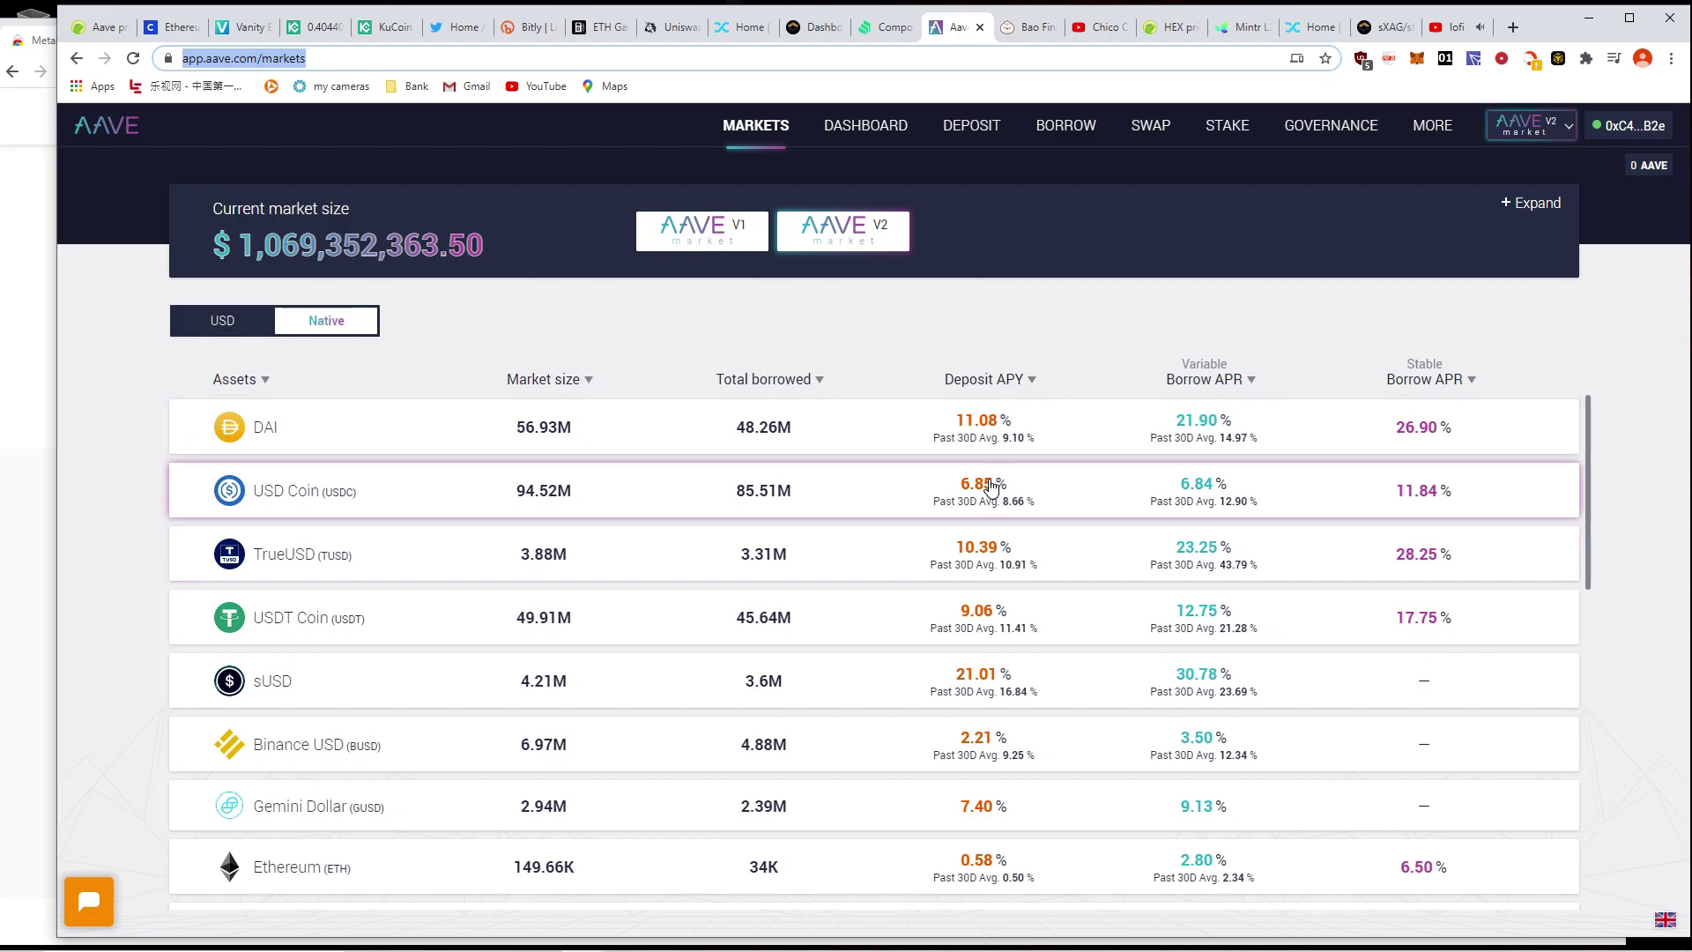
- Go through Aave's dashboard and markets links, and open the AAVE staking page
{"action": "left_click", "coordinate": [877, 129]}
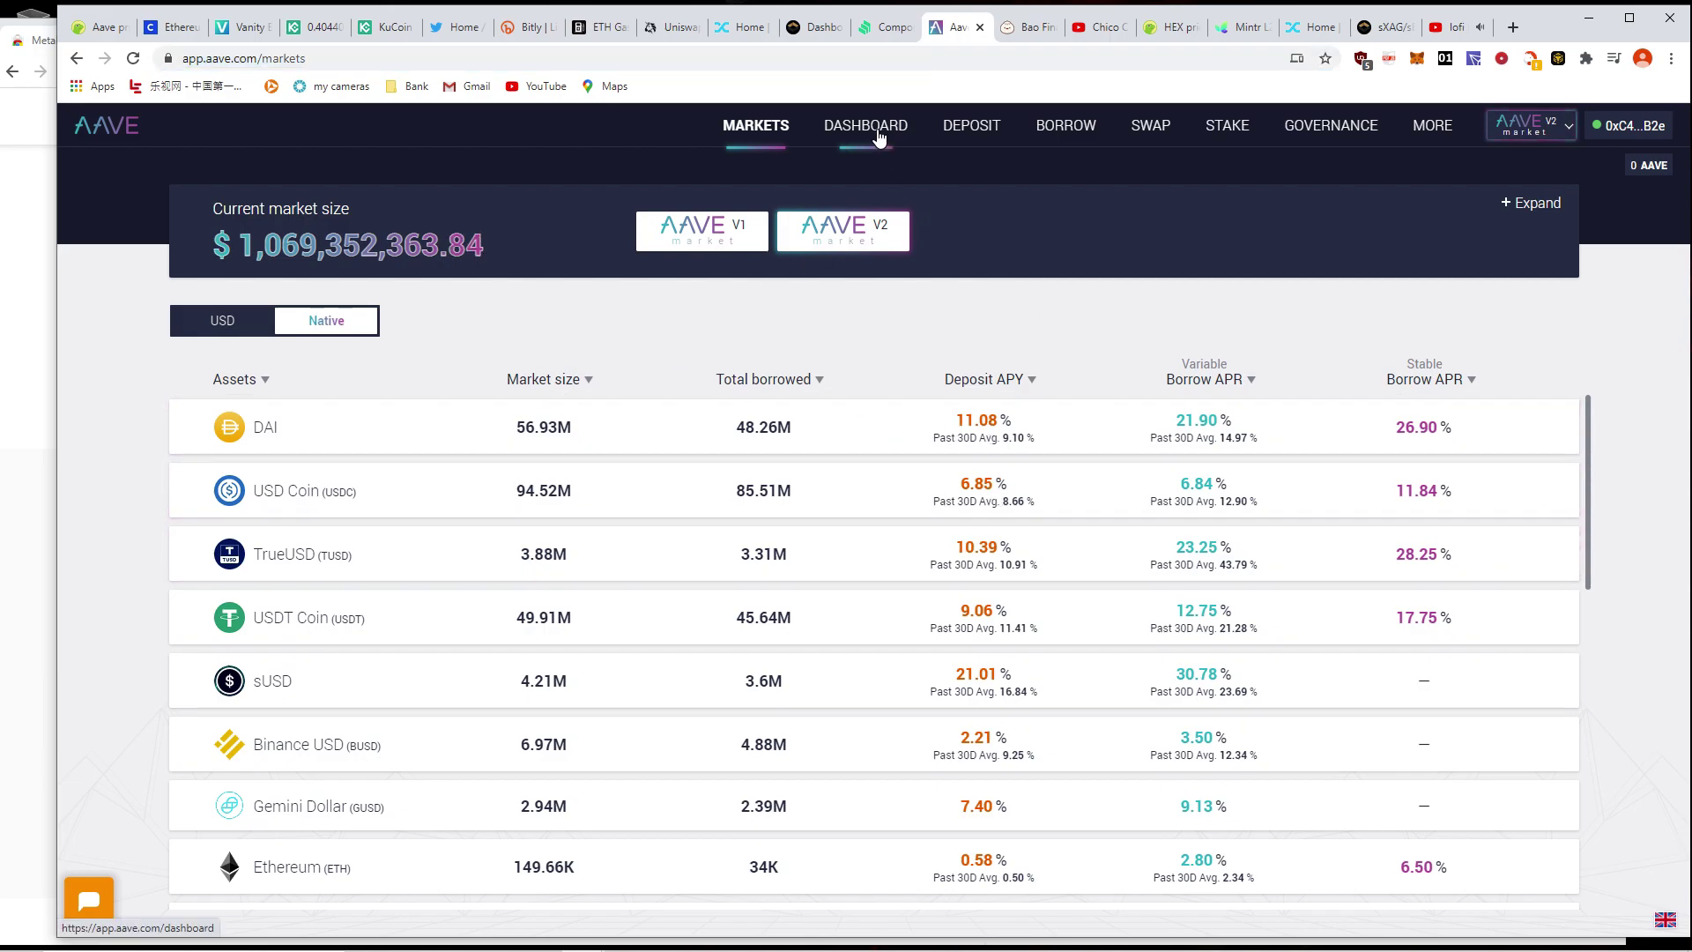
{"action": "left_click", "coordinate": [753, 125]}
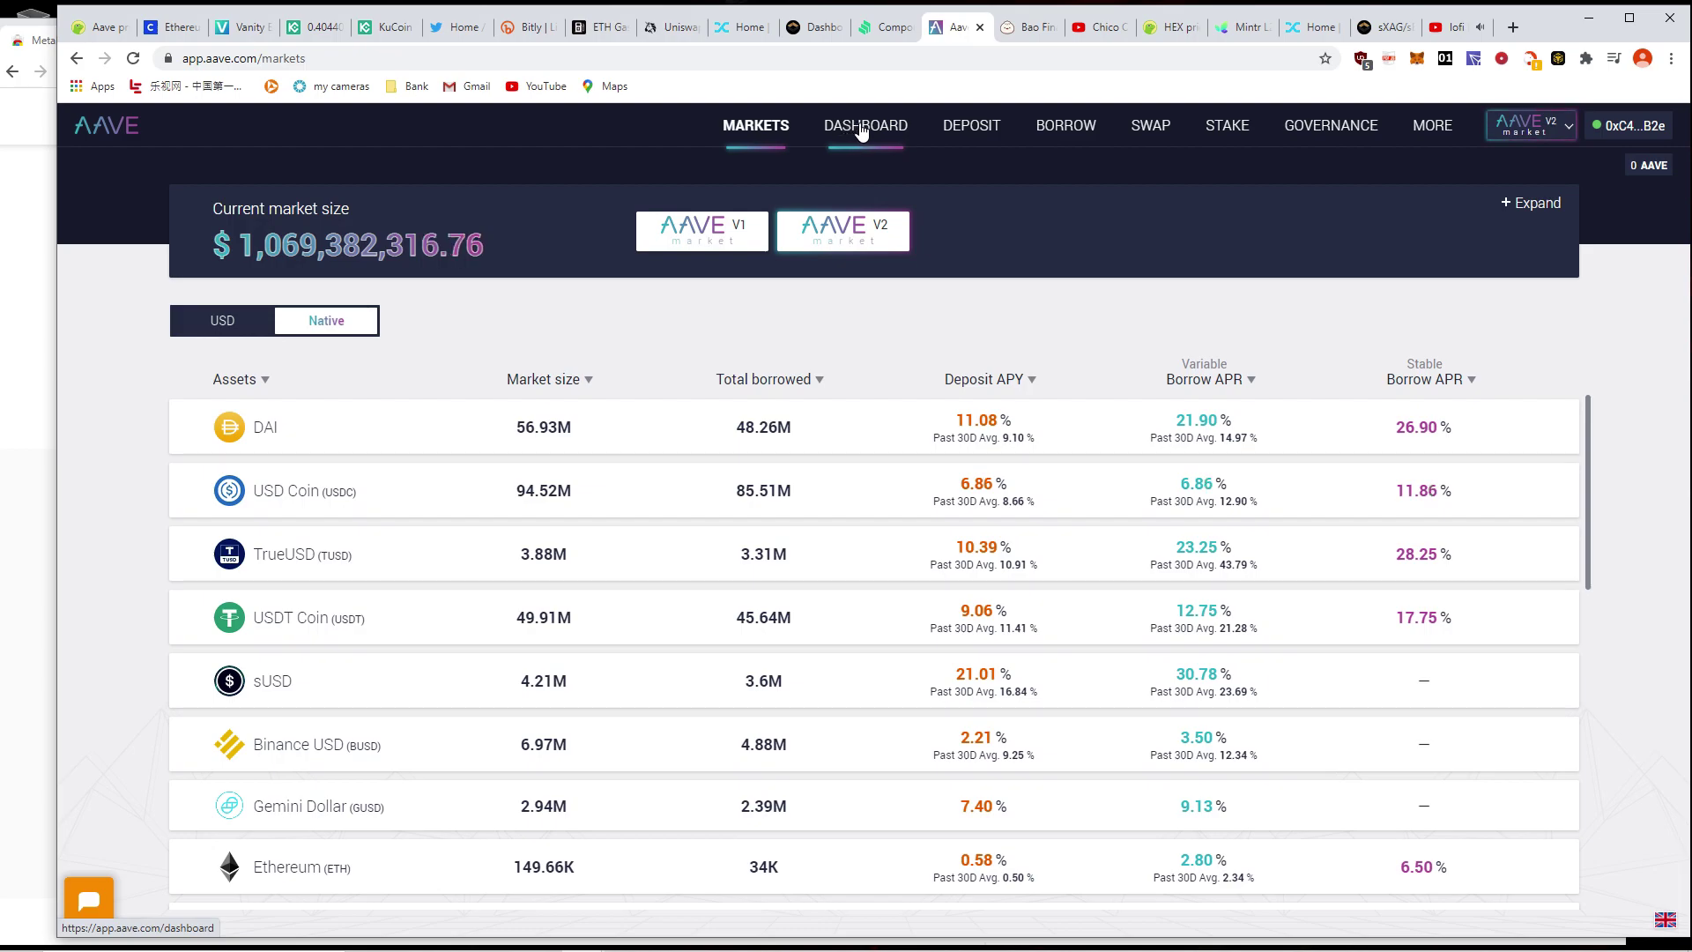
{"action": "left_click", "coordinate": [1218, 130]}
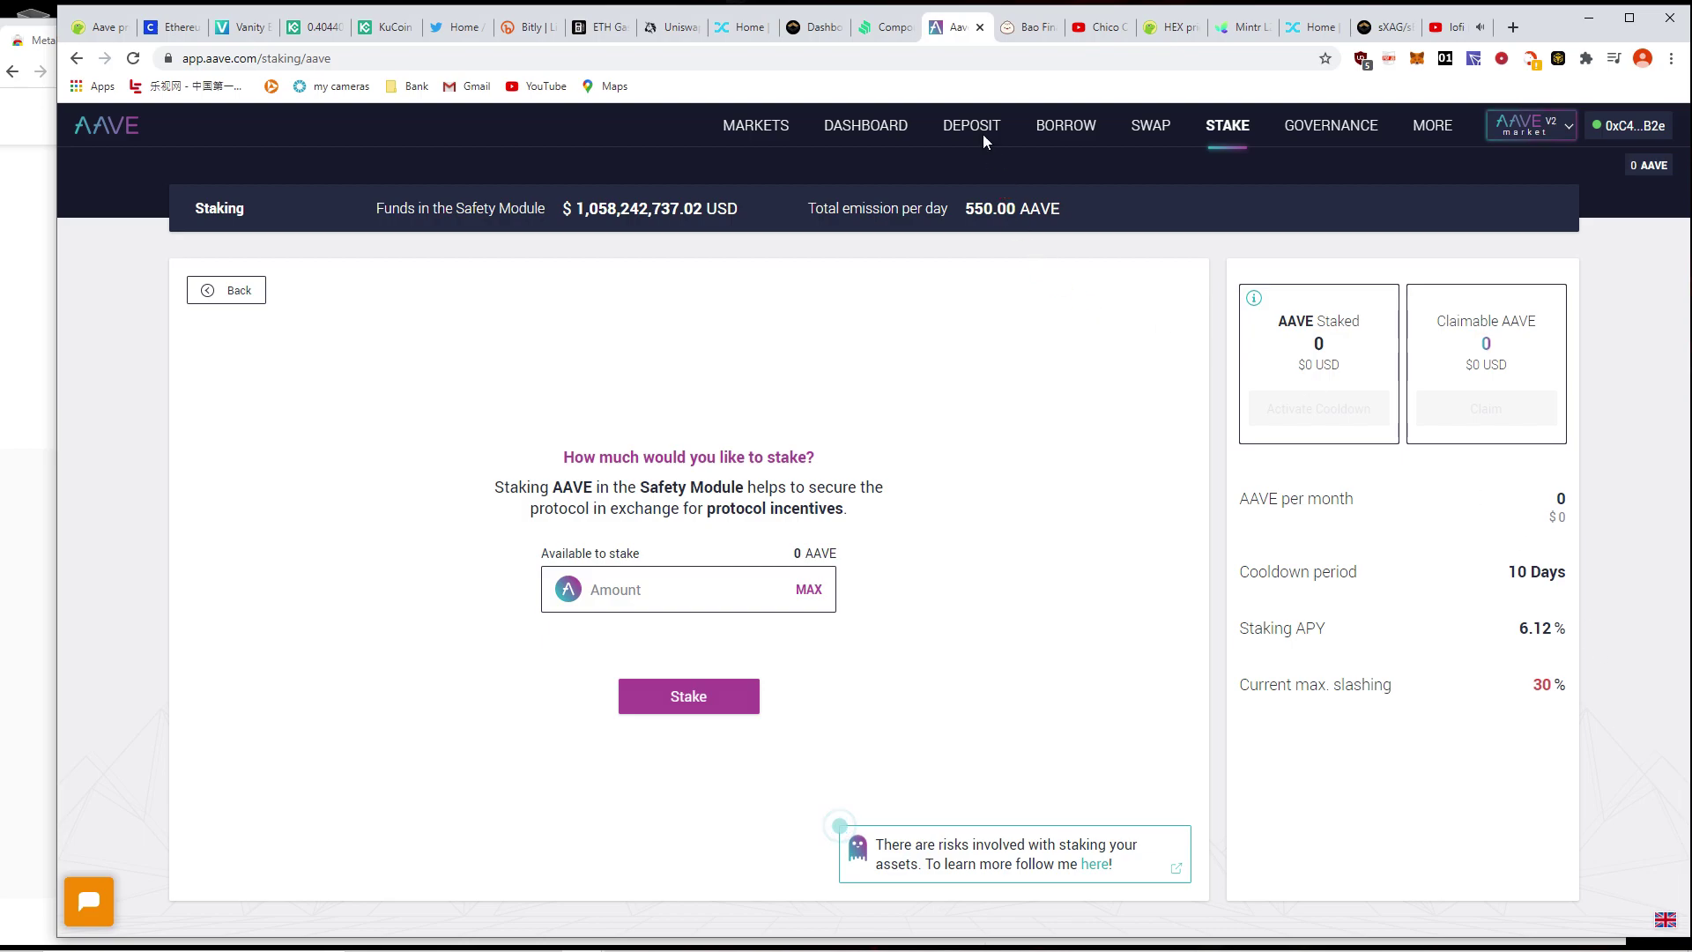
- Show the 90-day price chart and market statistics for Aave on CoinGecko, and return to the AAVE staking page
{"action": "left_click", "coordinate": [98, 26]}
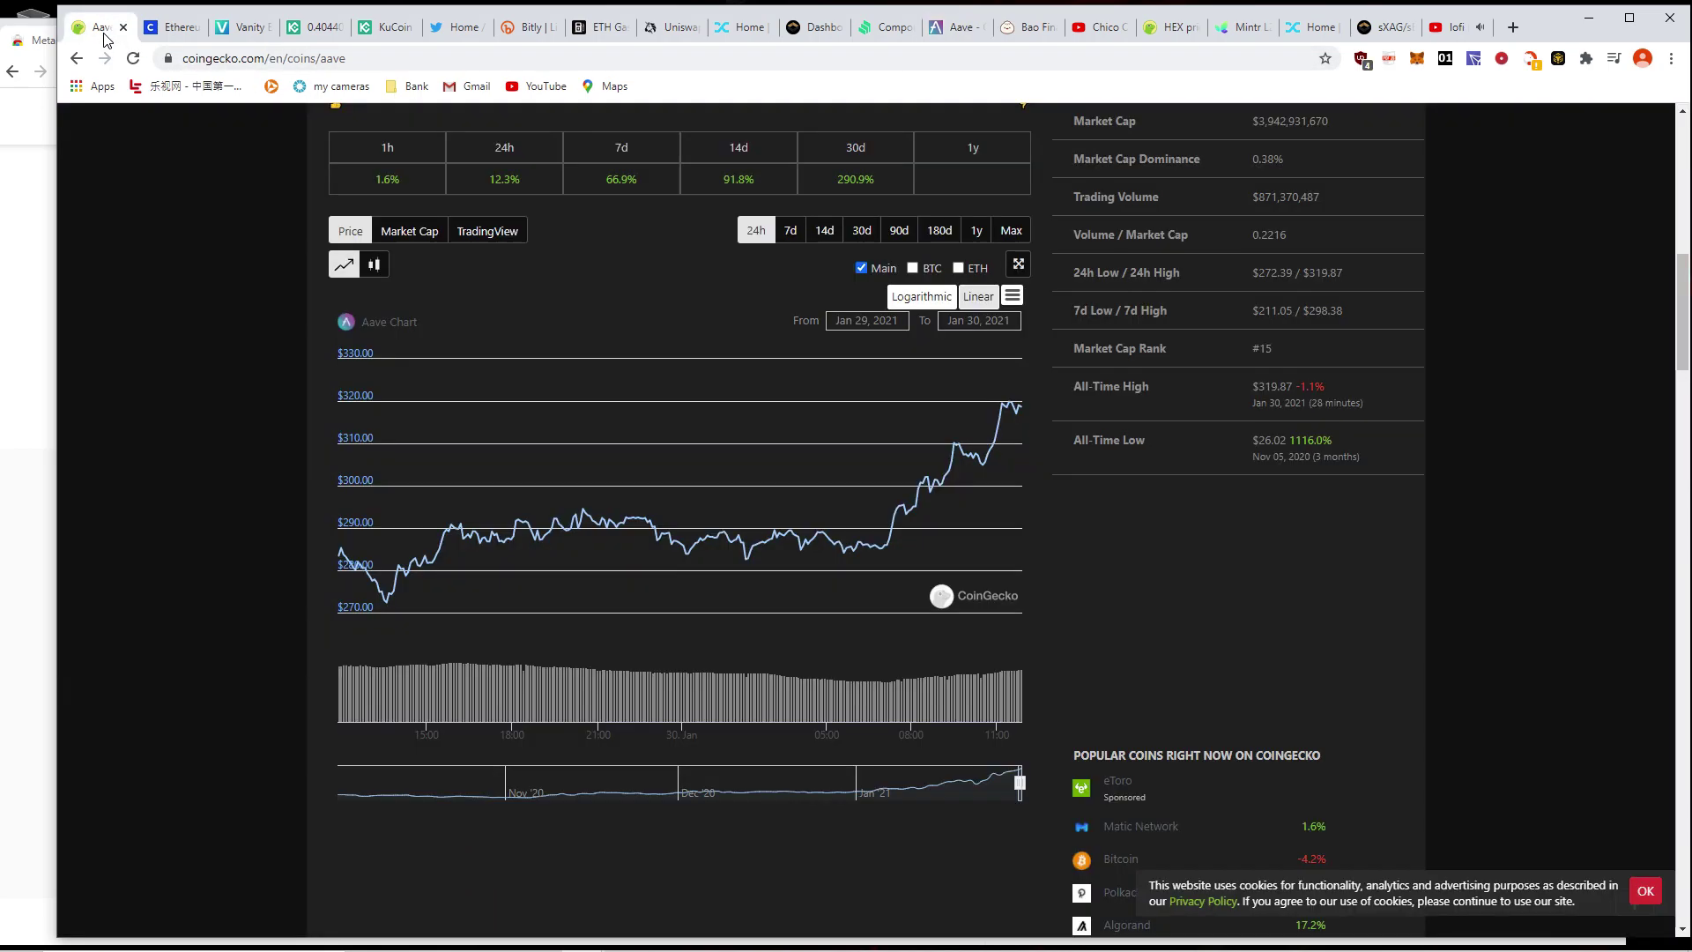
{"action": "scroll", "coordinate": [1112, 369], "scroll_direction": "up", "scroll_amount": 8}
{"action": "scroll", "coordinate": [1085, 352], "scroll_direction": "down", "scroll_amount": 2}
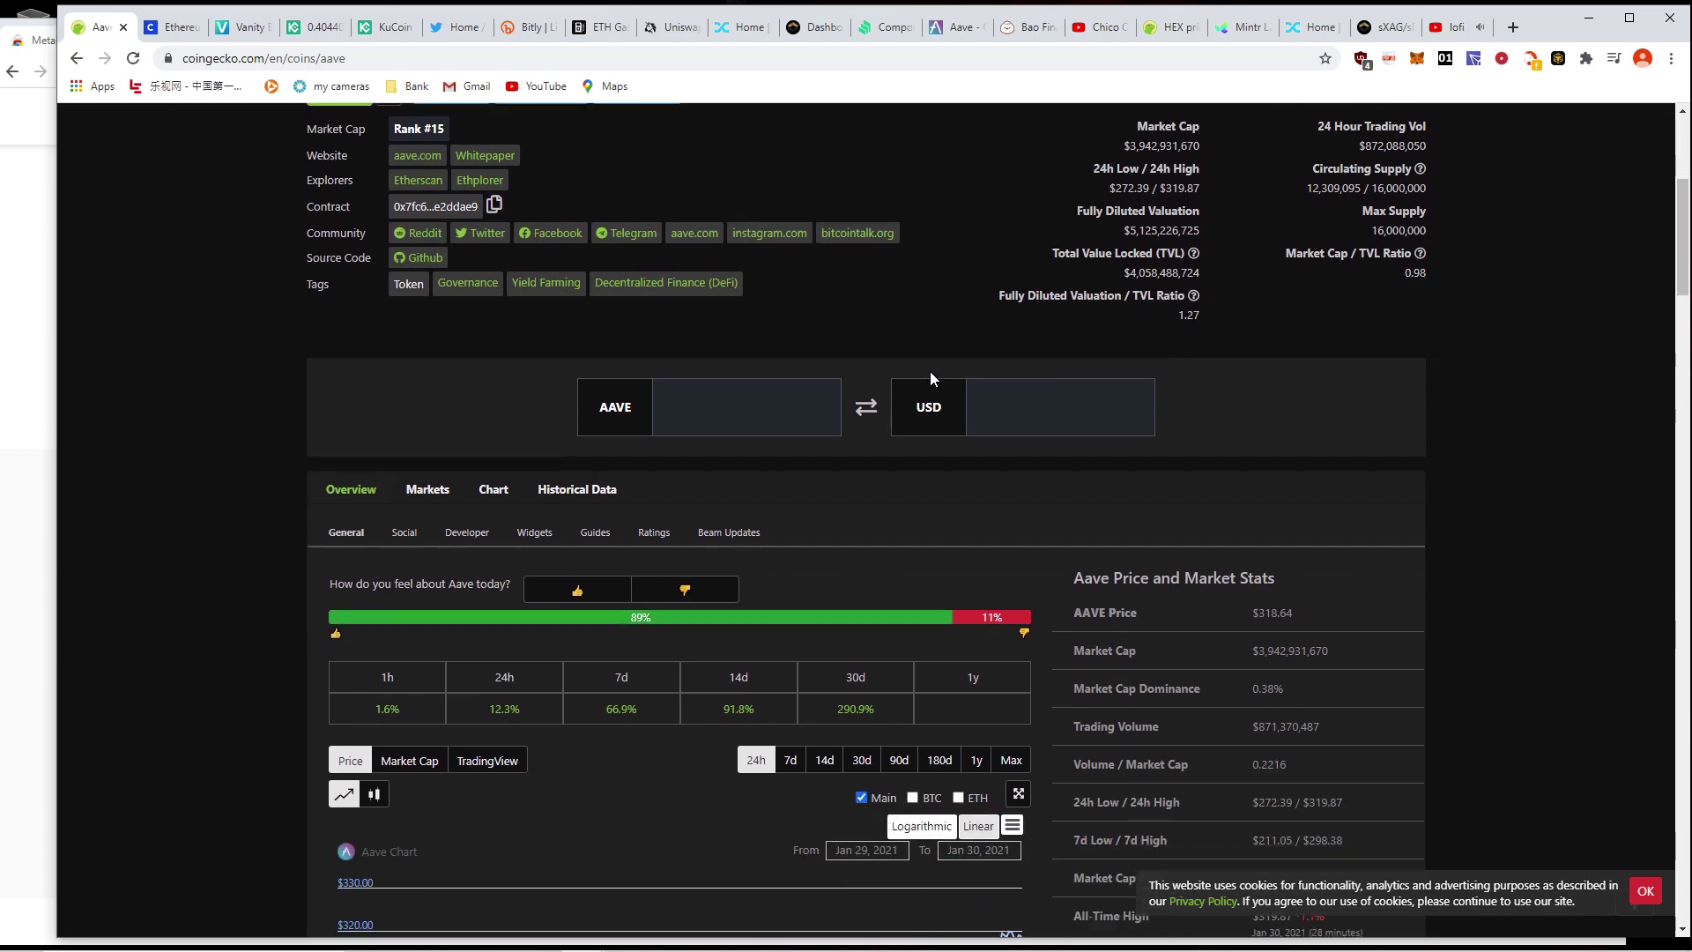
{"action": "left_click", "coordinate": [897, 760]}
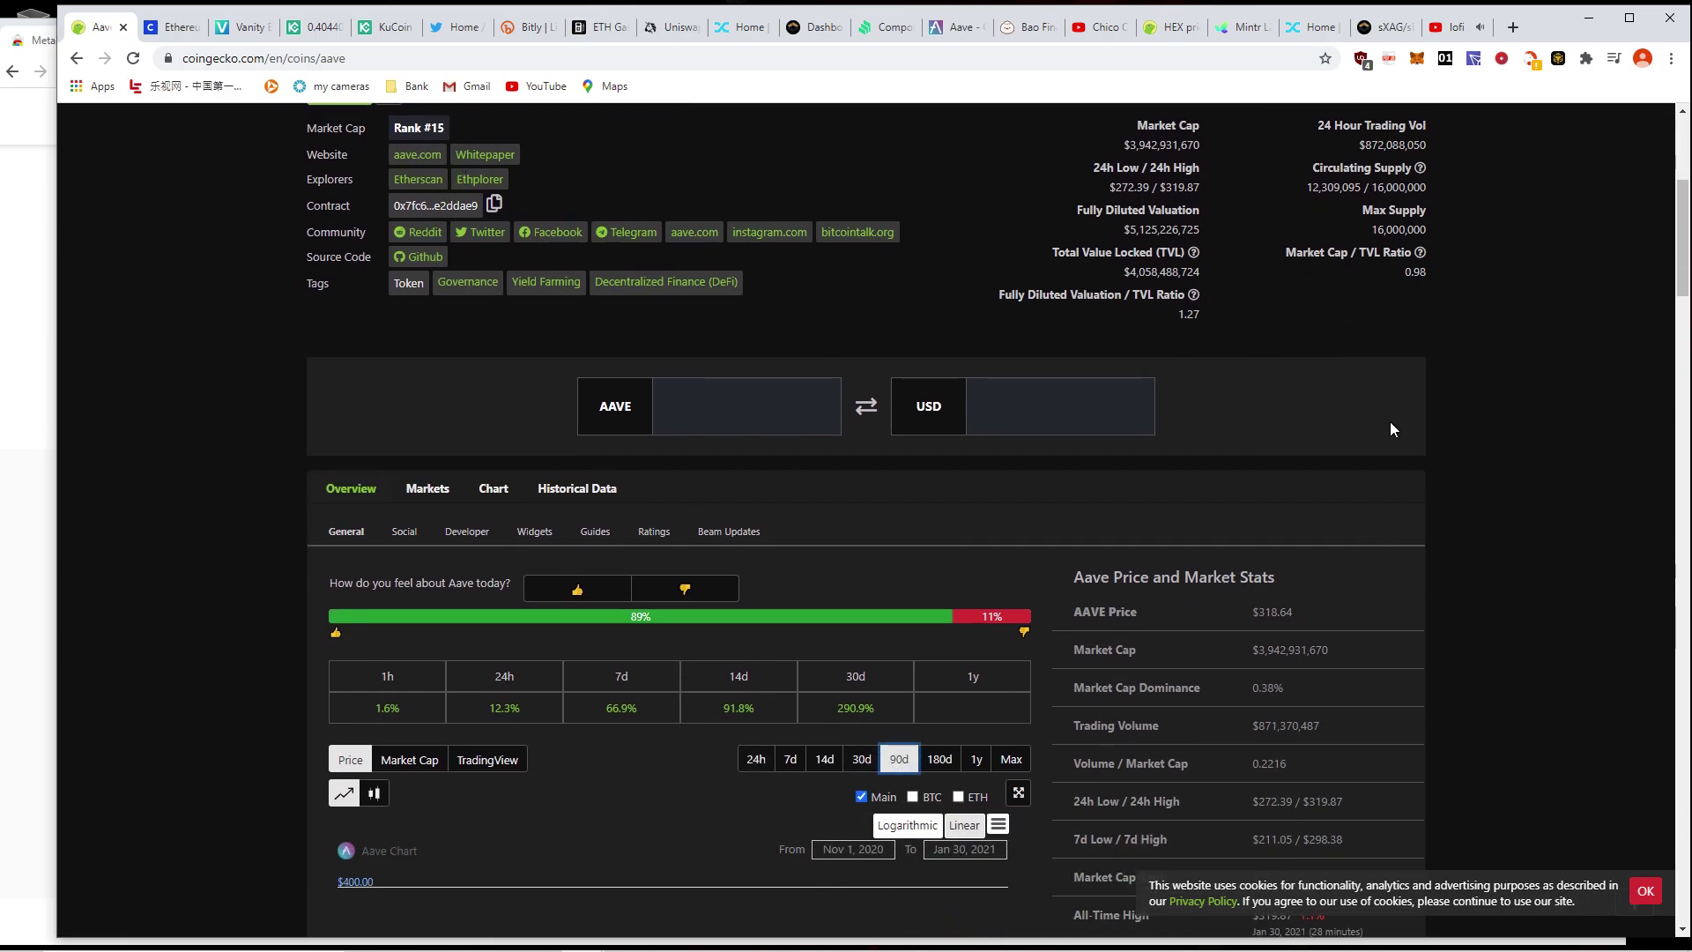
{"action": "scroll", "coordinate": [1372, 410], "scroll_direction": "down", "scroll_amount": 6}
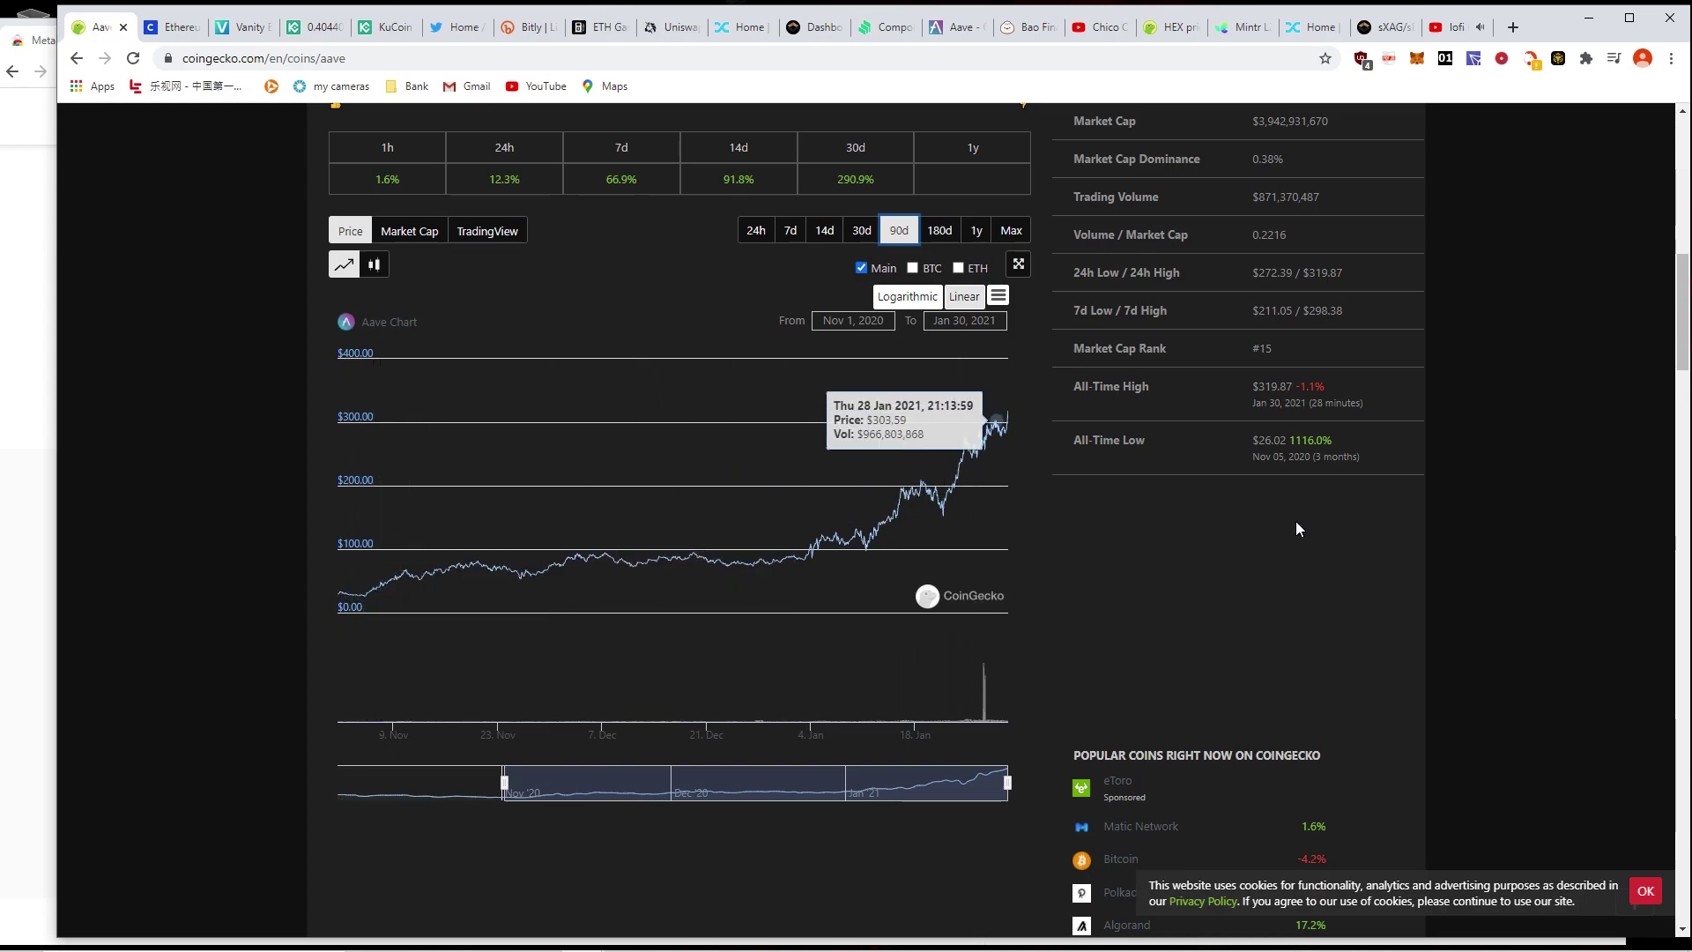
{"action": "scroll", "coordinate": [1463, 577], "scroll_direction": "up", "scroll_amount": 5}
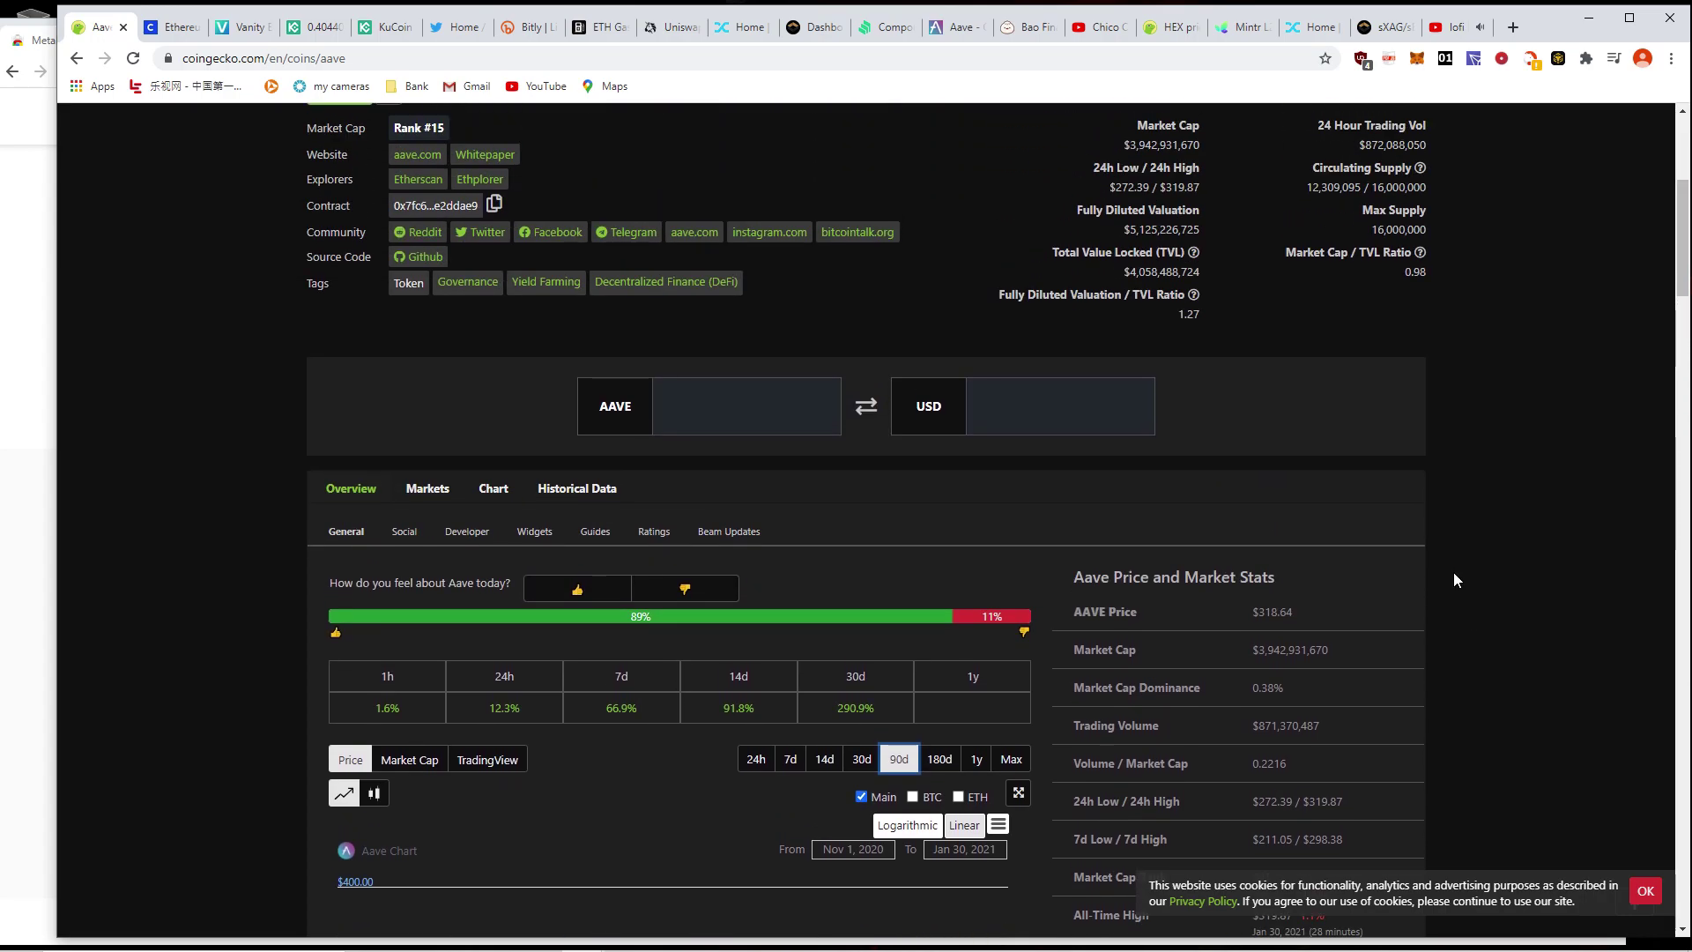
{"action": "scroll", "coordinate": [1454, 577], "scroll_direction": "down", "scroll_amount": 4}
{"action": "scroll", "coordinate": [1449, 560], "scroll_direction": "up", "scroll_amount": 6}
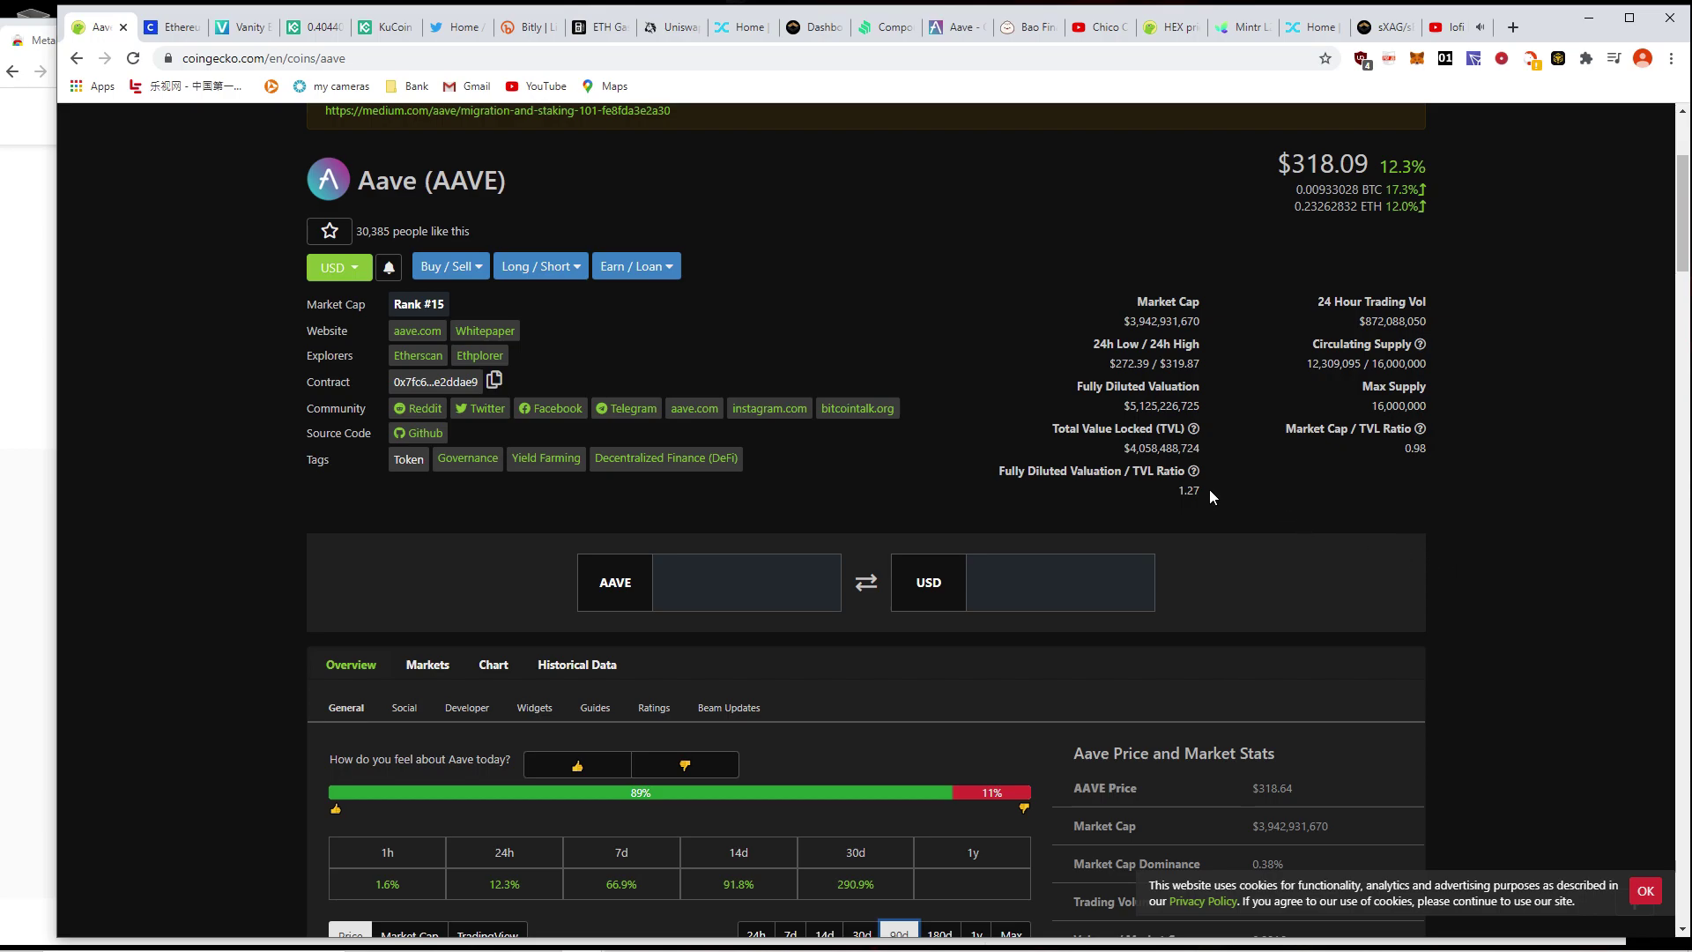
{"action": "left_click", "coordinate": [949, 34]}
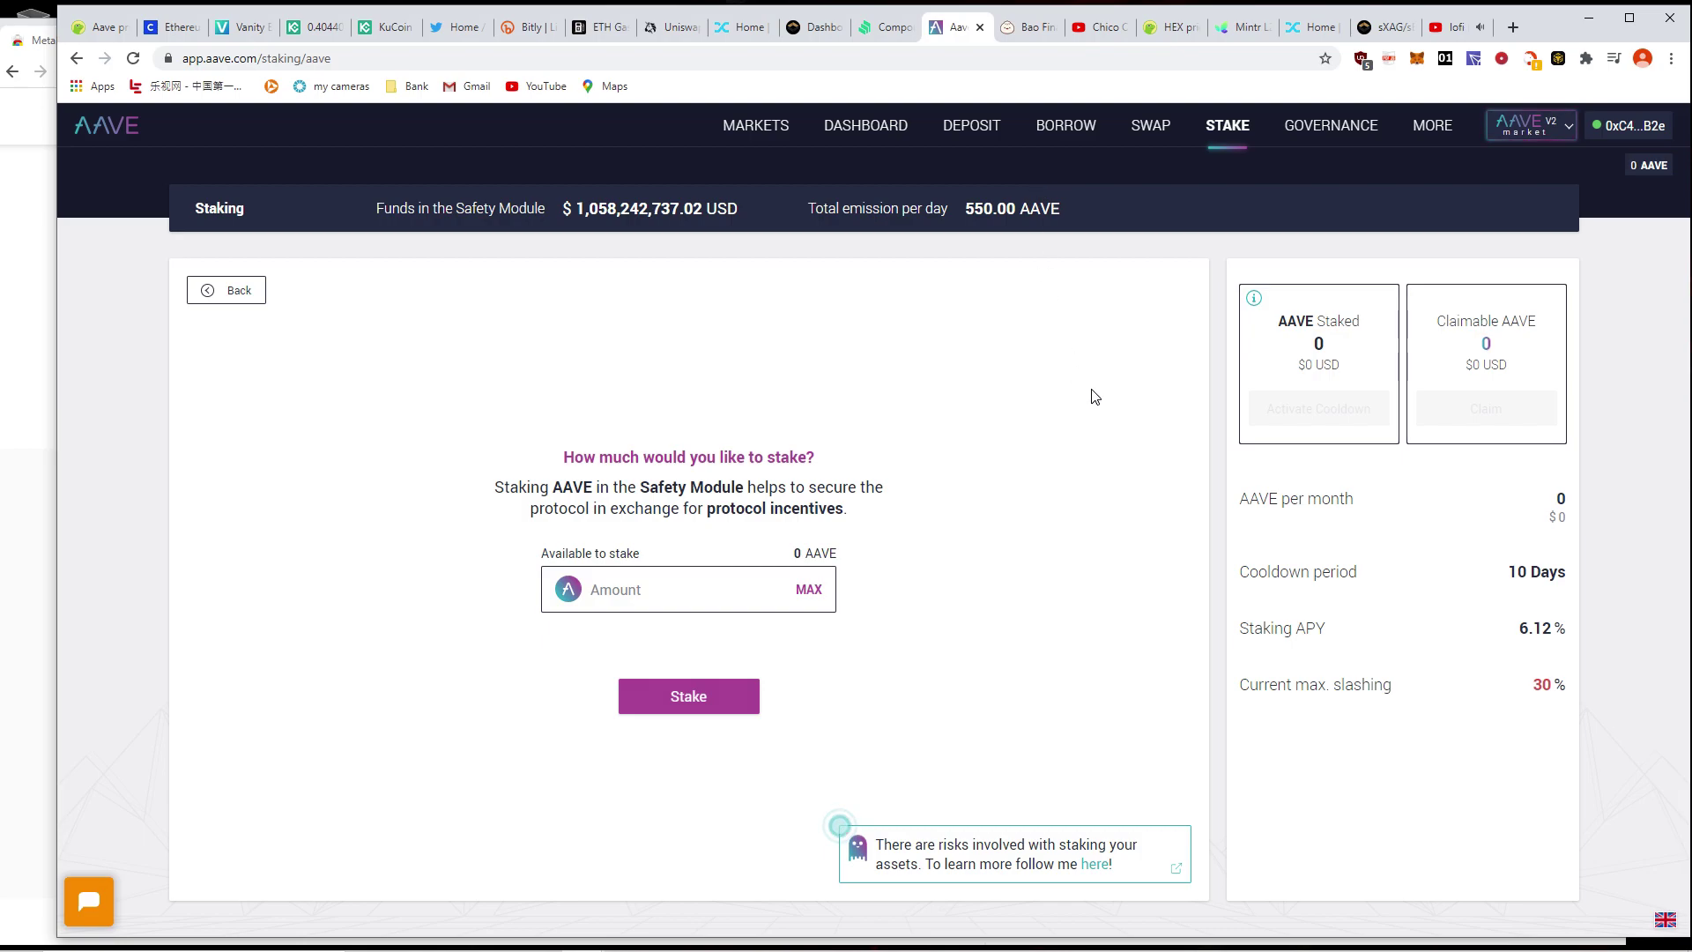
- View the Bao Finance home page, and set up Uniswap's Add Liquidity form with the ETH and WBTC pair
{"action": "left_click", "coordinate": [1024, 32]}
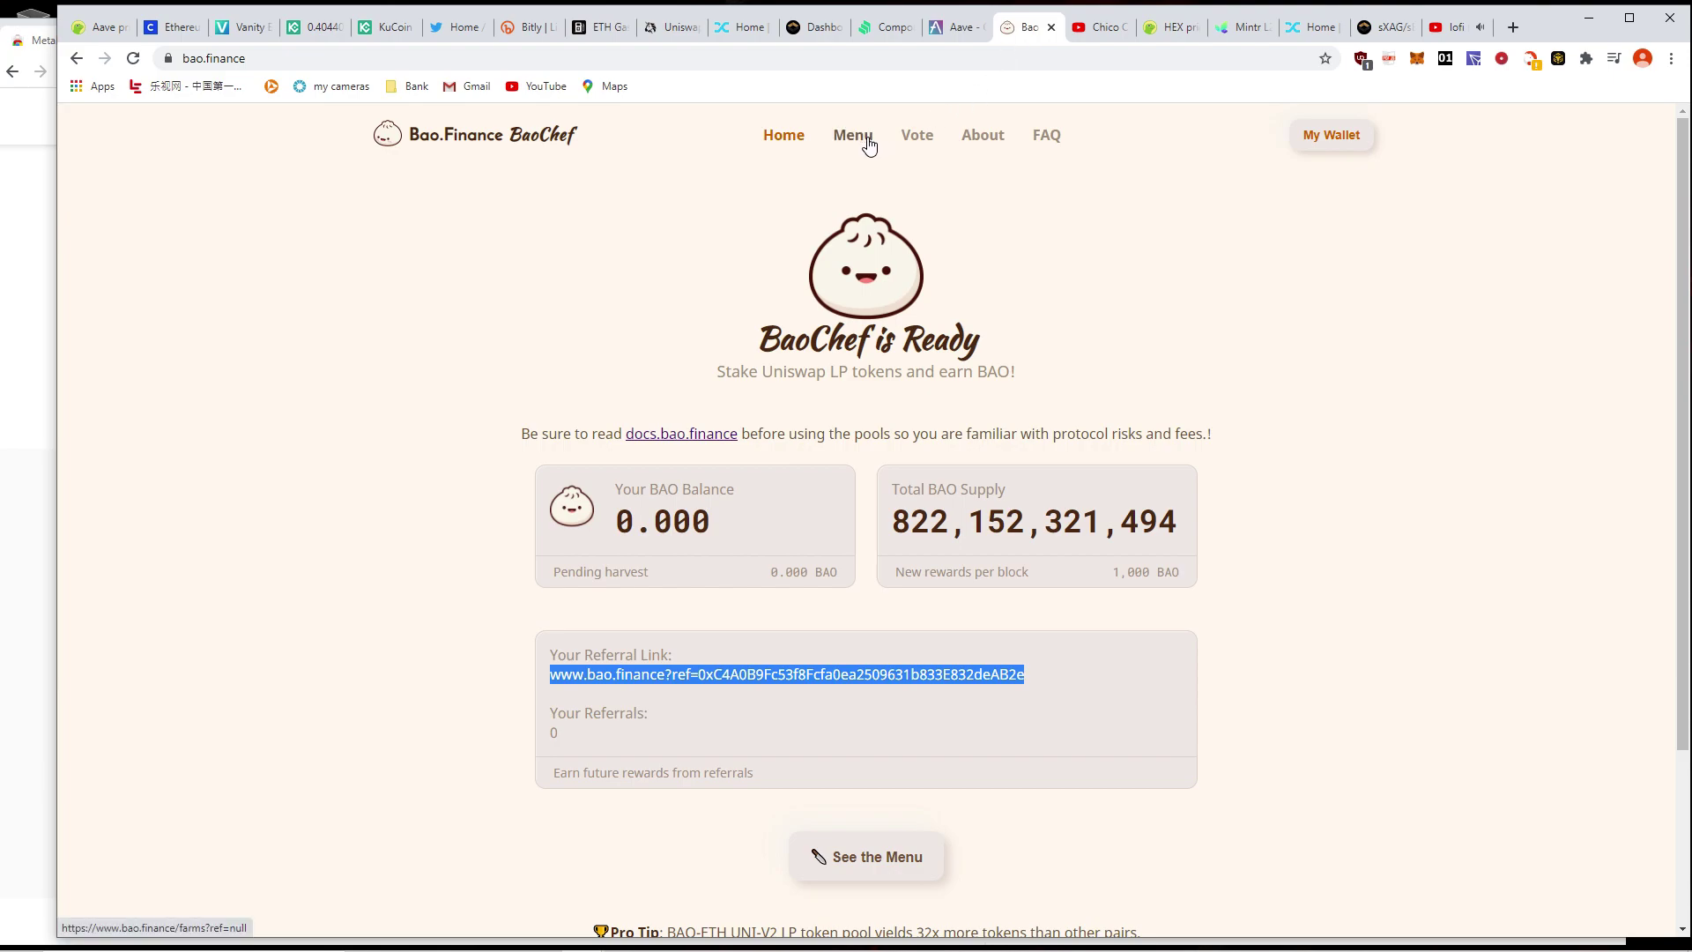
{"action": "left_click", "coordinate": [672, 27]}
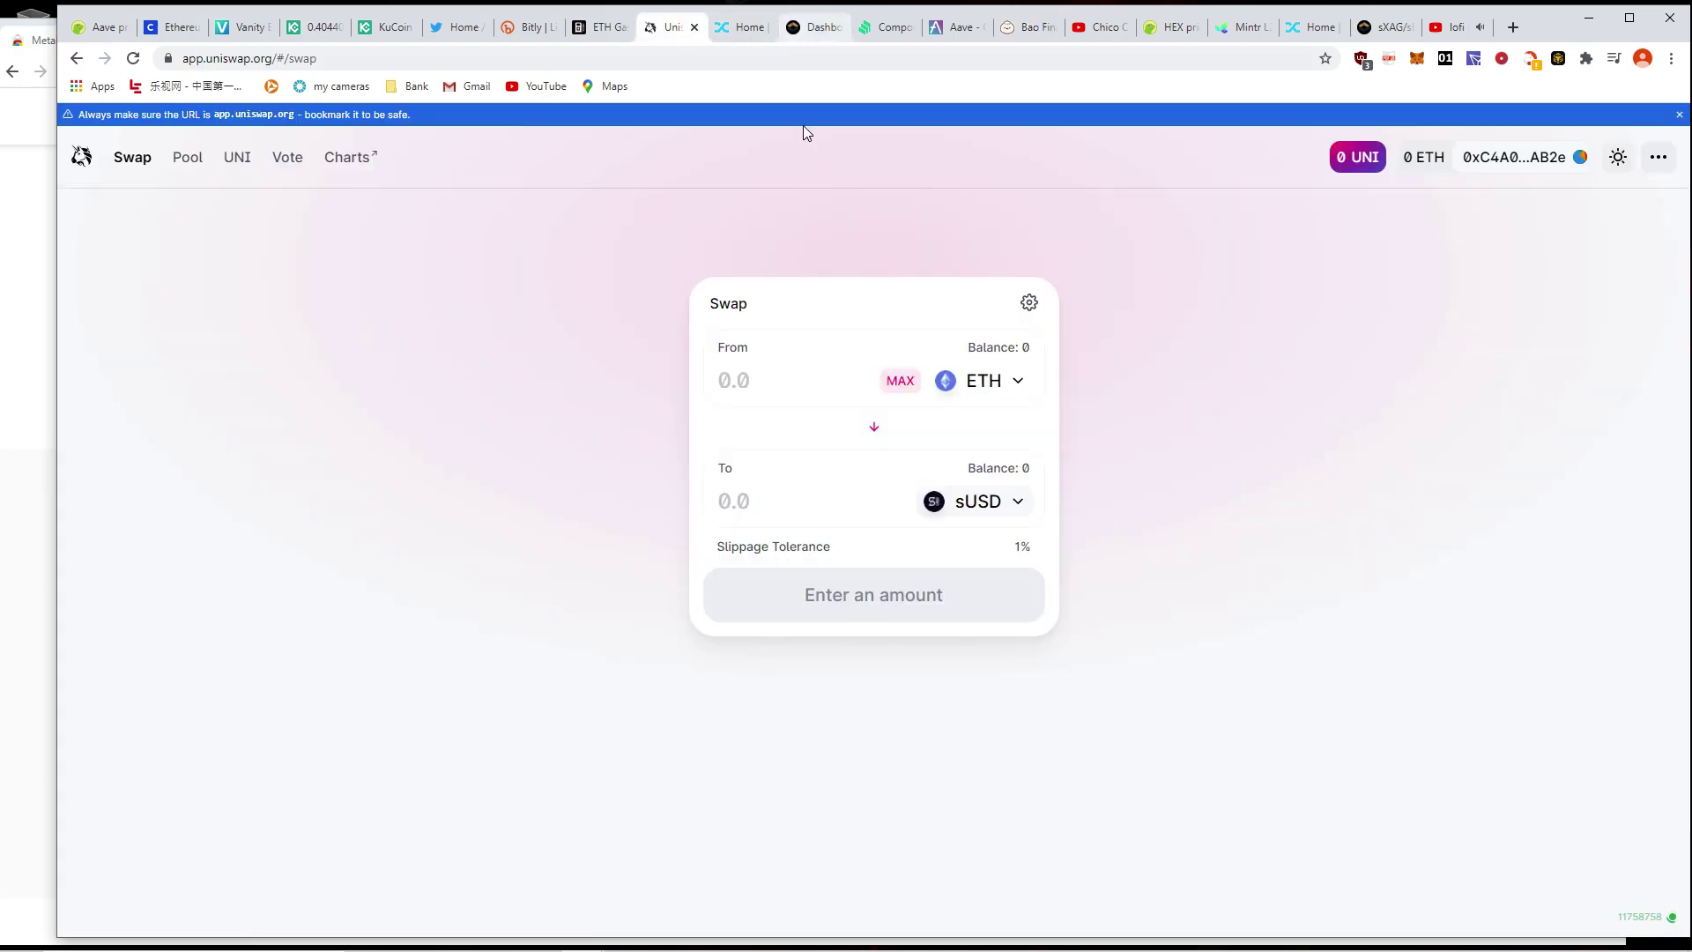
{"action": "left_click", "coordinate": [197, 160]}
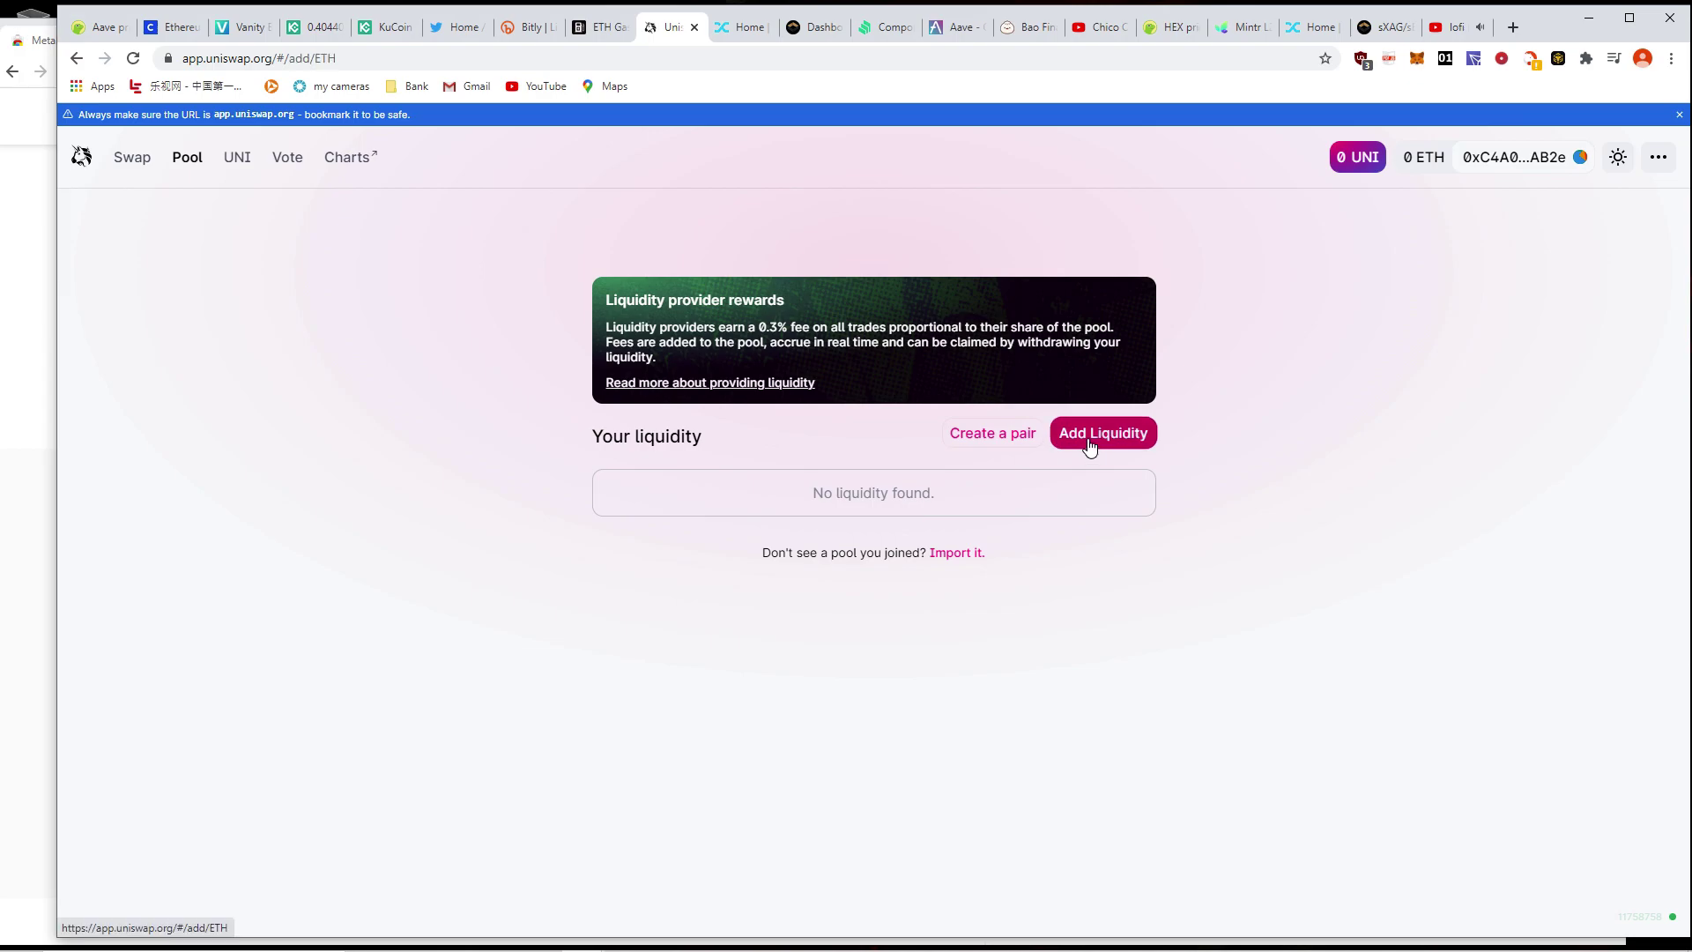
{"action": "left_click", "coordinate": [1086, 444]}
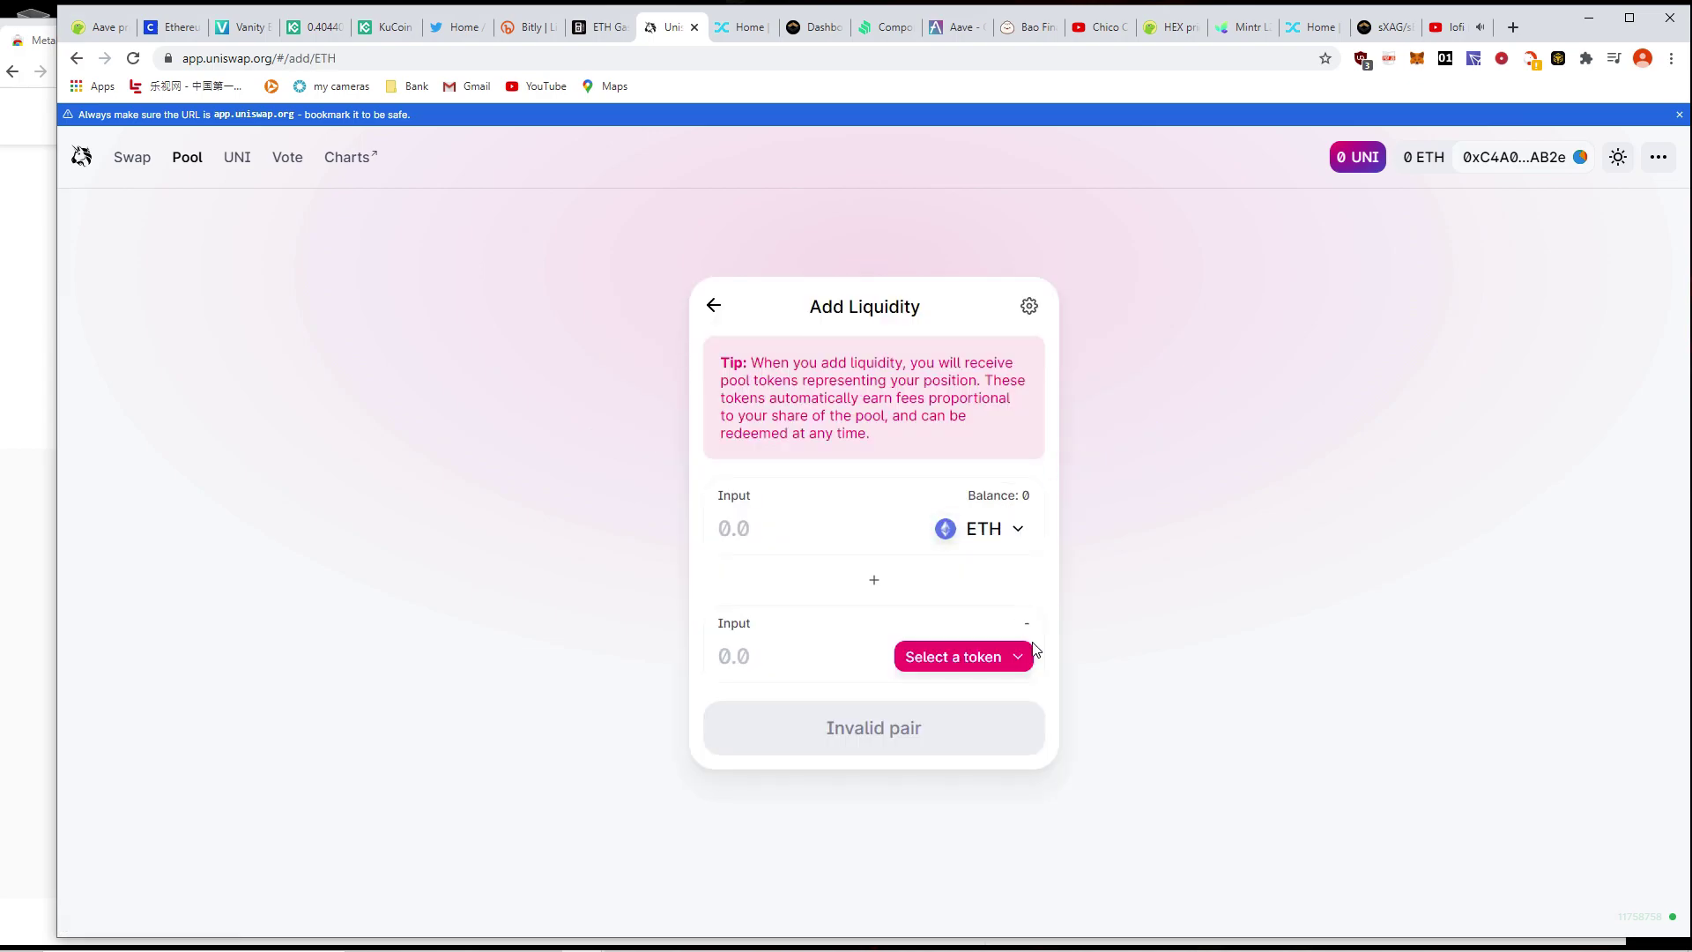
{"action": "left_click", "coordinate": [963, 656]}
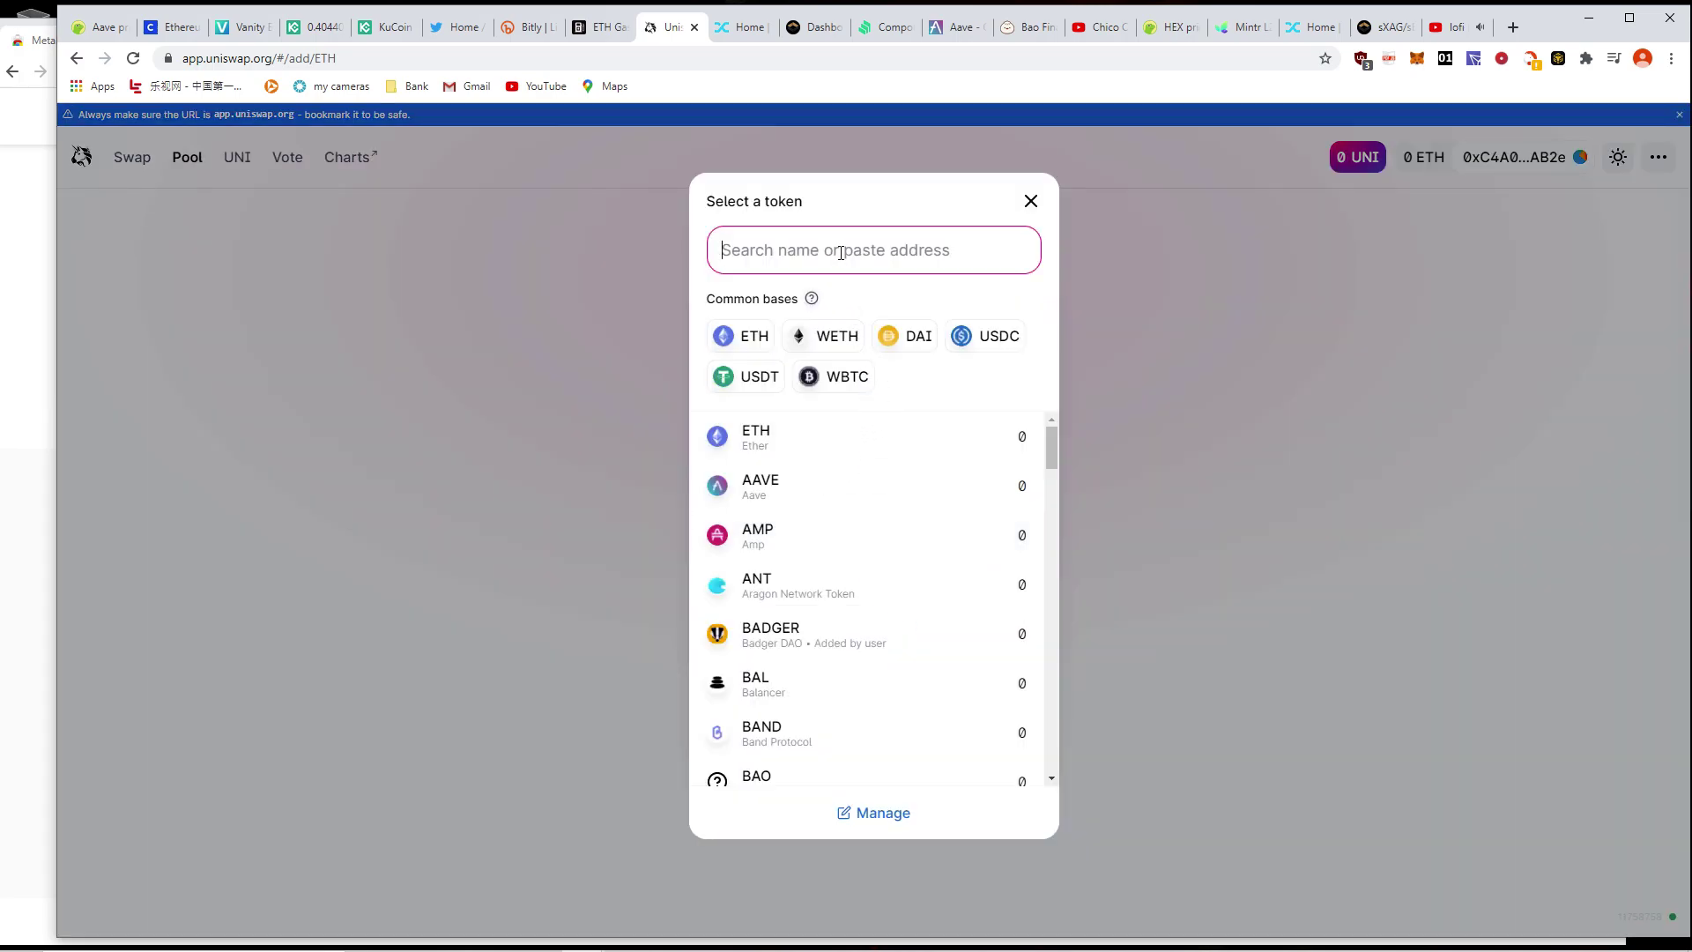
{"action": "type", "text": "WBTC"}
{"action": "left_click", "coordinate": [778, 438]}
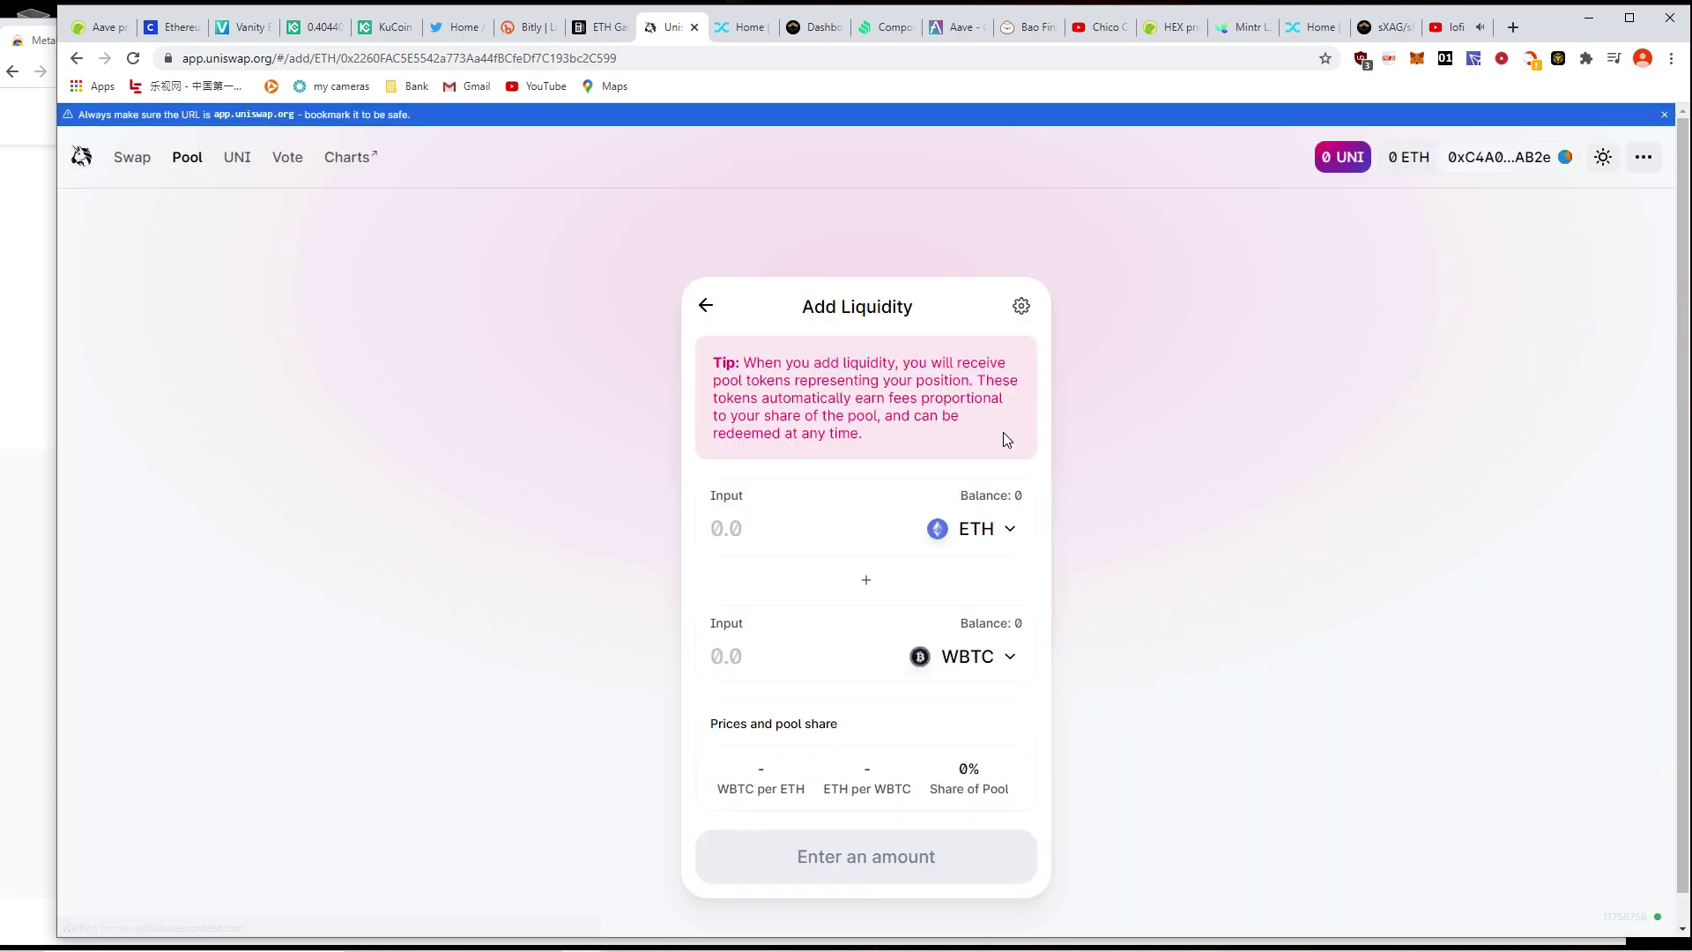
- Set the ETH liquidity amount to 3 and review the prices, pool share and fee information for the pair
{"action": "left_click", "coordinate": [831, 532]}
{"action": "type", "text": "3"}
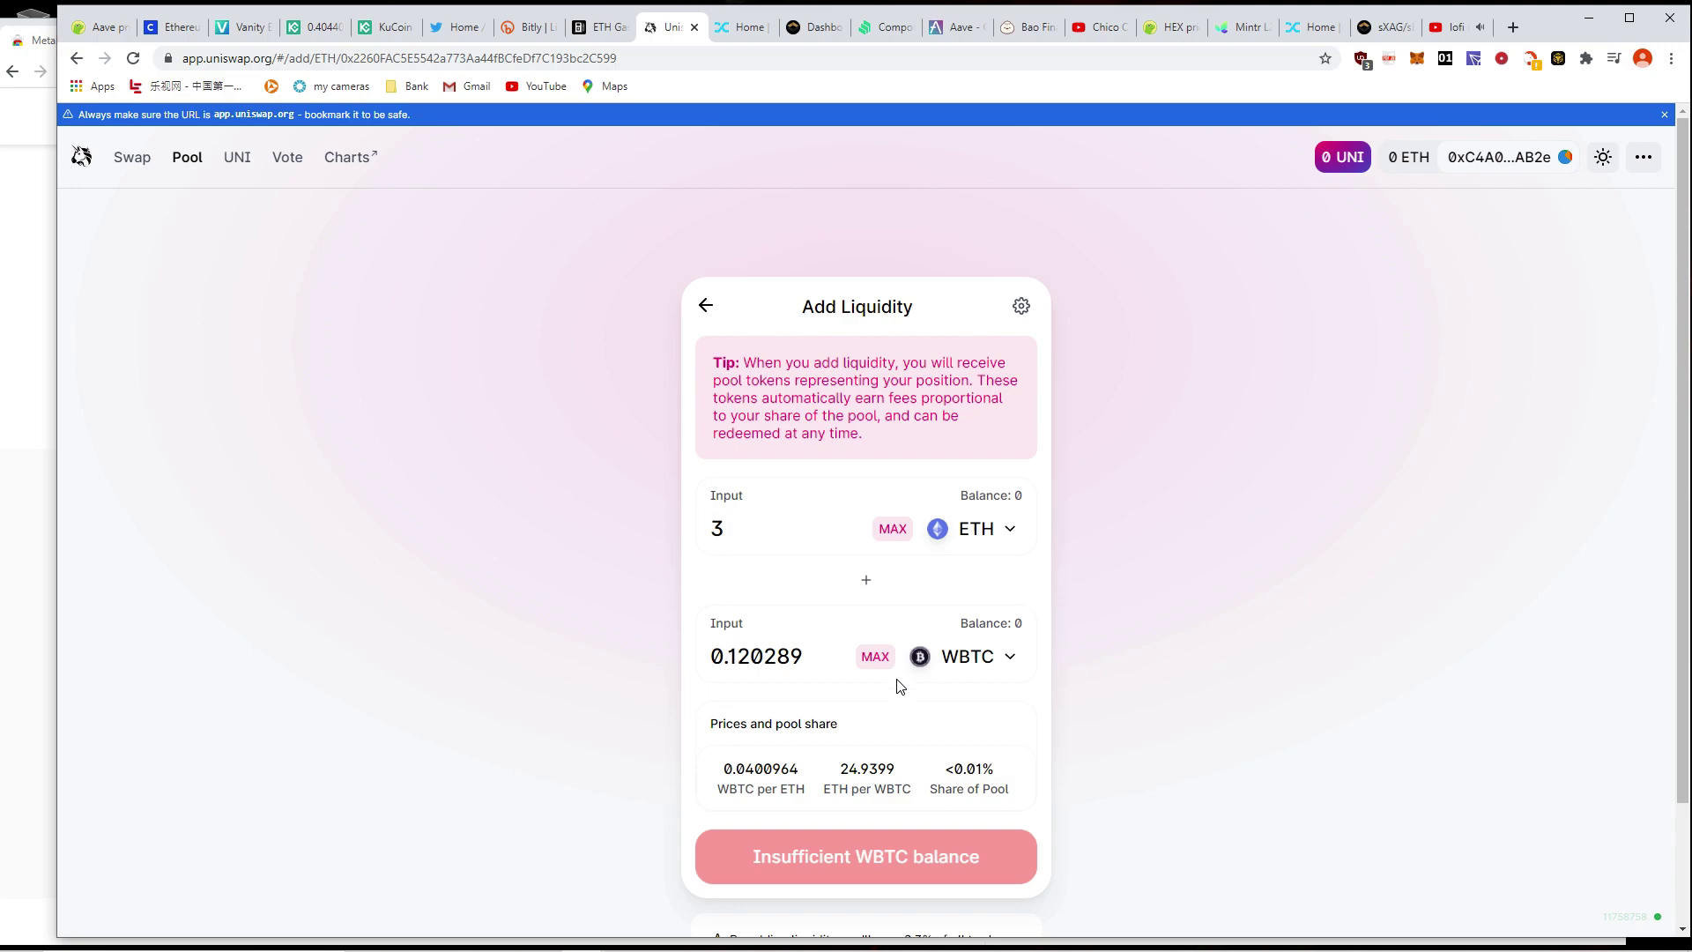
{"action": "scroll", "coordinate": [972, 721], "scroll_direction": "down", "scroll_amount": 2}
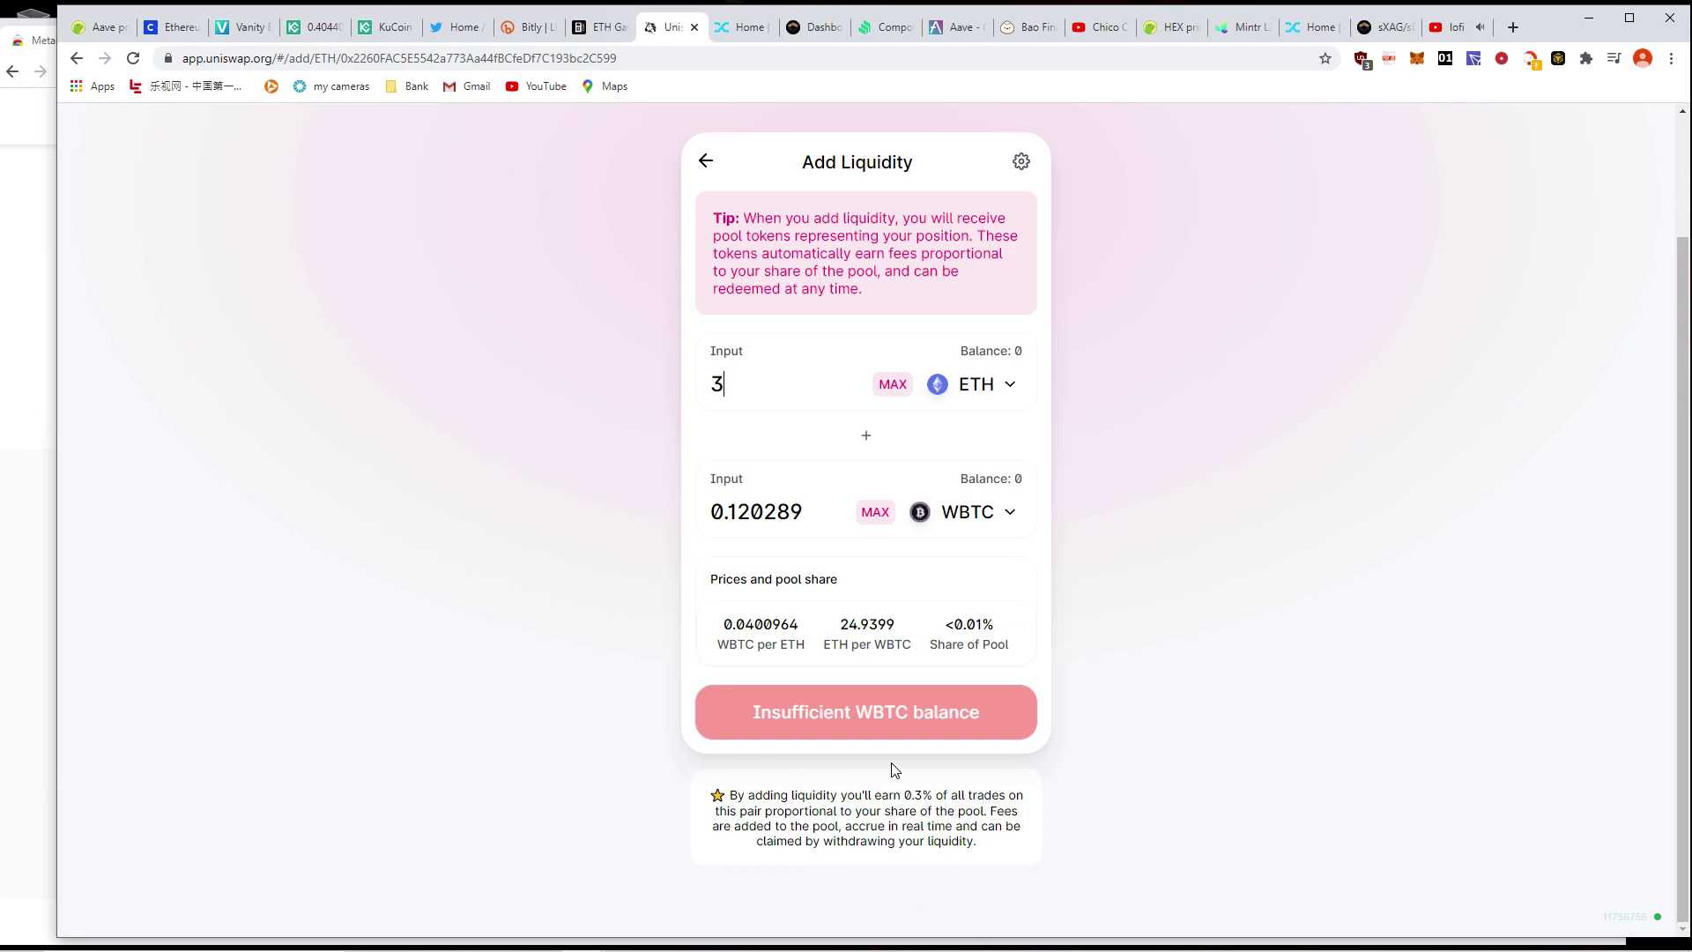
{"action": "scroll", "coordinate": [894, 769], "scroll_direction": "up", "scroll_amount": 2}
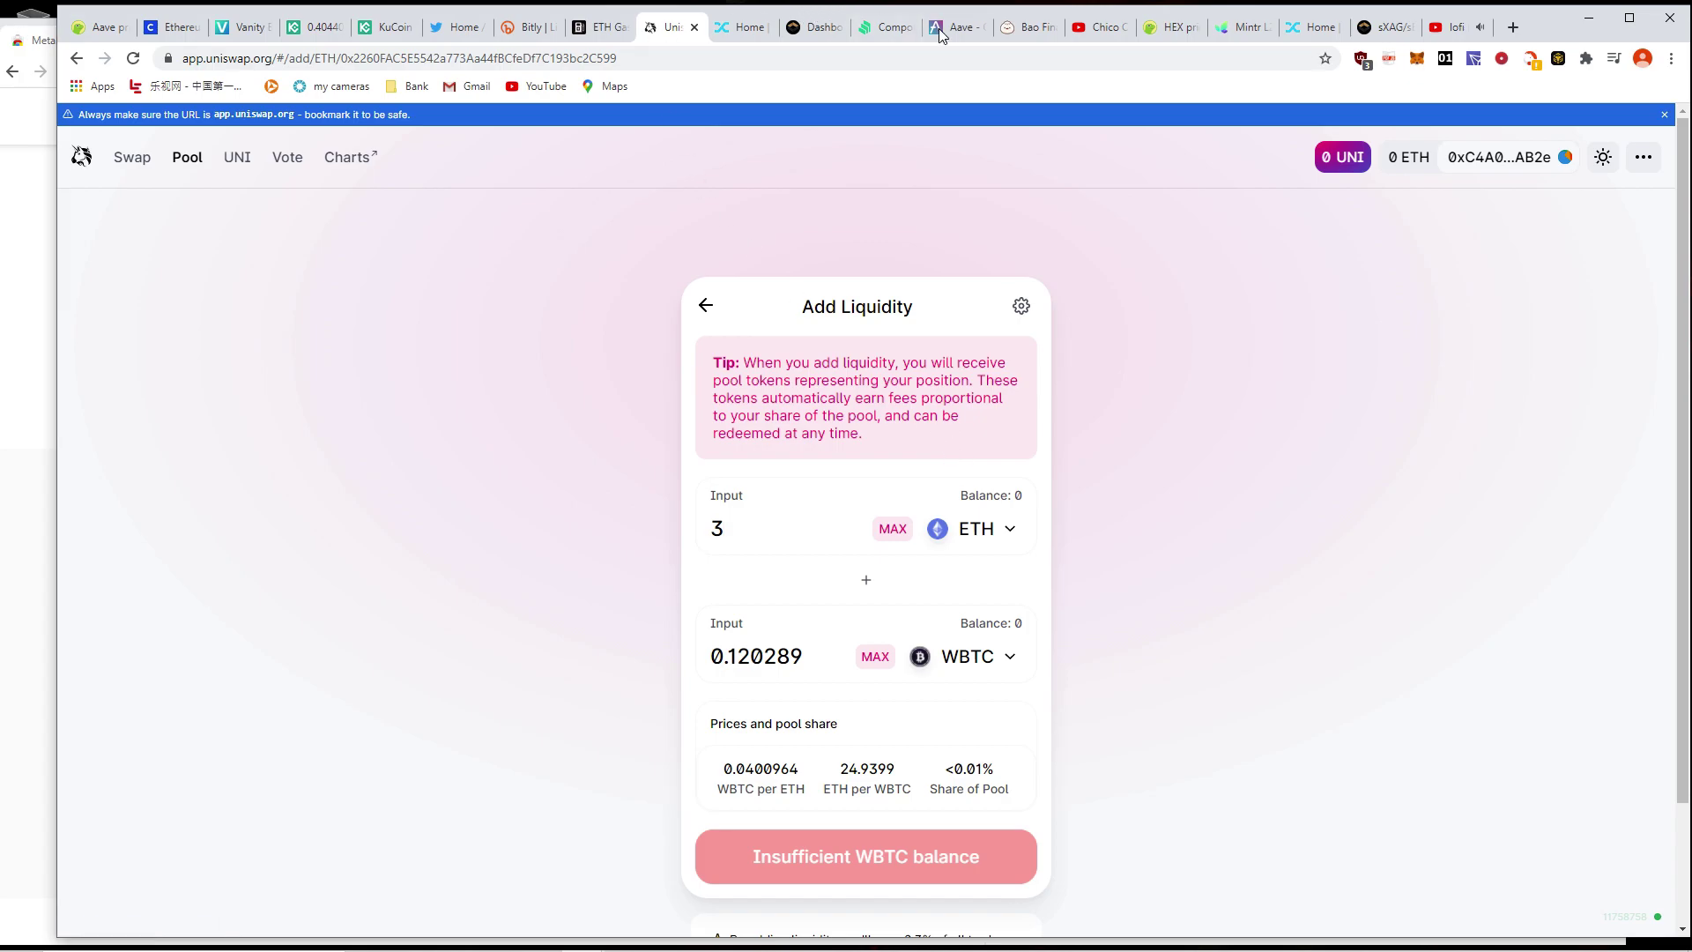
- Open the Bao Finance farms menu and view the Uni Pools, including the wBTC Wraps pool
{"action": "left_click", "coordinate": [1027, 27]}
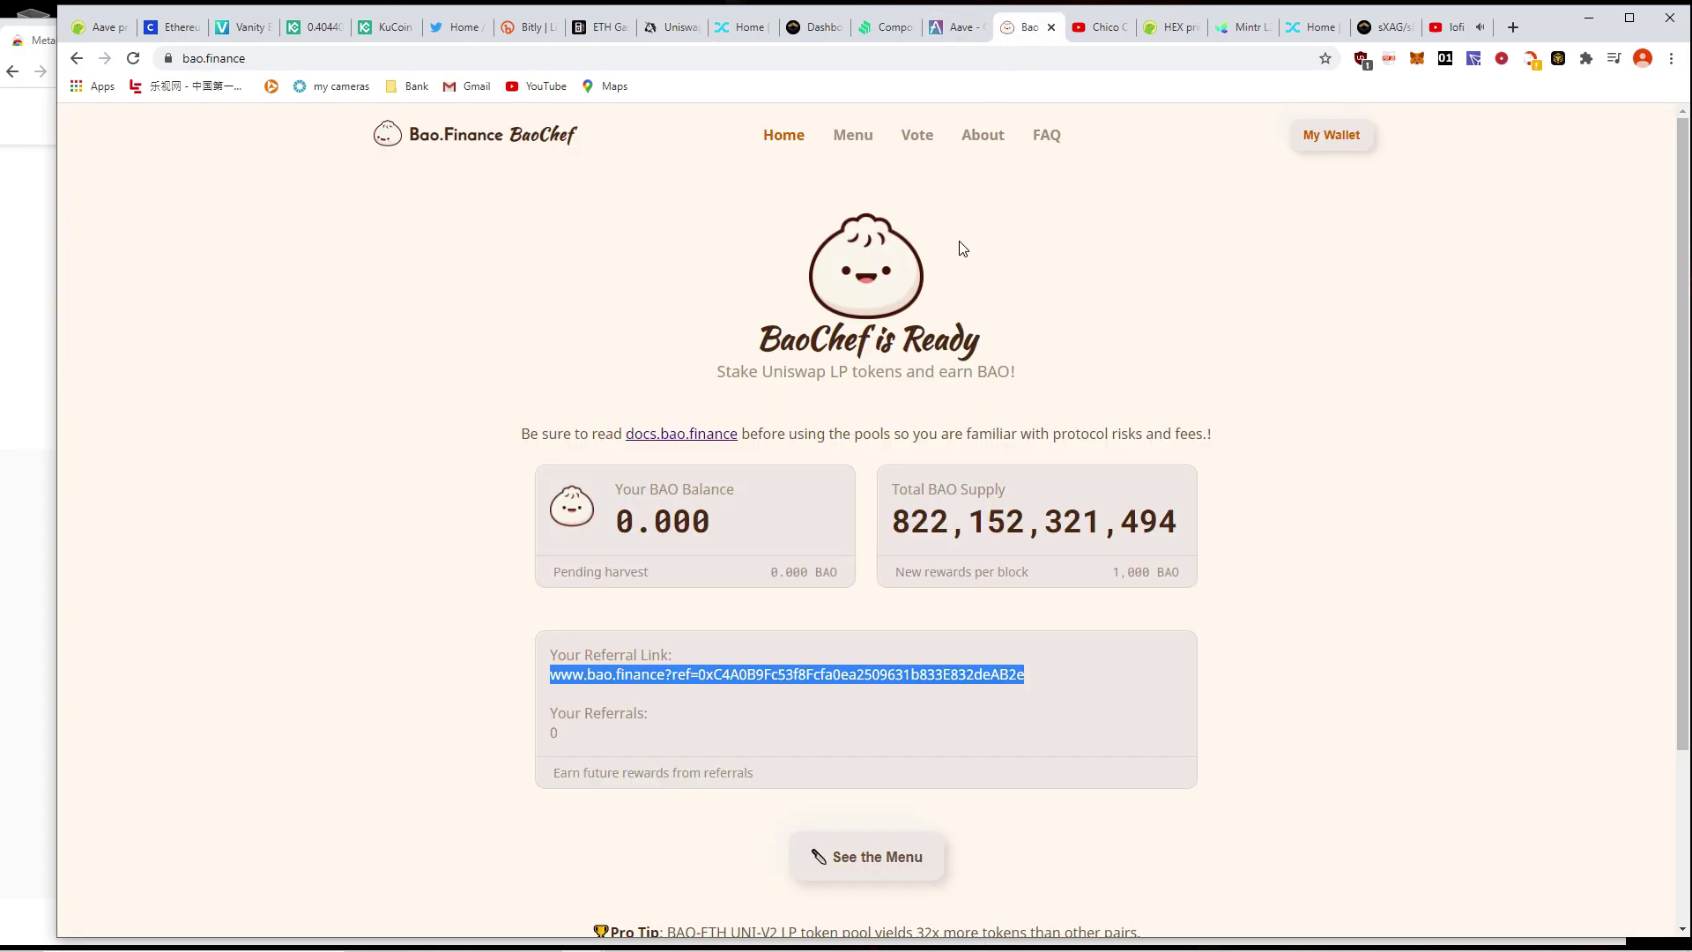
{"action": "left_click", "coordinate": [853, 135]}
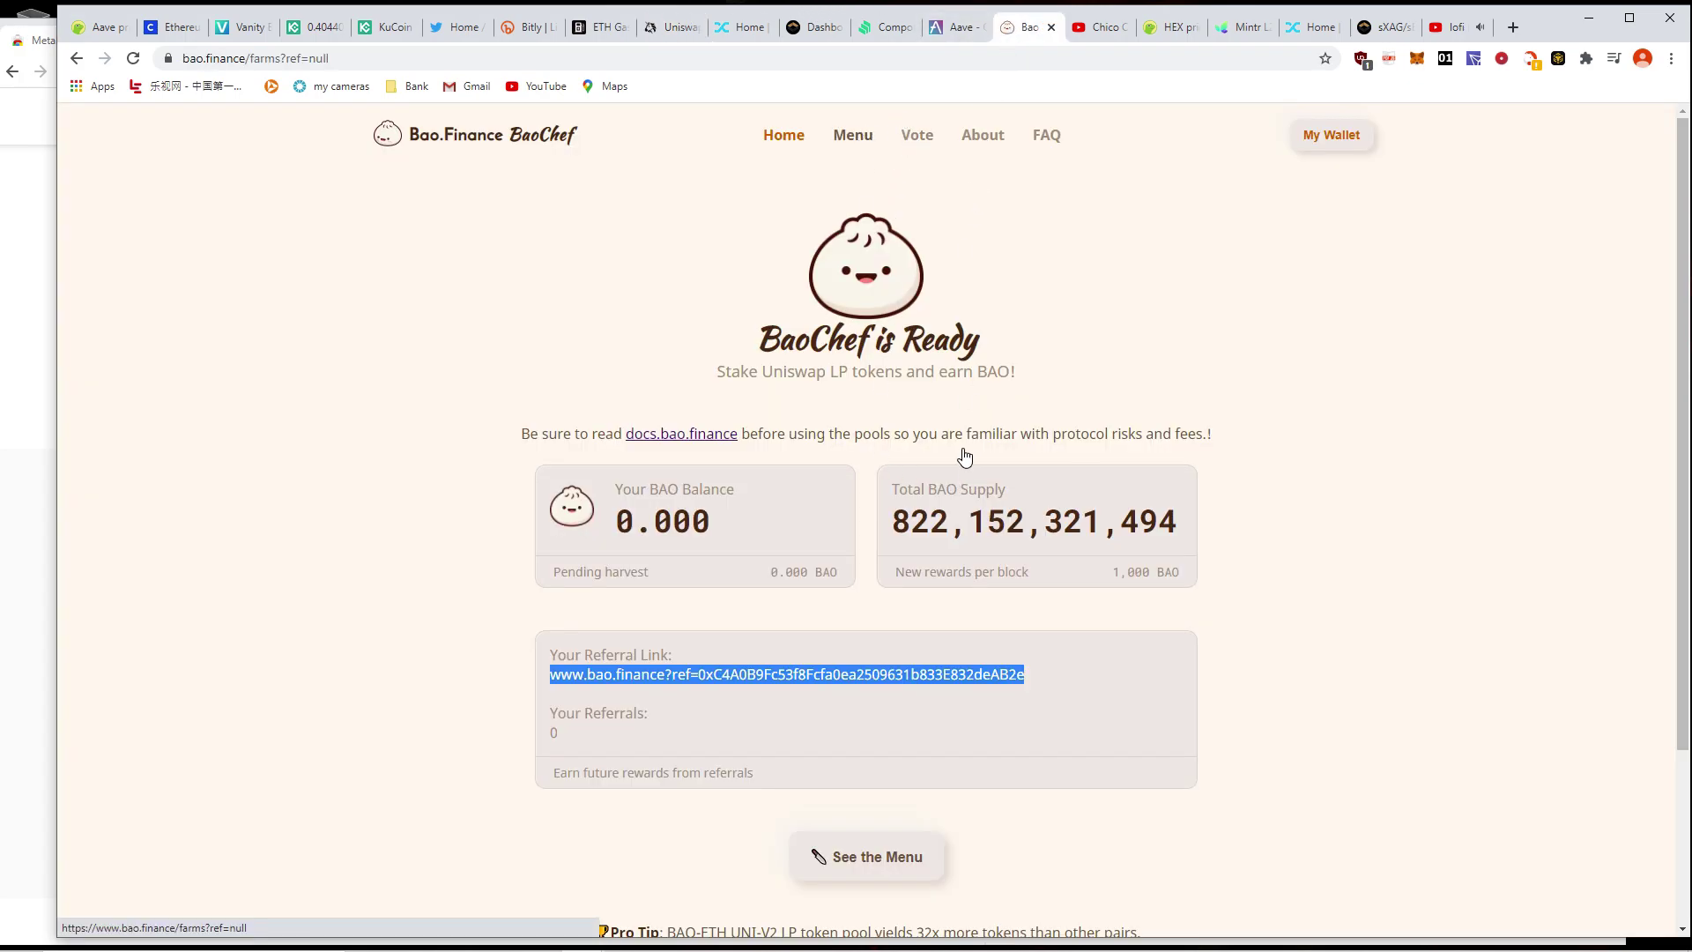
{"action": "scroll", "coordinate": [876, 525], "scroll_direction": "down", "scroll_amount": 2}
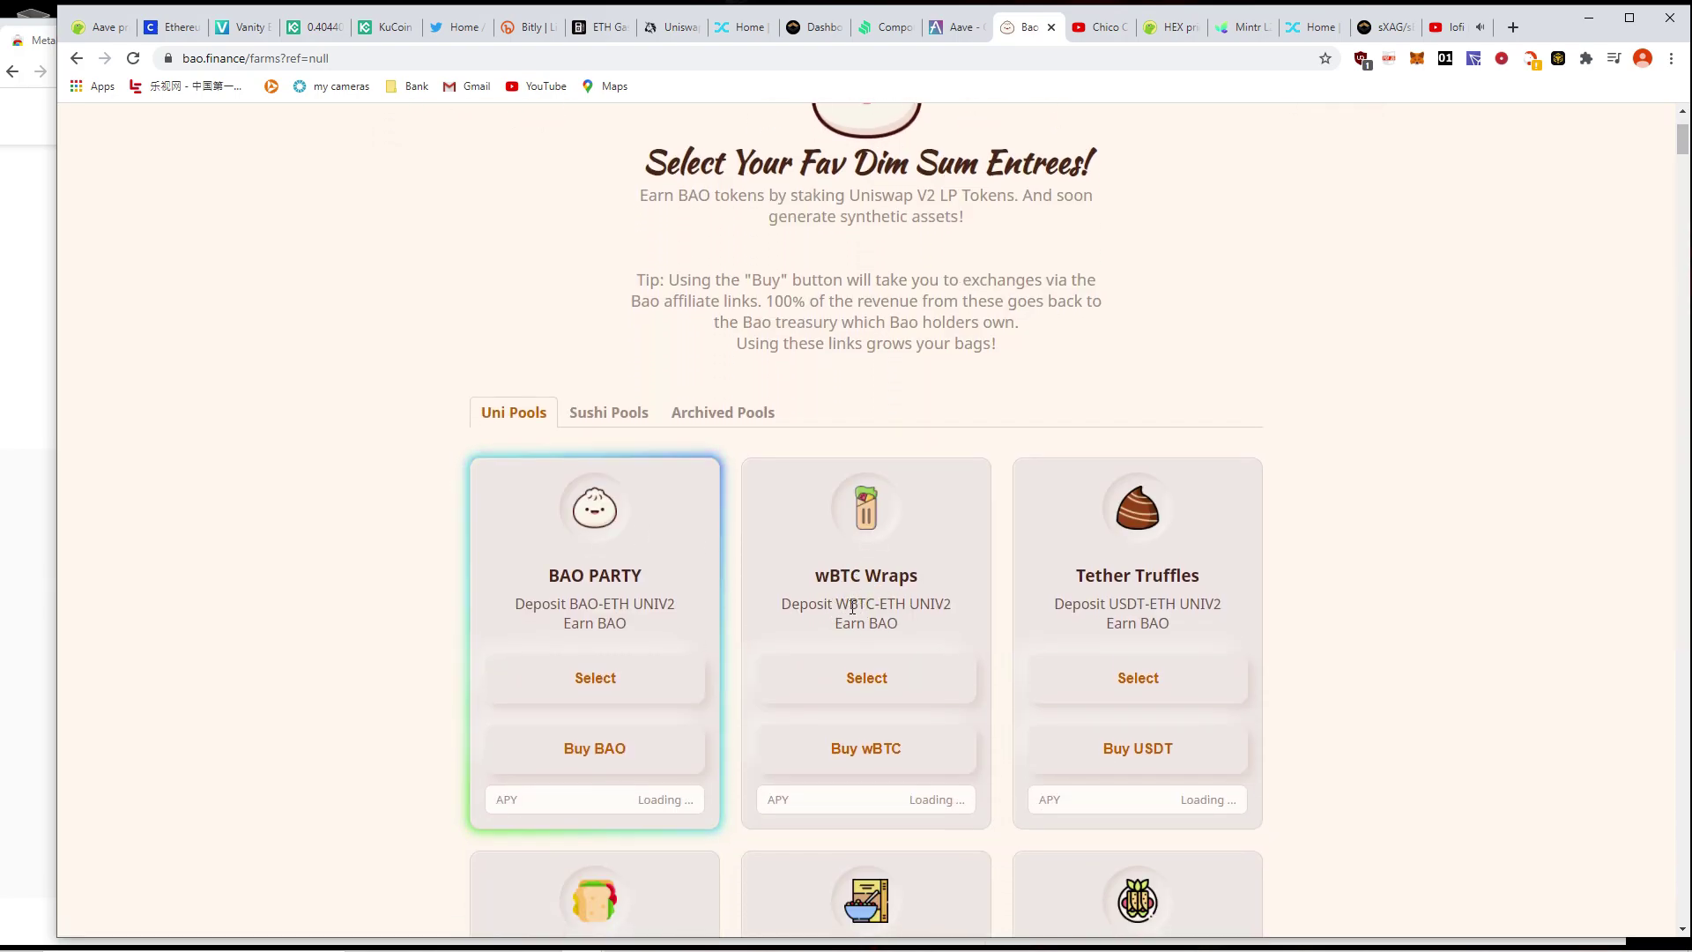
- Open the wBTC Wraps pool and view its BAO rewards and WBTC-ETH UNIV2 staking details
{"action": "left_click_drag", "start_coordinate": [840, 608], "coordinate": [953, 615]}
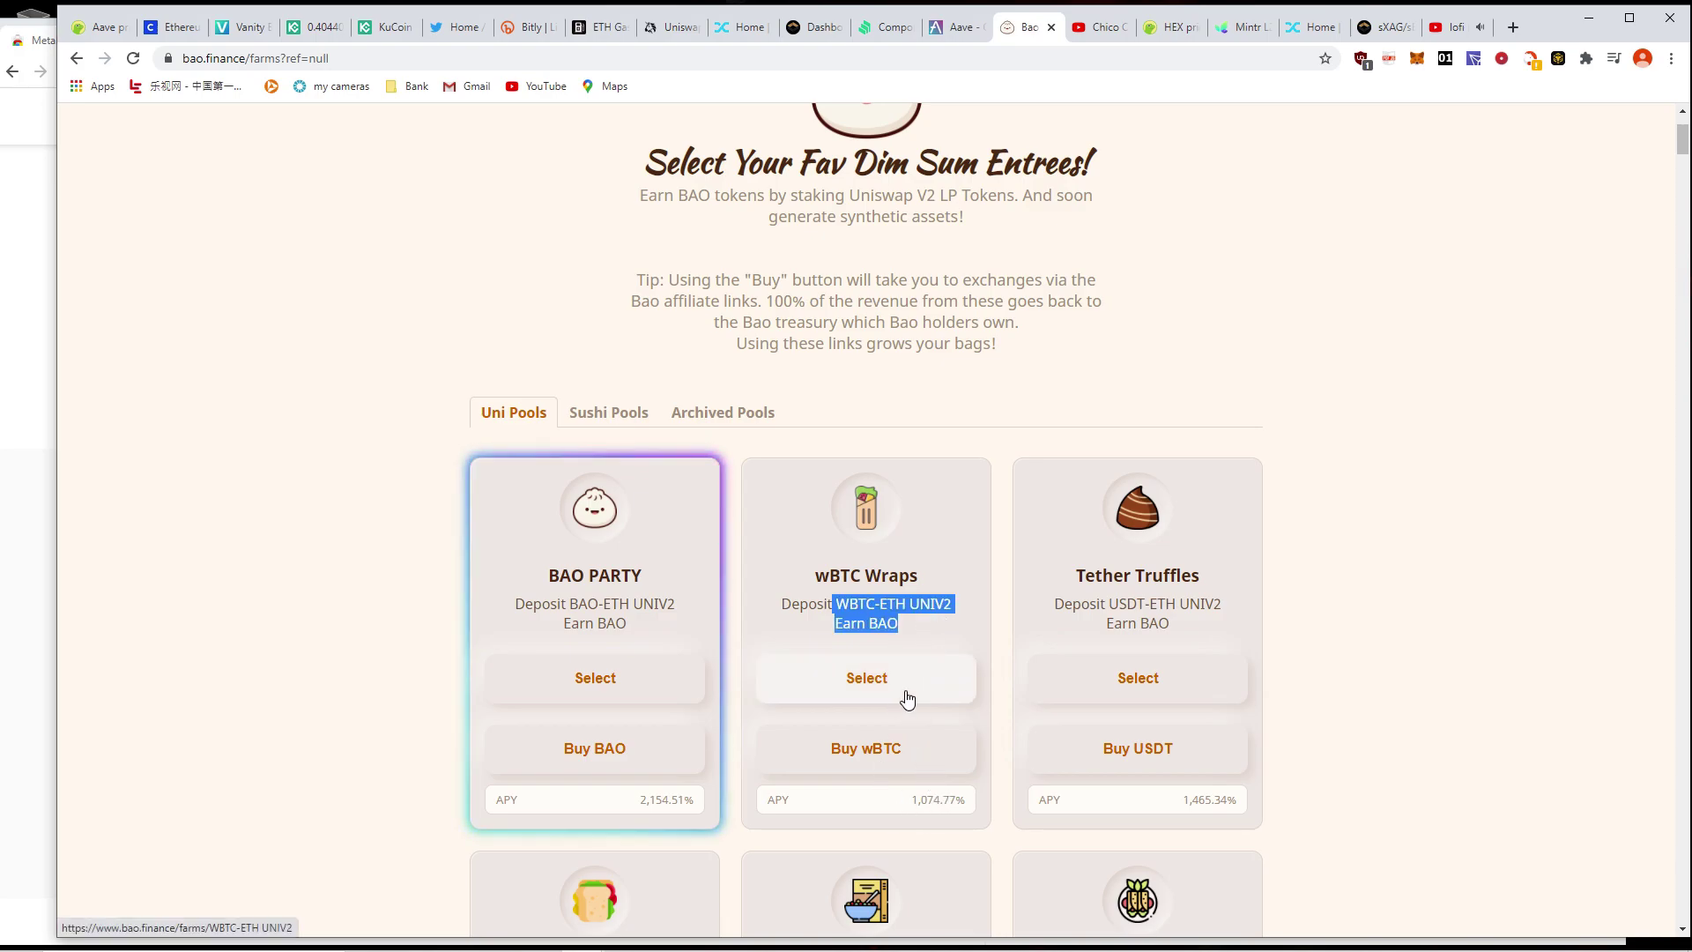
{"action": "left_click", "coordinate": [909, 683]}
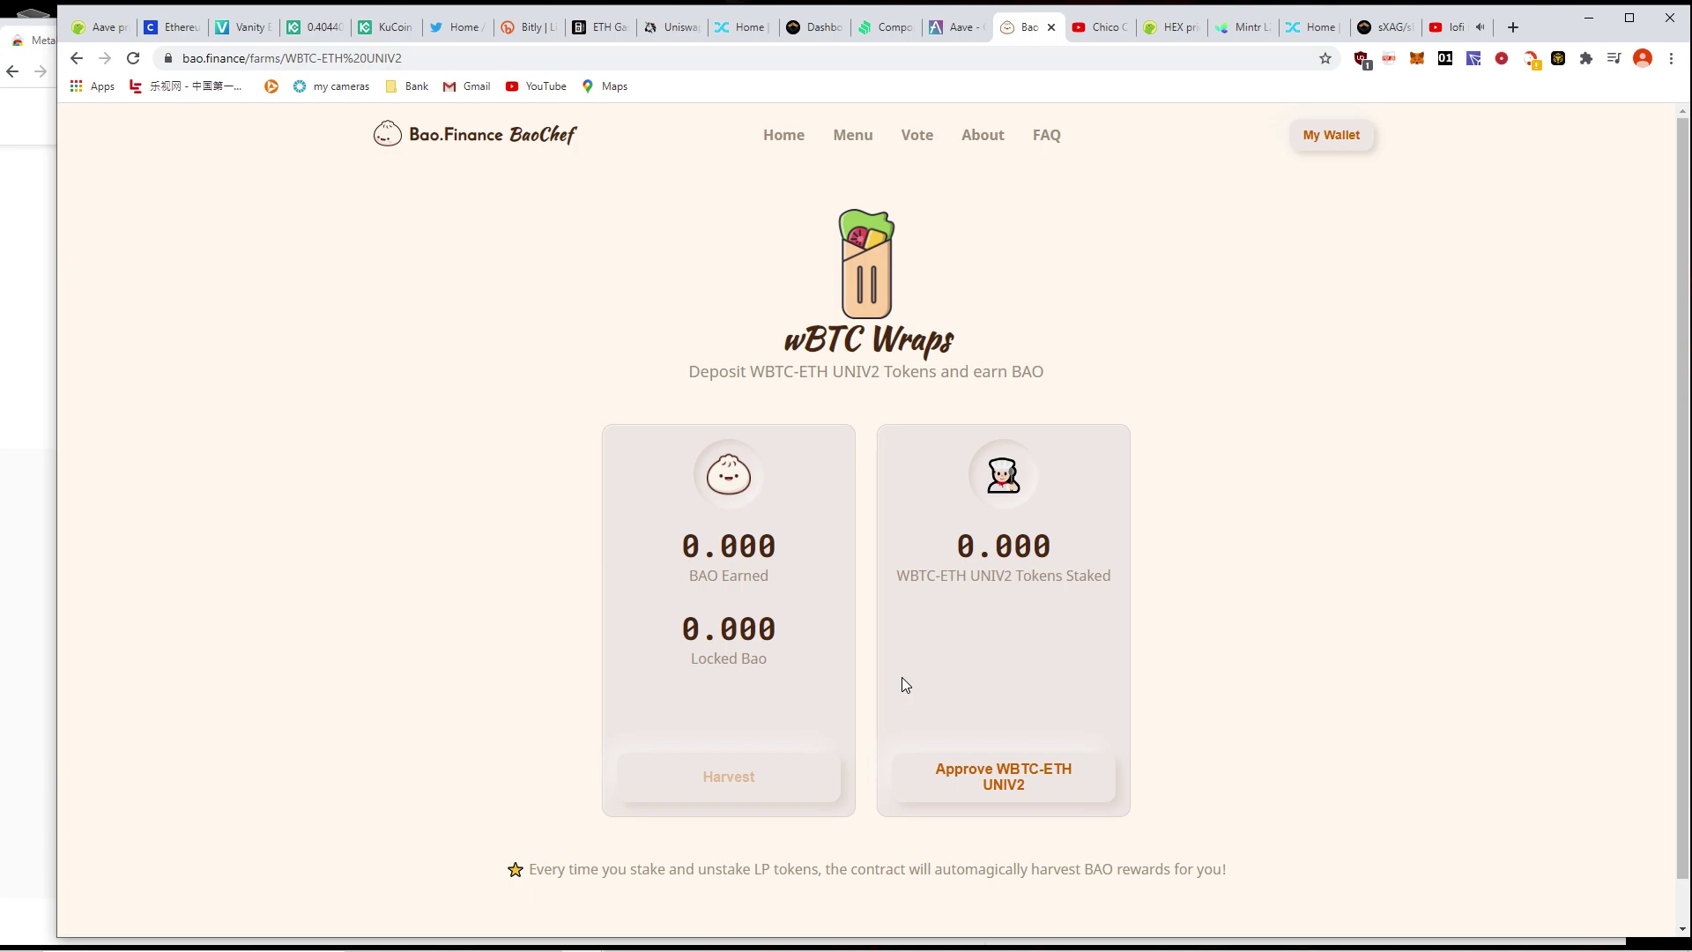
{"action": "scroll", "coordinate": [1036, 779], "scroll_direction": "down", "scroll_amount": 2}
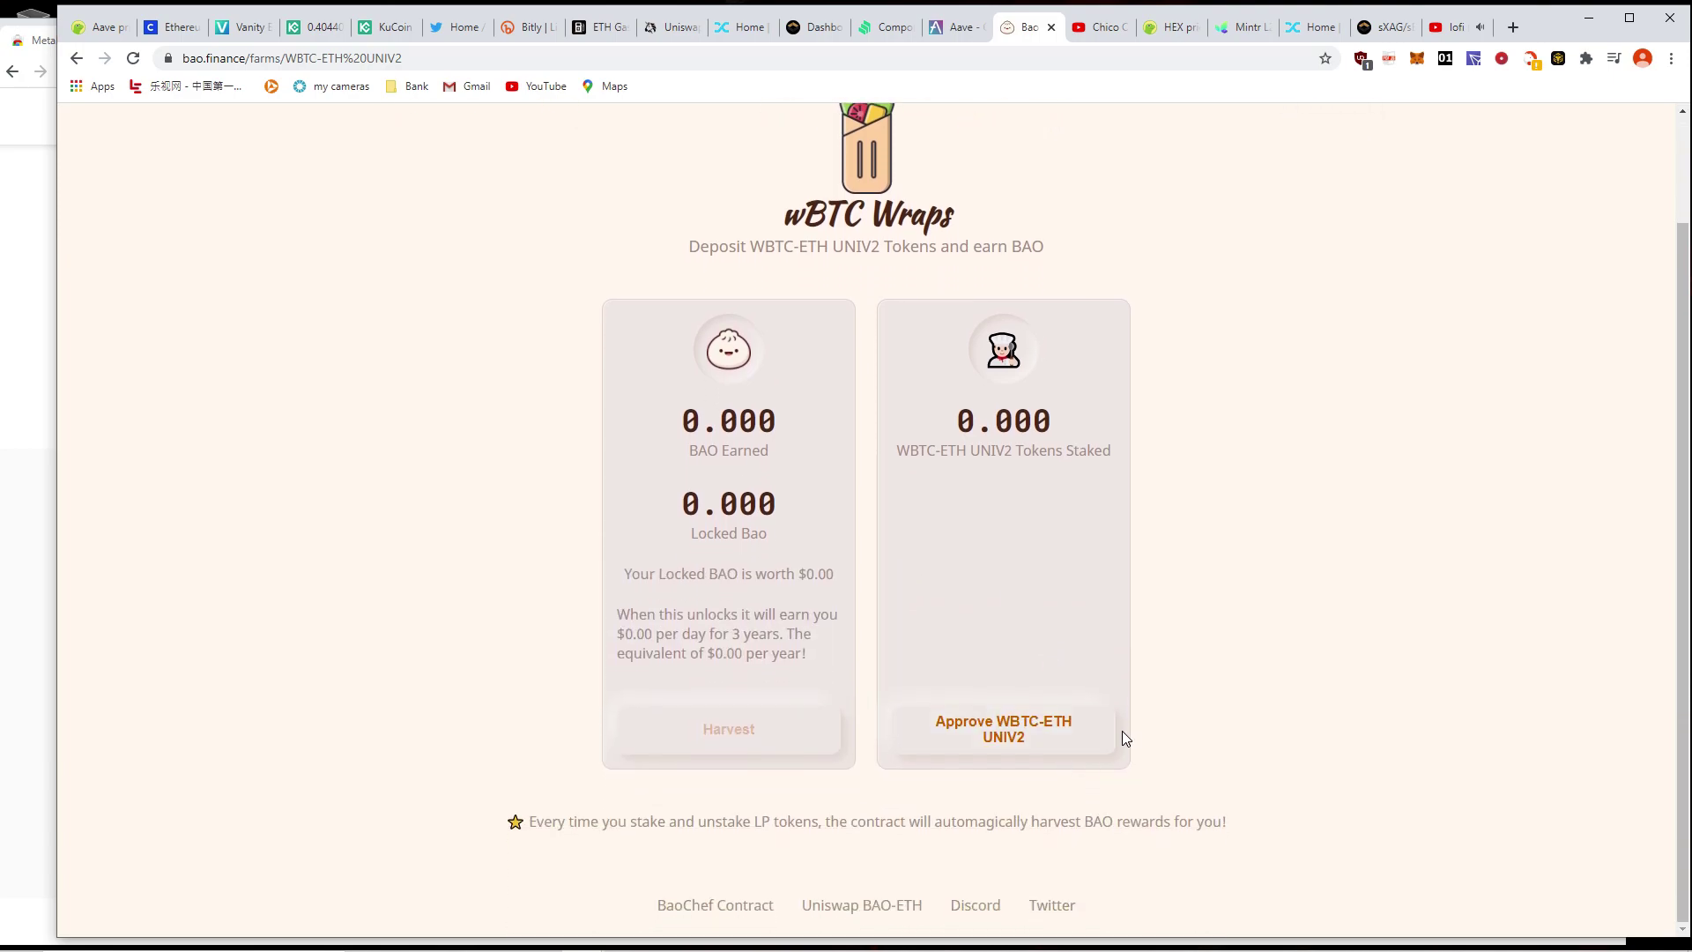
- Request approval for the WBTC-ETH UNIV2 tokens, view the MetaMask spending permission and transaction fee, and reject the request
{"action": "left_click", "coordinate": [1047, 743]}
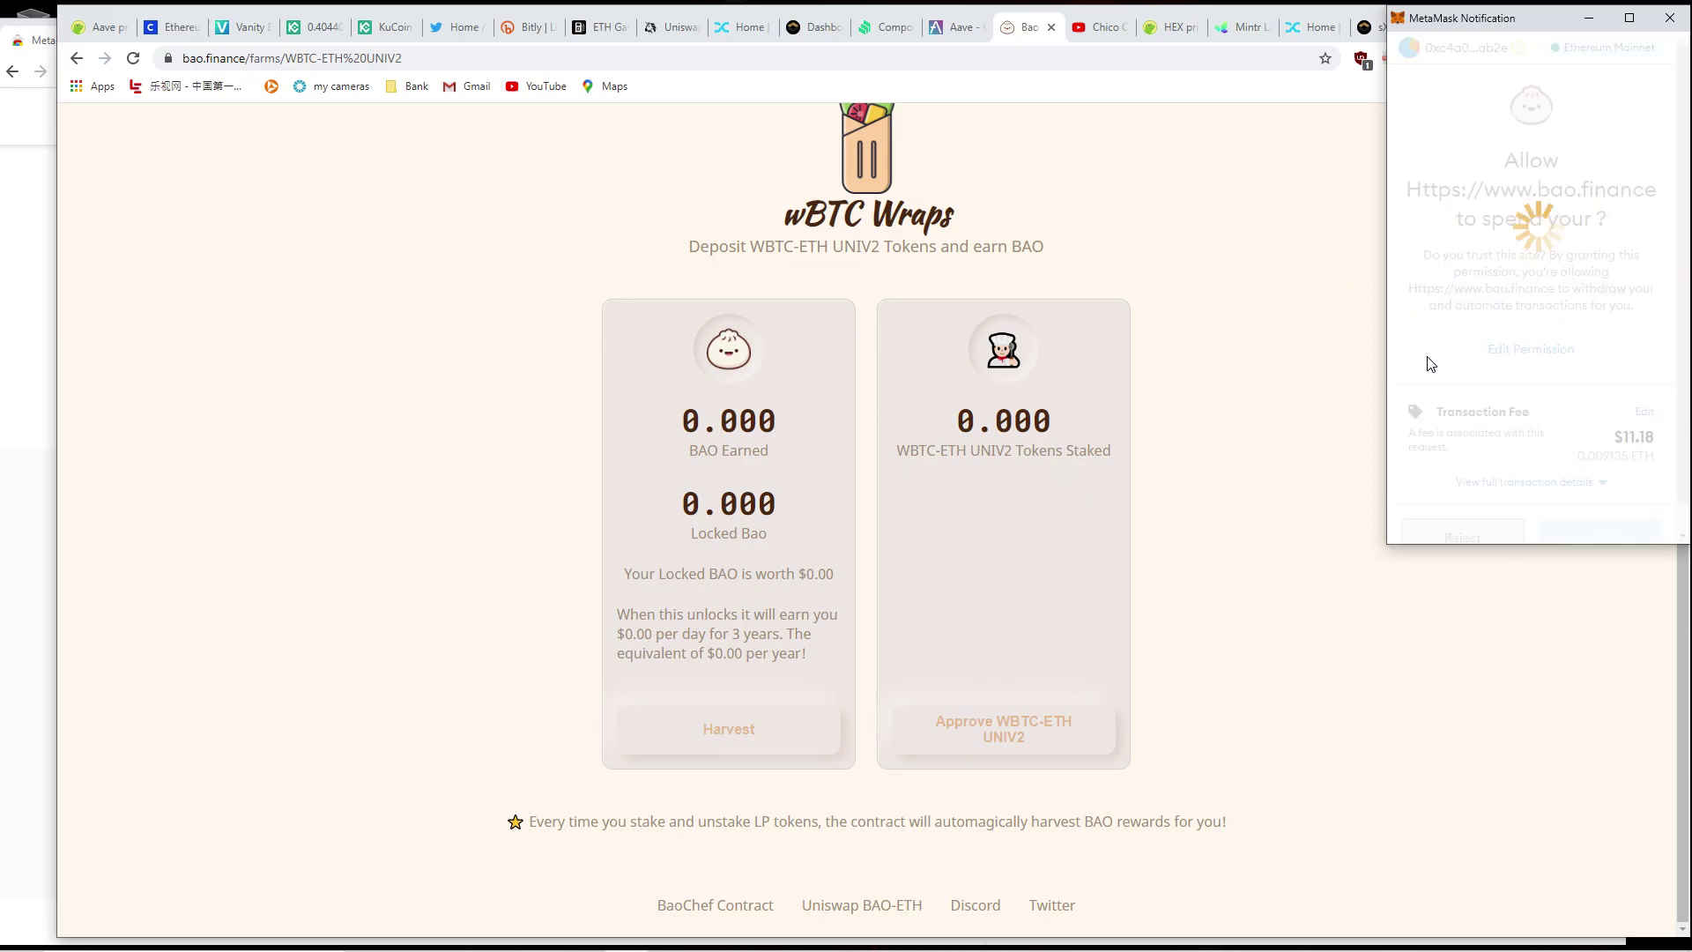
{"action": "scroll", "coordinate": [1504, 406], "scroll_direction": "down", "scroll_amount": 1}
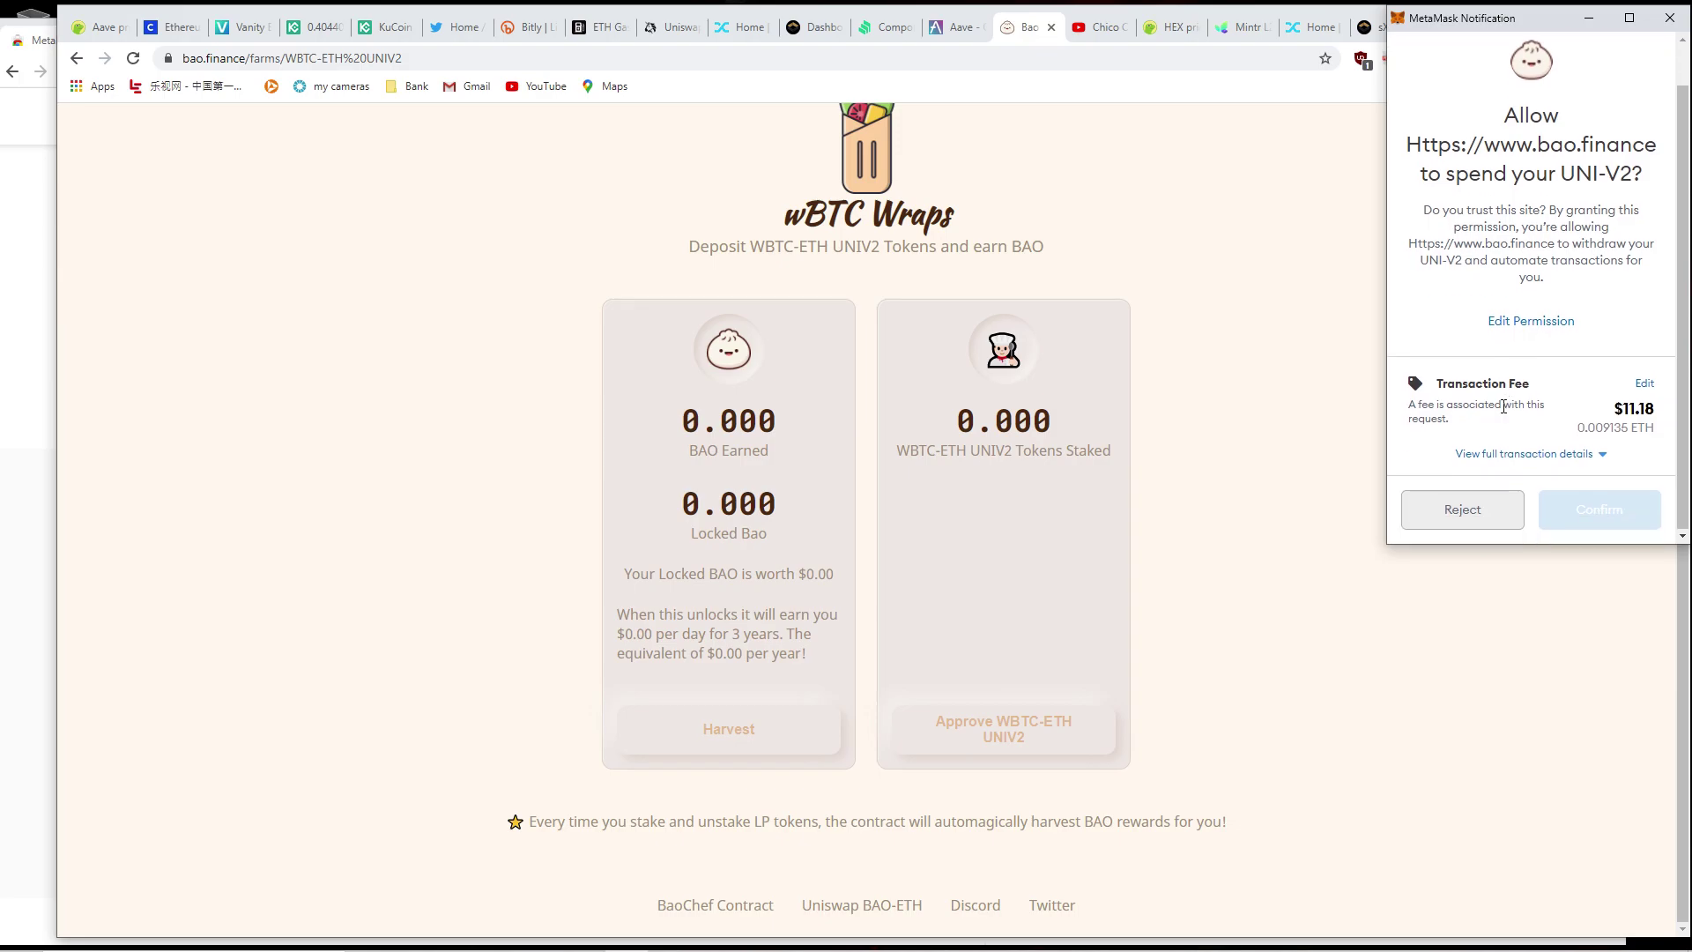
{"action": "left_click", "coordinate": [1447, 505]}
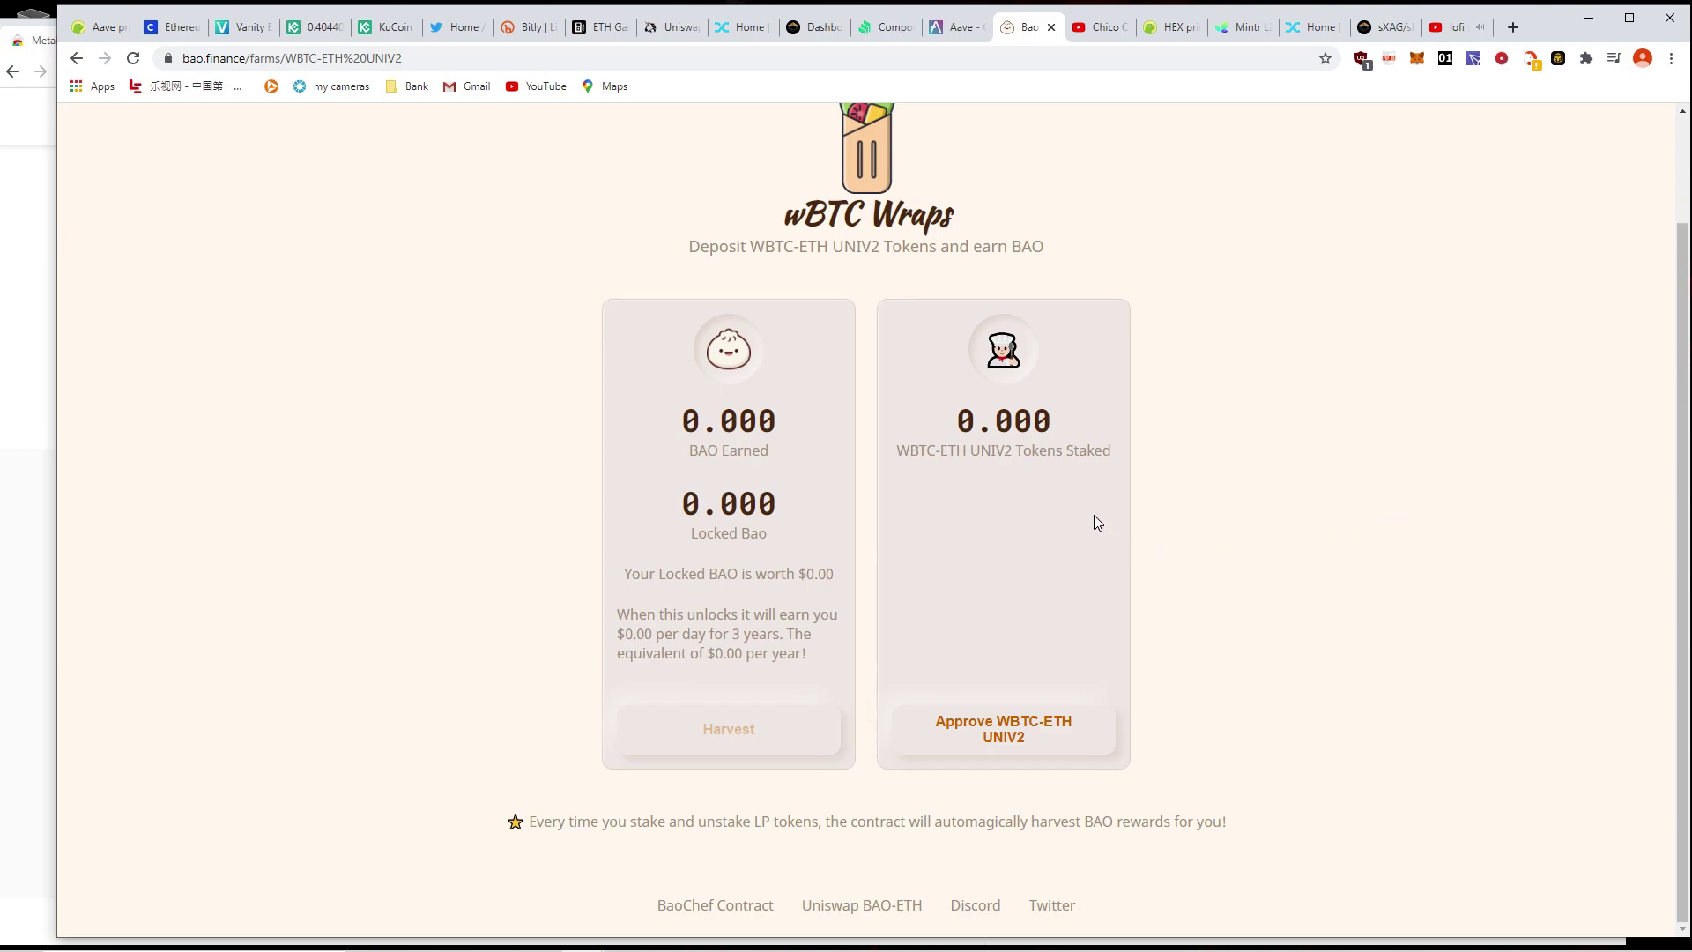
{"action": "scroll", "coordinate": [1108, 516], "scroll_direction": "up", "scroll_amount": 2}
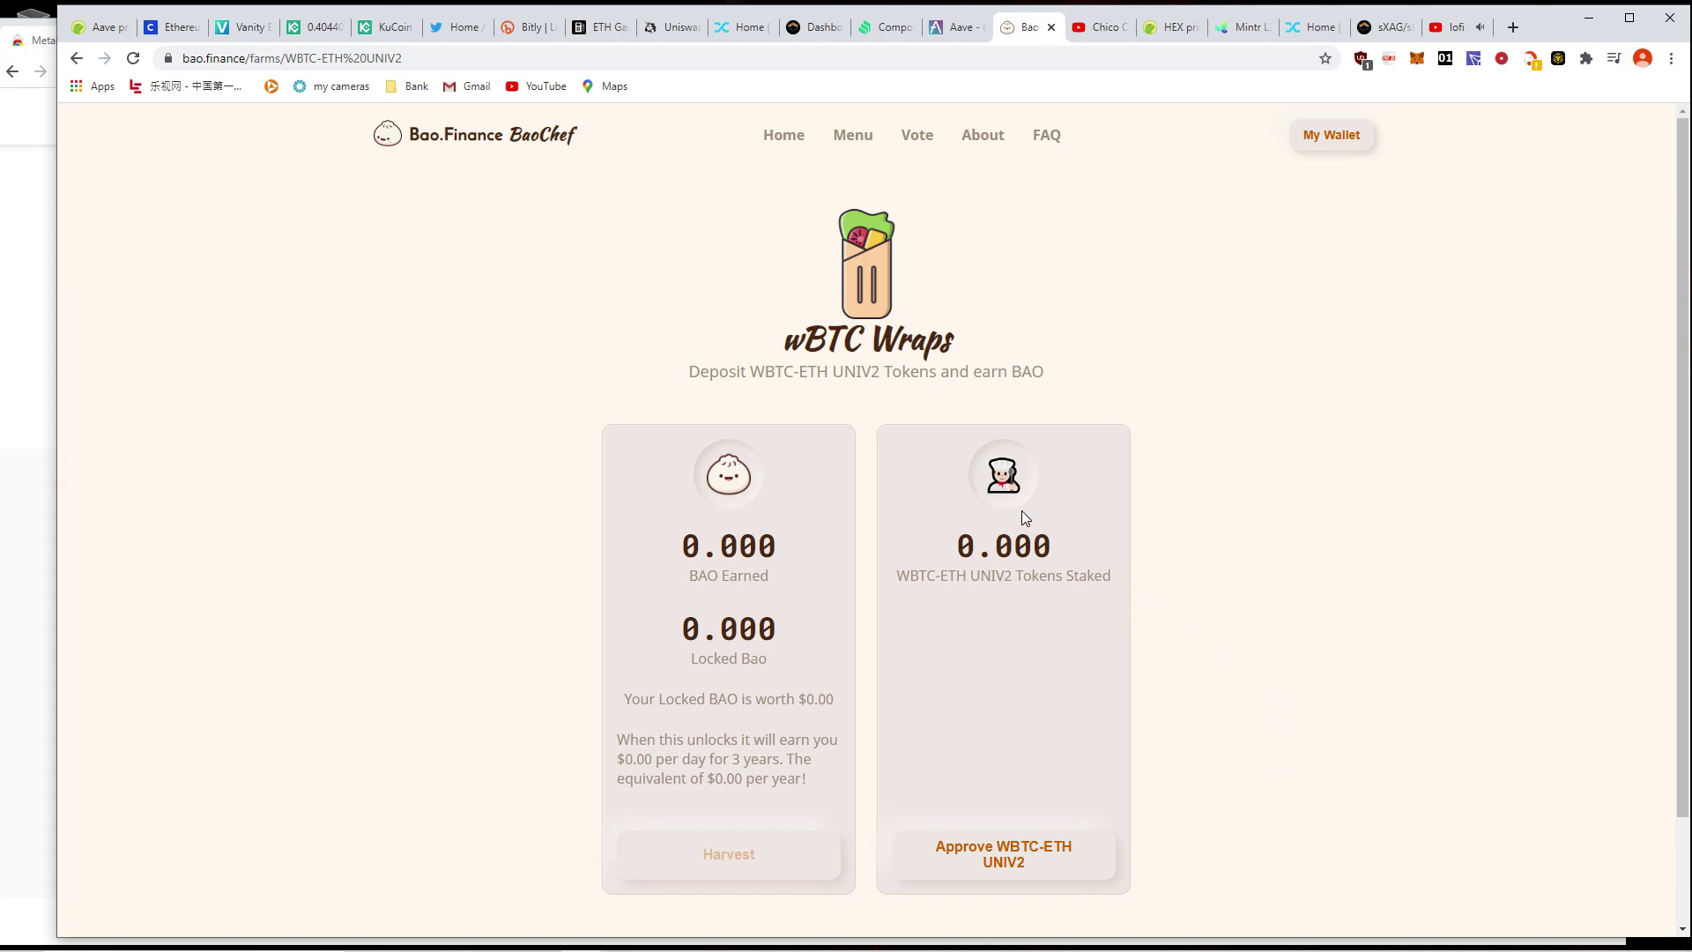
{"action": "scroll", "coordinate": [987, 771], "scroll_direction": "down", "scroll_amount": 2}
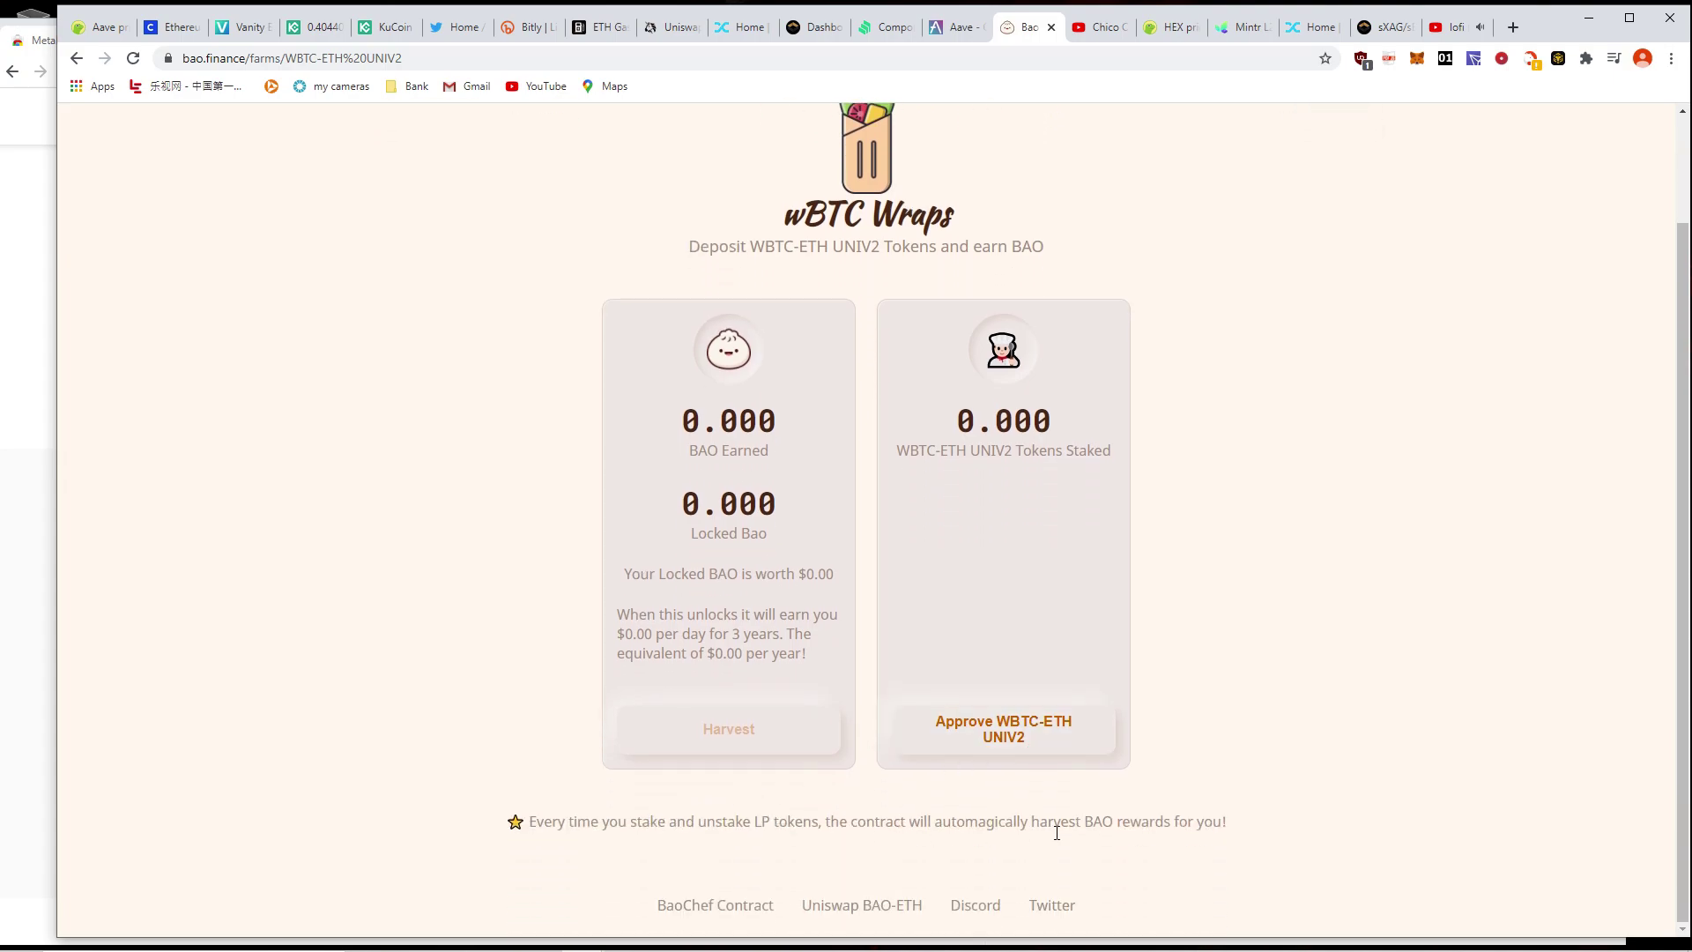
{"action": "scroll", "coordinate": [864, 367], "scroll_direction": "up", "scroll_amount": 2}
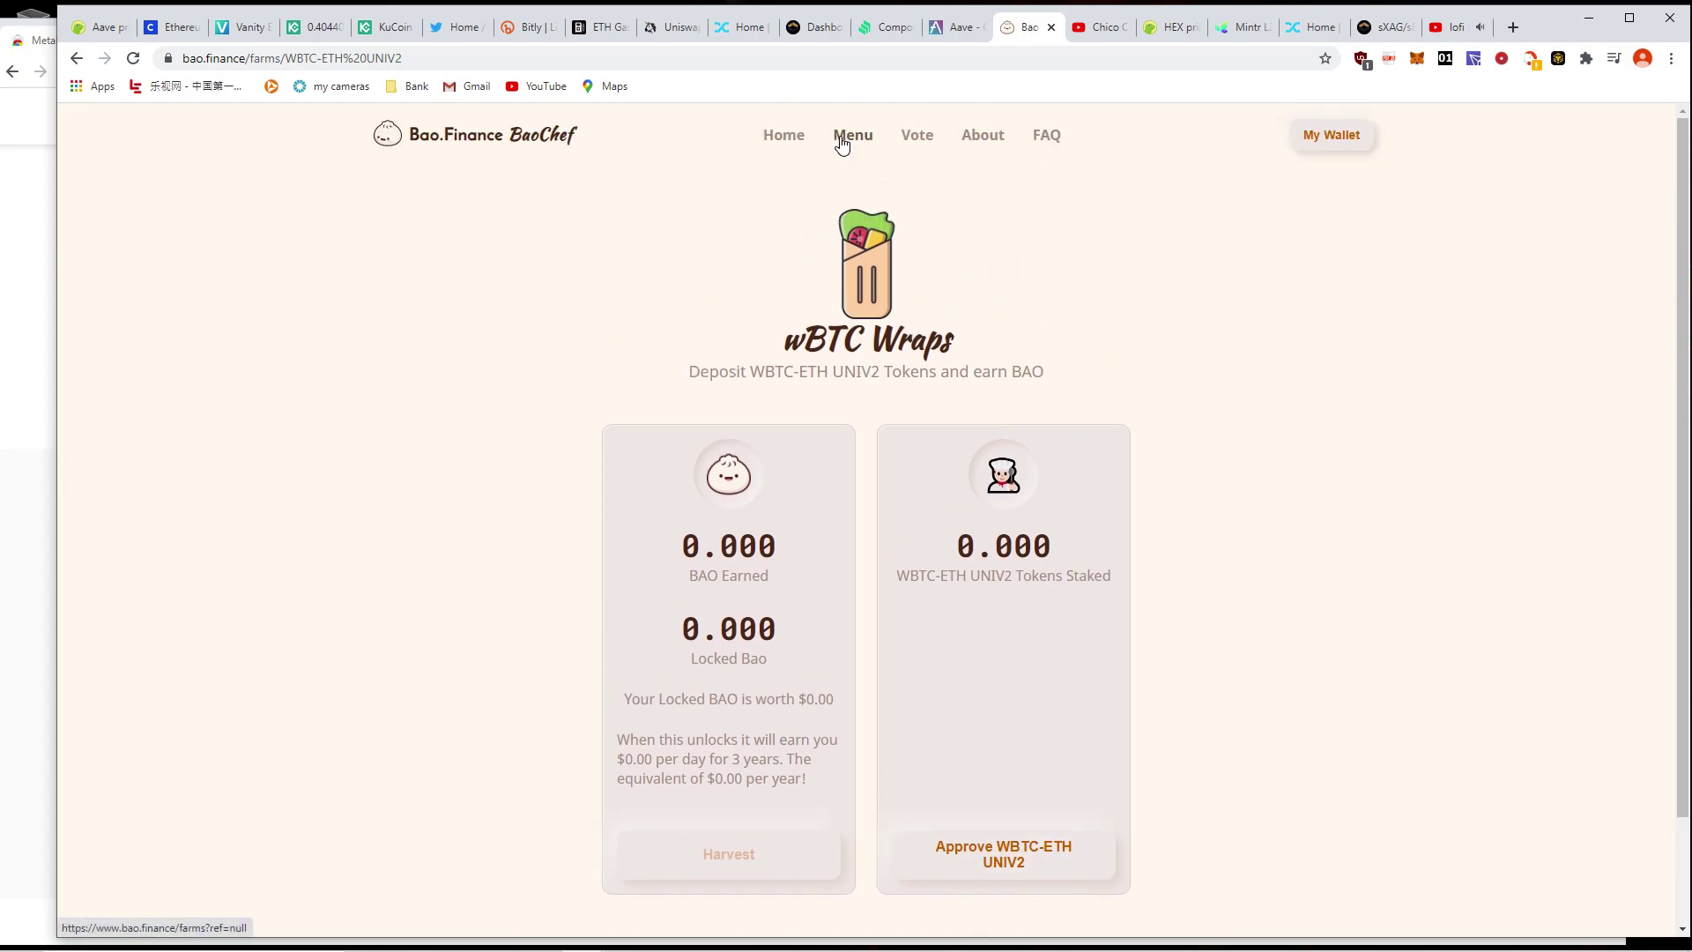
- View the Bao Finance home page with the BAO balance, total supply, referral link and disclaimer
{"action": "left_click", "coordinate": [800, 138]}
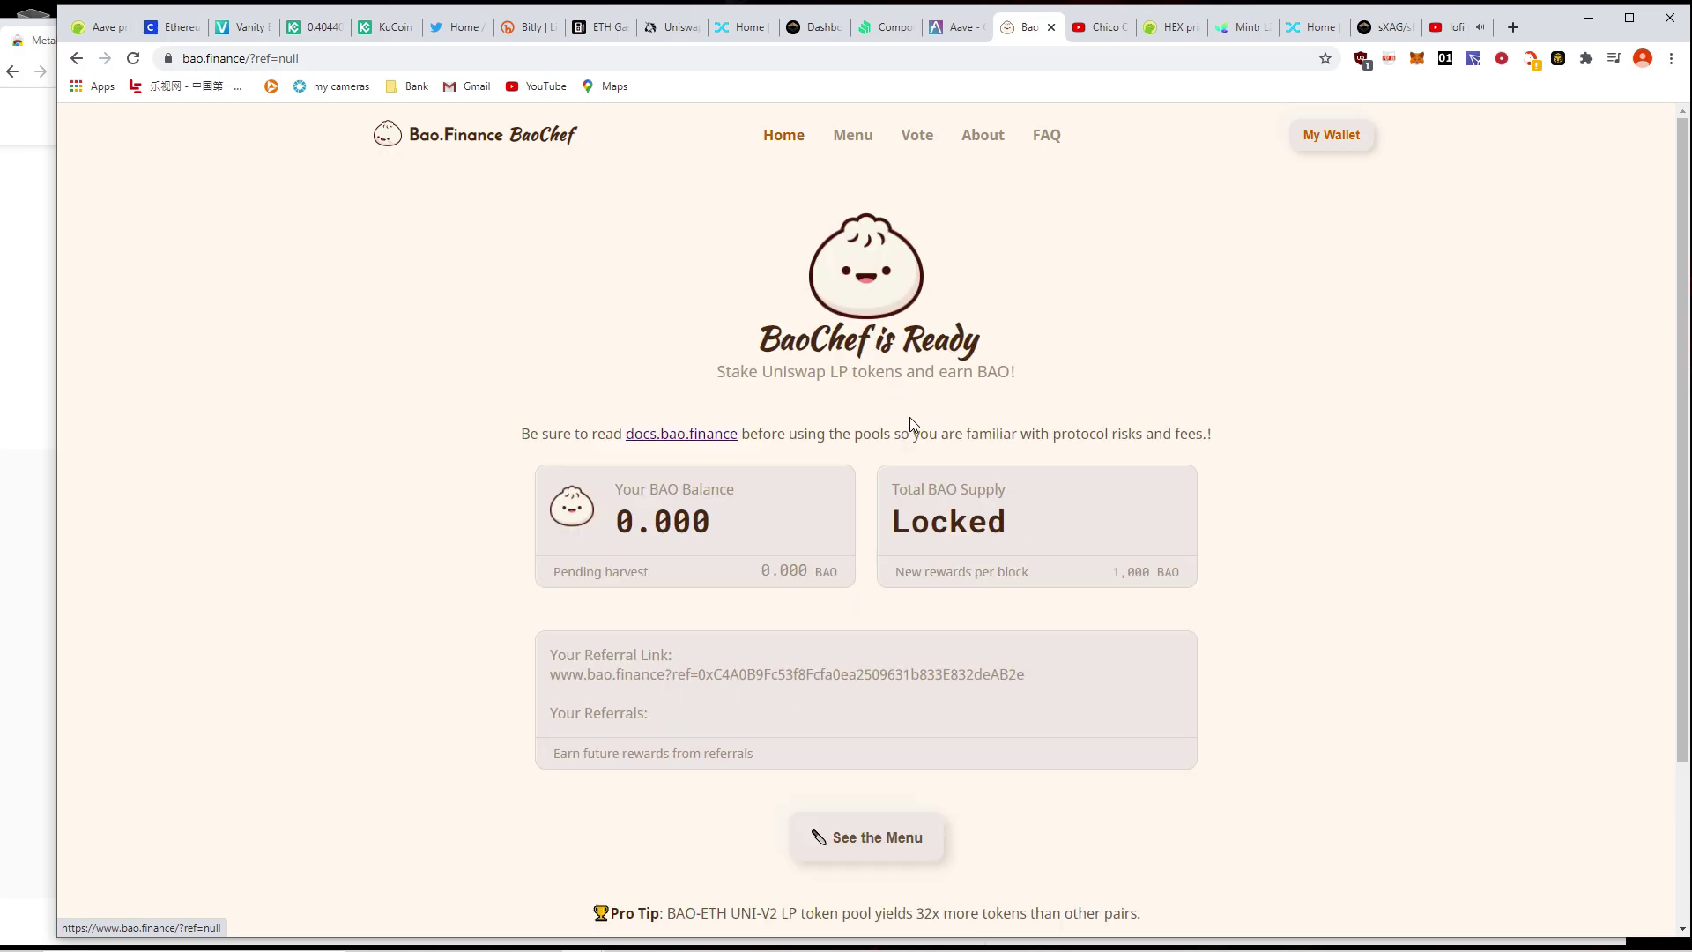
{"action": "scroll", "coordinate": [900, 615], "scroll_direction": "down", "scroll_amount": 3}
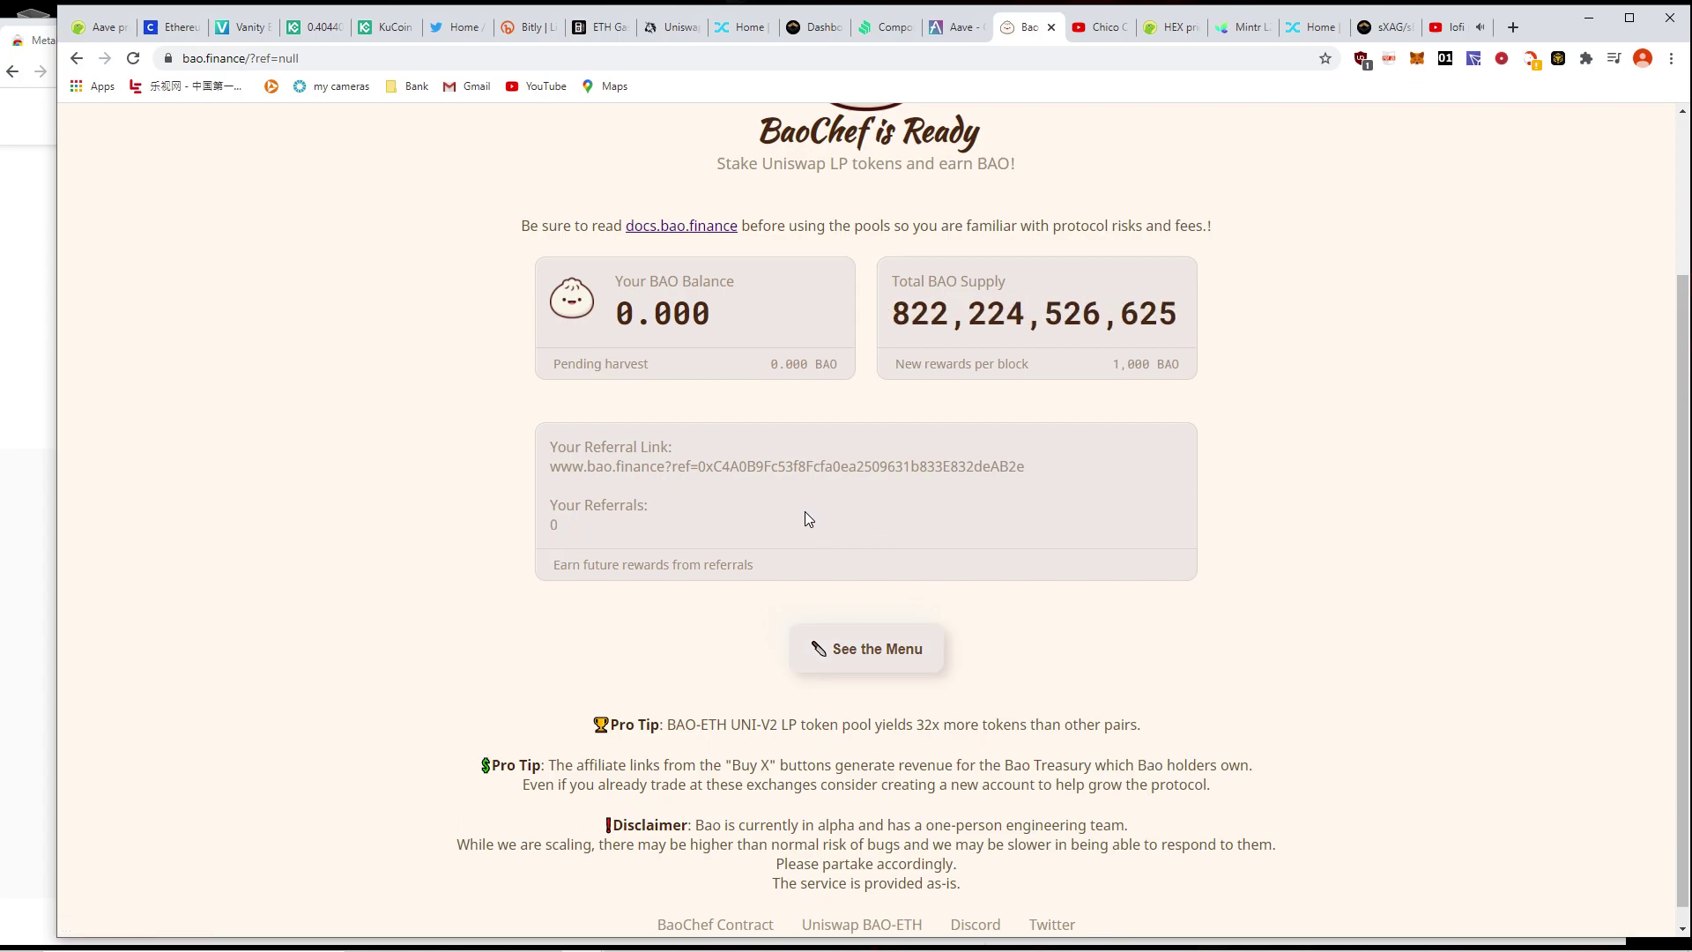
{"action": "scroll", "coordinate": [808, 515], "scroll_direction": "up", "scroll_amount": 1}
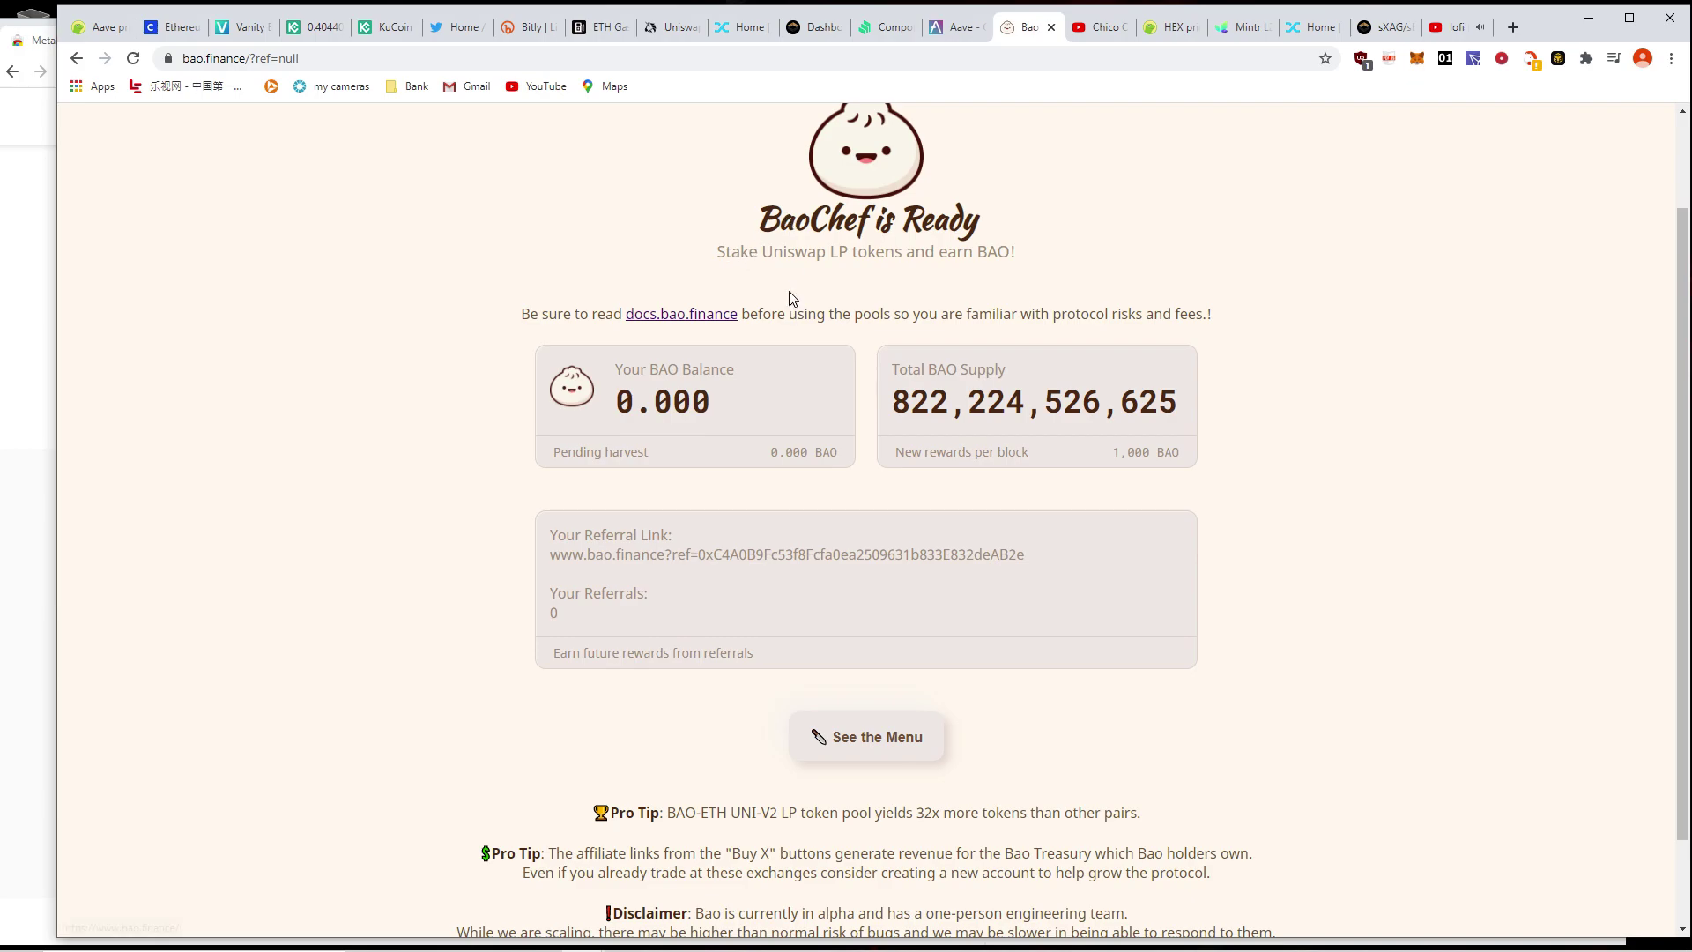
{"action": "scroll", "coordinate": [793, 283], "scroll_direction": "up", "scroll_amount": 2}
- Reopen the wBTC Wraps pool from the farms menu and highlight the note on what unlocked BAO earns
{"action": "left_click", "coordinate": [853, 134]}
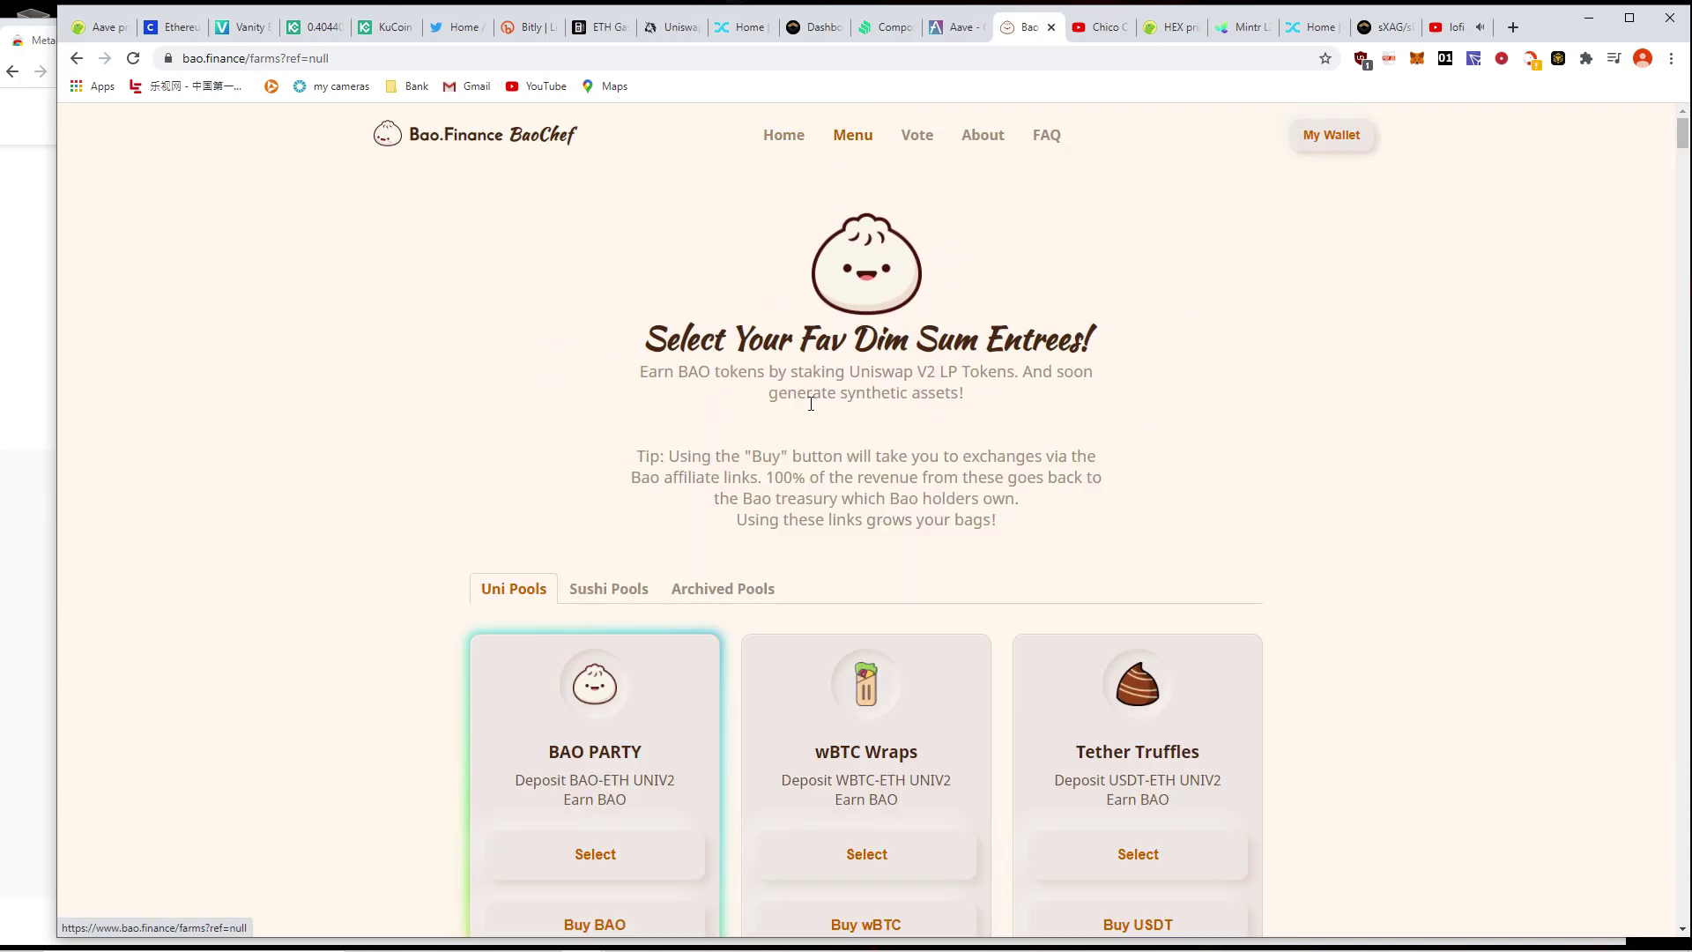
{"action": "scroll", "coordinate": [793, 652], "scroll_direction": "down", "scroll_amount": 3}
{"action": "left_click", "coordinate": [853, 590]}
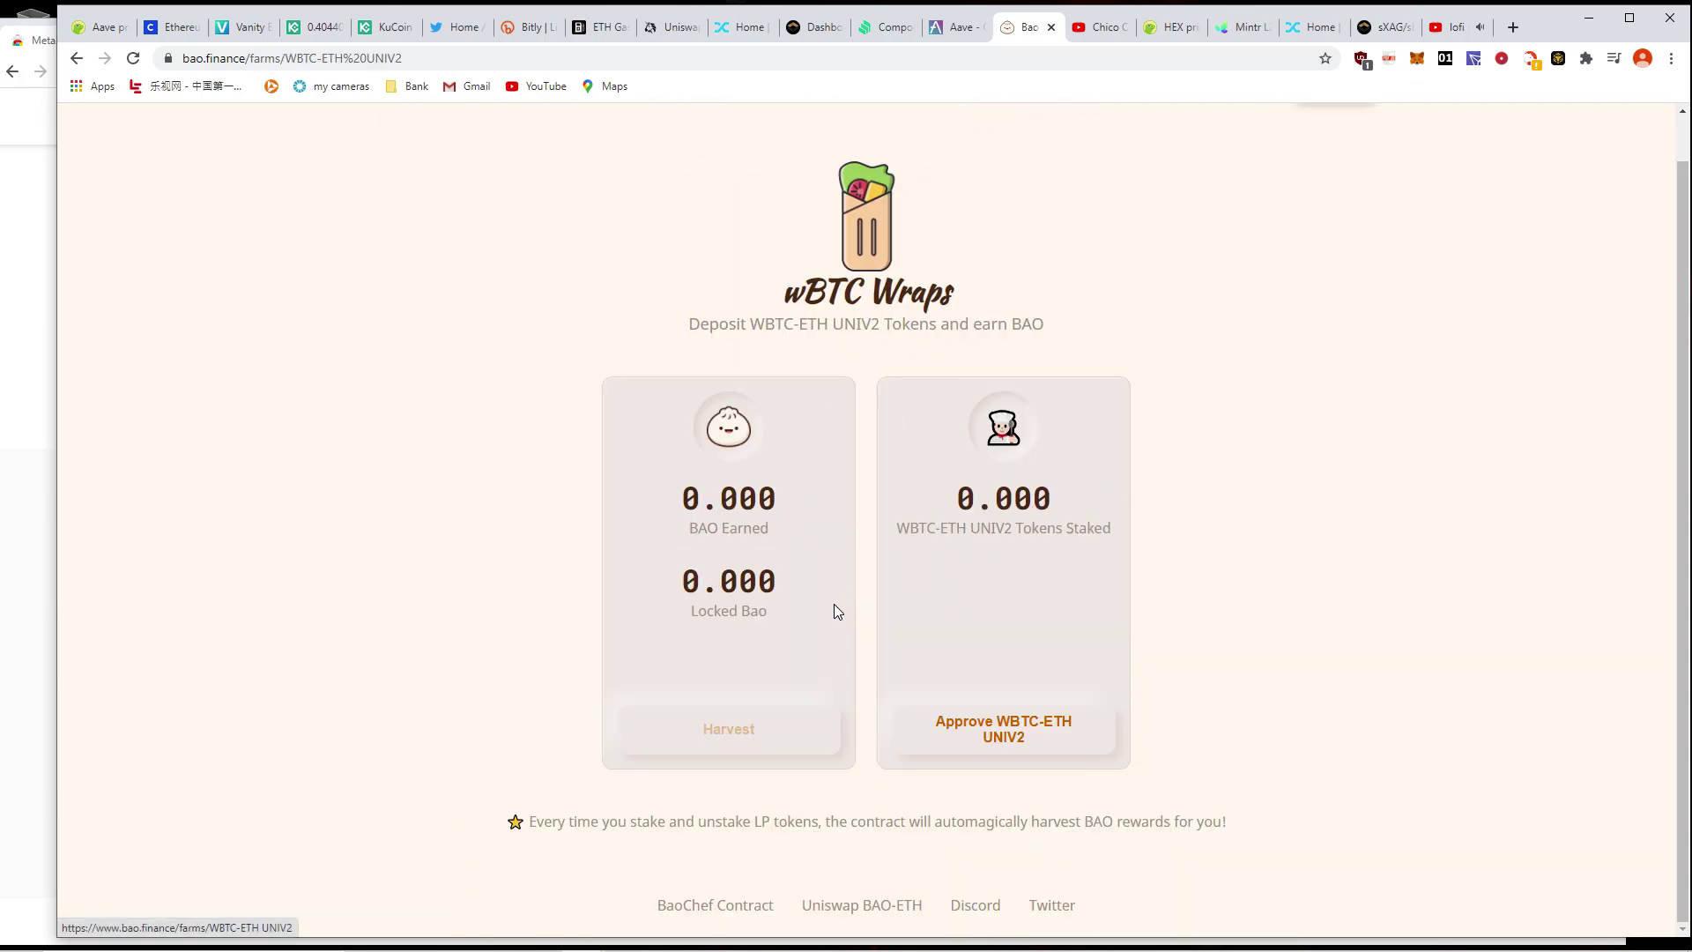
{"action": "scroll", "coordinate": [811, 582], "scroll_direction": "up", "scroll_amount": 1}
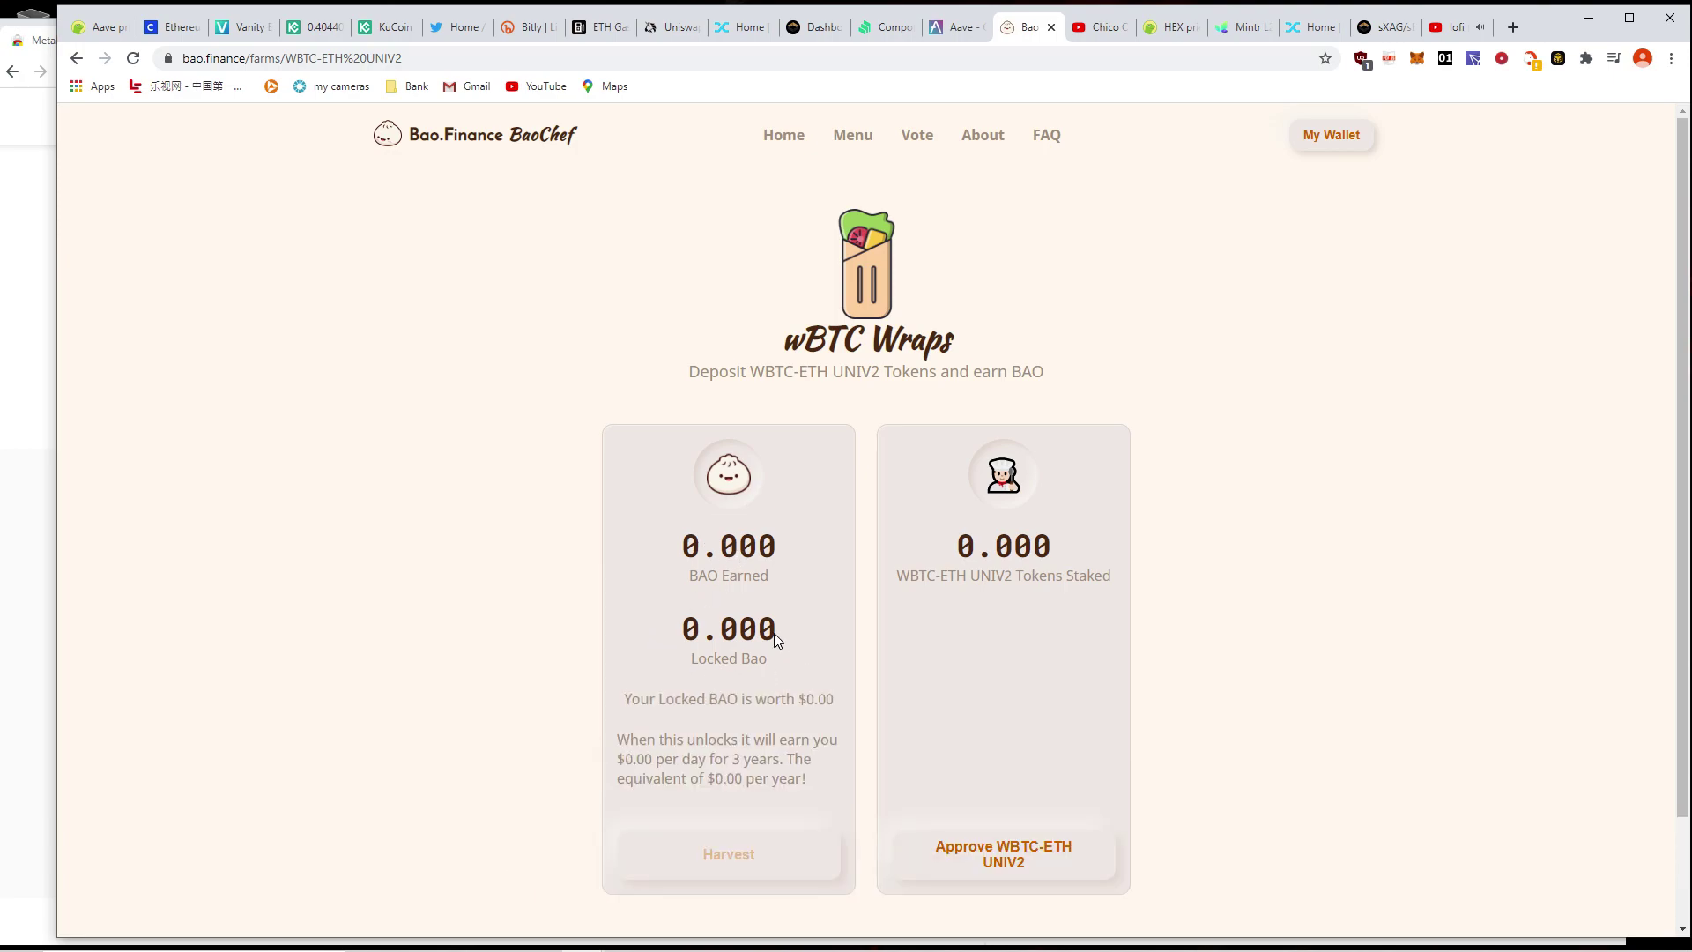
{"action": "left_click_drag", "start_coordinate": [618, 722], "coordinate": [812, 779]}
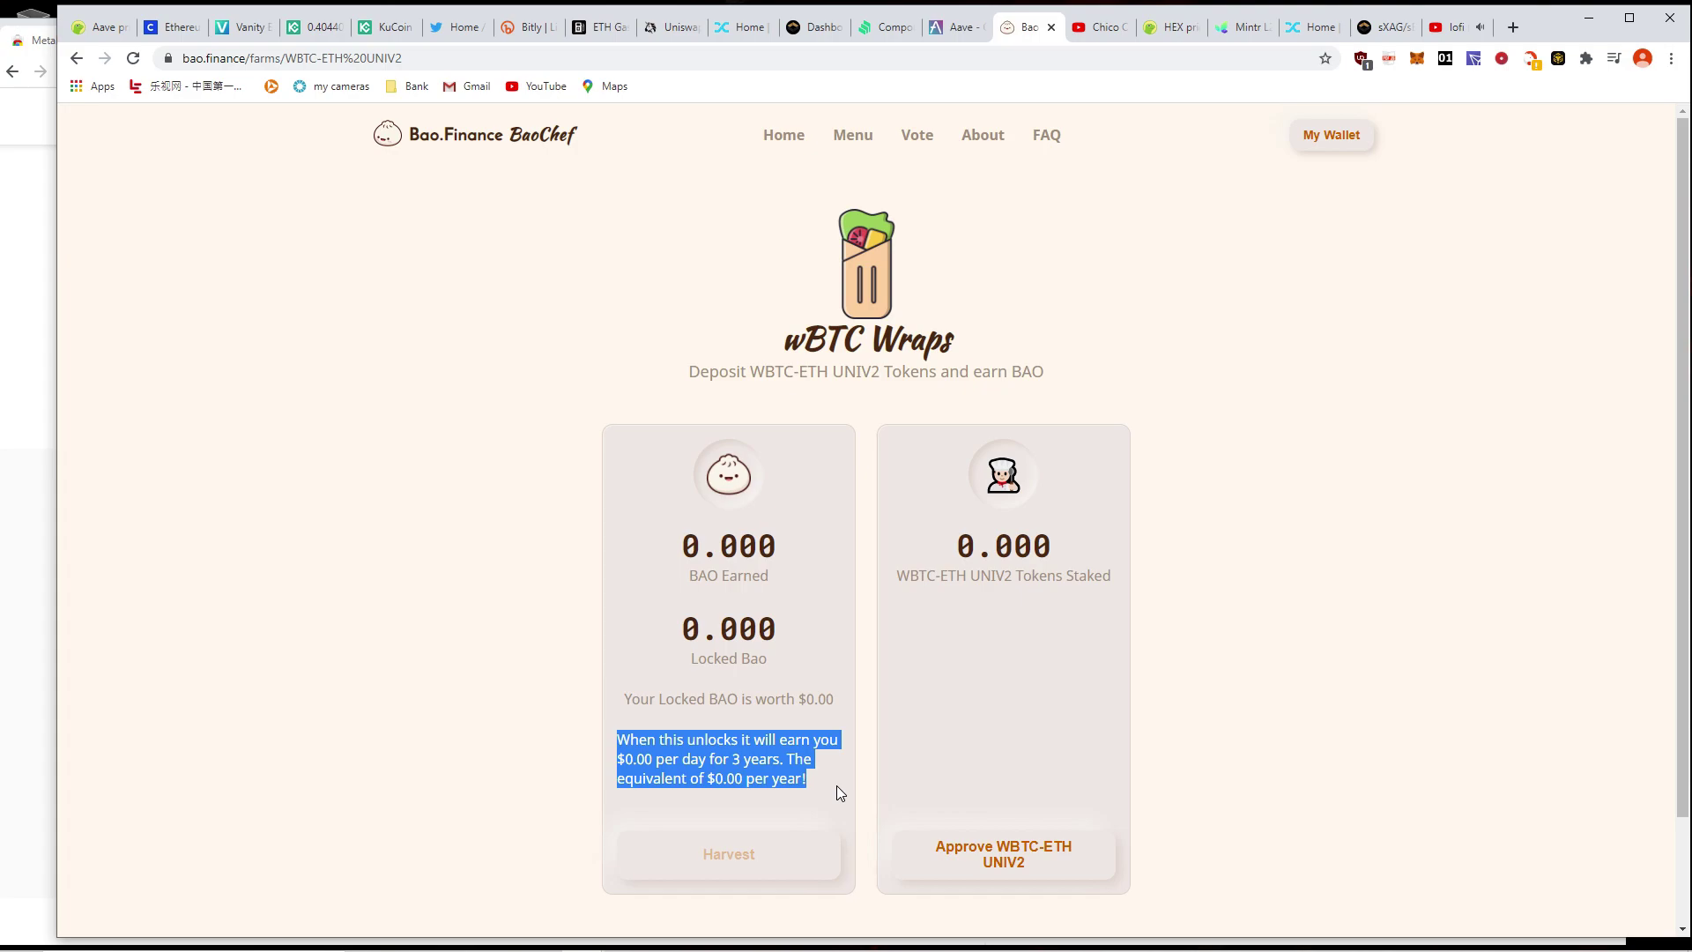
- Go back through the Bao Finance home page to the farms menu and examine the APYs of the Uni Pools
{"action": "left_click", "coordinate": [784, 139]}
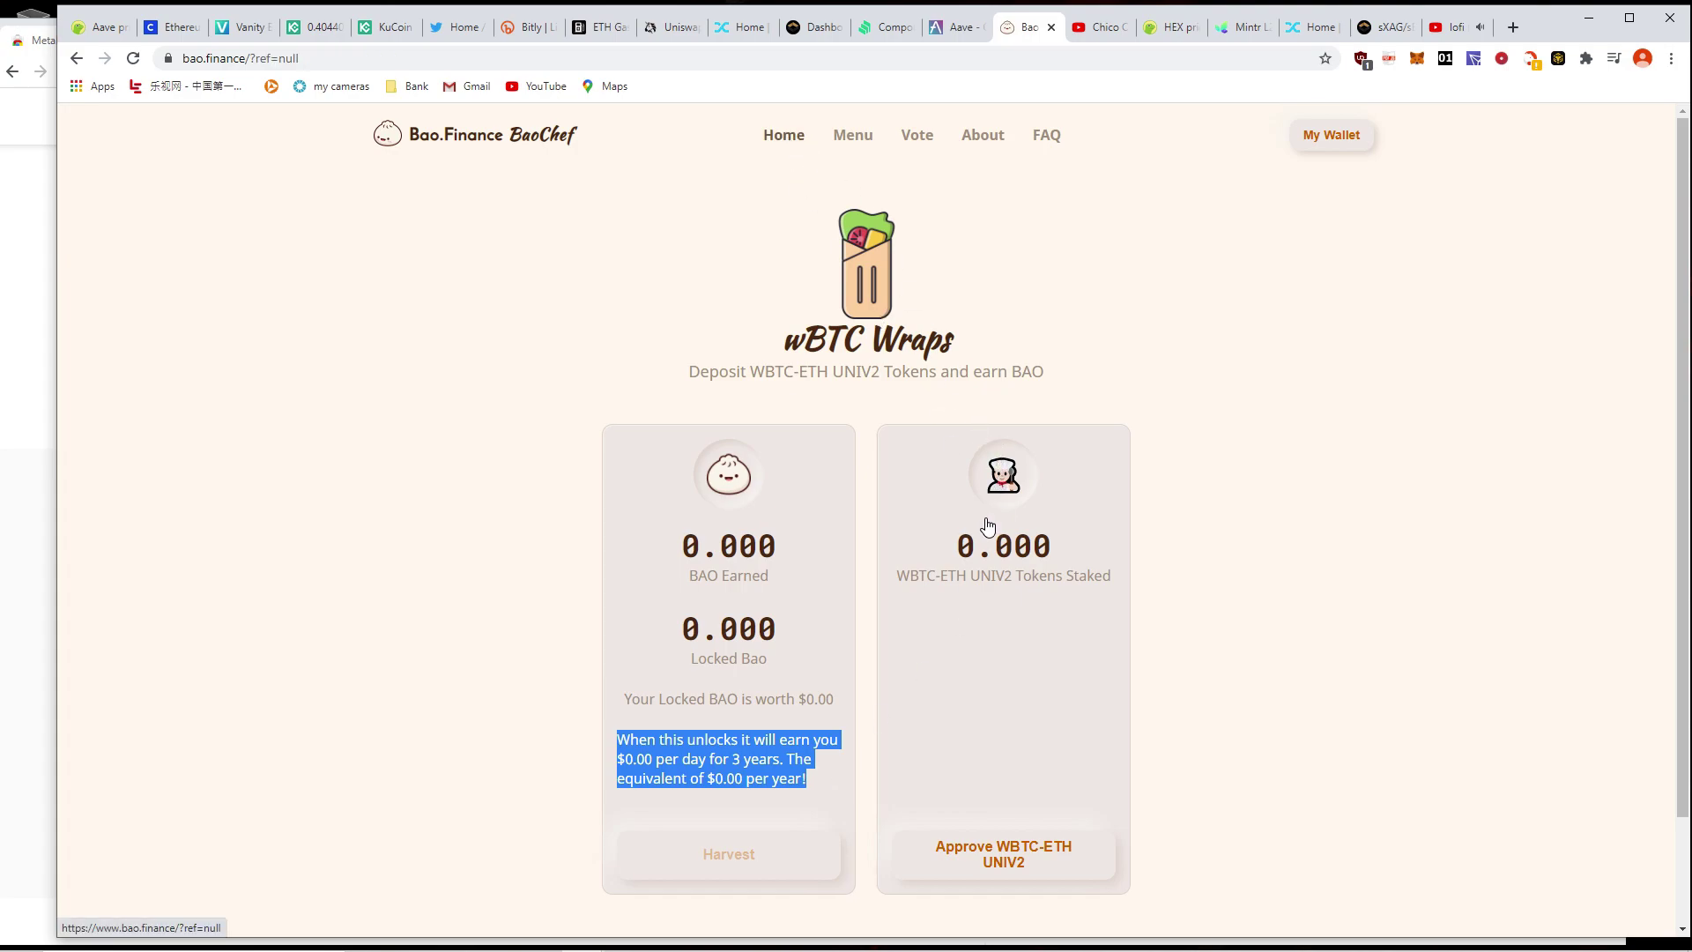
{"action": "scroll", "coordinate": [1005, 608], "scroll_direction": "down", "scroll_amount": 2}
{"action": "scroll", "coordinate": [820, 484], "scroll_direction": "up", "scroll_amount": 2}
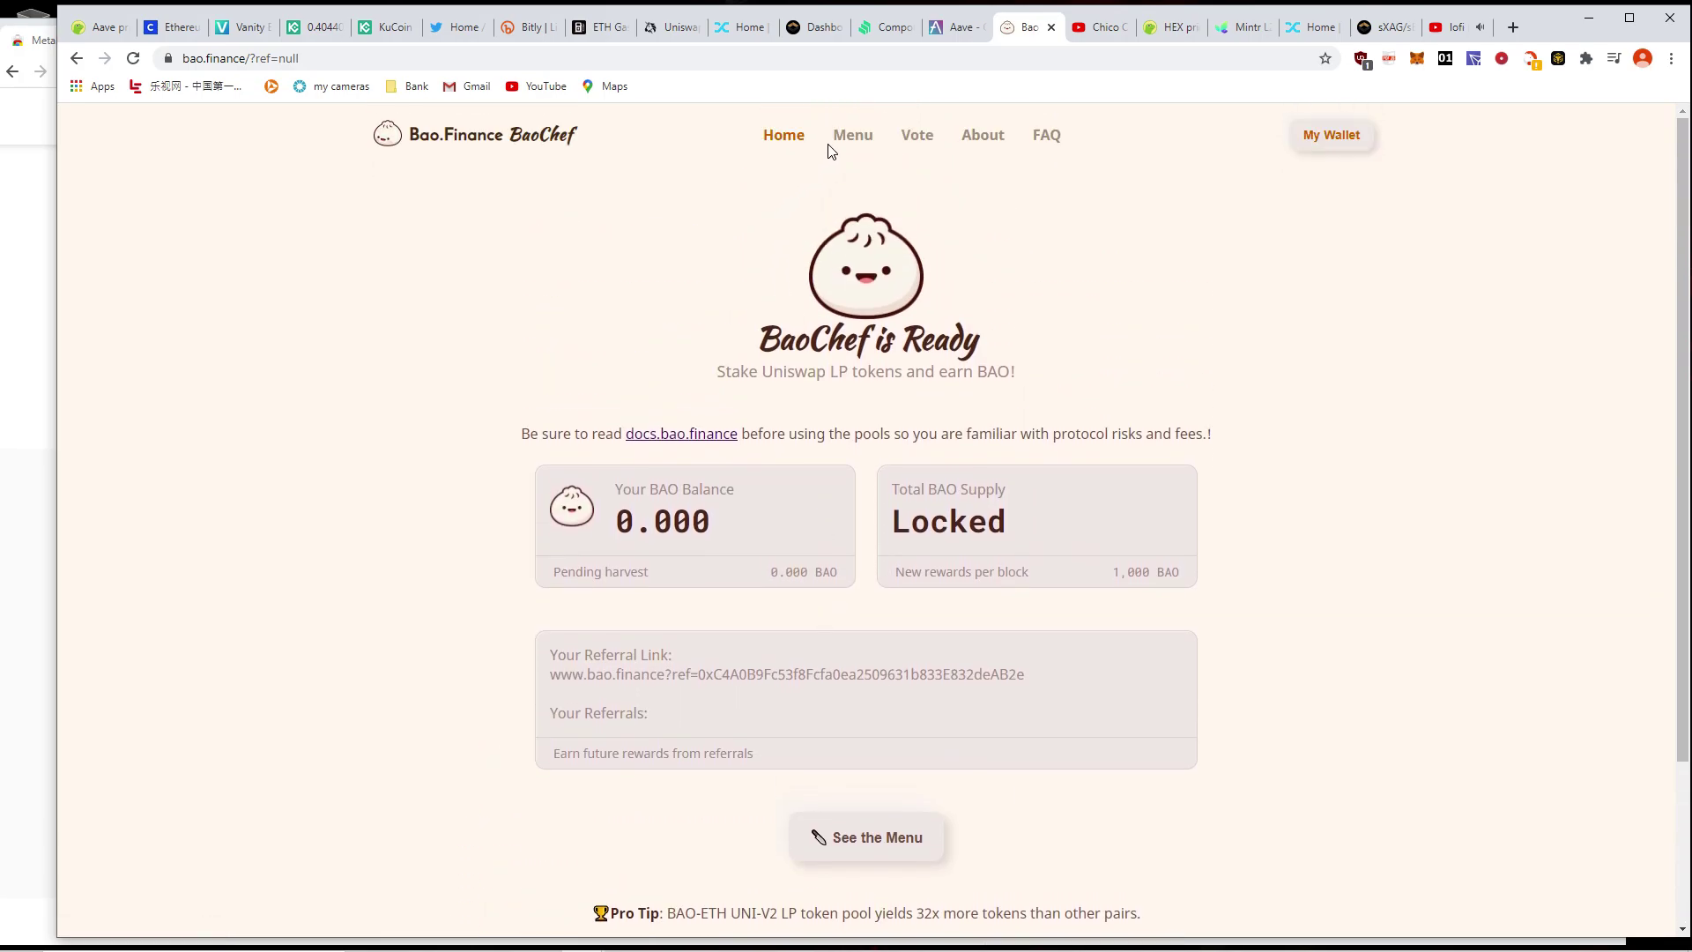
{"action": "left_click", "coordinate": [852, 140]}
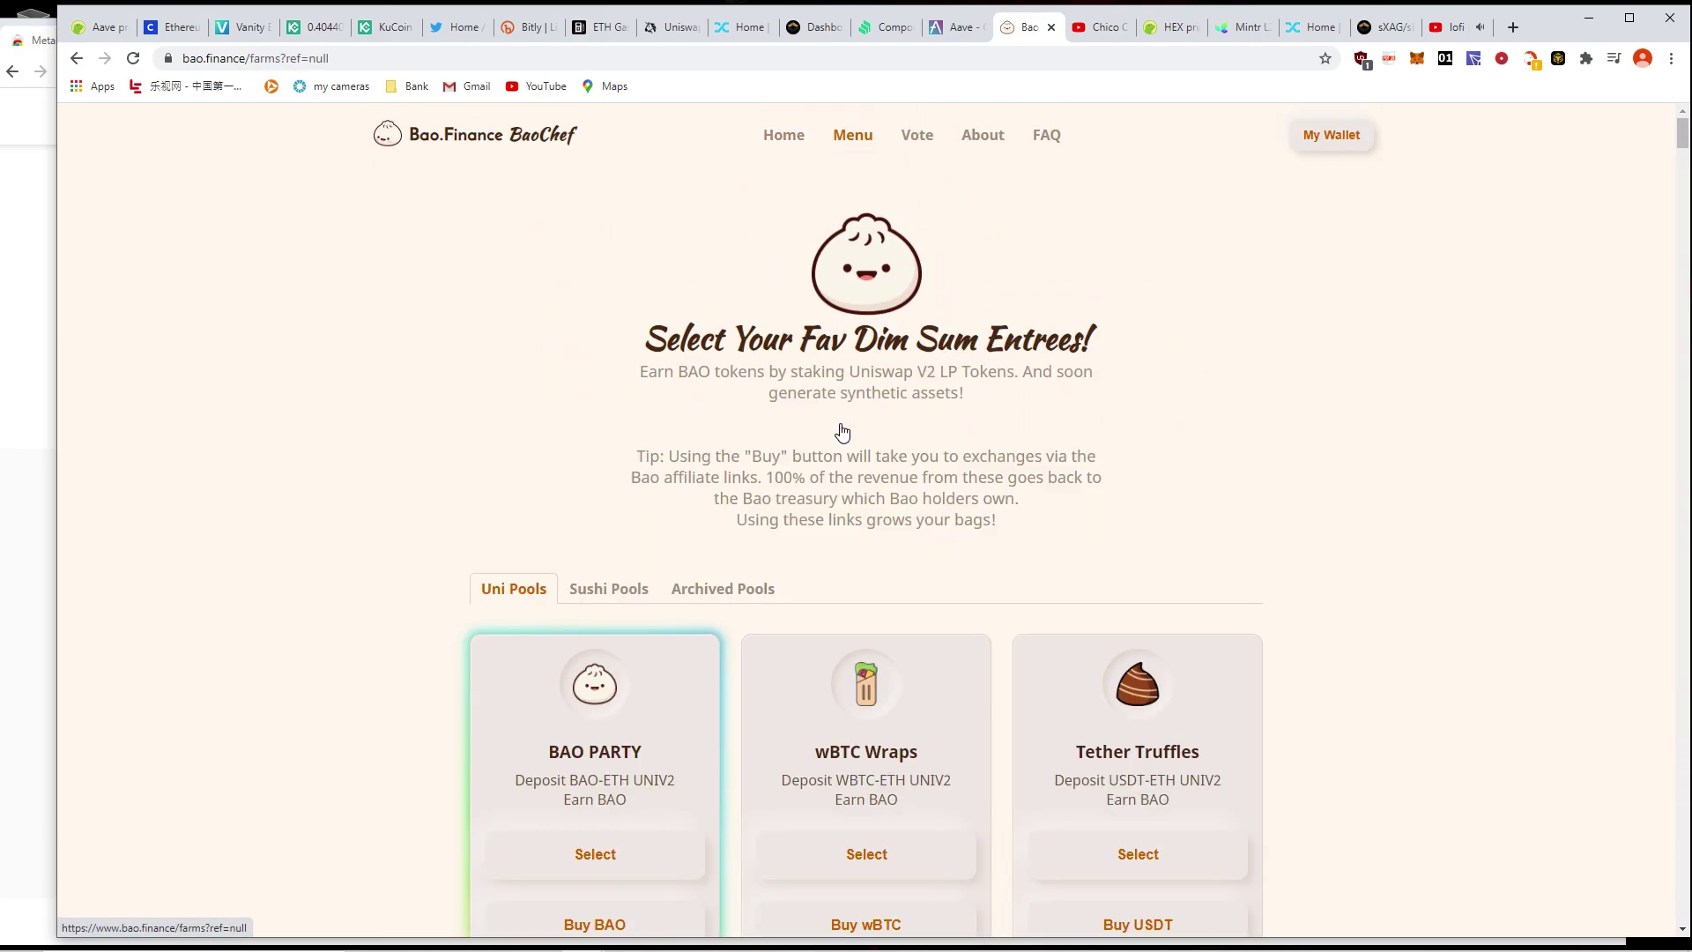
{"action": "scroll", "coordinate": [837, 494], "scroll_direction": "down", "scroll_amount": 2}
{"action": "scroll", "coordinate": [827, 568], "scroll_direction": "down", "scroll_amount": 4}
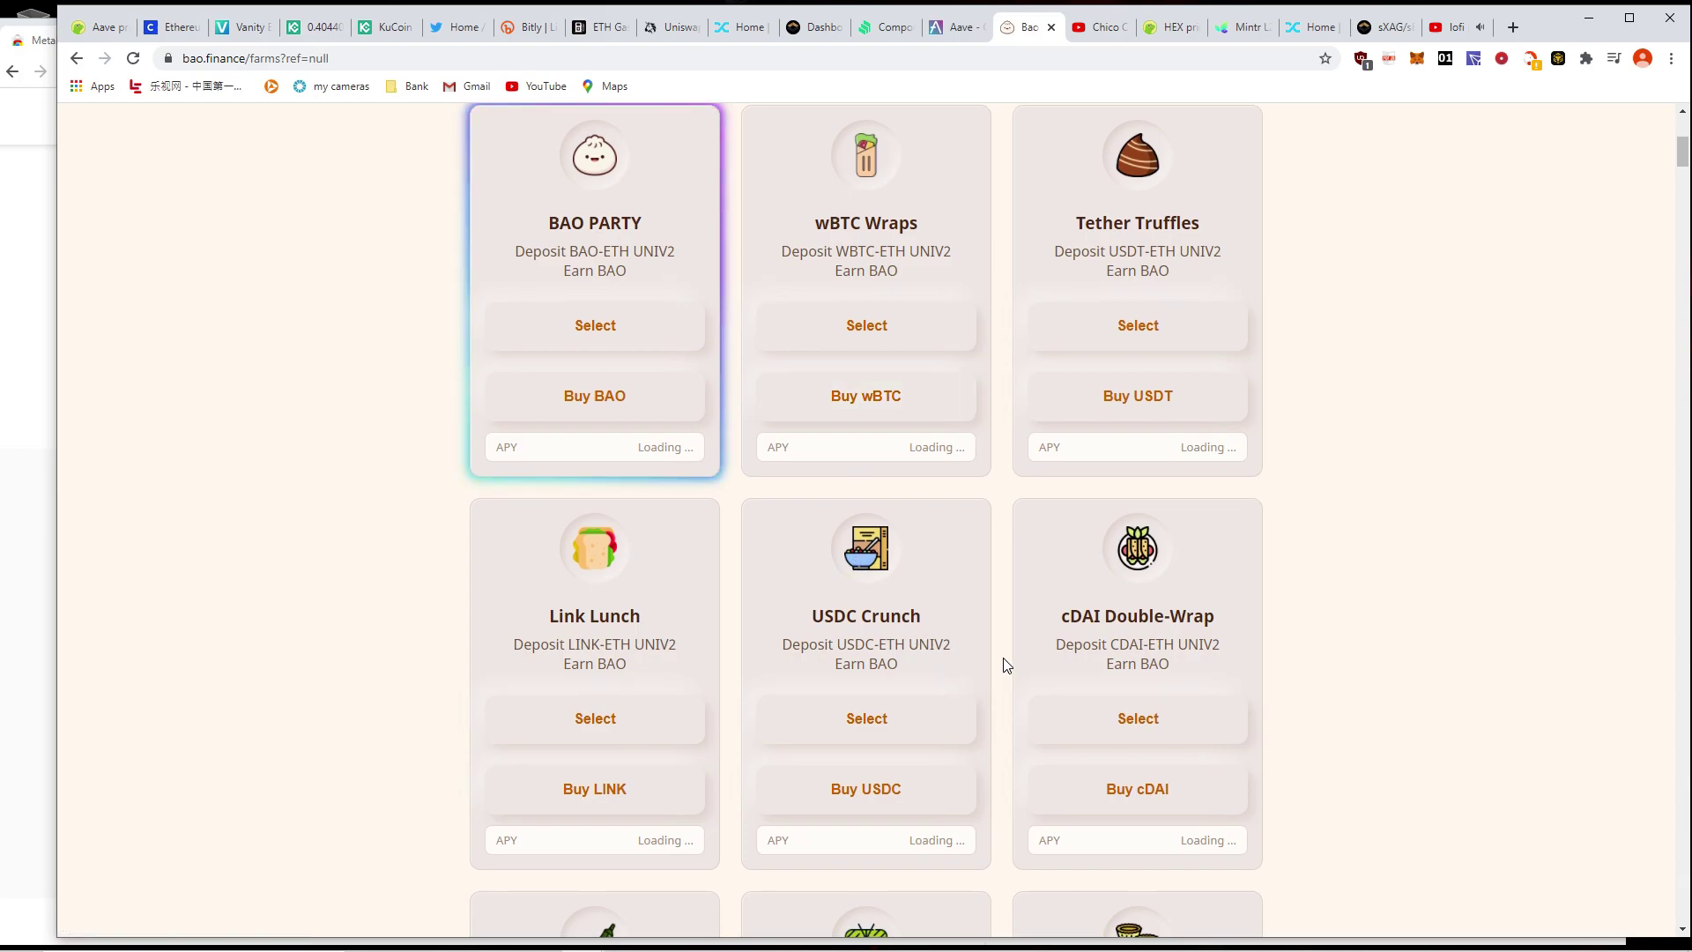
{"action": "scroll", "coordinate": [1011, 627], "scroll_direction": "up", "scroll_amount": 2}
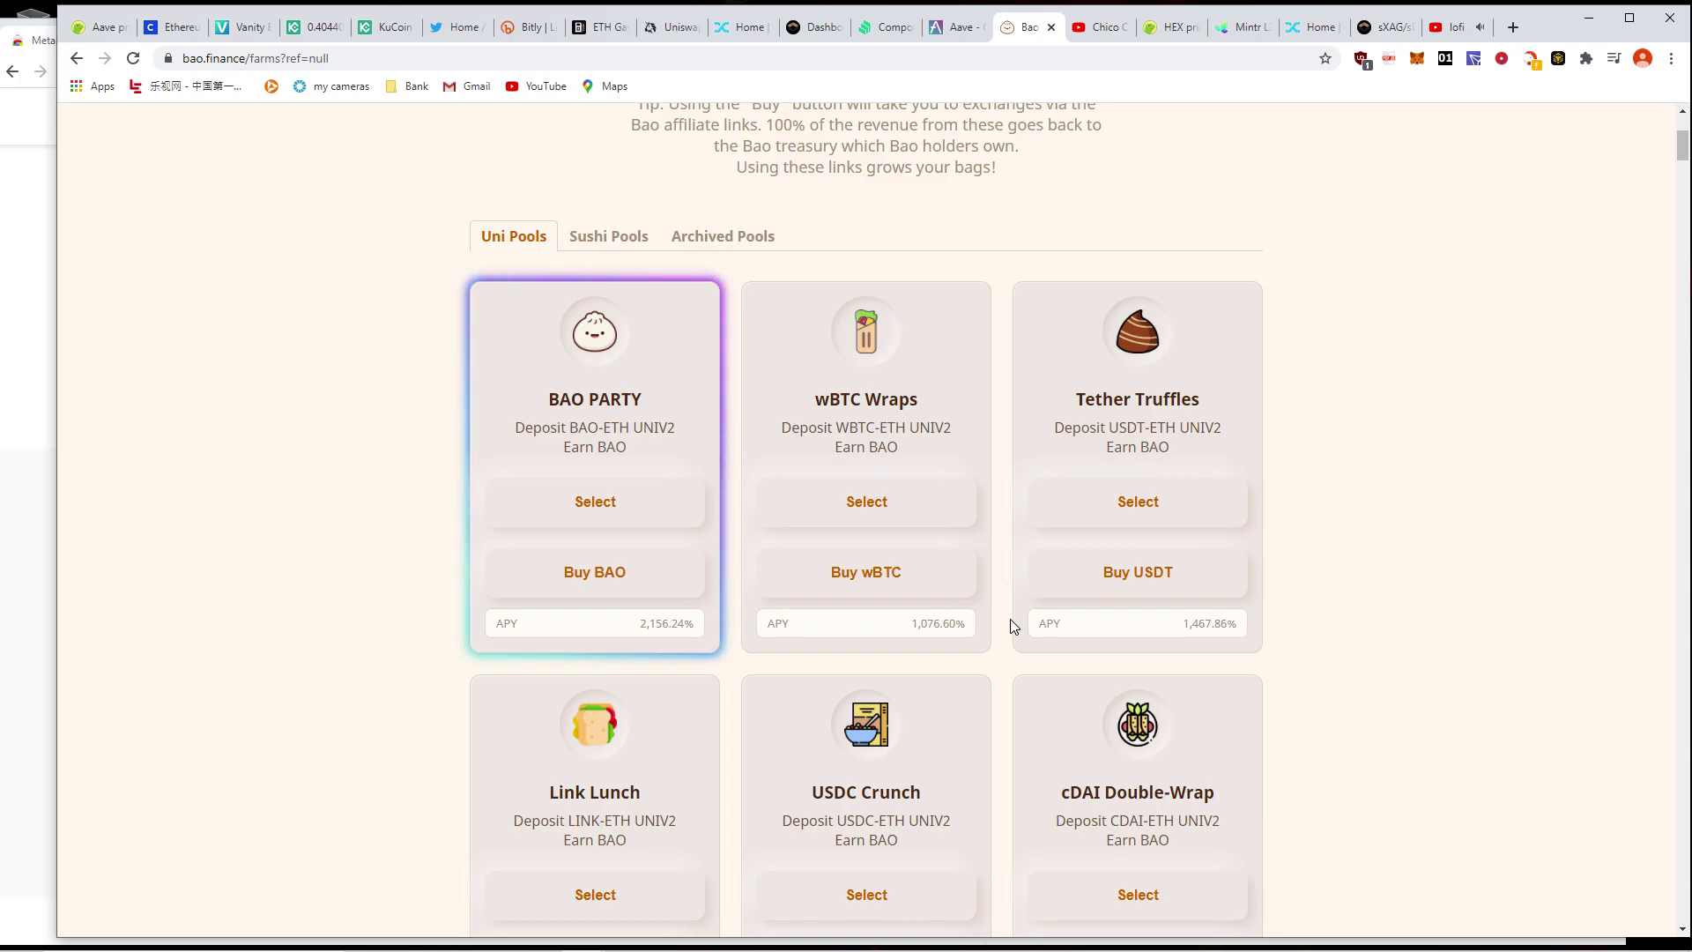
- Switch to CoinGecko, search for "bao" and open the Bao Finance (BAO) coin page
{"action": "left_click", "coordinate": [1171, 29]}
{"action": "scroll", "coordinate": [1130, 440], "scroll_direction": "up", "scroll_amount": 6}
{"action": "left_click", "coordinate": [1202, 231]}
{"action": "type", "text": "bao"}
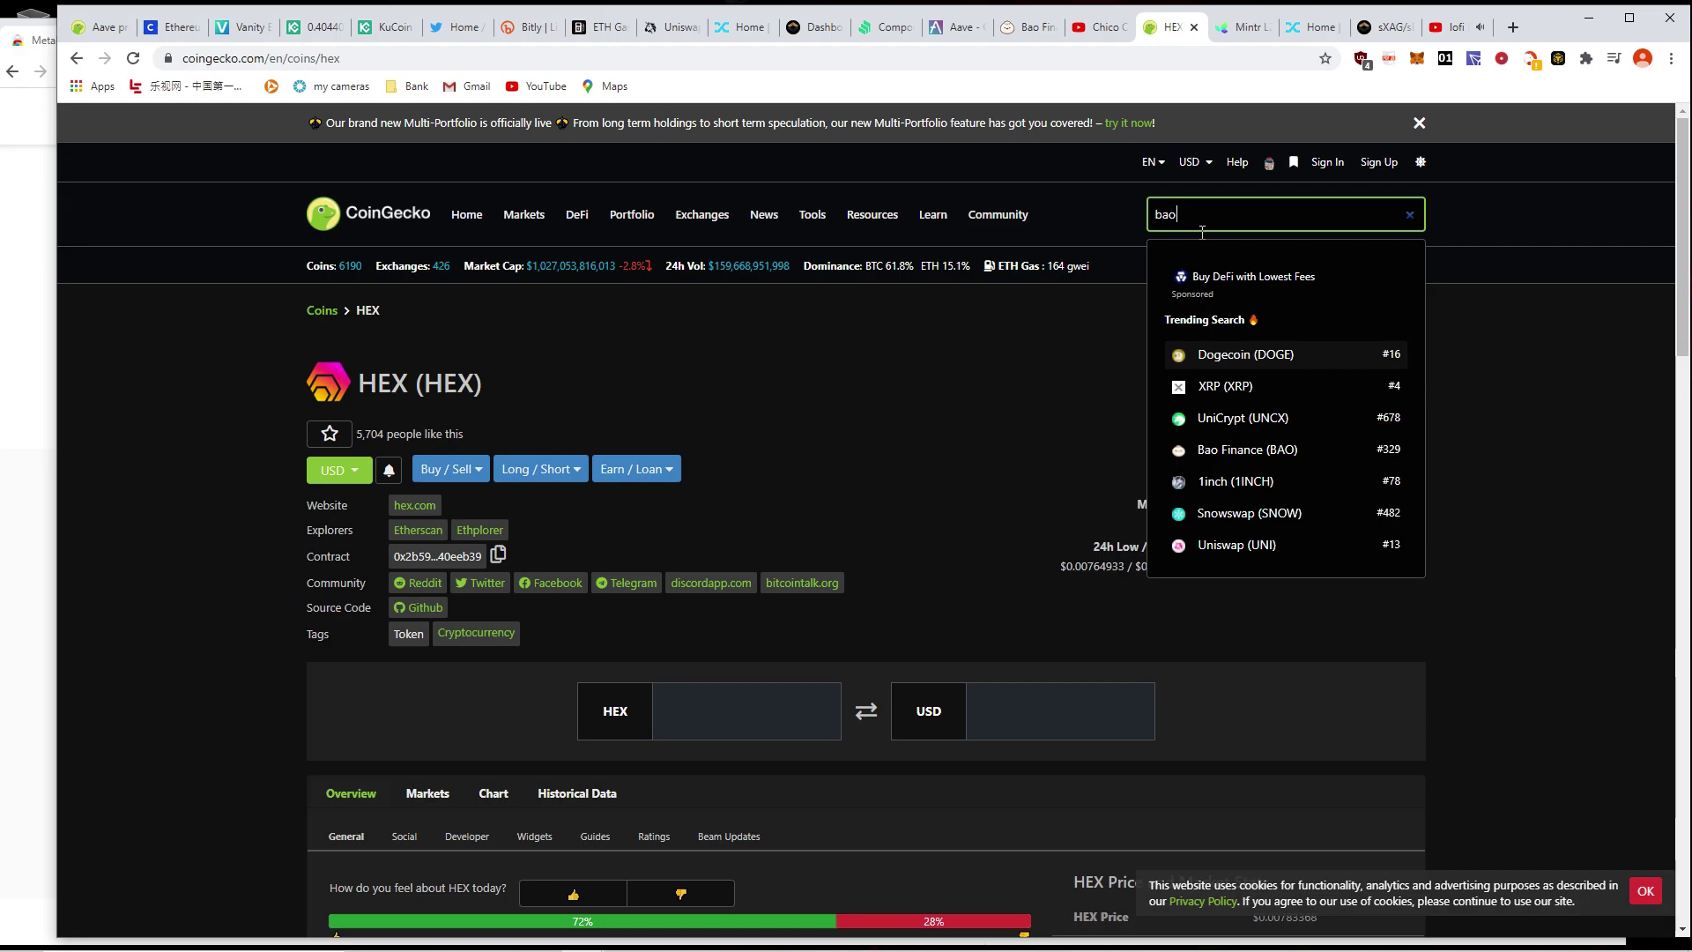
{"action": "left_click", "coordinate": [1257, 356]}
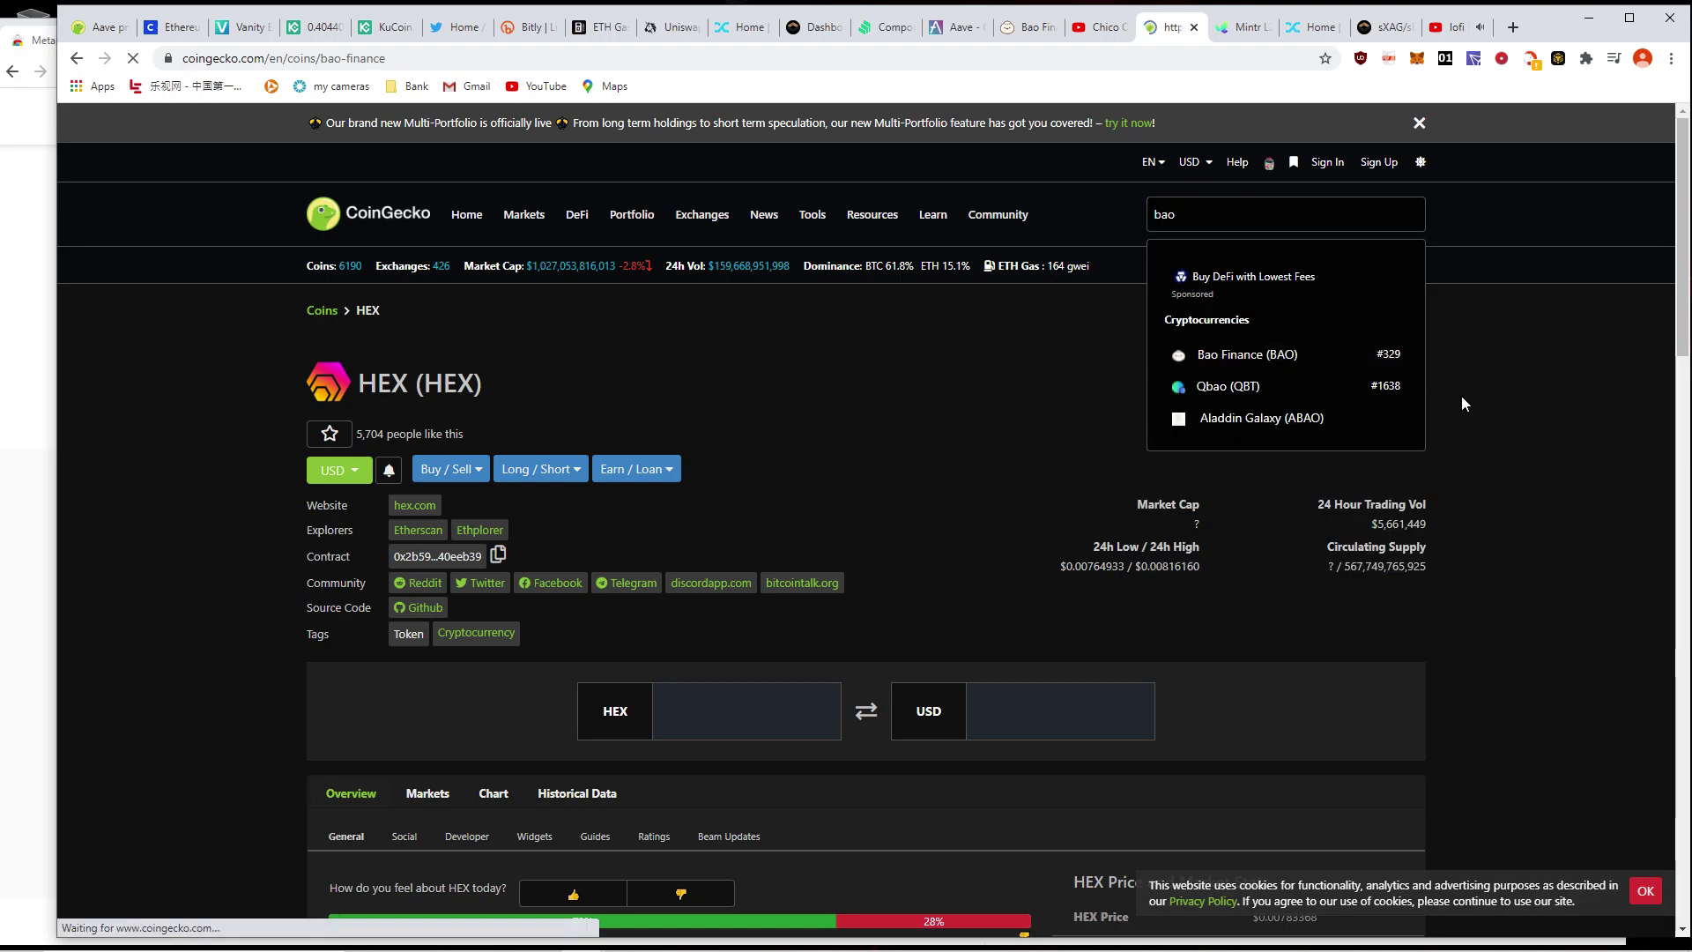
- Examine Bao Finance's market cap, 90-day price chart and market statistics on CoinGecko
{"action": "left_click_drag", "start_coordinate": [1135, 521], "coordinate": [1206, 527]}
{"action": "left_click", "coordinate": [1234, 523]}
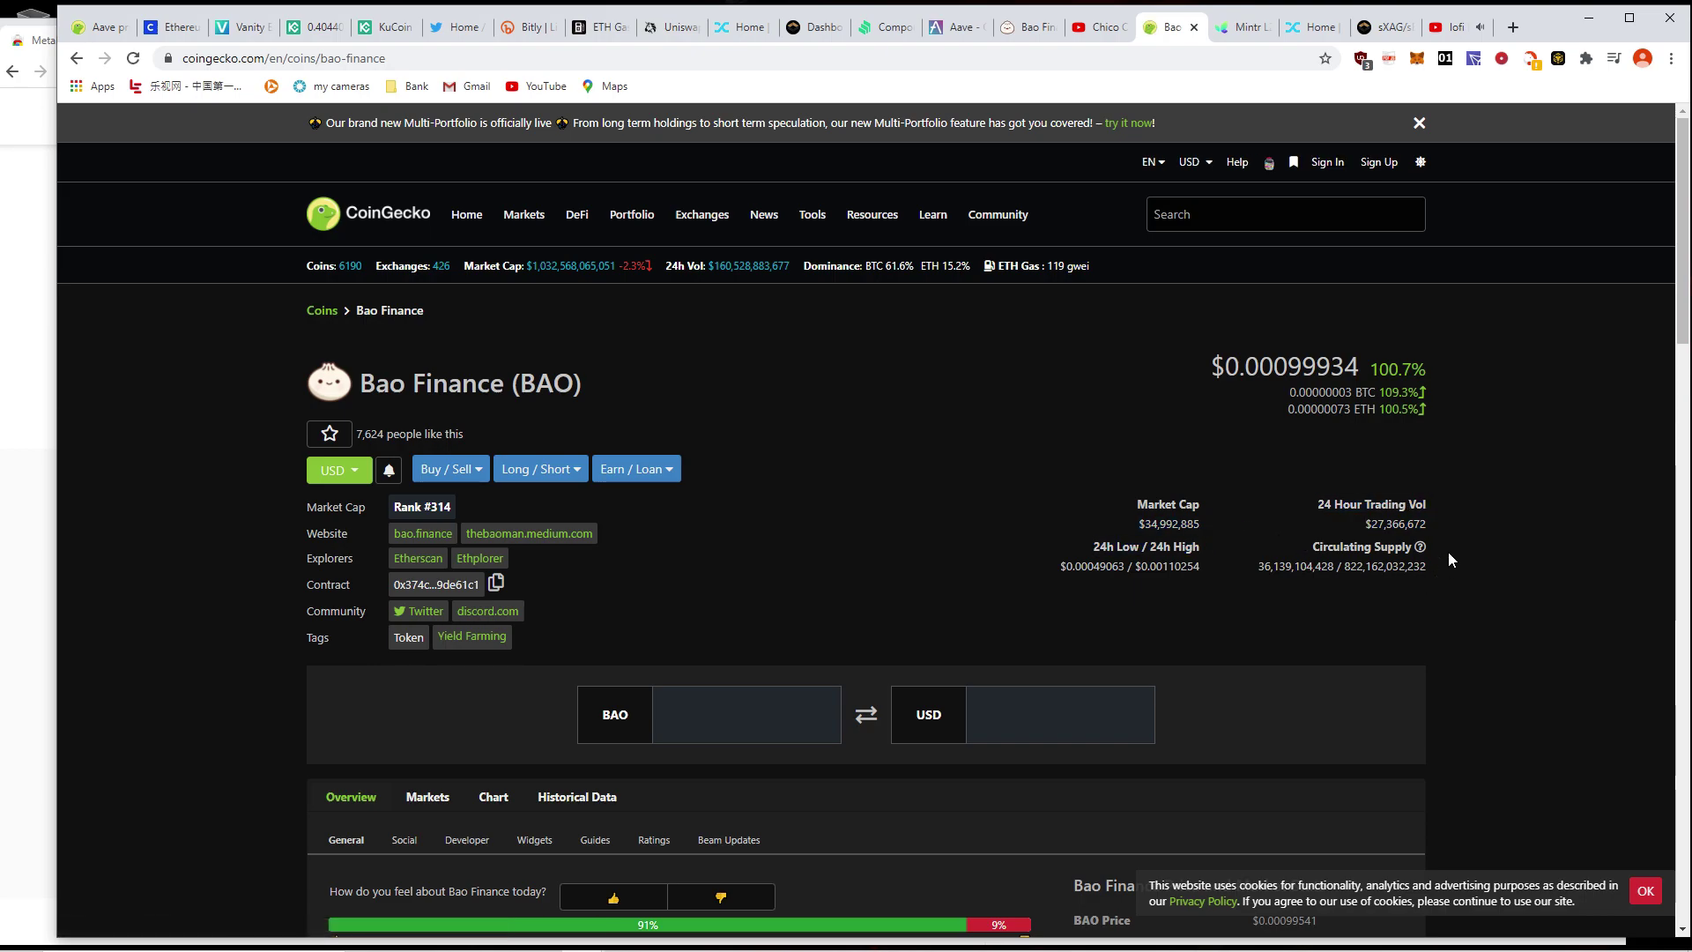
{"action": "scroll", "coordinate": [1450, 543], "scroll_direction": "down", "scroll_amount": 8}
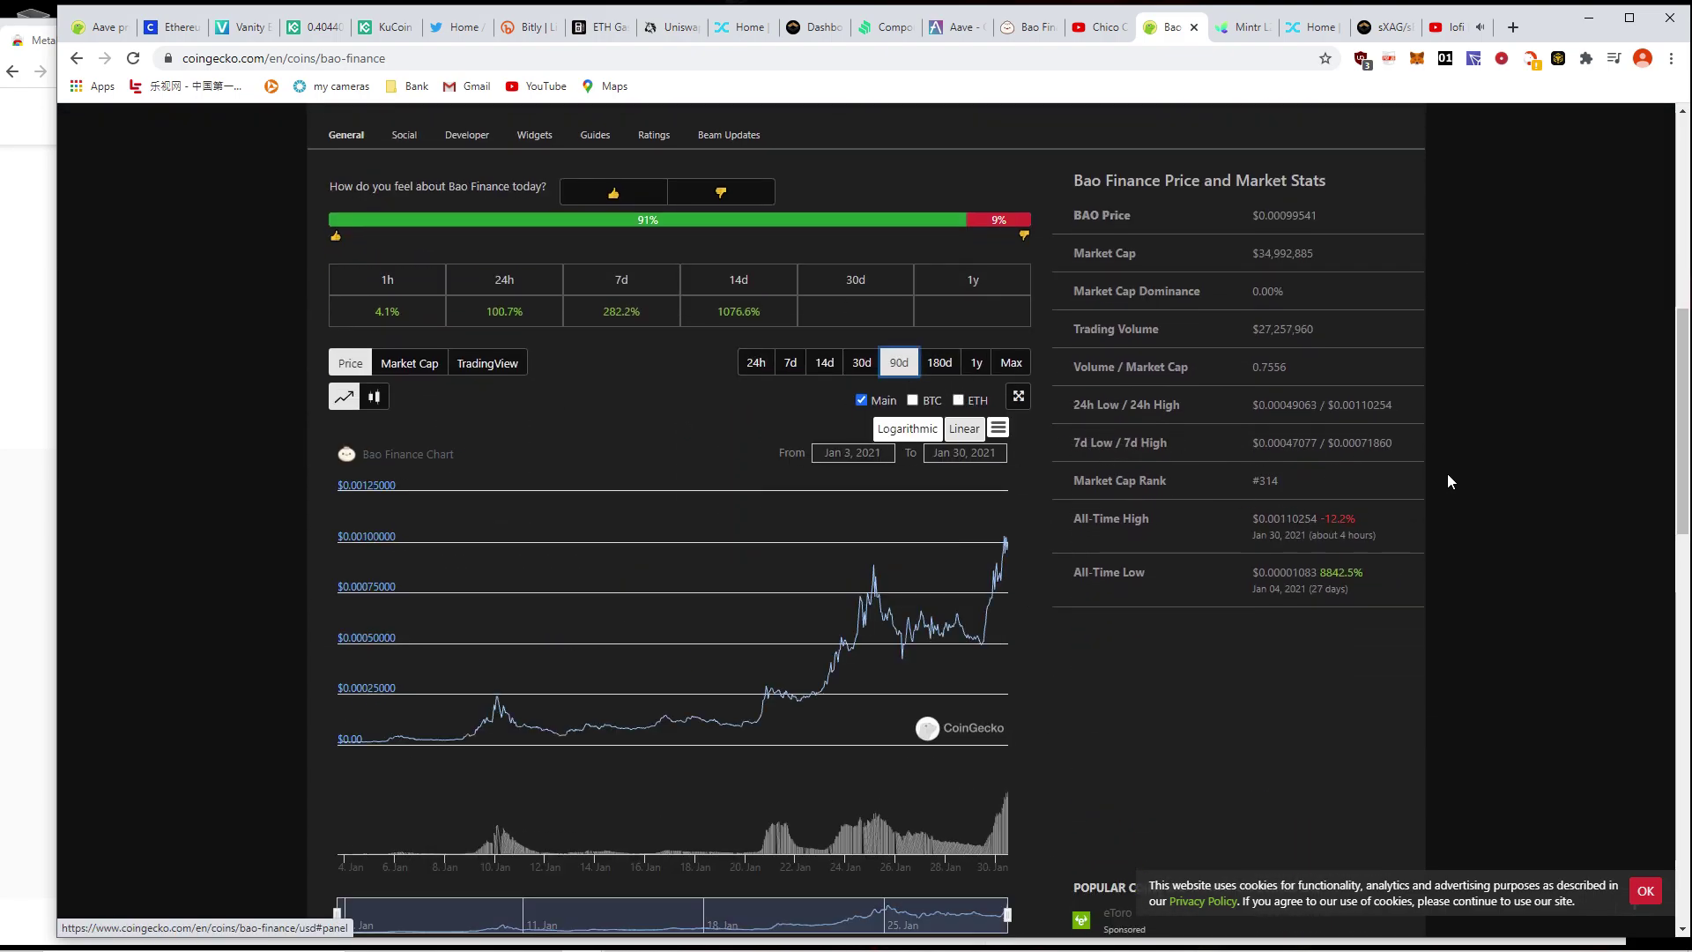
{"action": "scroll", "coordinate": [1366, 516], "scroll_direction": "up", "scroll_amount": 6}
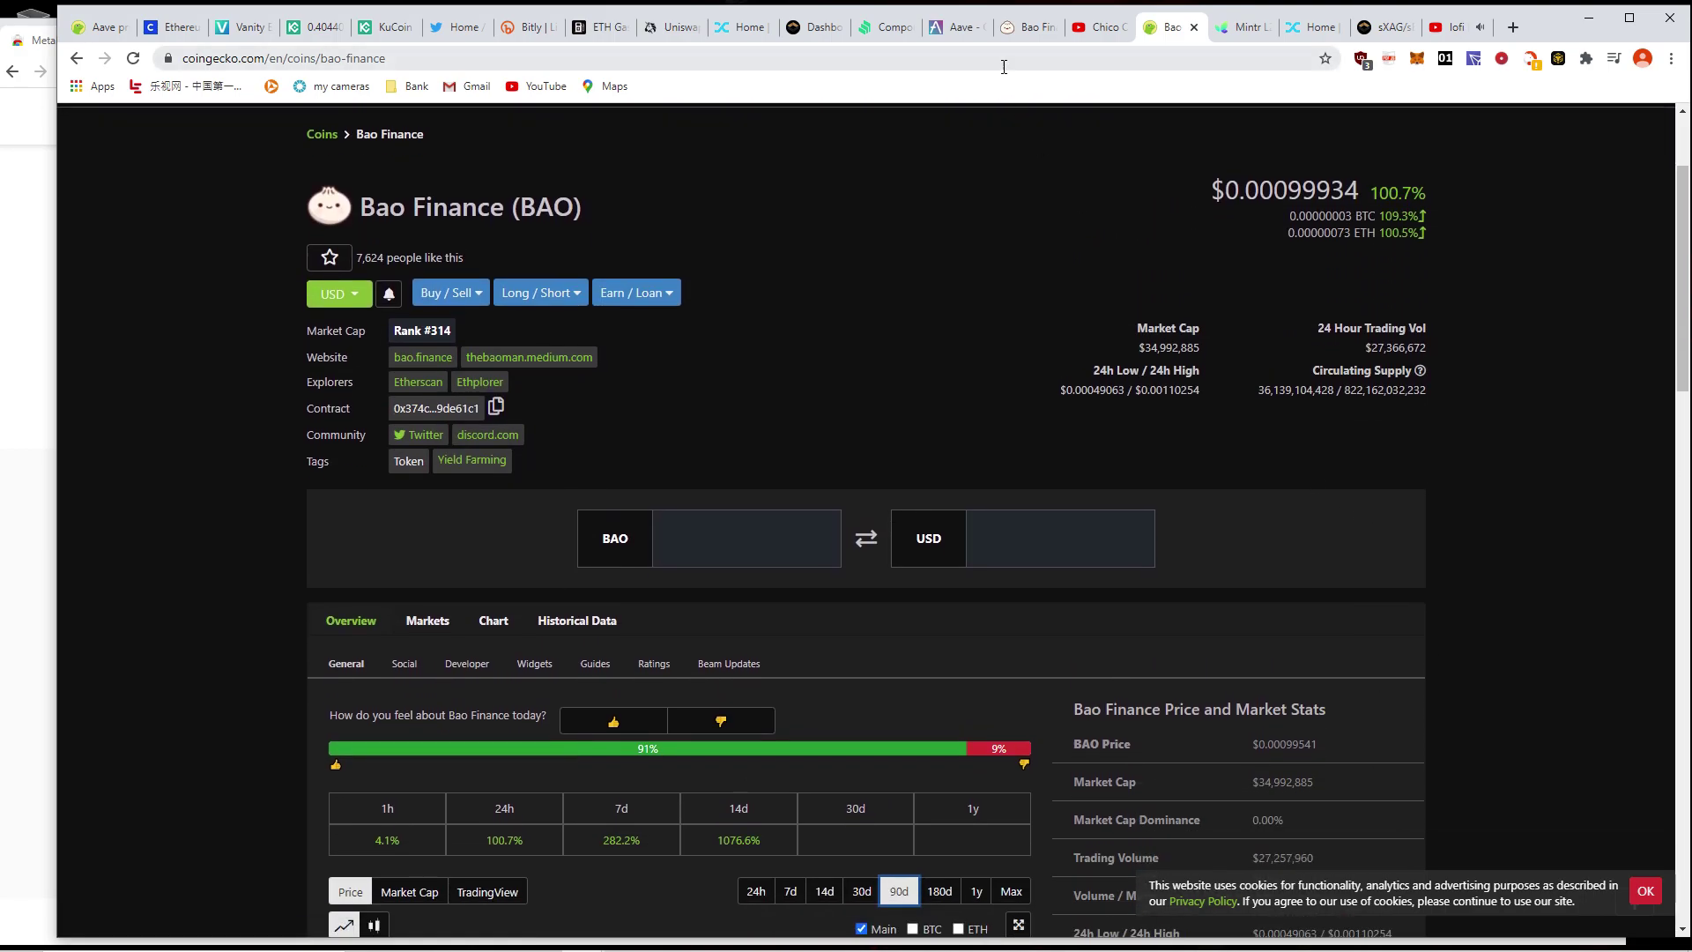
- Return to the Bao Finance farms, browse the Uni Pools, and highlight the BAO-ETH and WBTC-ETH deposit pairs
{"action": "left_click", "coordinate": [1024, 27]}
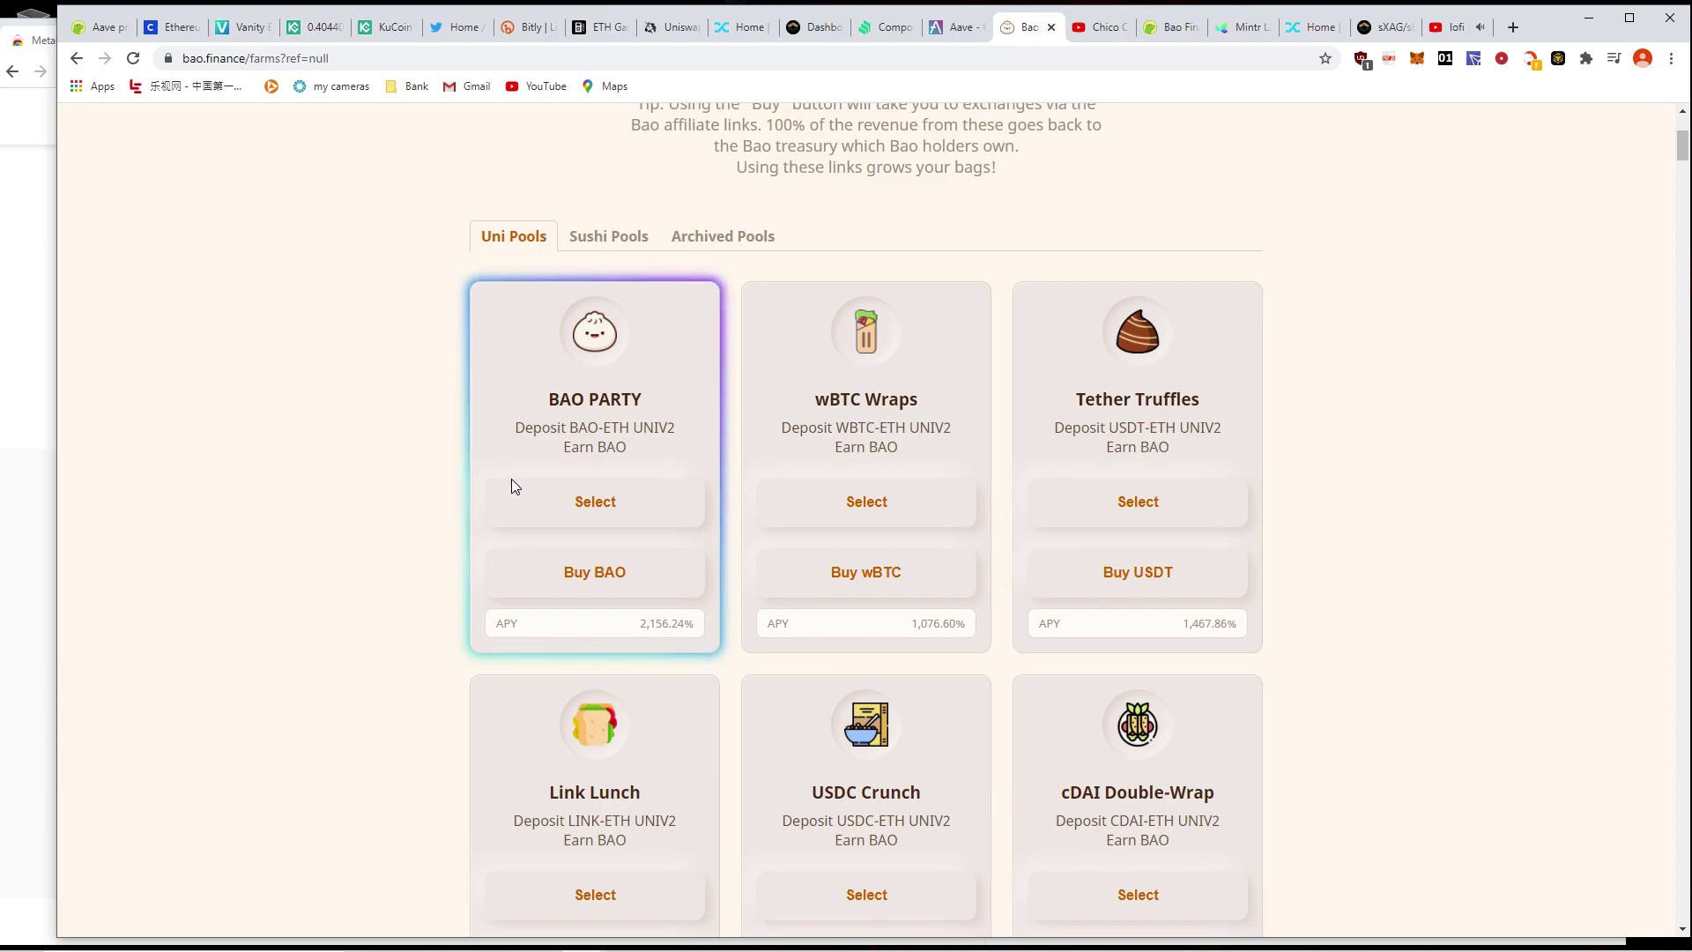
{"action": "left_click_drag", "start_coordinate": [571, 435], "coordinate": [635, 431]}
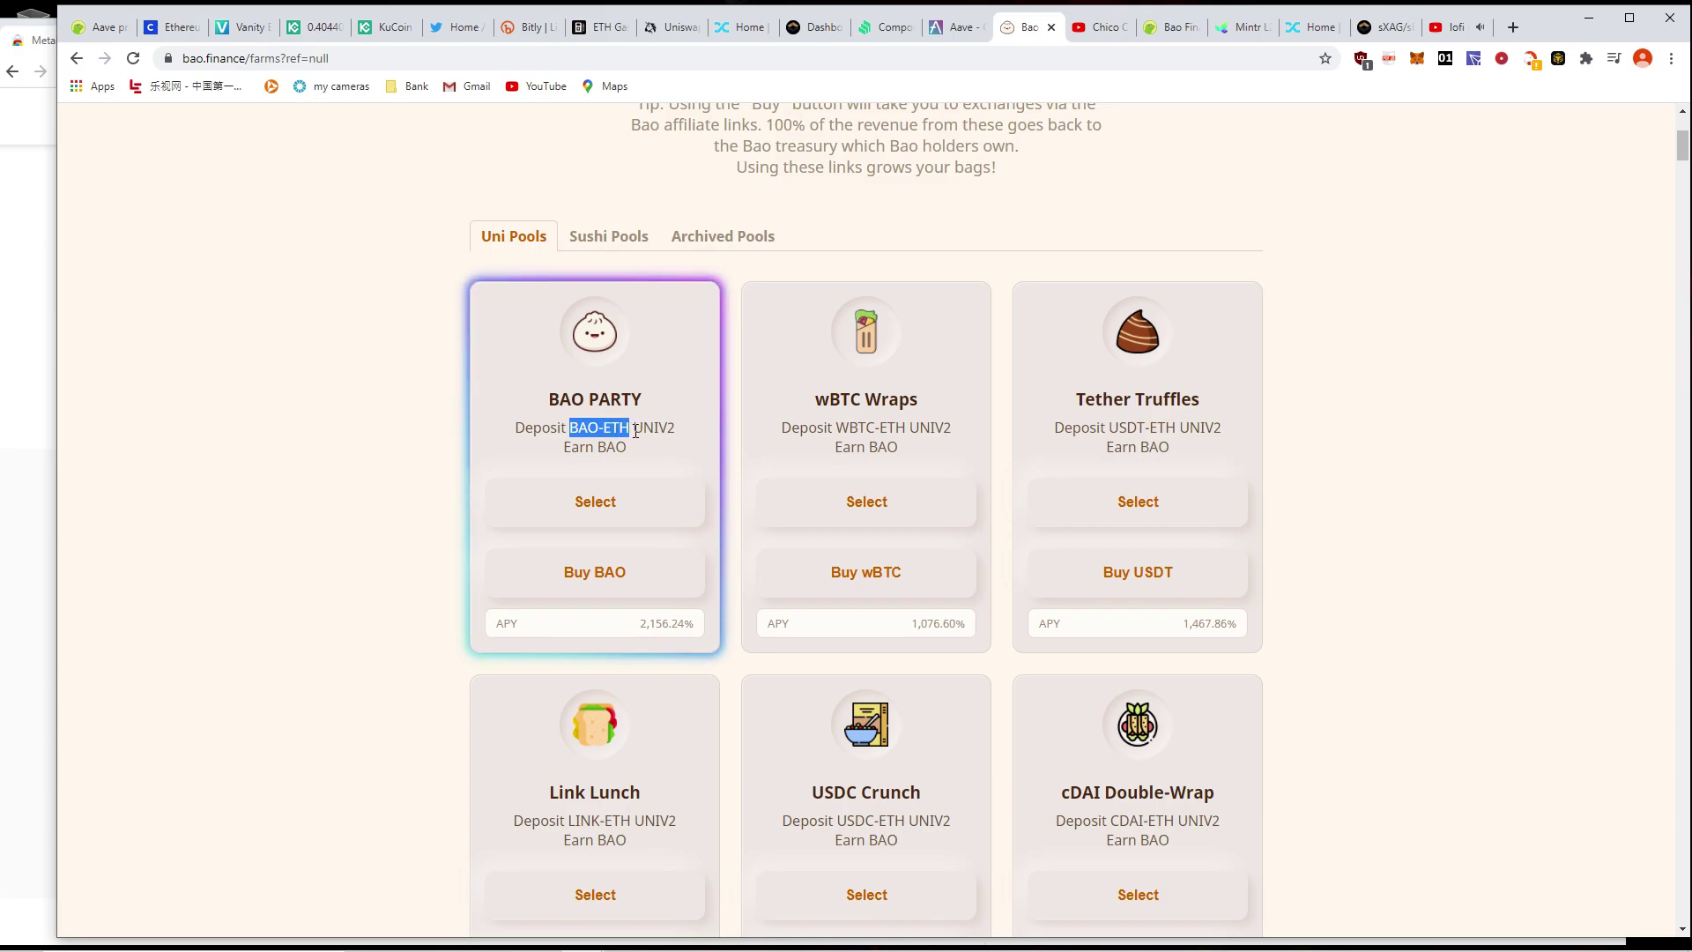
{"action": "scroll", "coordinate": [1170, 549], "scroll_direction": "down", "scroll_amount": 2}
{"action": "scroll", "coordinate": [1171, 548], "scroll_direction": "down", "scroll_amount": 10}
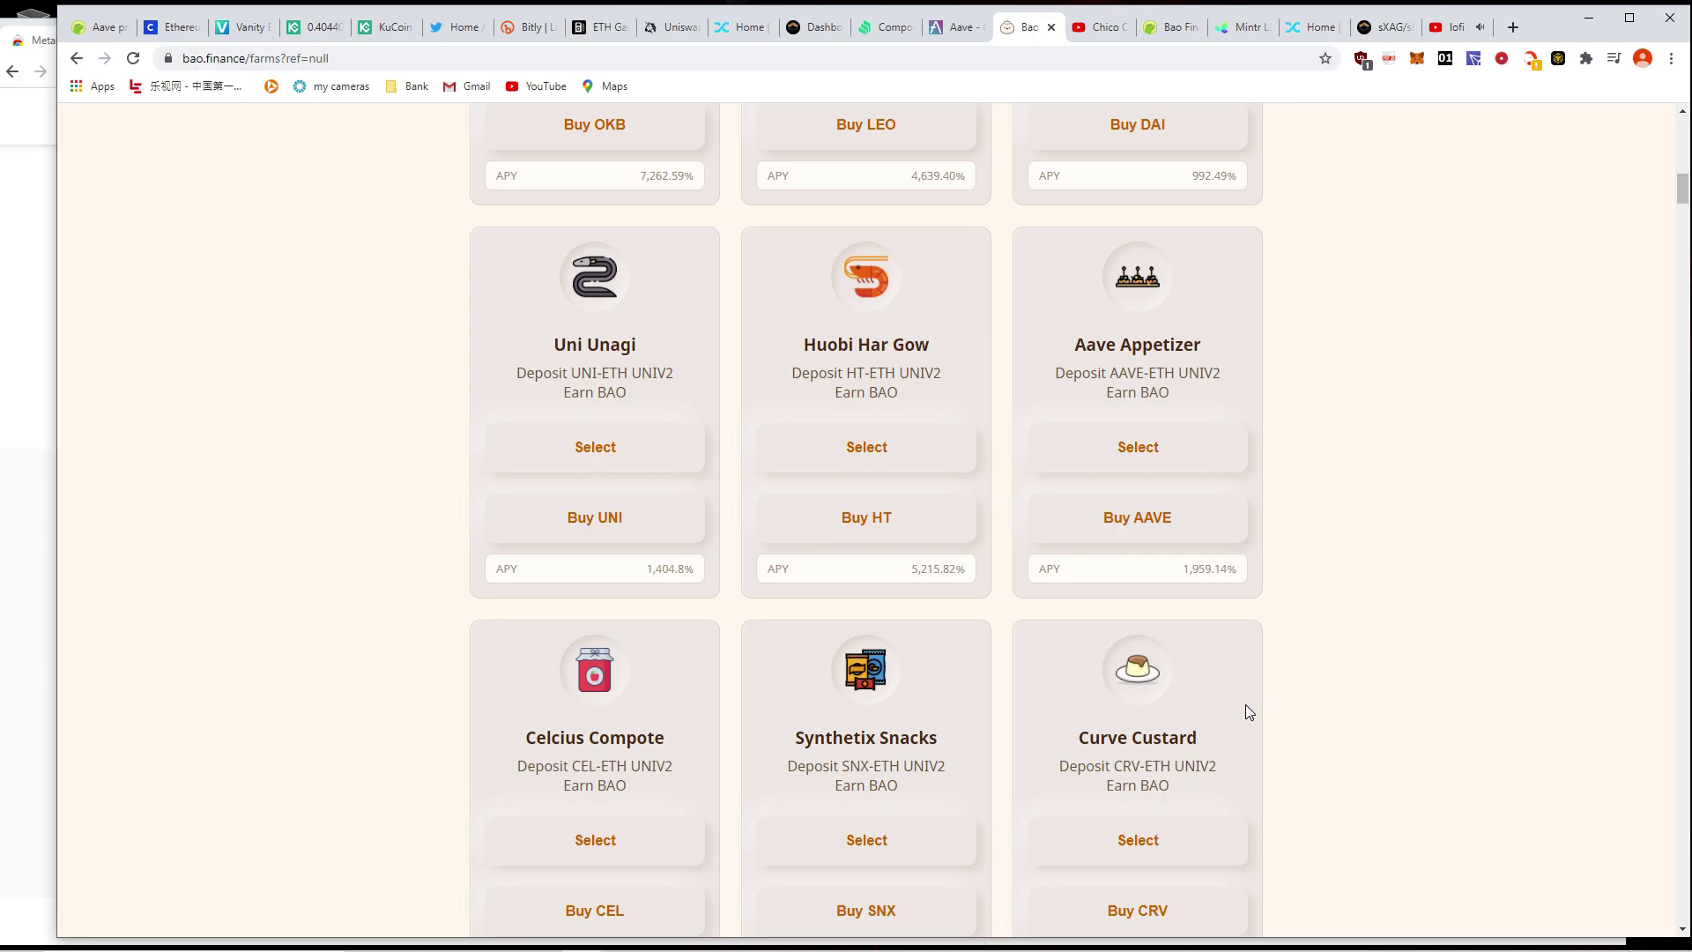
{"action": "scroll", "coordinate": [1242, 707], "scroll_direction": "up", "scroll_amount": 14}
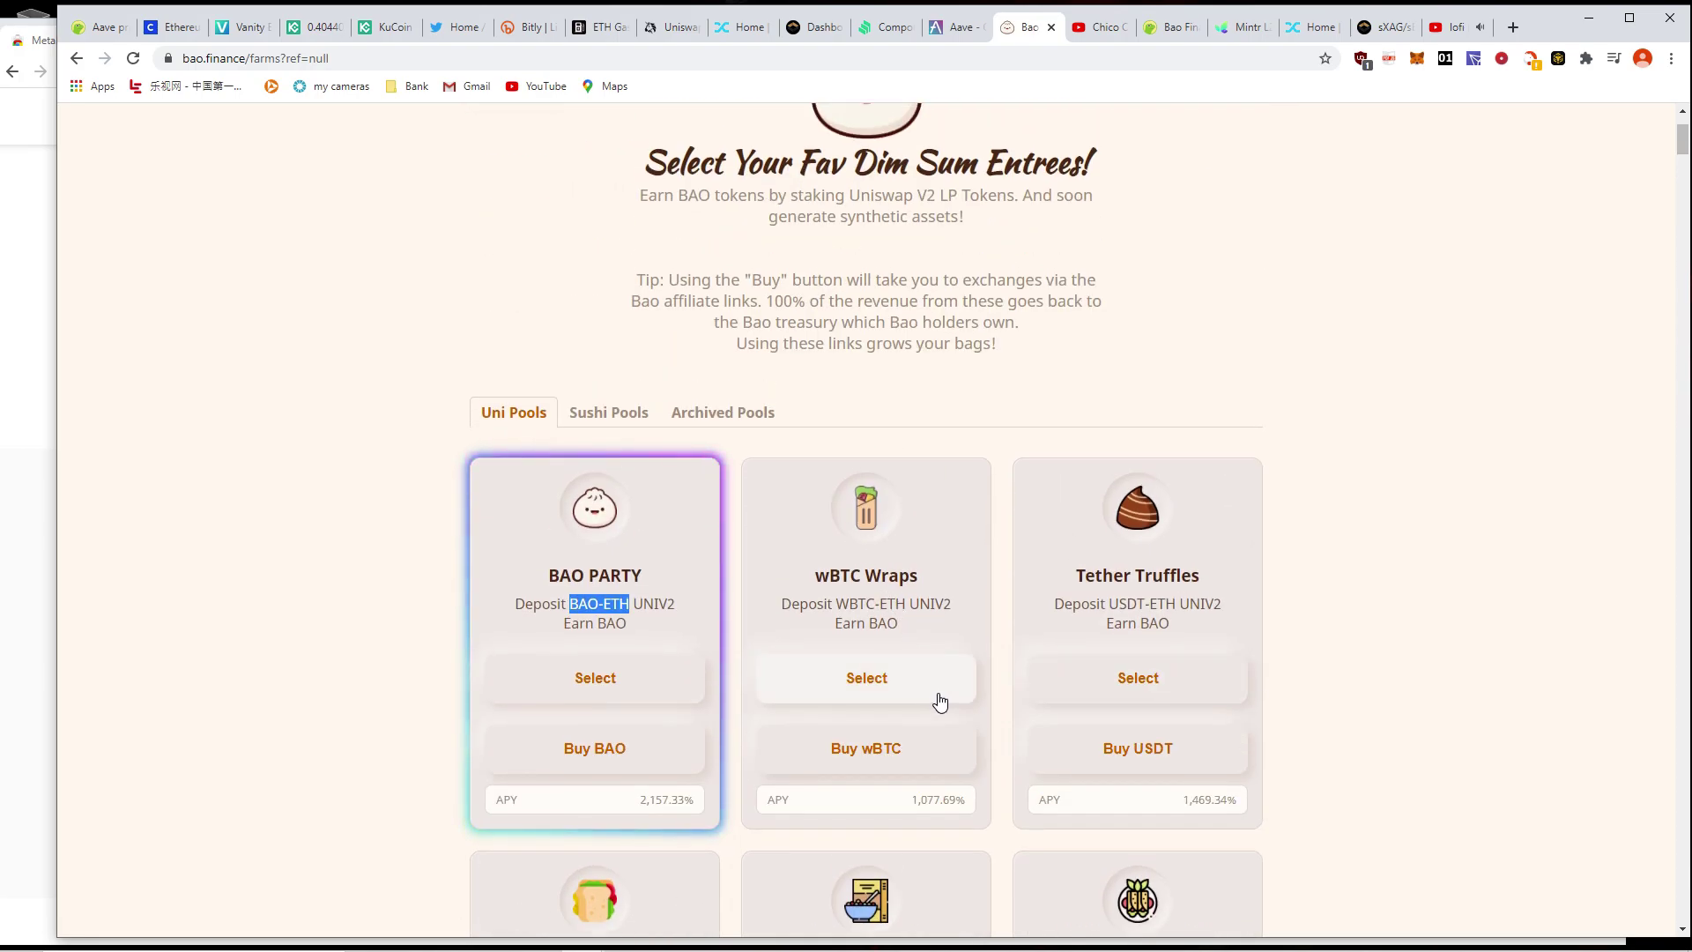
{"action": "left_click_drag", "start_coordinate": [835, 604], "coordinate": [910, 608]}
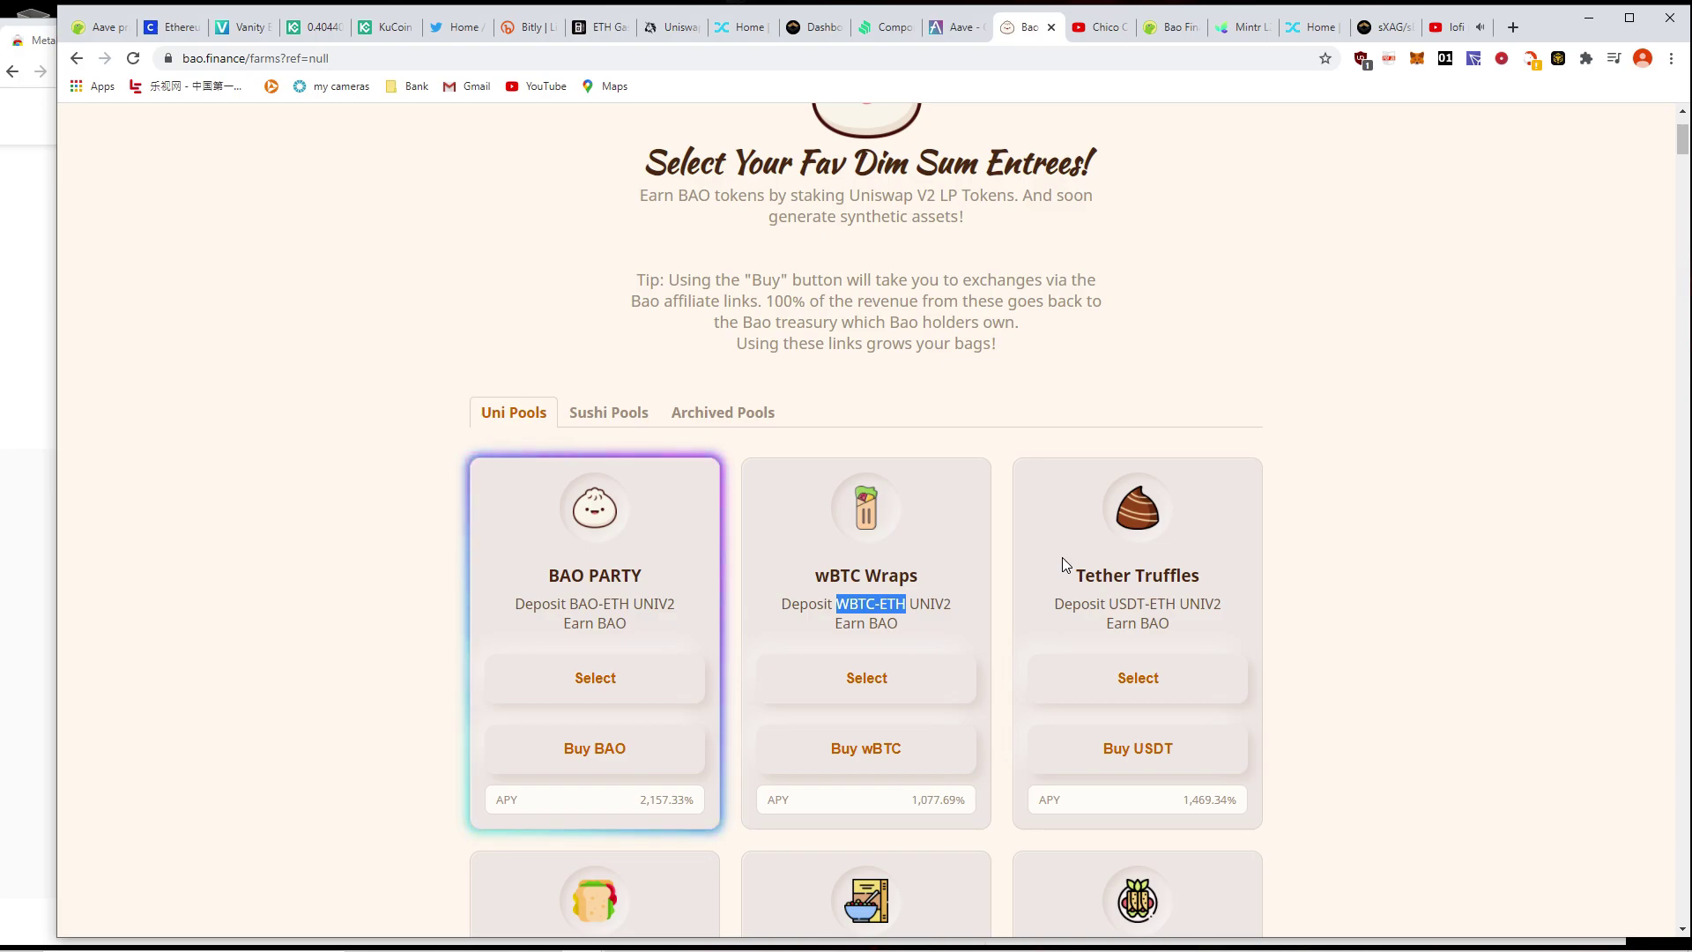
{"action": "scroll", "coordinate": [993, 469], "scroll_direction": "up", "scroll_amount": 2}
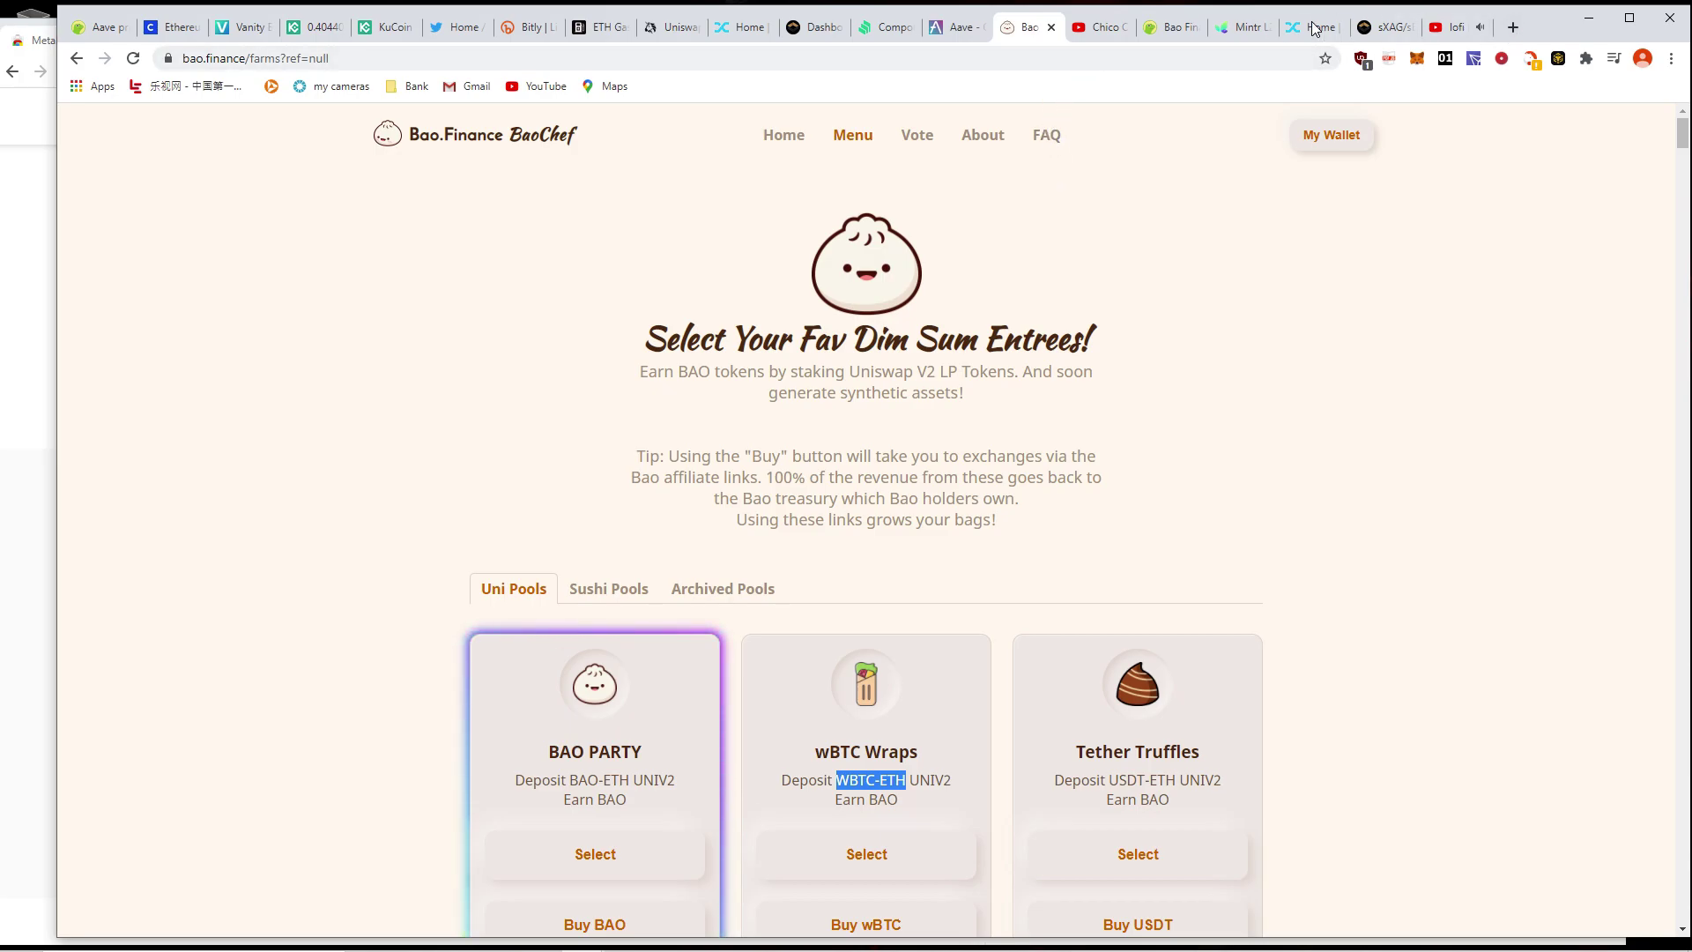
- Close the Kwenta sXAG-sETH exchange page and show the Chico Crypto channel on YouTube
{"action": "left_click", "coordinate": [1379, 26]}
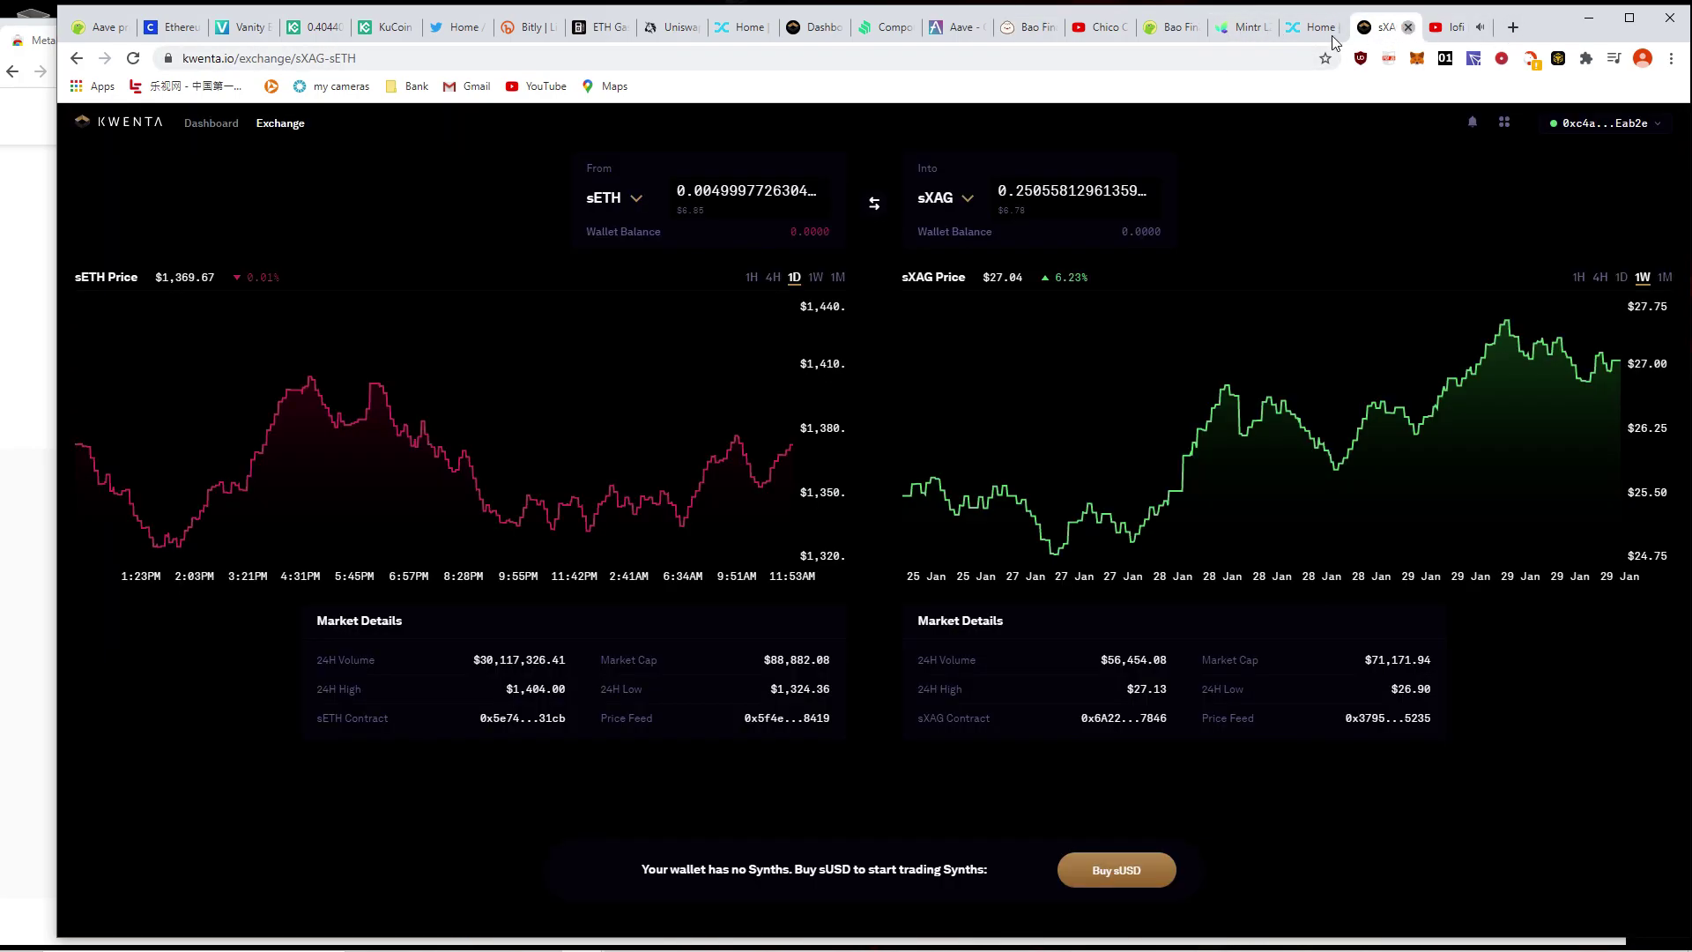
{"action": "left_click", "coordinate": [1408, 26]}
{"action": "mouse_move", "coordinate": [1101, 31]}
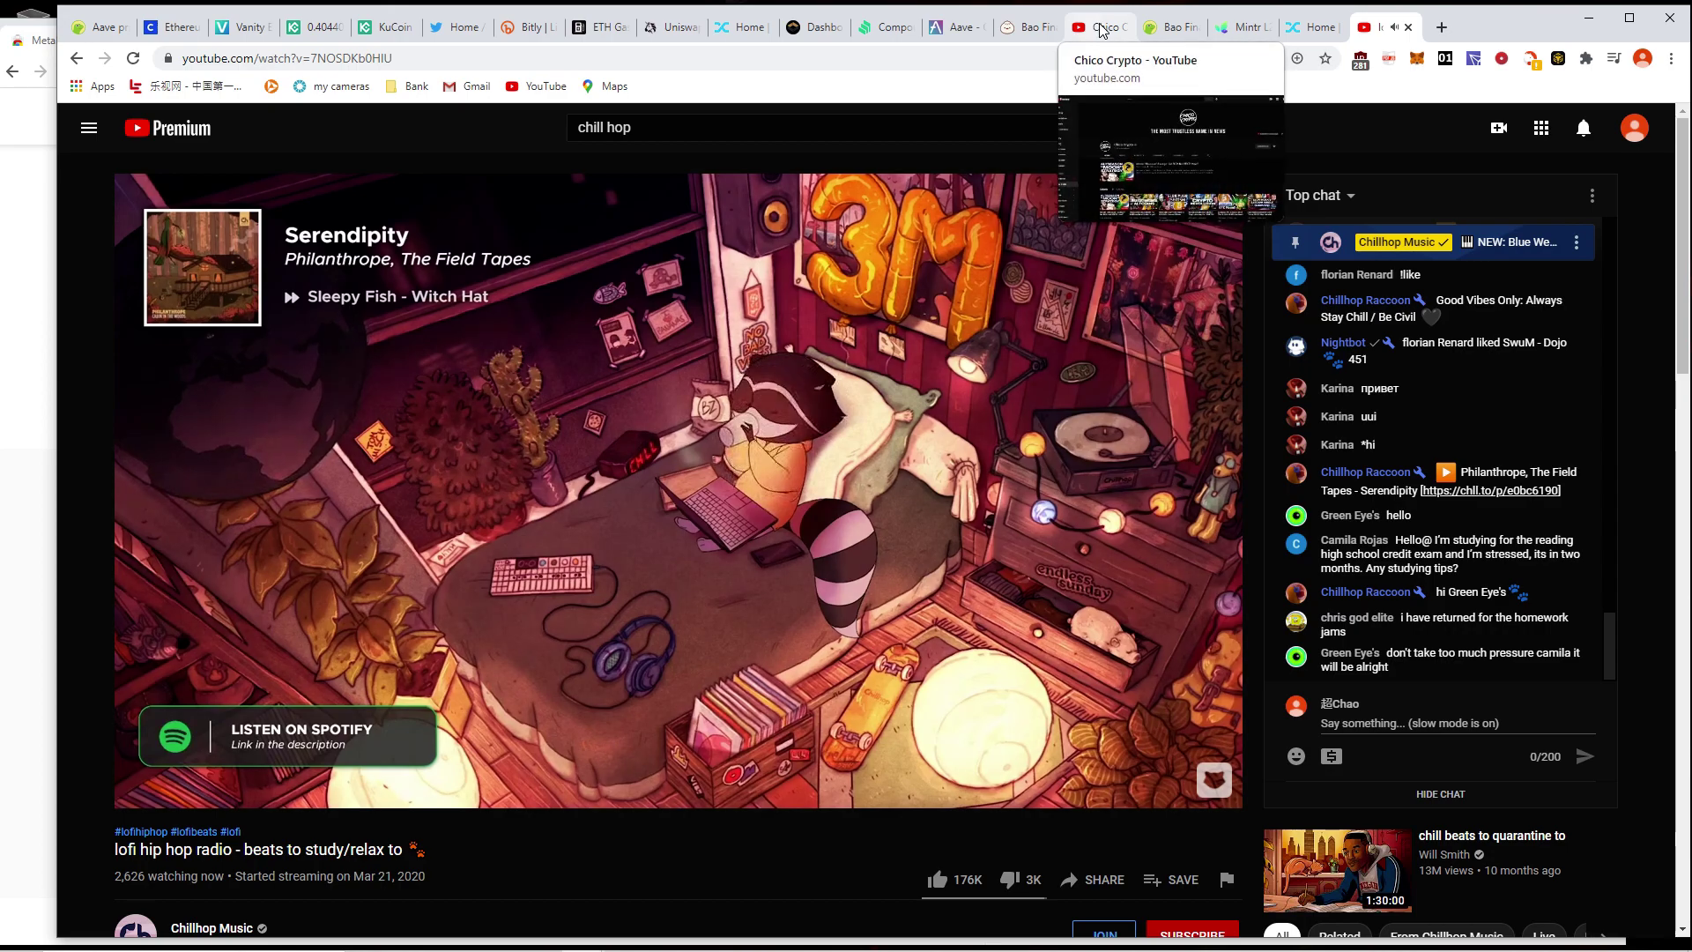
{"action": "left_click", "coordinate": [1101, 31]}
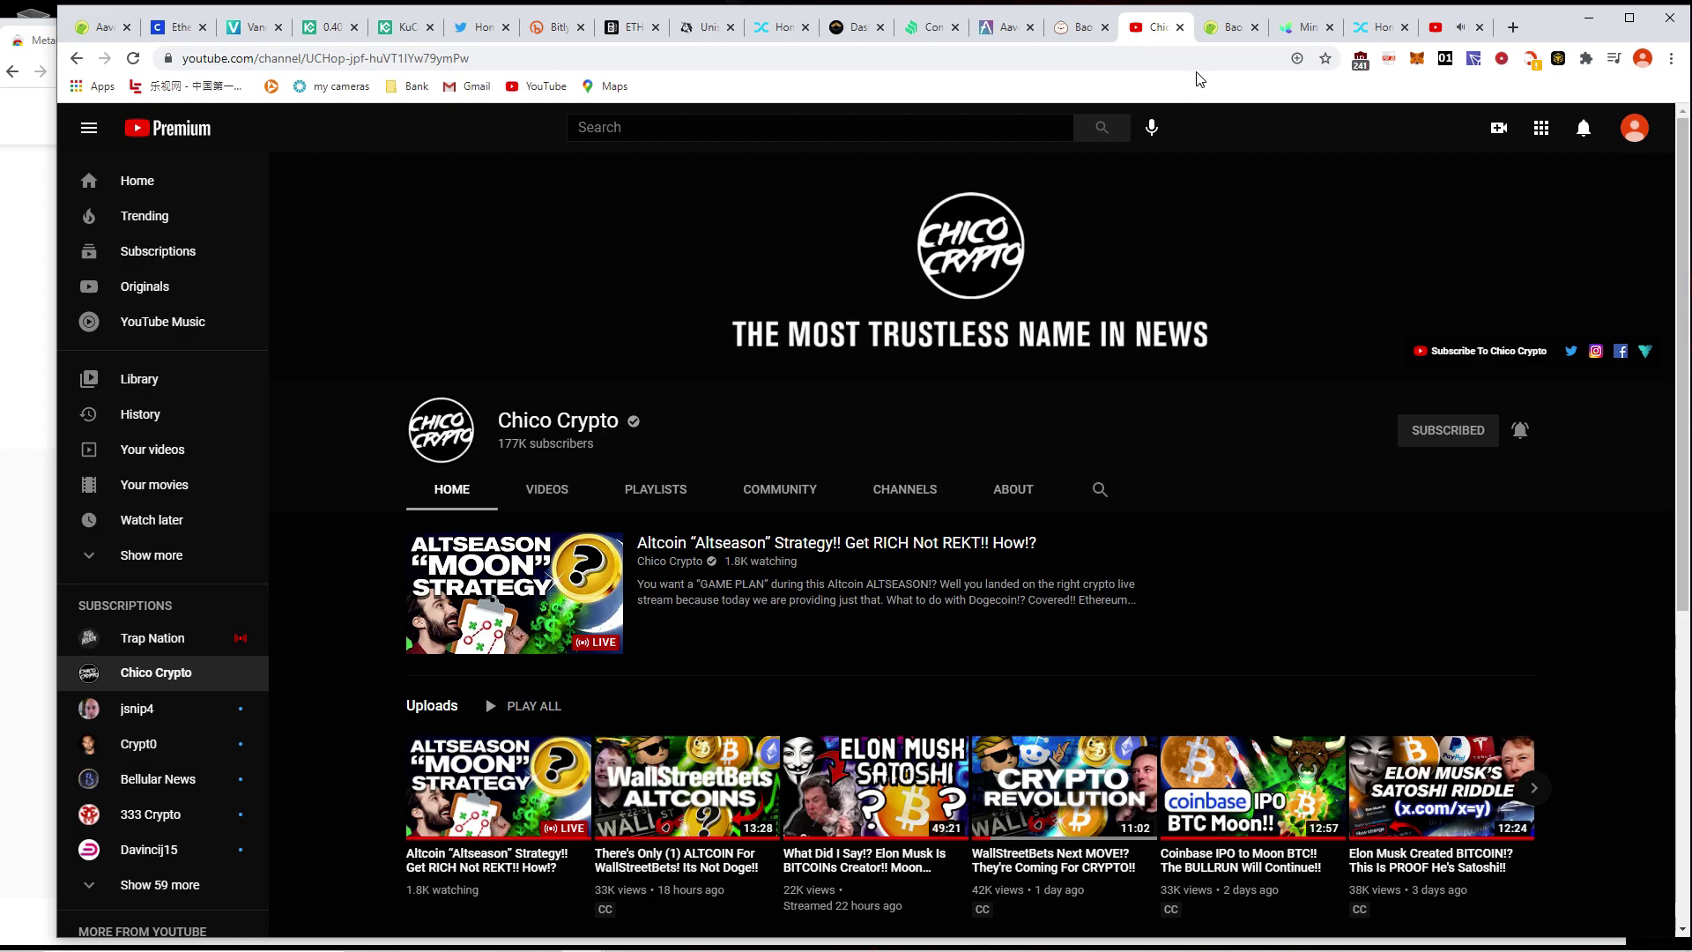
- Close the Mintr L2 welcome page and open the Migrate to Layer 2 section on the Synthetix Staking site
{"action": "left_click", "coordinate": [1232, 37]}
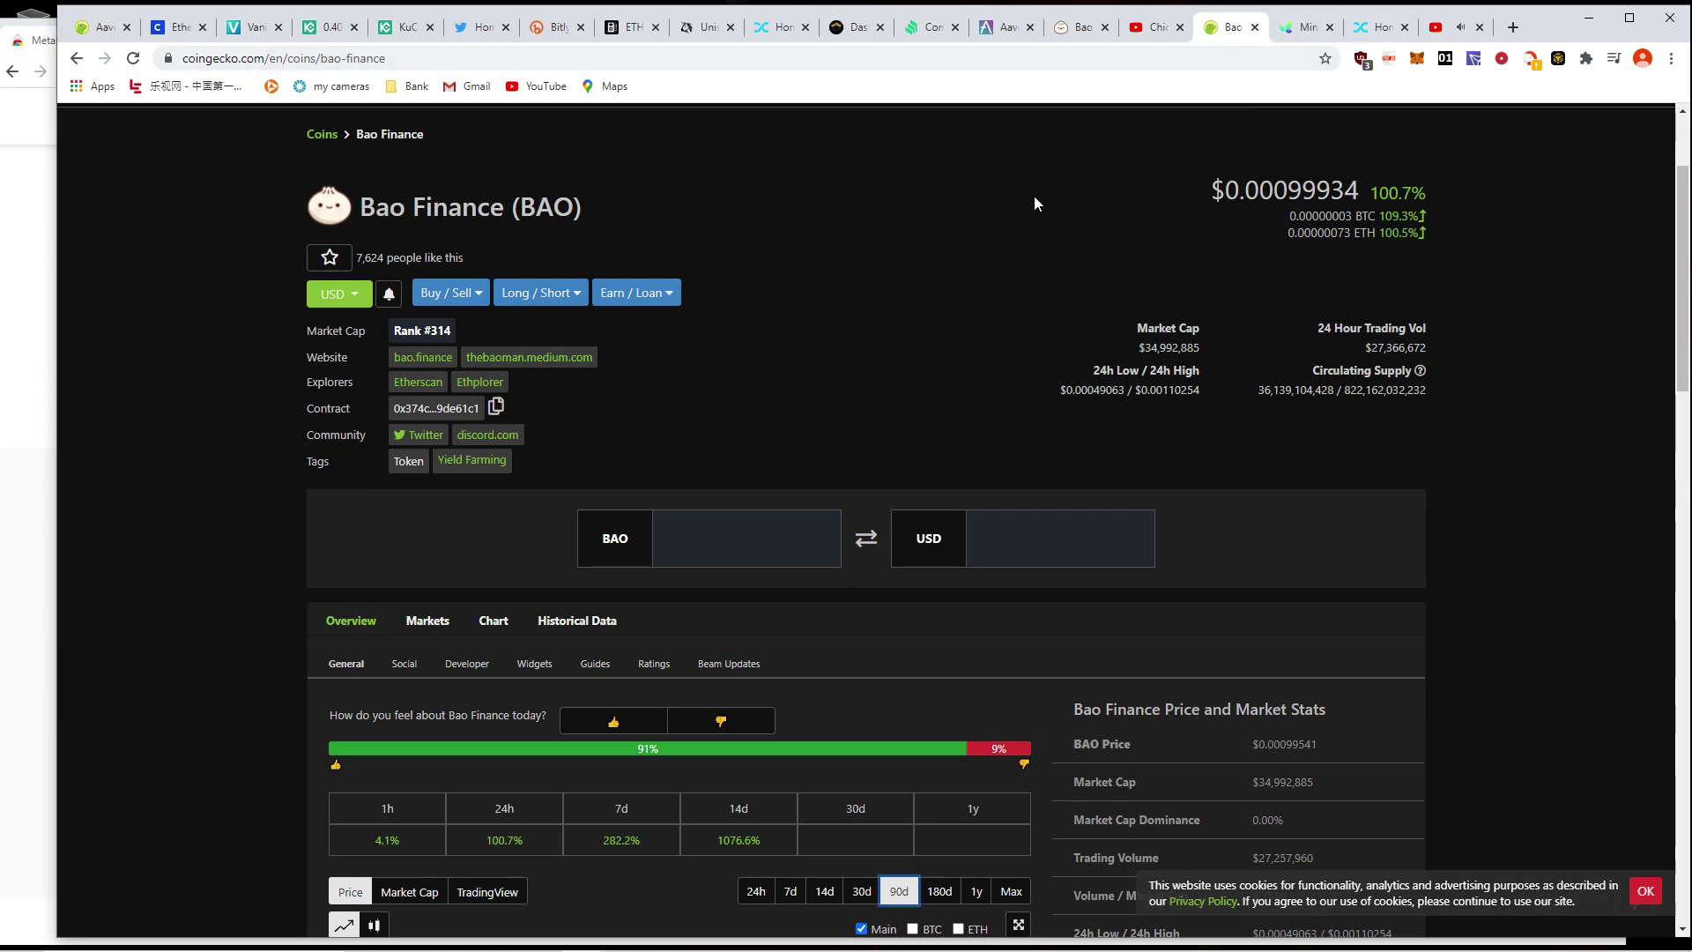
{"action": "left_click", "coordinate": [1293, 35]}
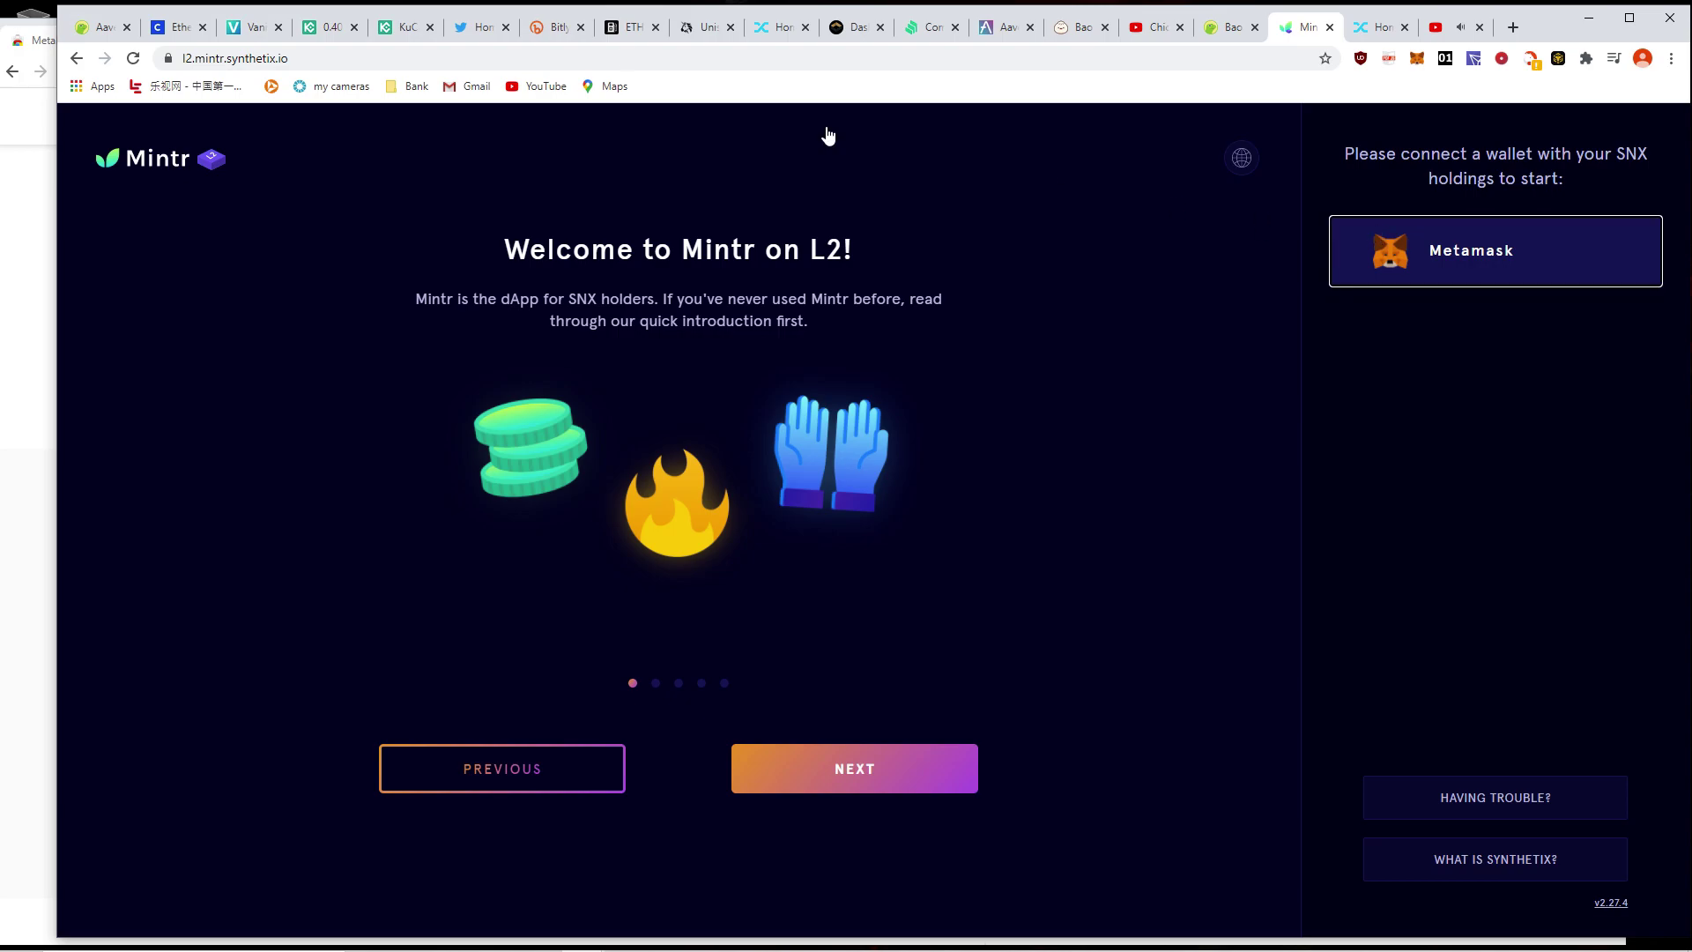
{"action": "left_click", "coordinate": [1330, 28]}
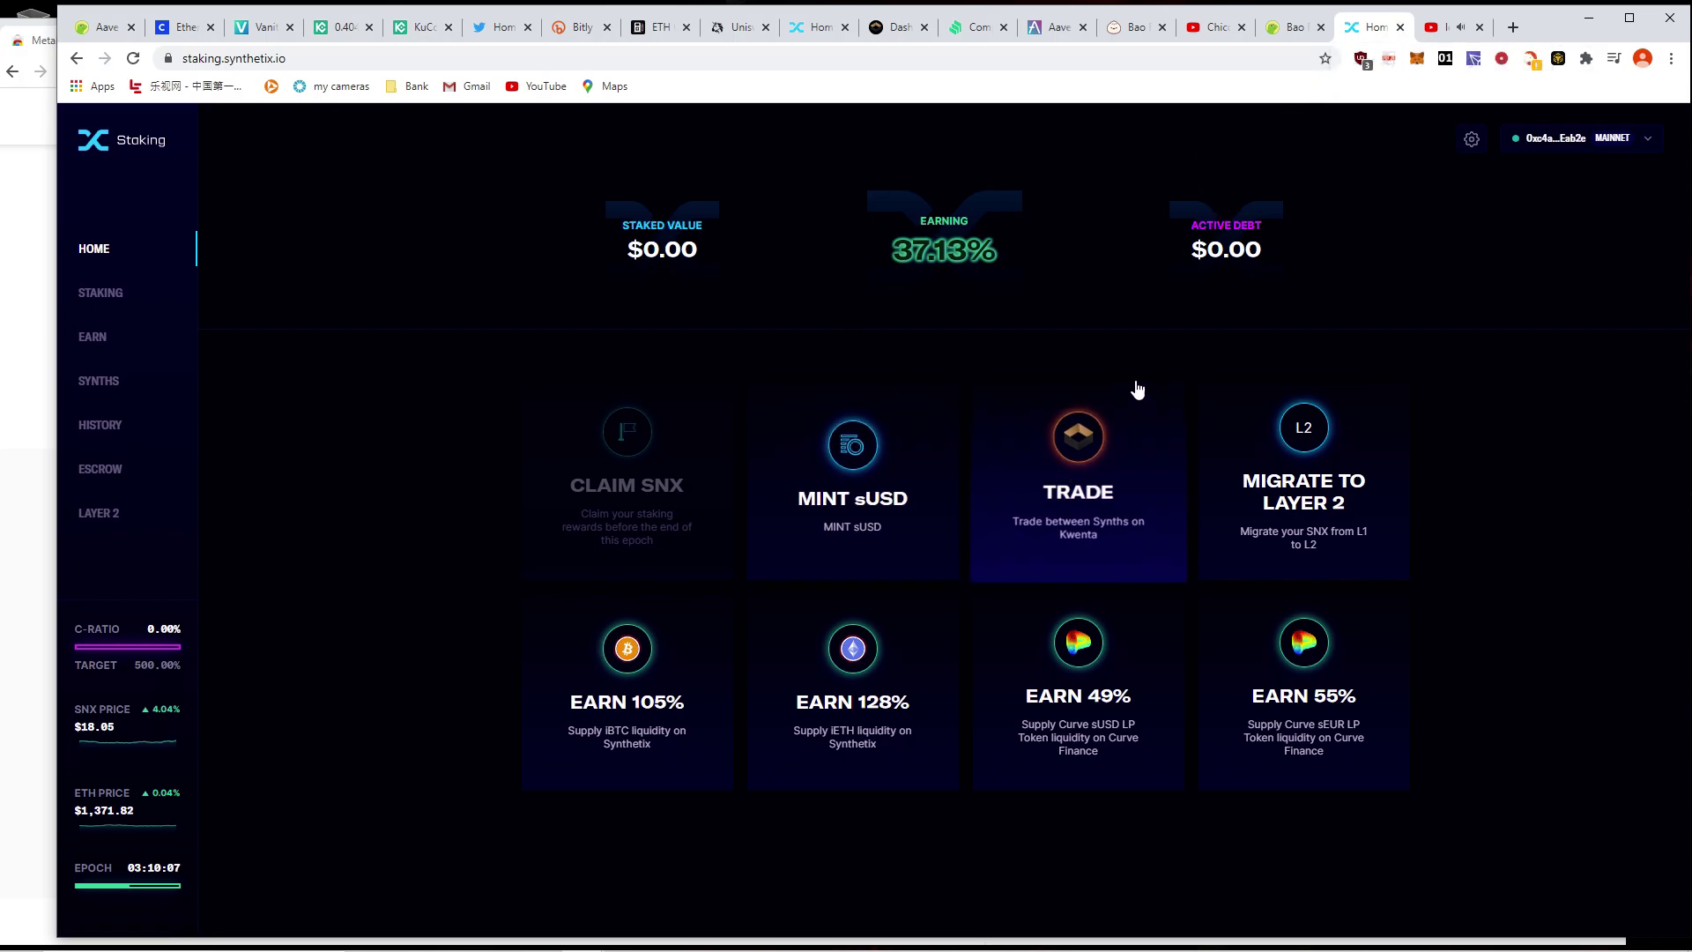
{"action": "left_click", "coordinate": [1343, 463]}
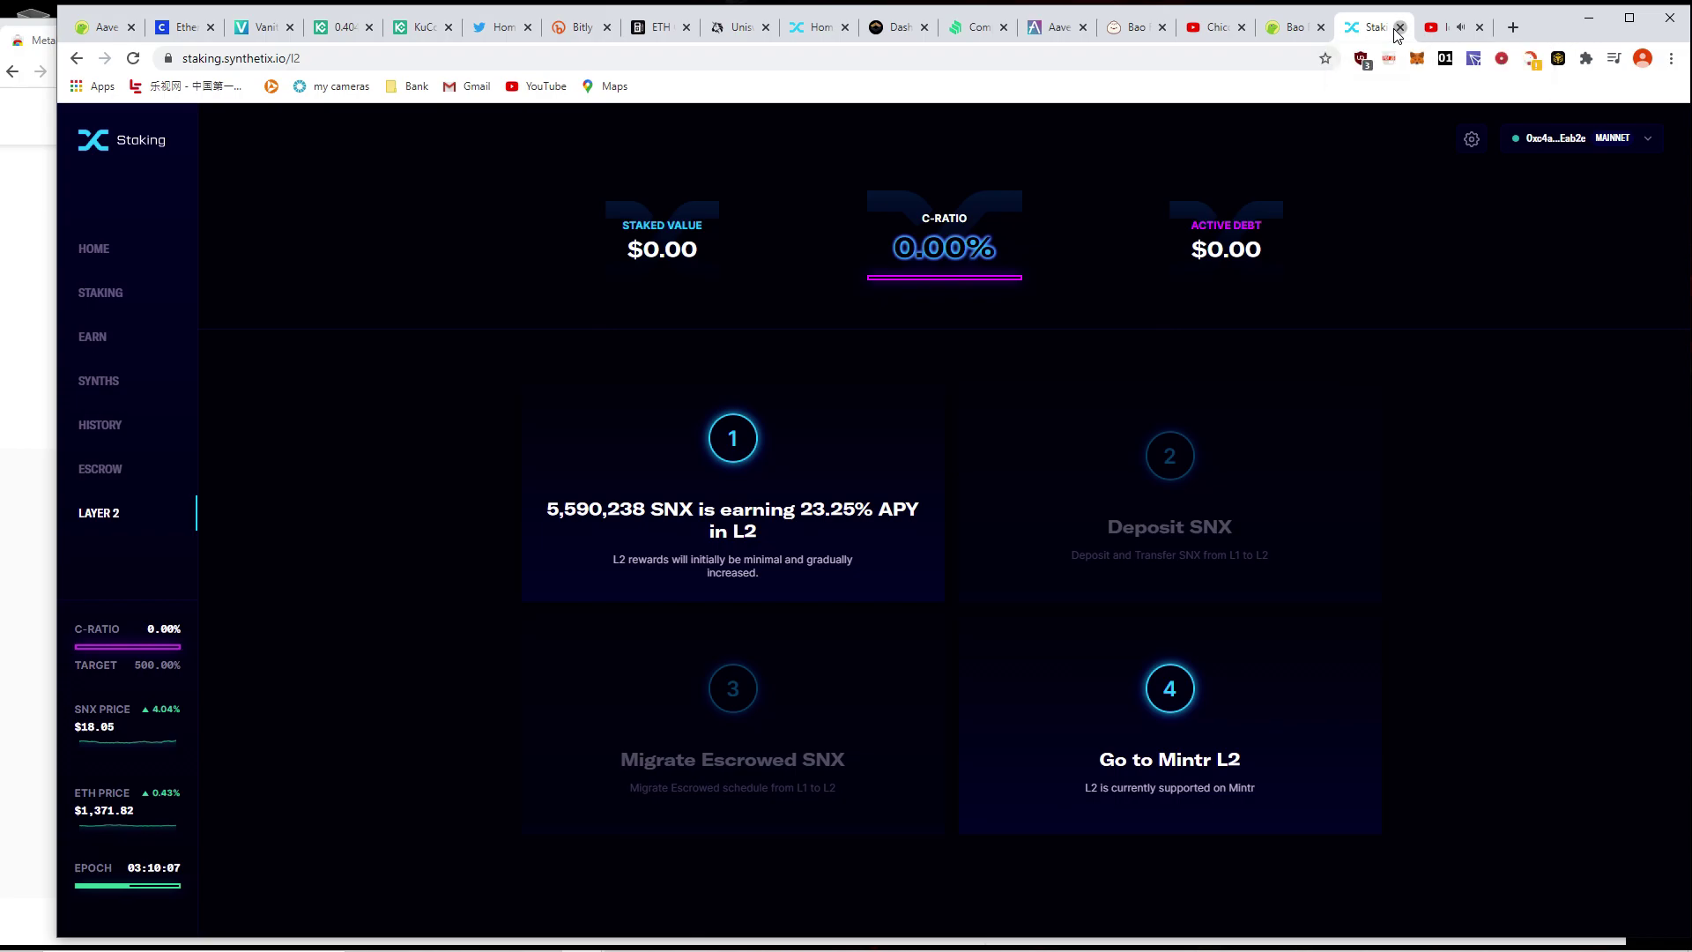
- Close the Synthetix Staking page, return to the Kwenta dashboard and open the exchange page for sXAG (Synthetic Silver Ounce)
{"action": "left_click", "coordinate": [1398, 27]}
{"action": "left_click", "coordinate": [889, 33]}
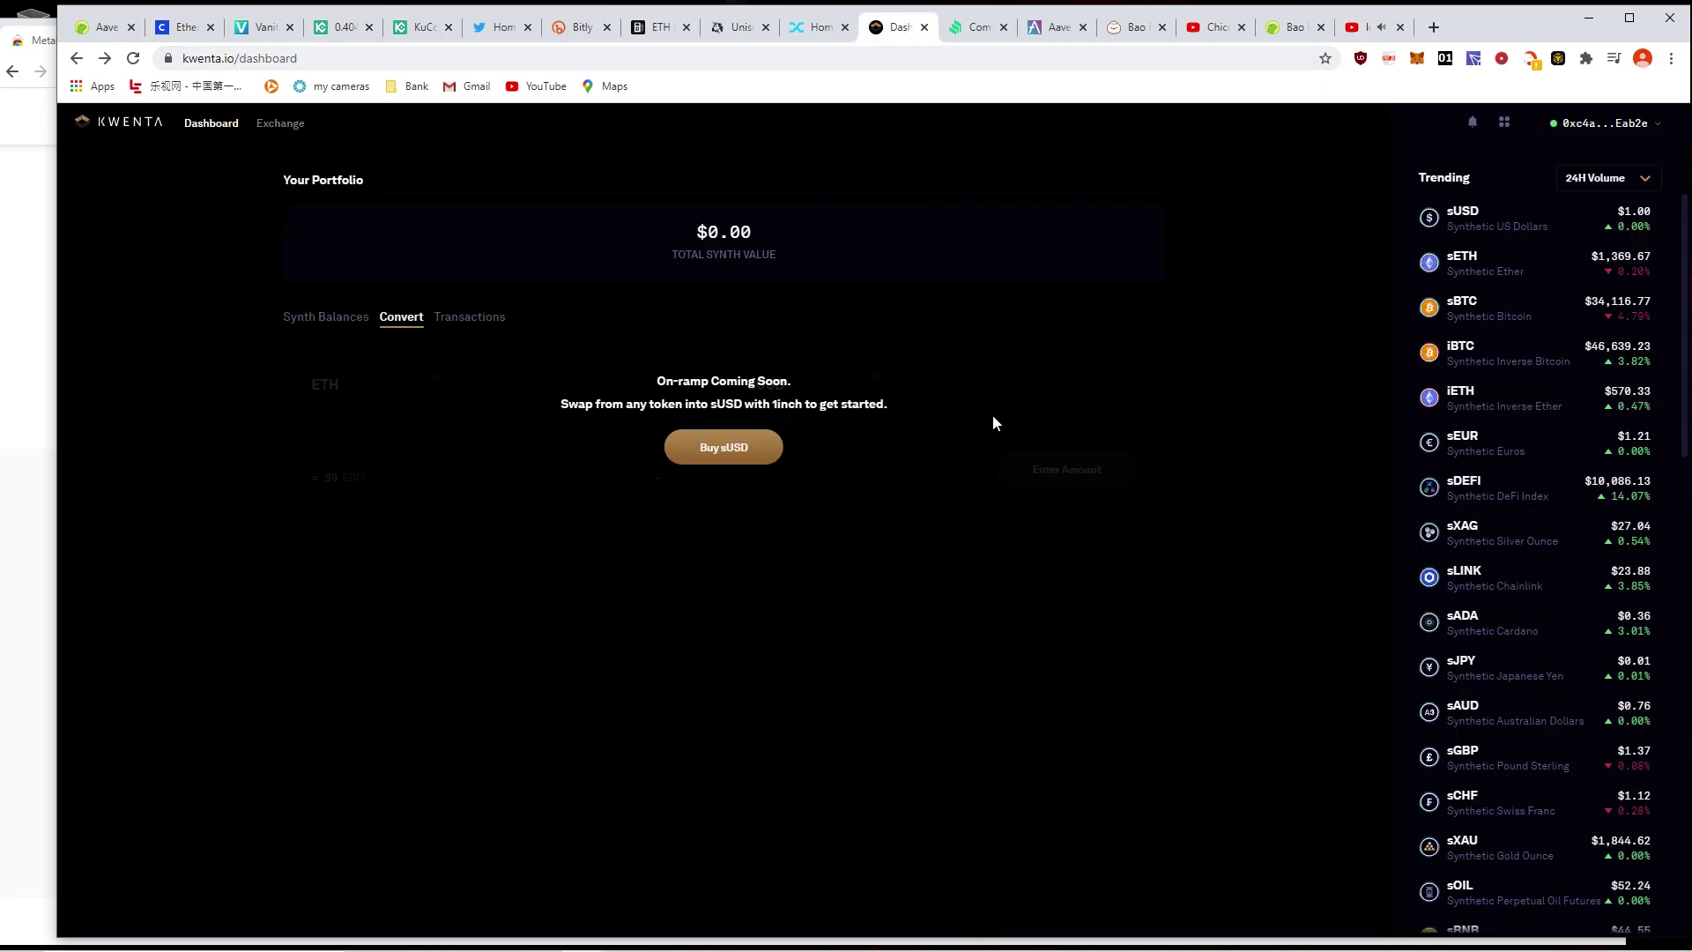
{"action": "left_click", "coordinate": [1508, 529]}
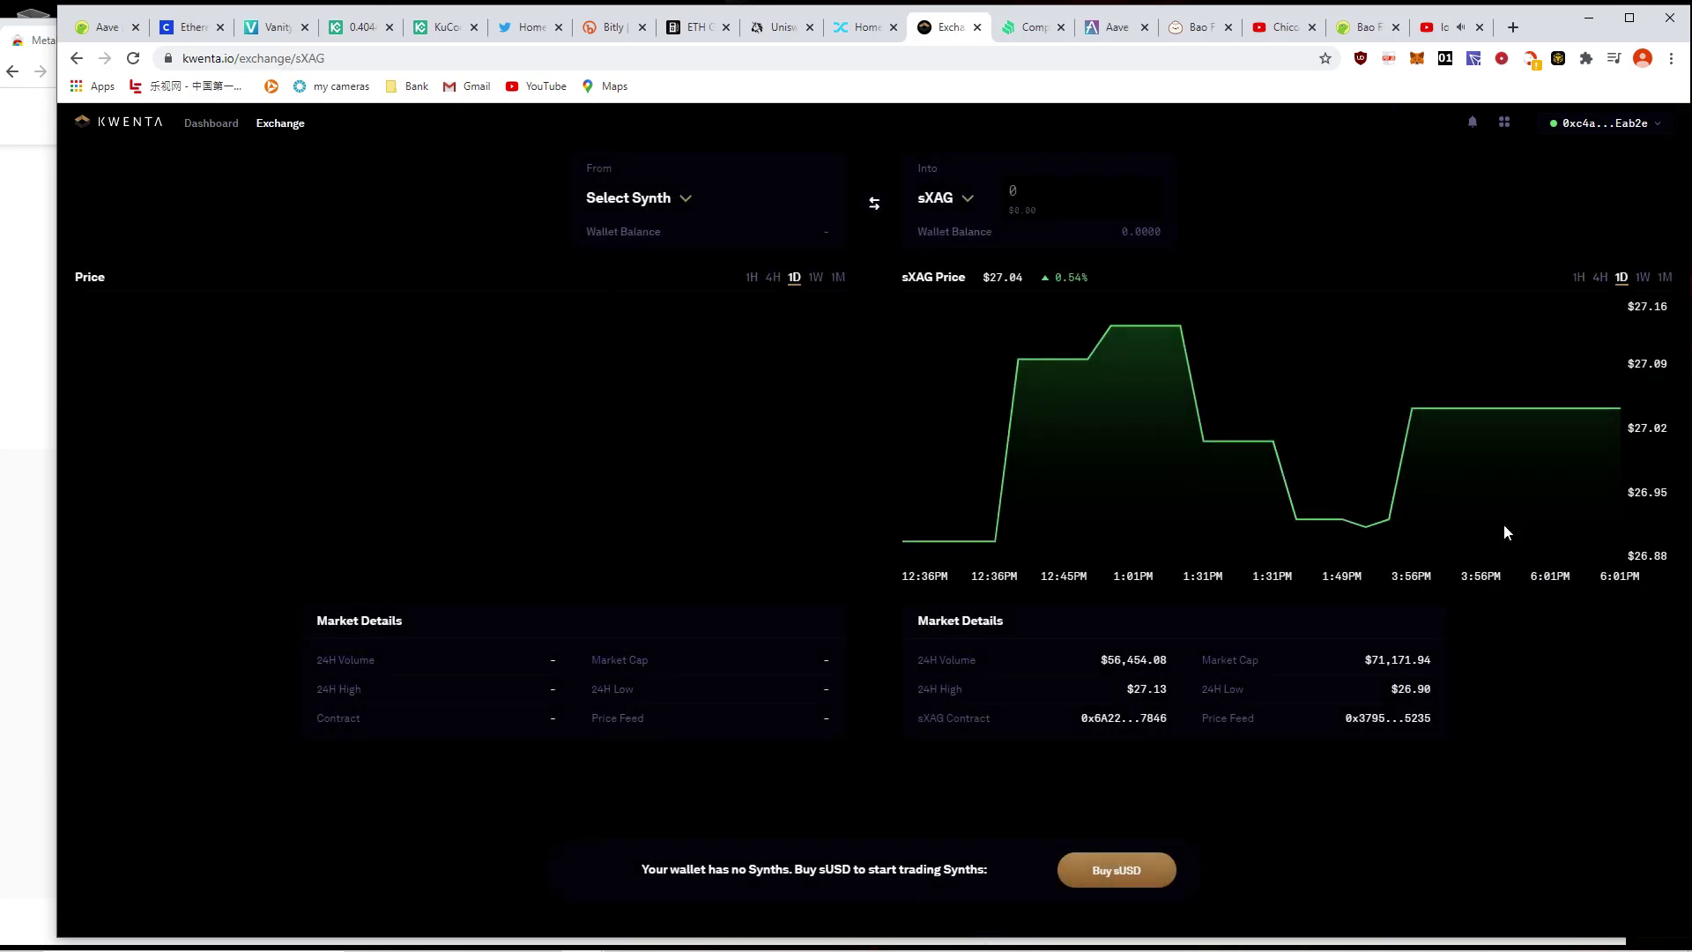